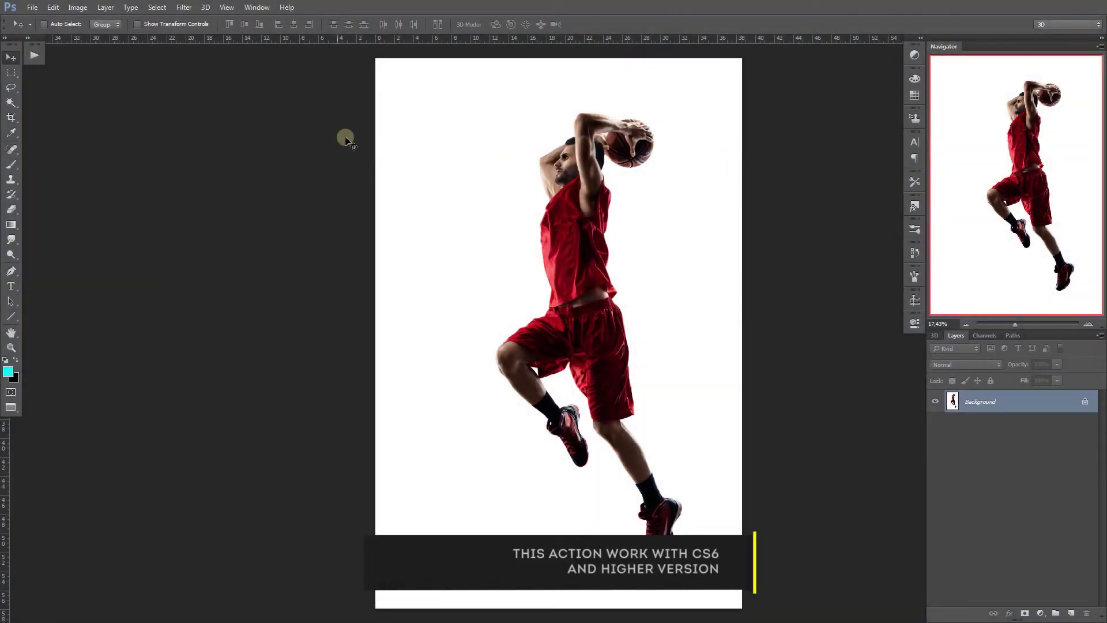
Step: Confirm the interface language is English and verify the image mode is RGB Color
left_click(52, 7)
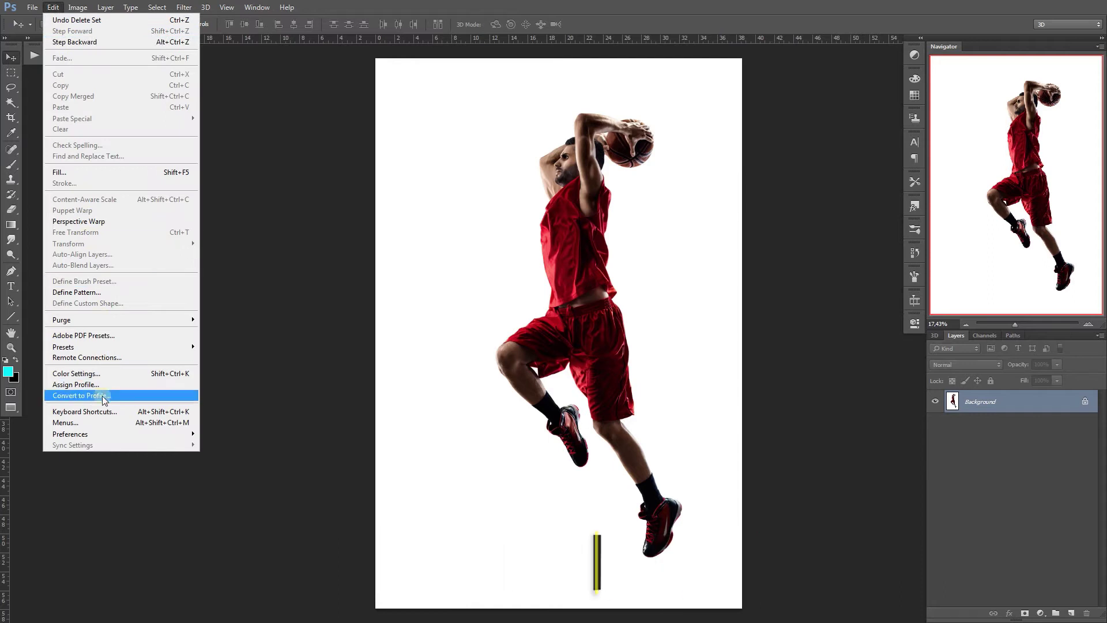
mouse_move(70, 434)
left_click(233, 451)
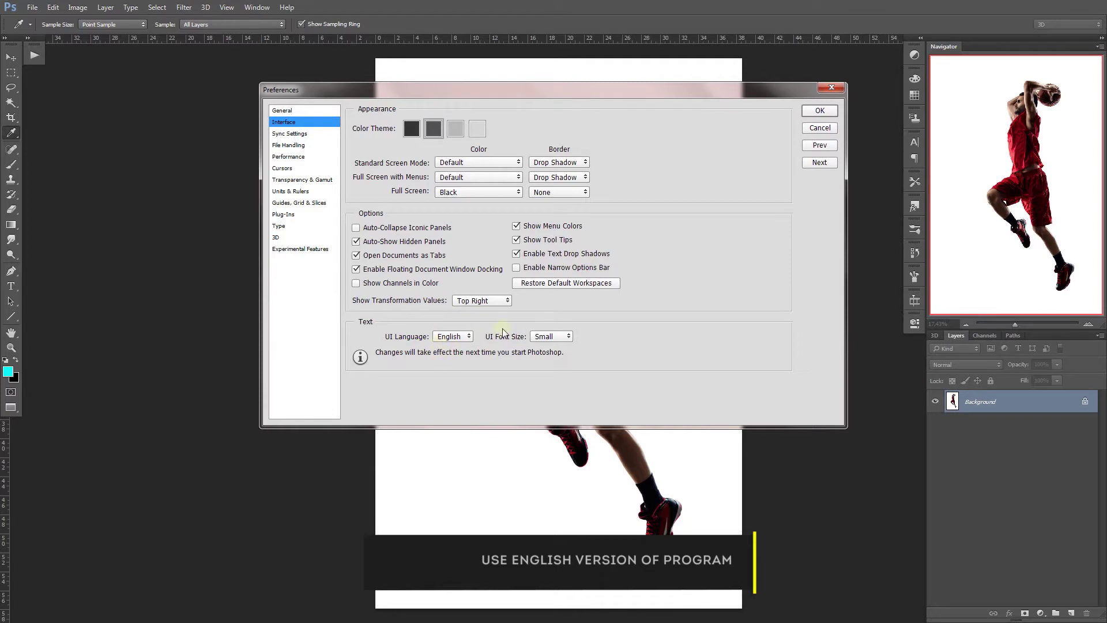
left_click(819, 110)
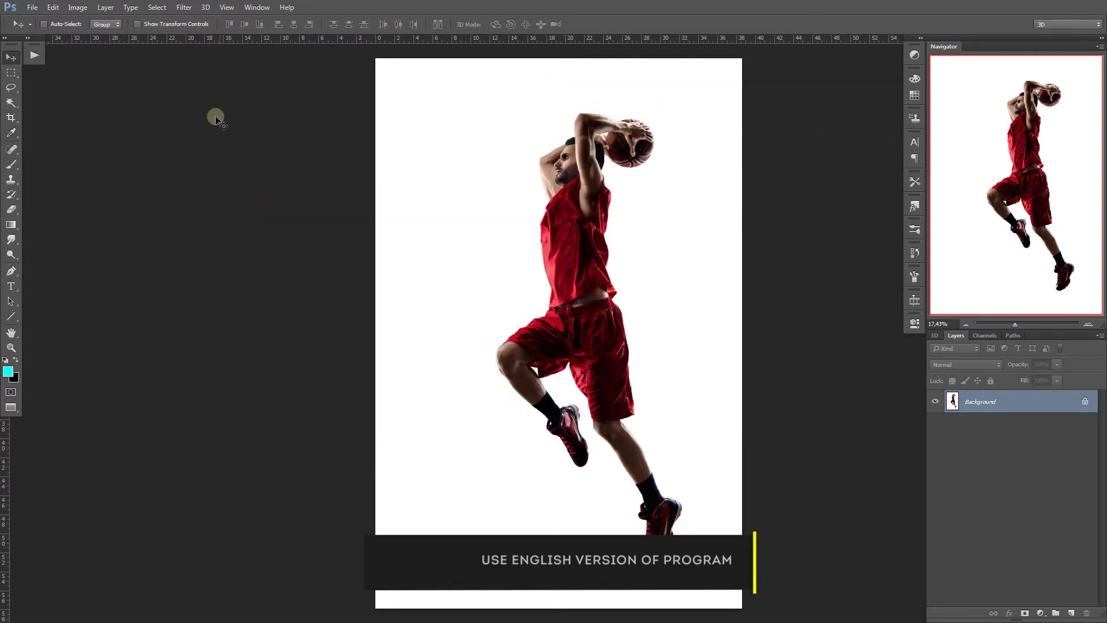
left_click(86, 10)
mouse_move(83, 19)
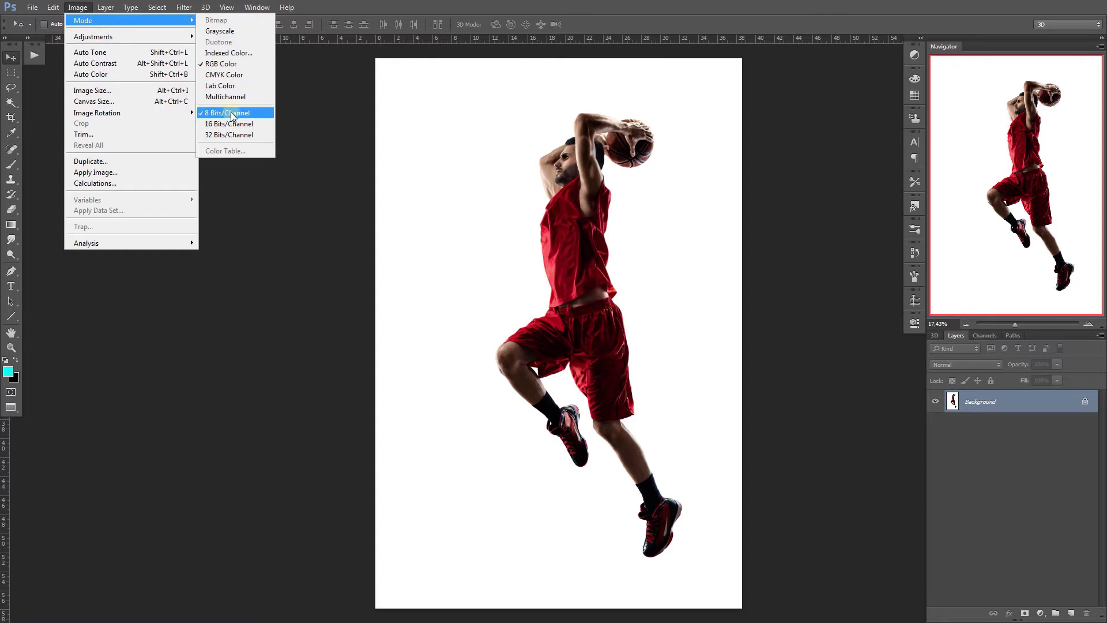
Step: Keep the image size at 3648 × 5472 px and set the Brush tool to 100% opacity
left_click(157, 90)
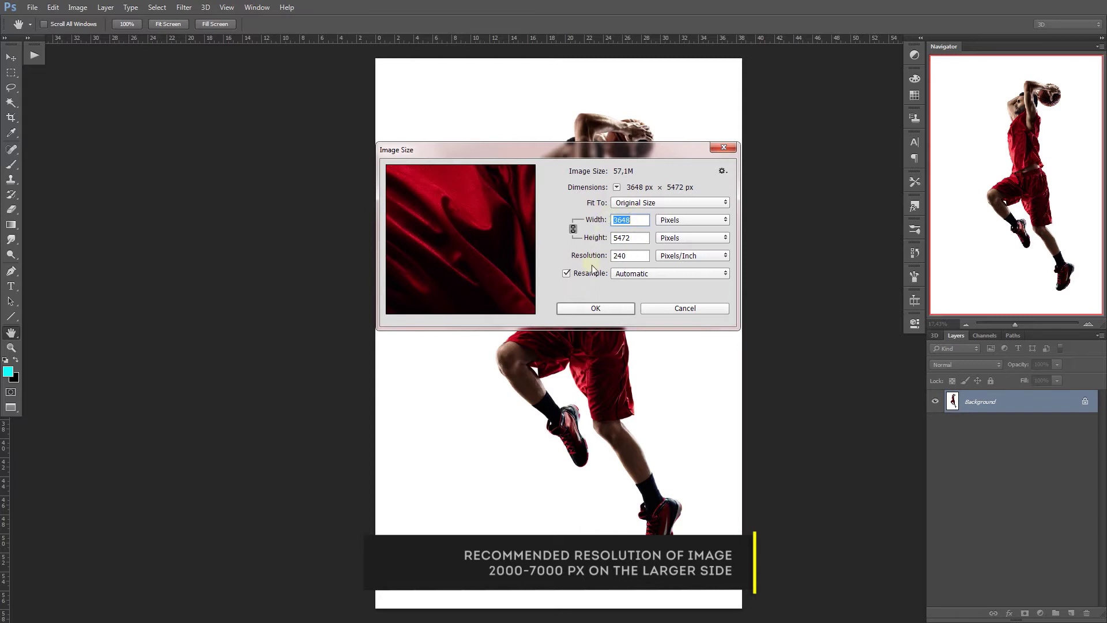
left_click(595, 309)
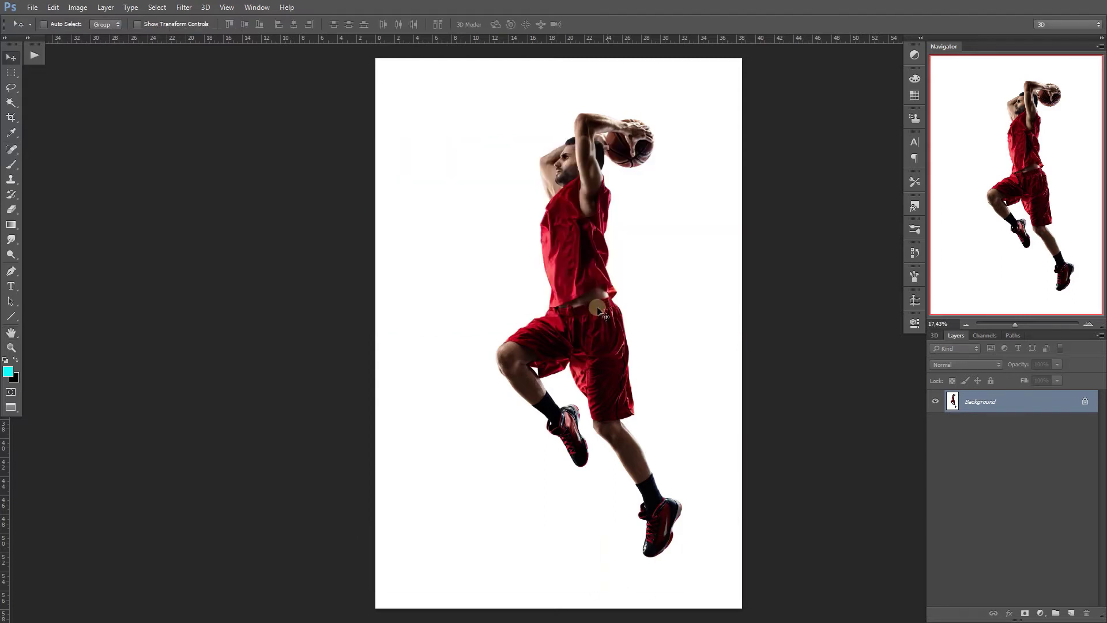
left_click(11, 164)
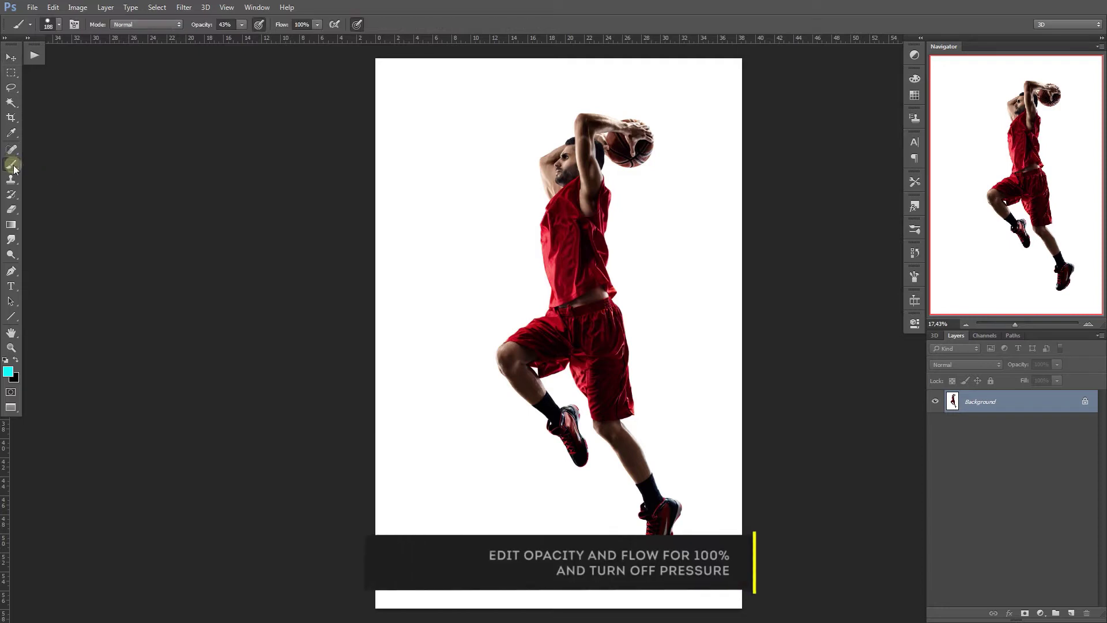
left_click(241, 24)
left_click_drag(251, 37, 262, 32)
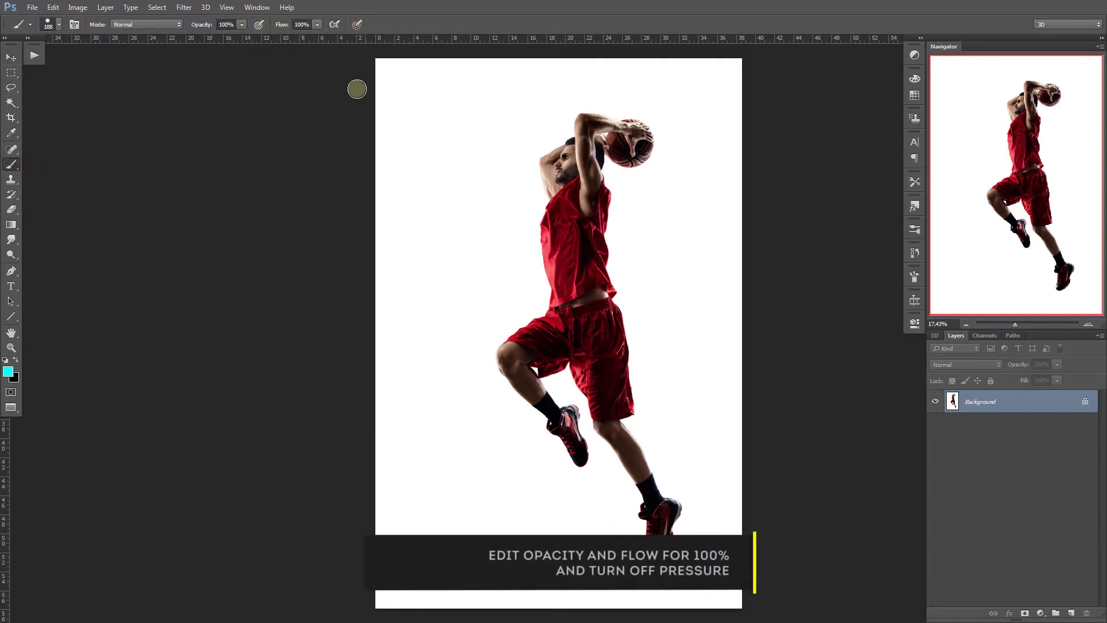
Step: Clear all brush controls and reset all locked settings in the Brush panel
left_click(255, 7)
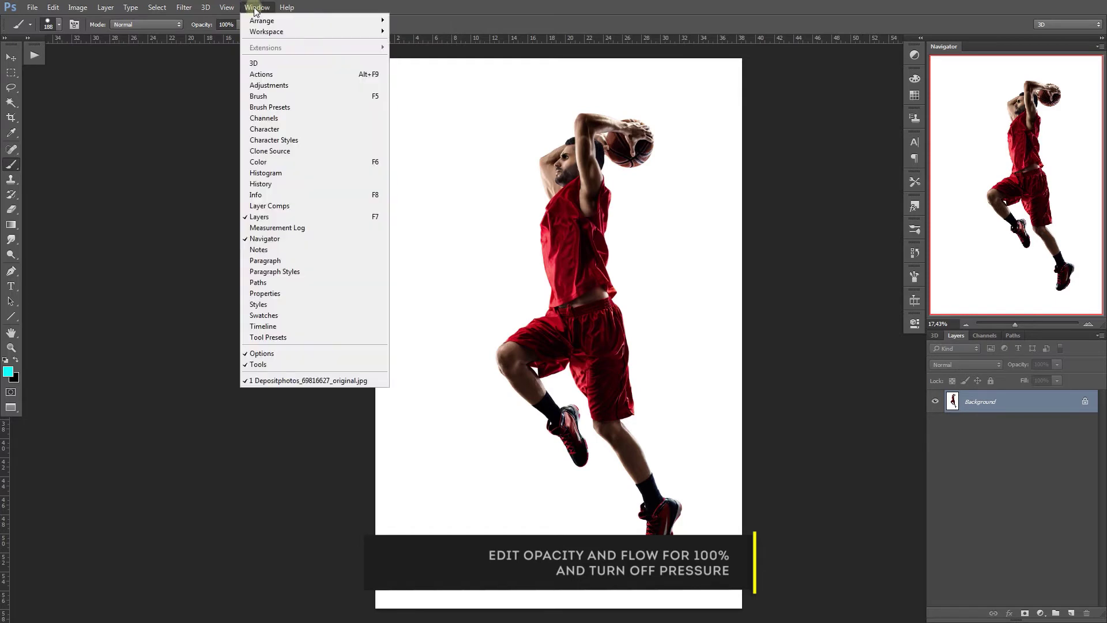
left_click(269, 97)
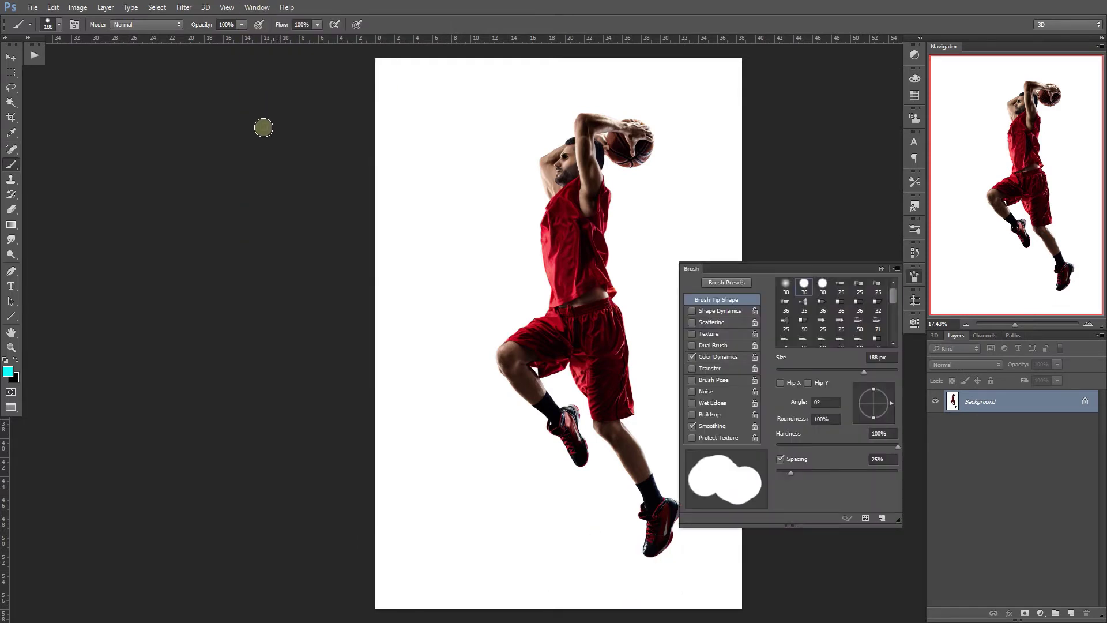
left_click(896, 268)
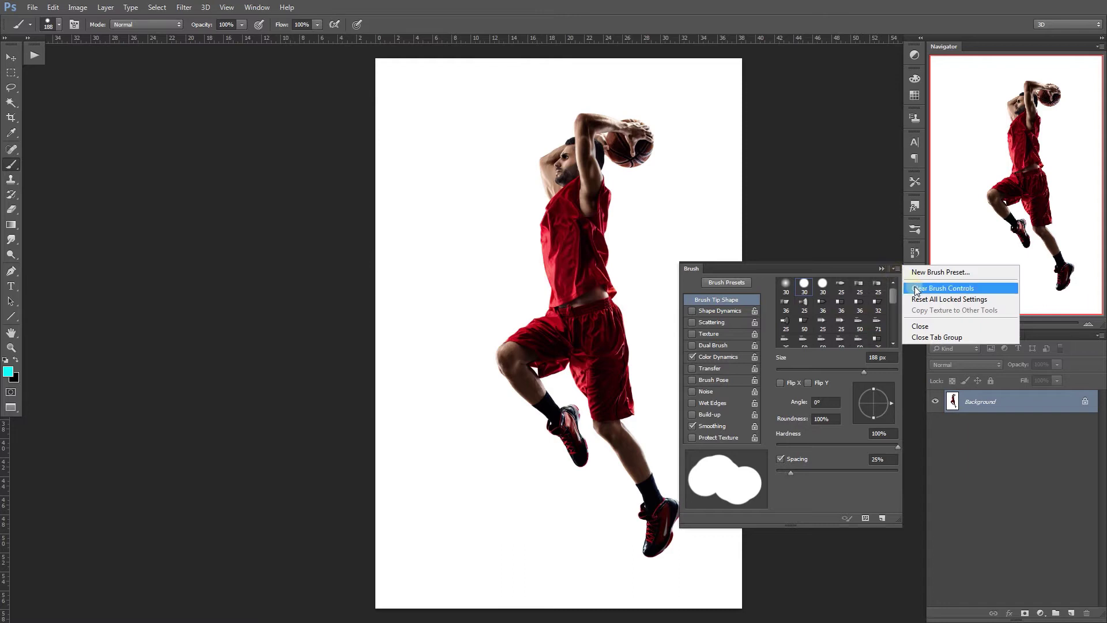
left_click(920, 285)
left_click(896, 268)
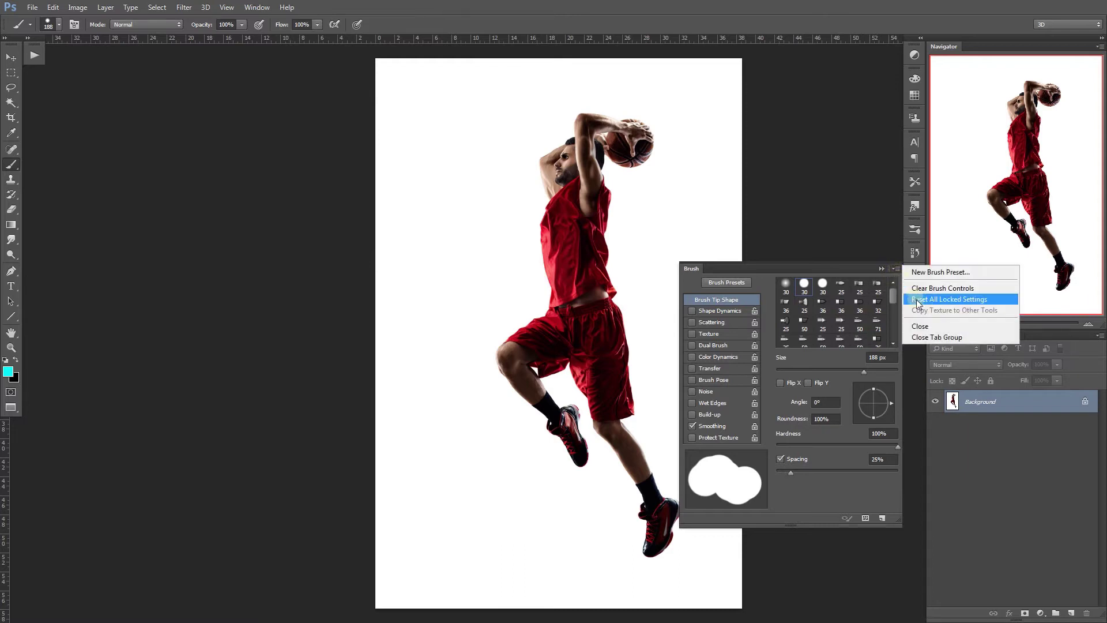
left_click(917, 299)
left_click(881, 268)
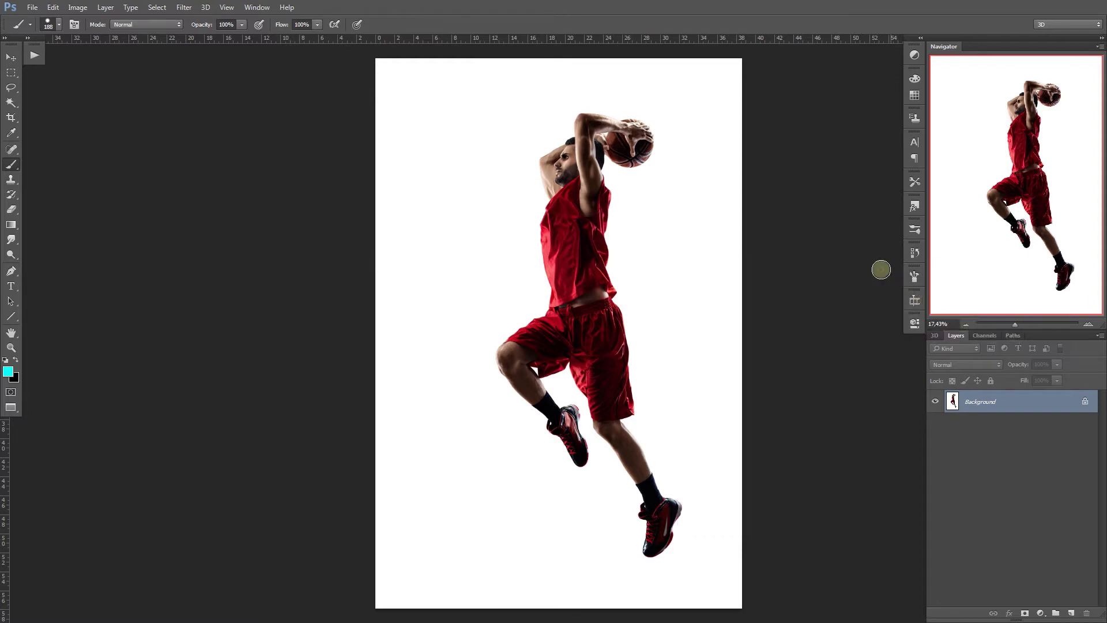
Step: Turn Background into Layer 0, then convert it back into a Background layer
double_click(1009, 403)
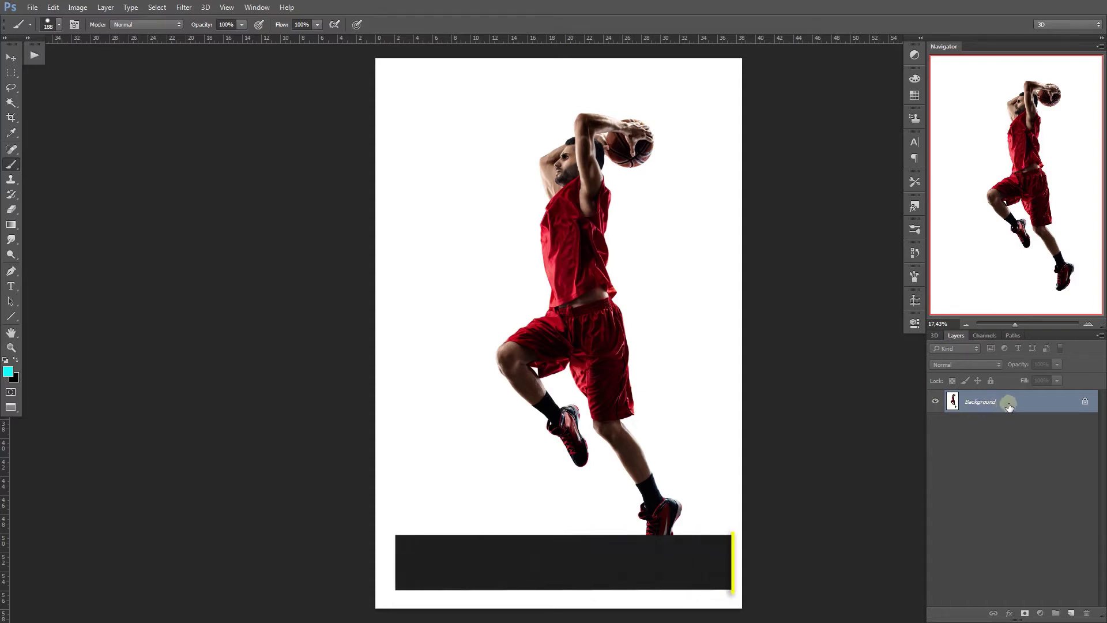
key("Return")
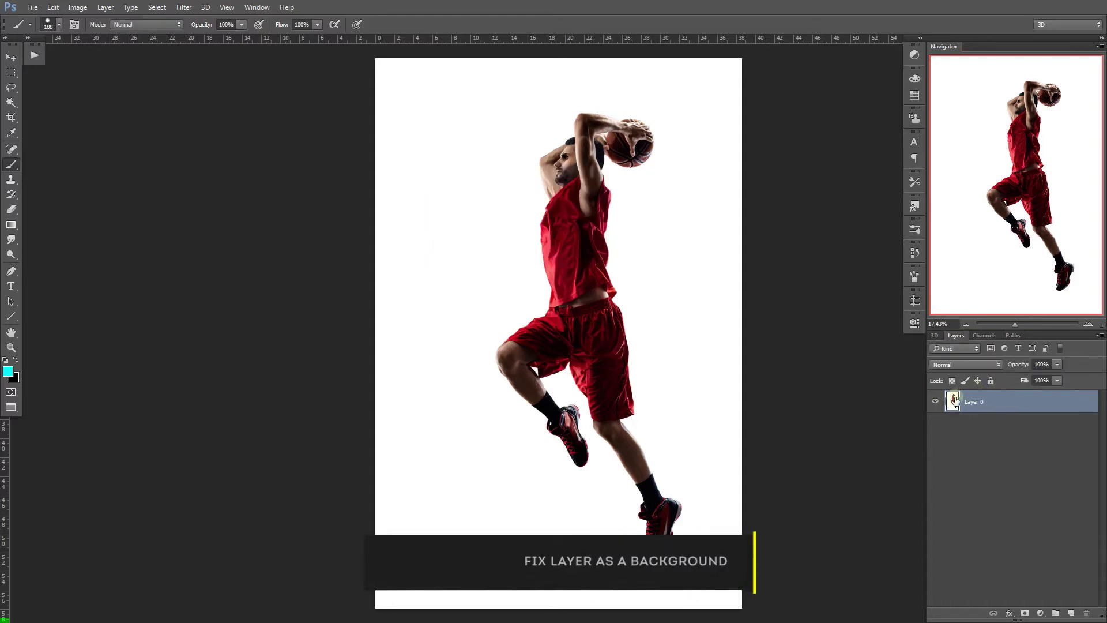
left_click(105, 7)
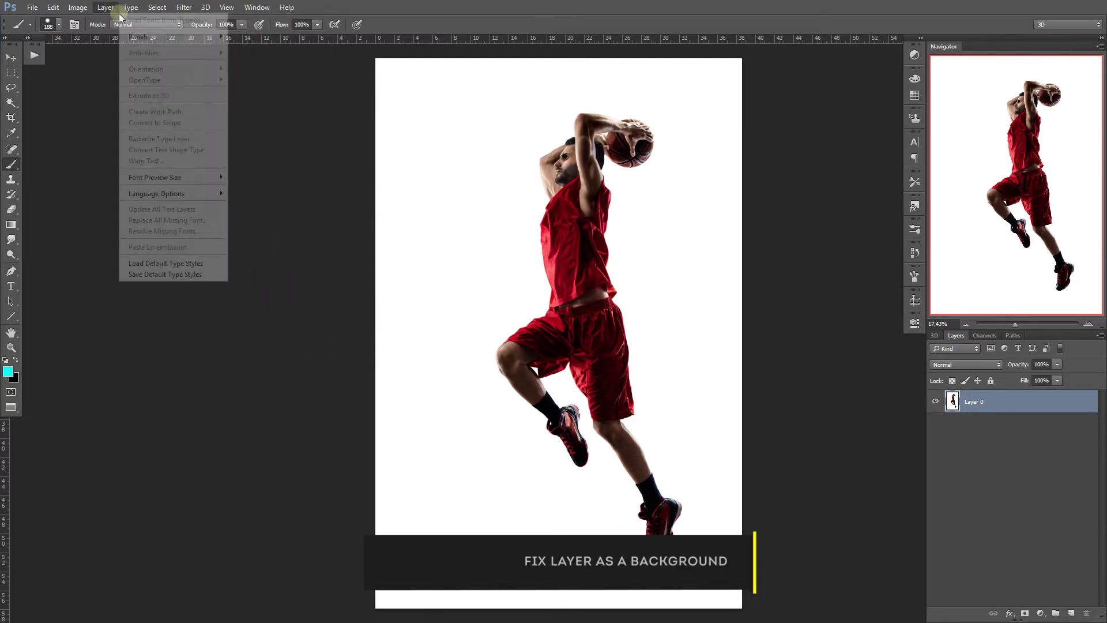
mouse_move(111, 20)
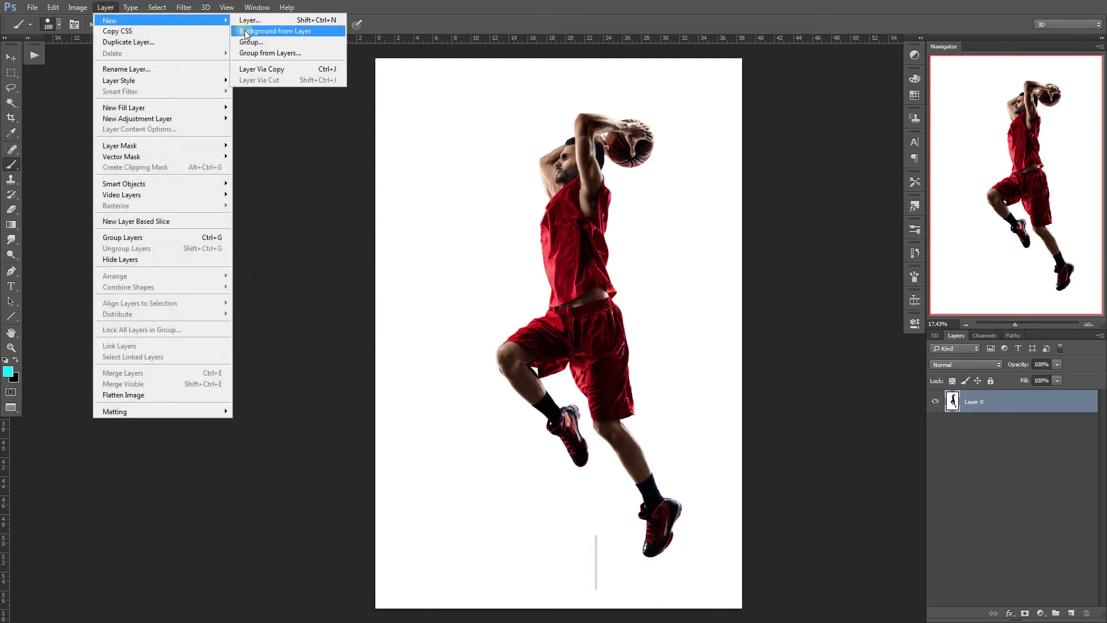
left_click(253, 31)
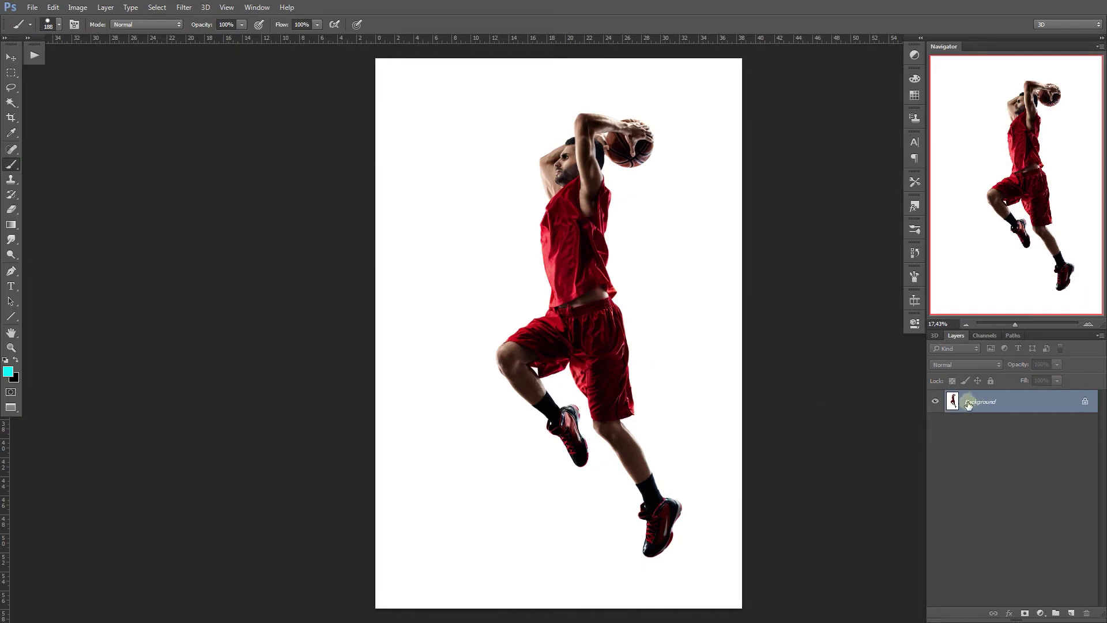
Step: Confirm the Layers panel display options
left_click(1099, 336)
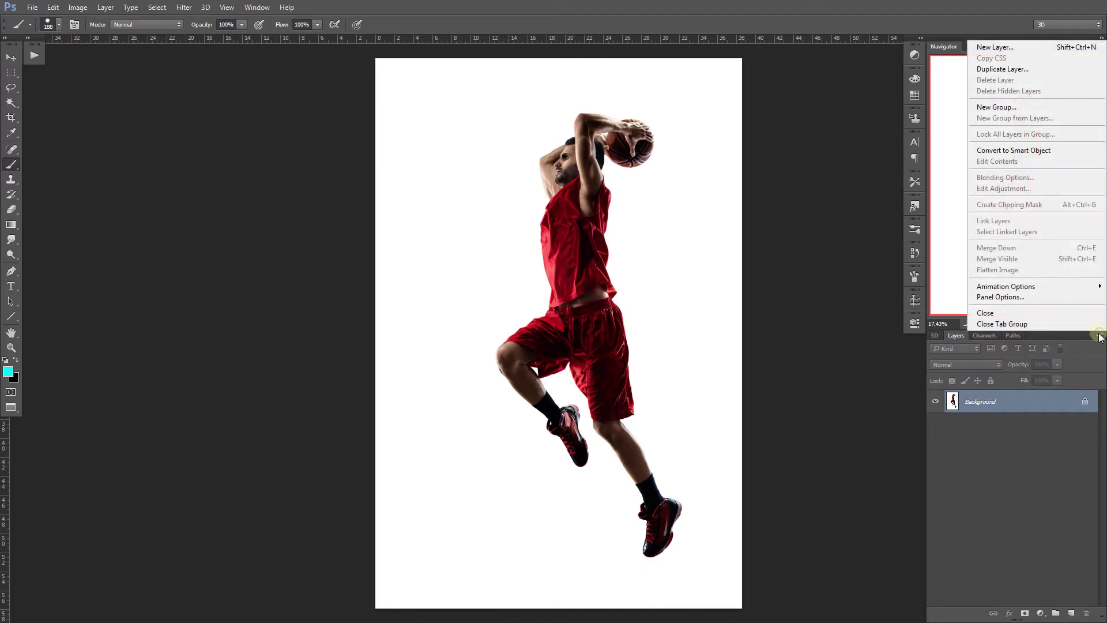
left_click(1058, 297)
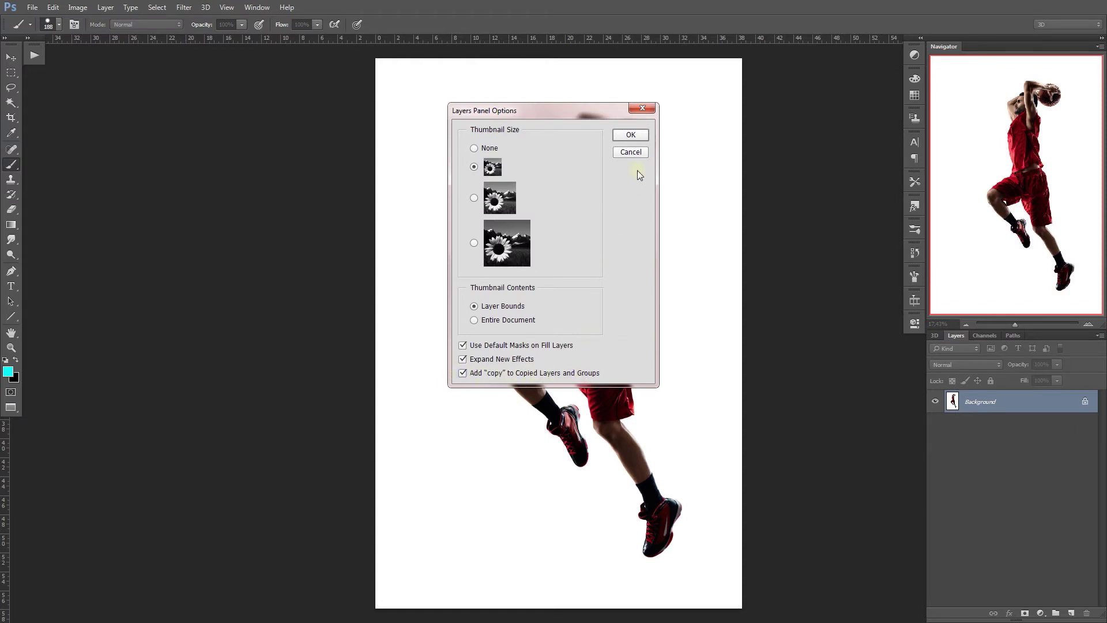
left_click(632, 136)
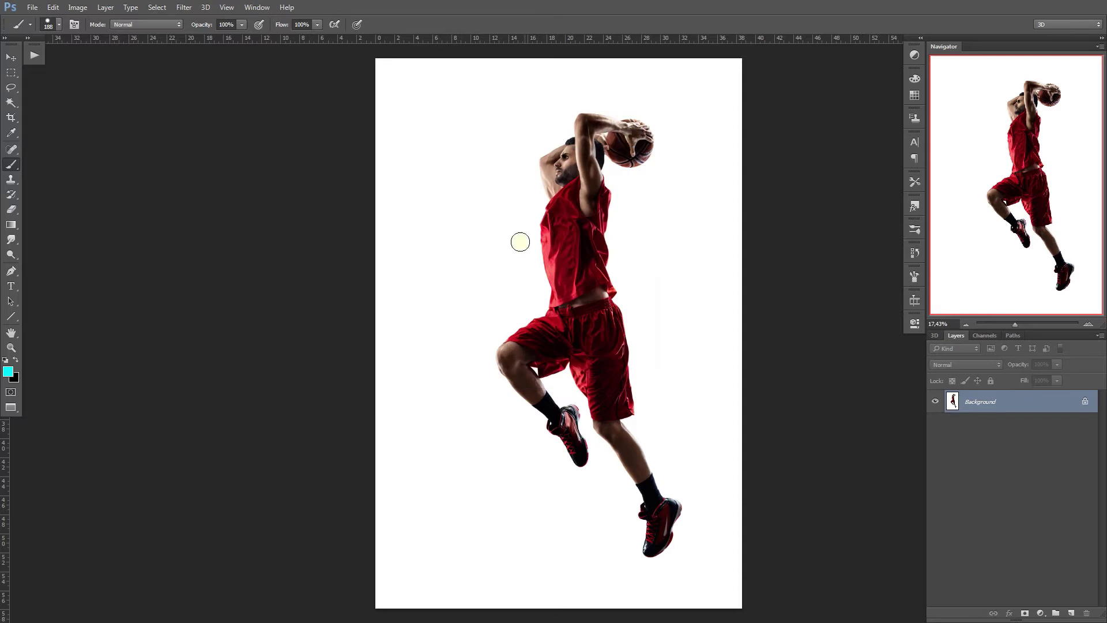
Step: Load the Teleport Photoshop Action.atn file into the Actions panel
left_click(34, 53)
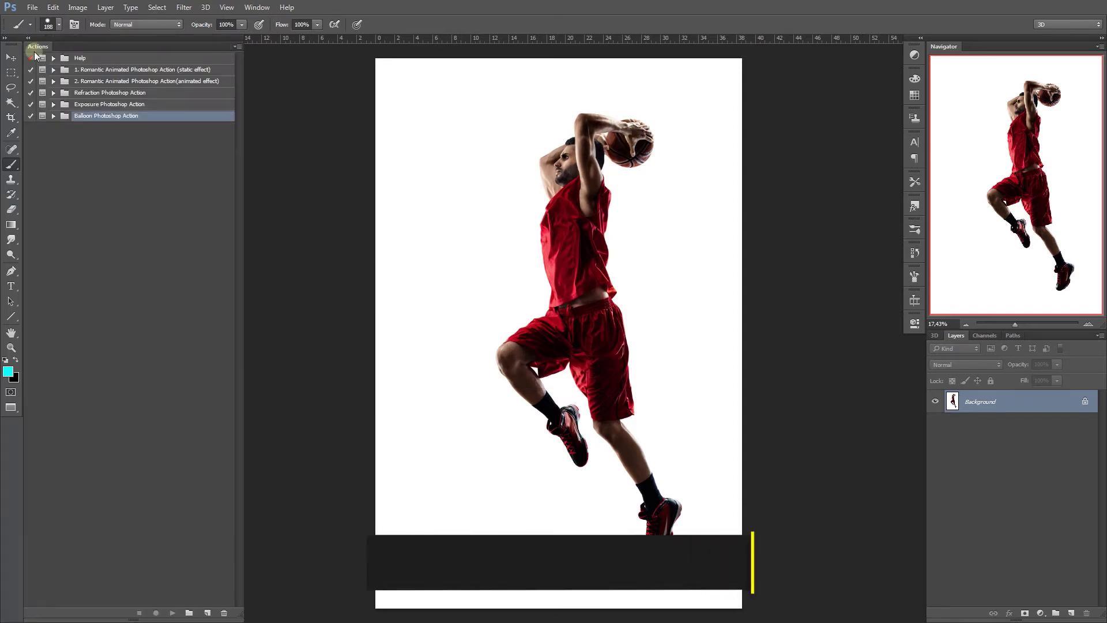
left_click(257, 6)
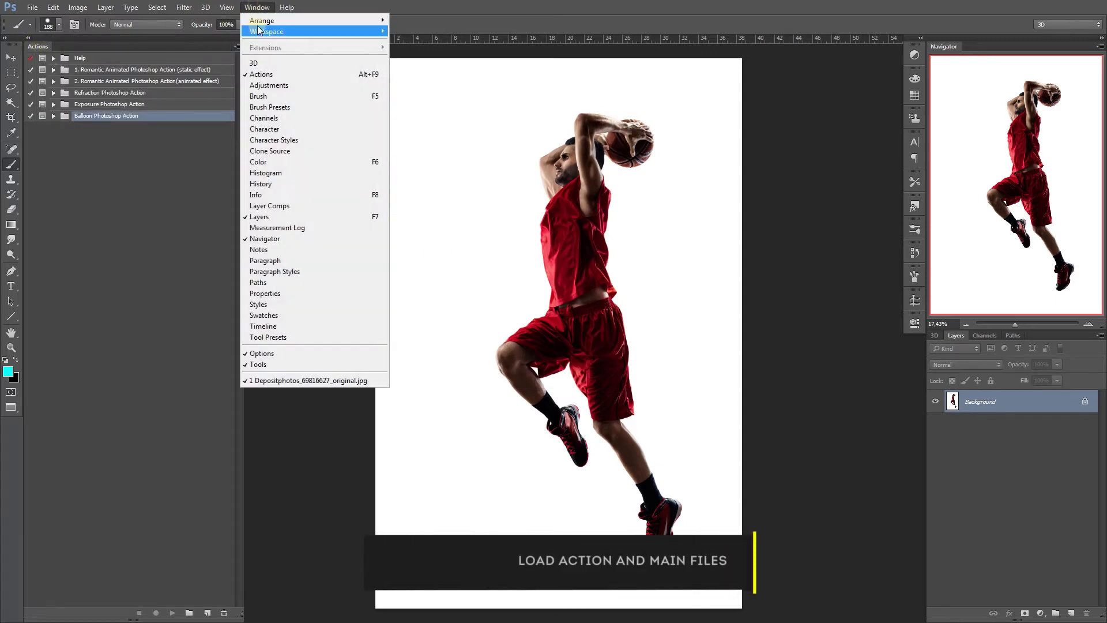
left_click(256, 7)
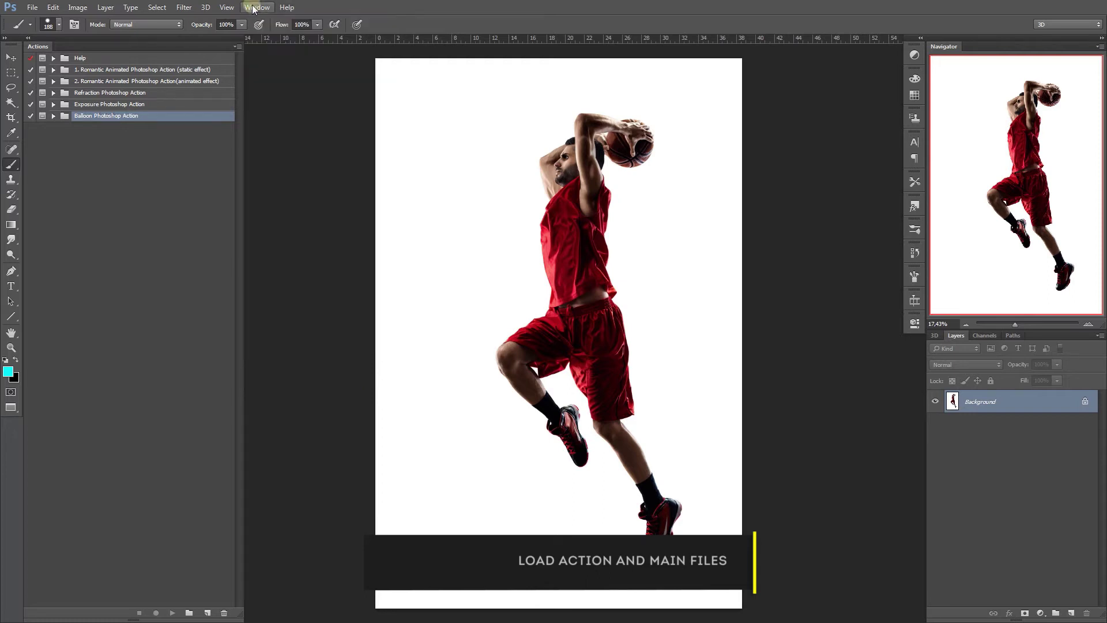
left_click(237, 46)
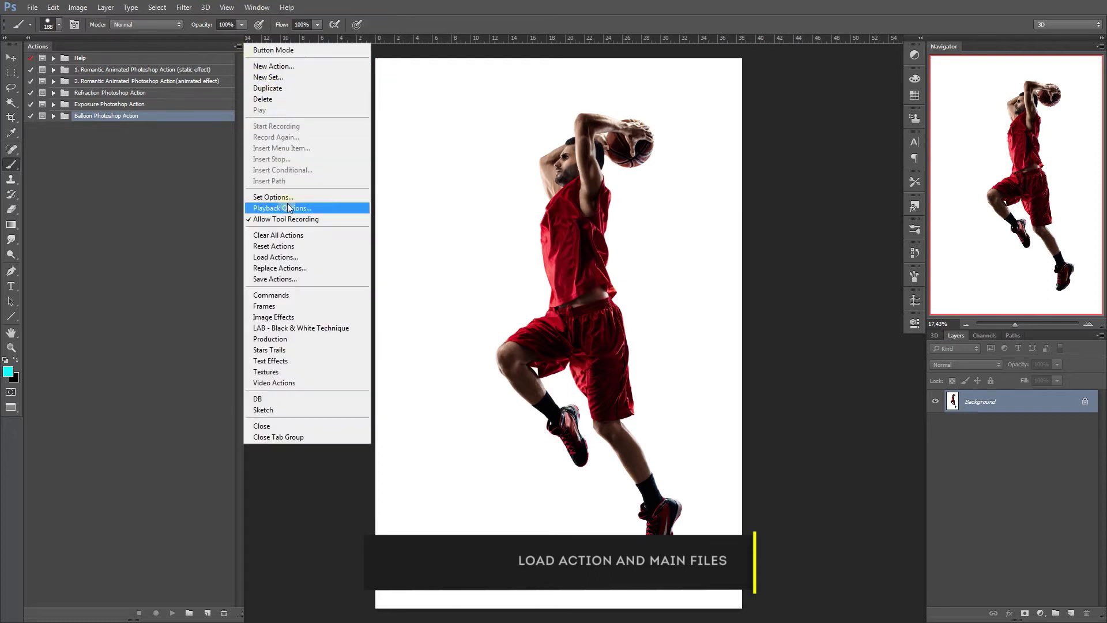
left_click(291, 258)
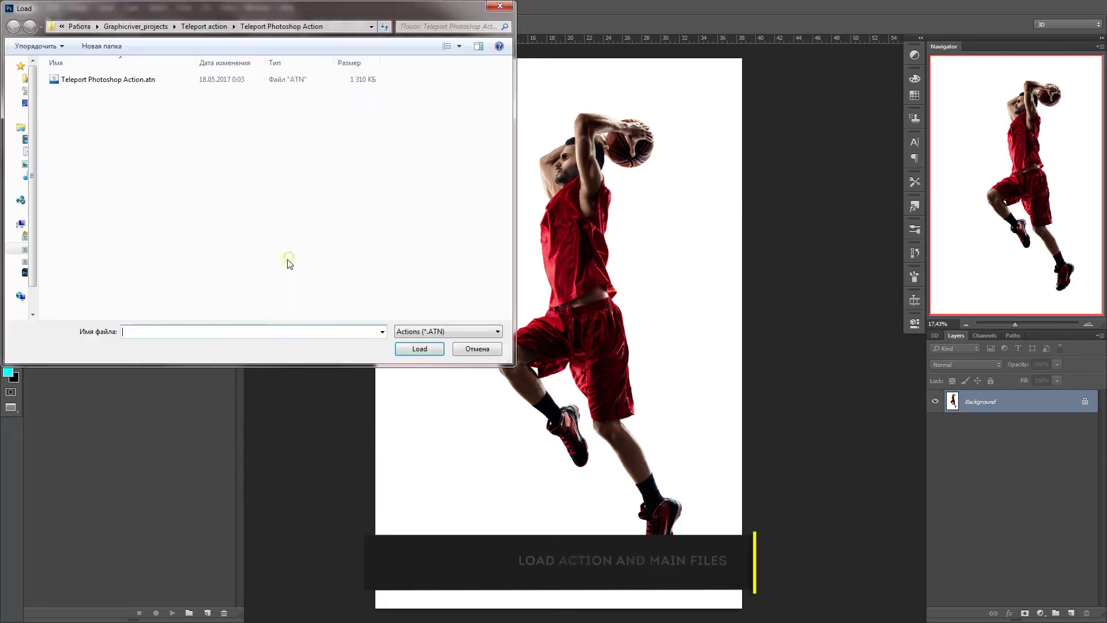
left_click(219, 80)
left_click(420, 348)
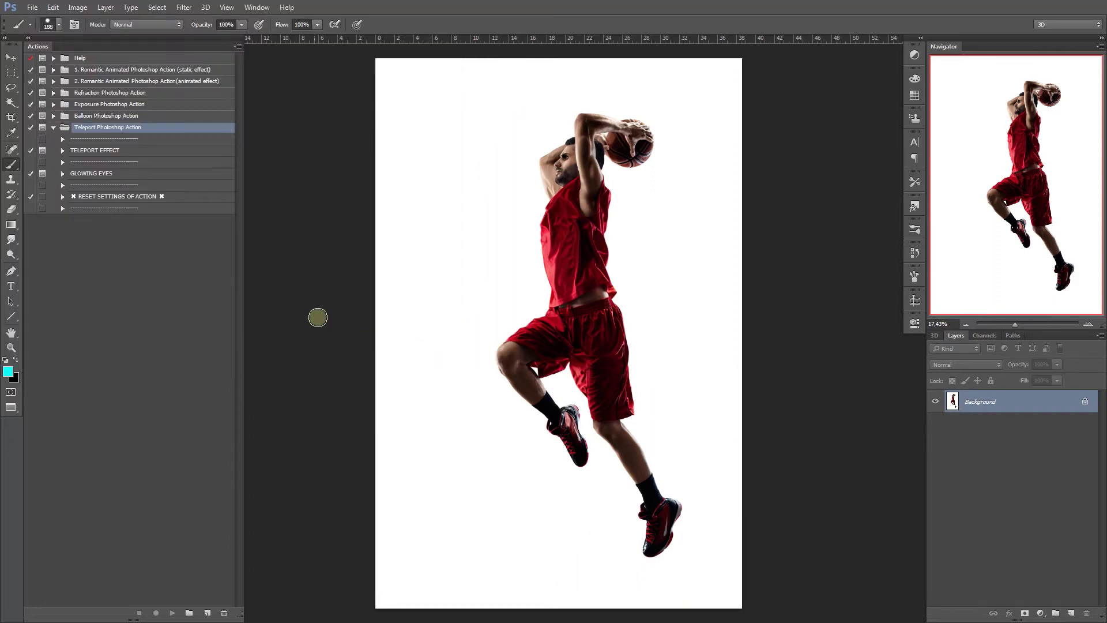
Step: Load Teleport Brushes.abr into the Preset Manager brushes
left_click(52, 8)
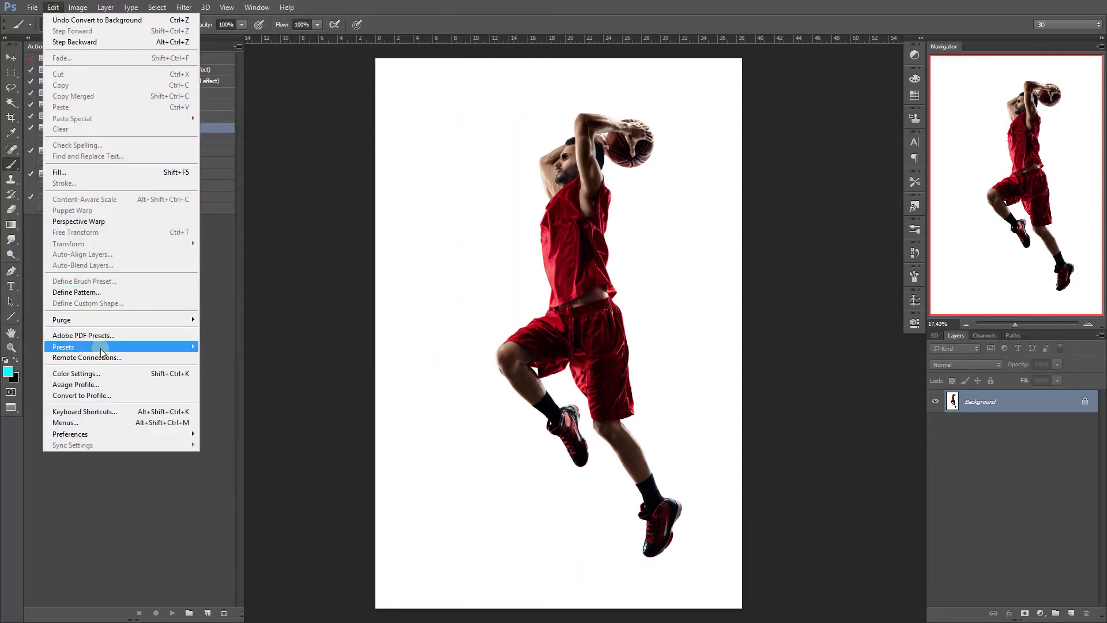
mouse_move(63, 346)
left_click(254, 346)
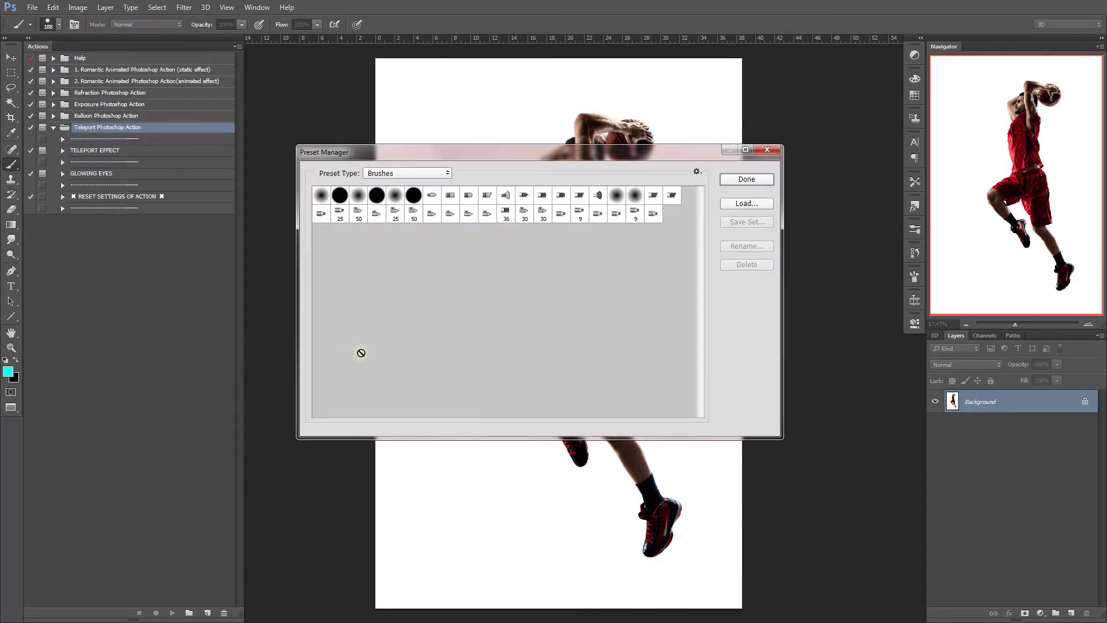
left_click(748, 204)
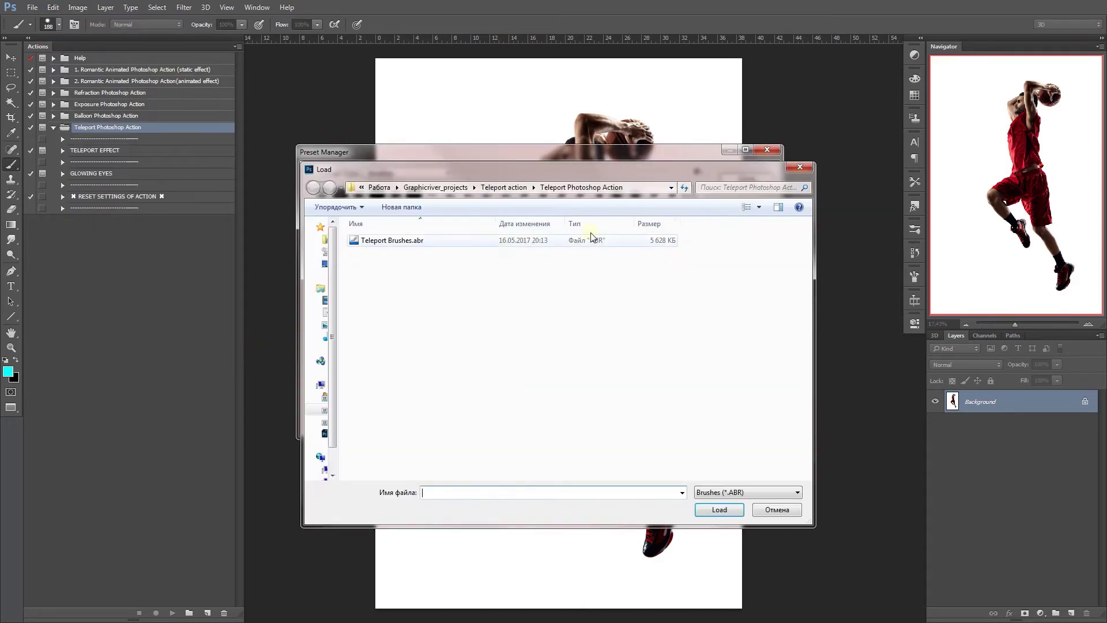
left_click(462, 250)
left_click(708, 512)
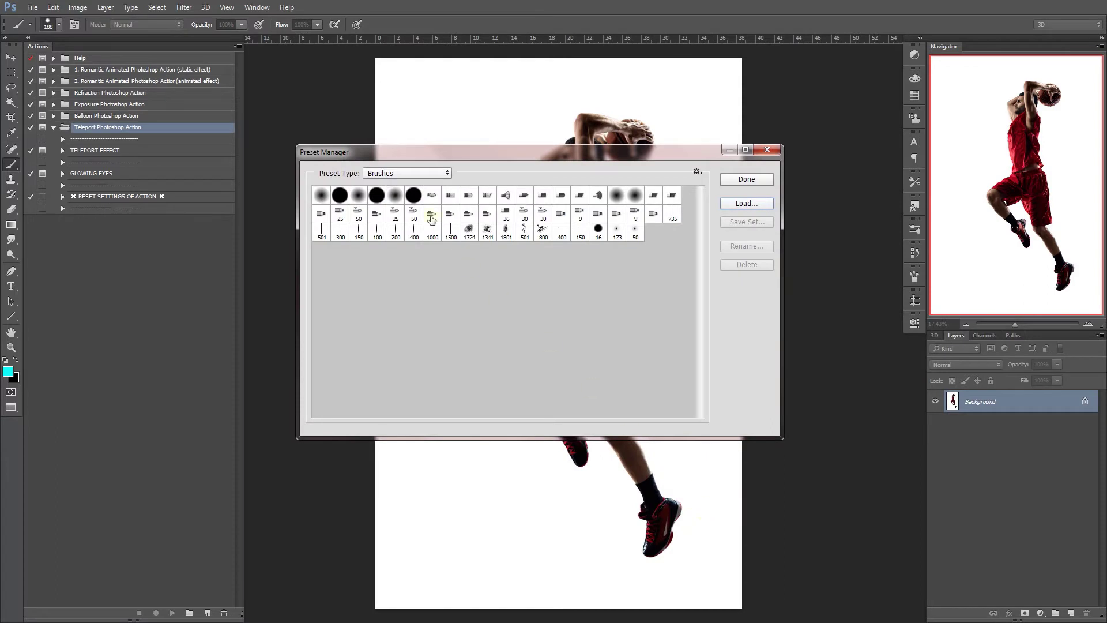
Step: Load Teleport Gradients.grd into the gradient presets
left_click(427, 176)
left_click(428, 205)
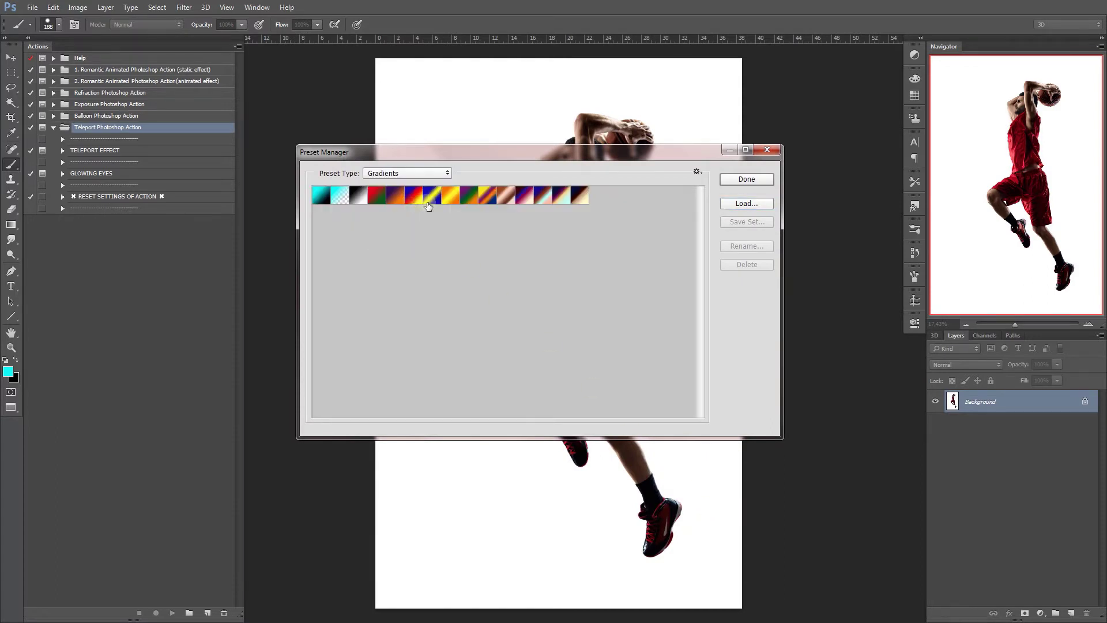
left_click(749, 205)
left_click(425, 239)
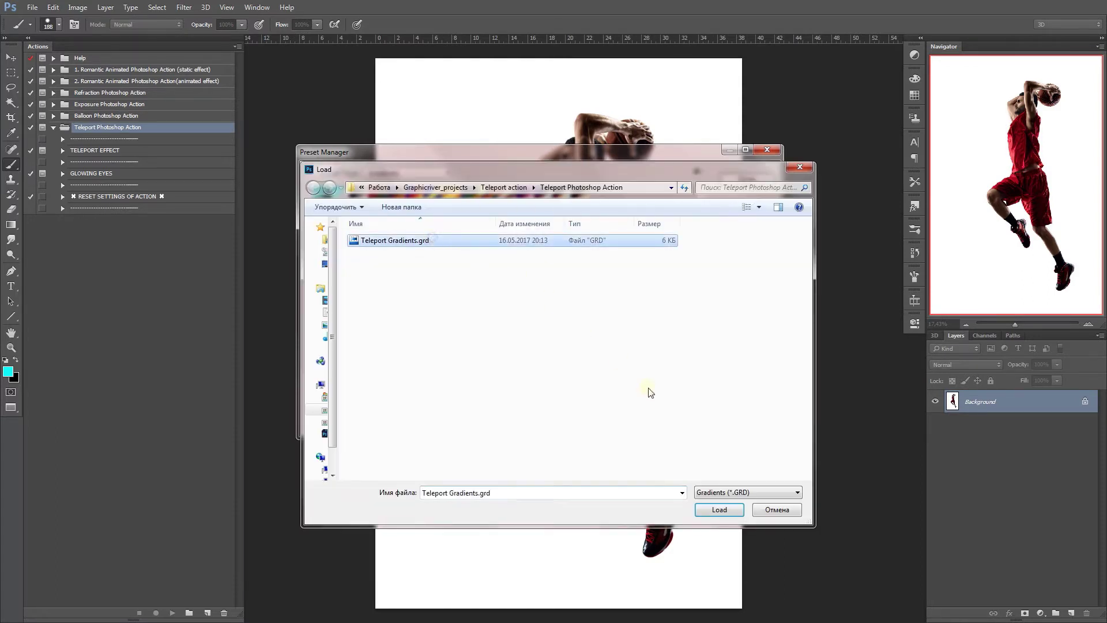
left_click(713, 511)
Step: Load Teleport Styles.asl into the style presets
left_click(431, 173)
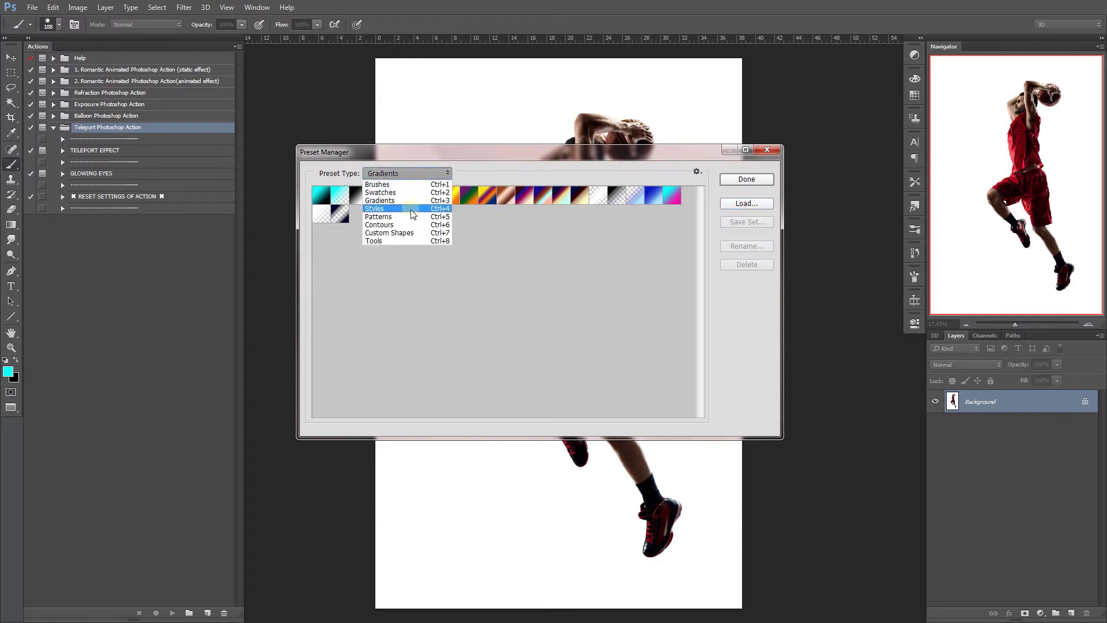
left_click(410, 214)
left_click(747, 203)
left_click(404, 240)
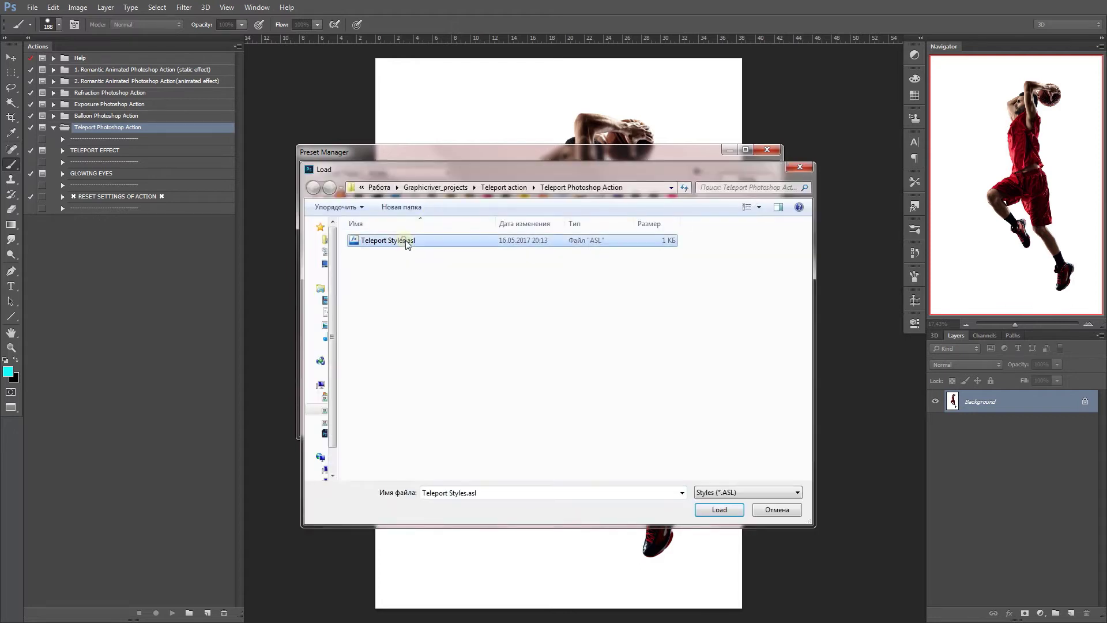
left_click(724, 514)
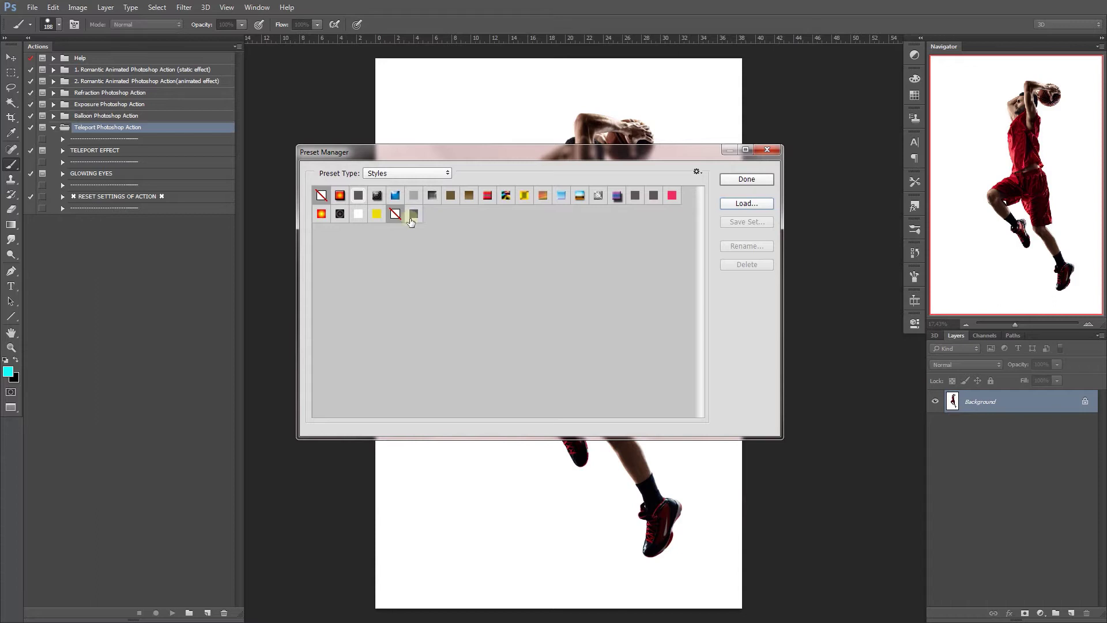
Step: Load Teleport Patterns.pat into the pattern presets and close the Preset Manager
left_click(418, 173)
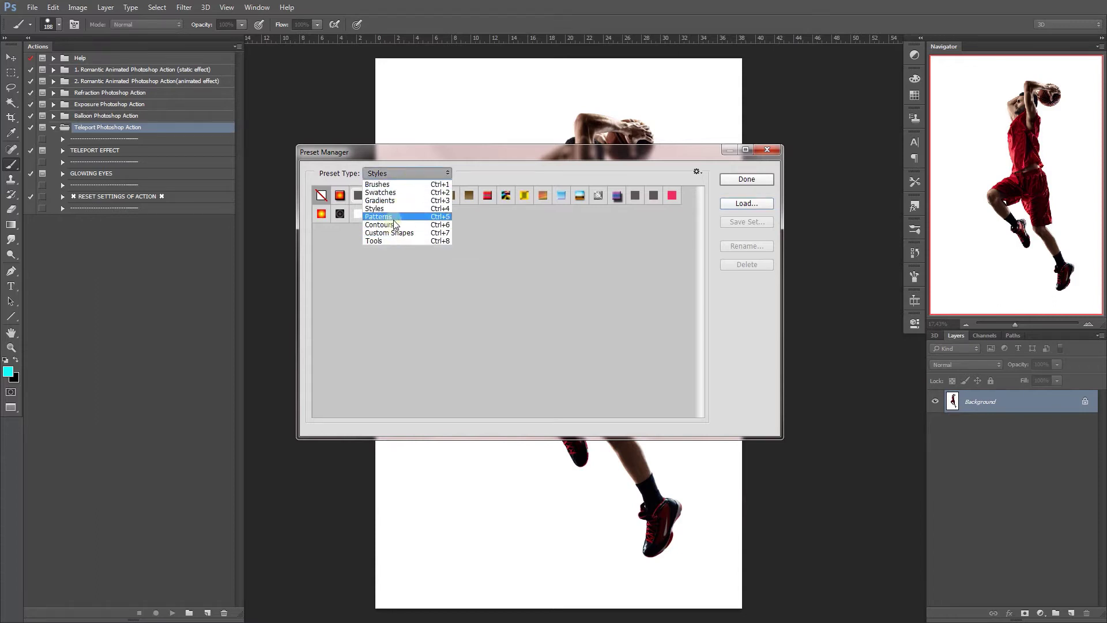
left_click(395, 222)
left_click(747, 203)
left_click(413, 245)
left_click(721, 510)
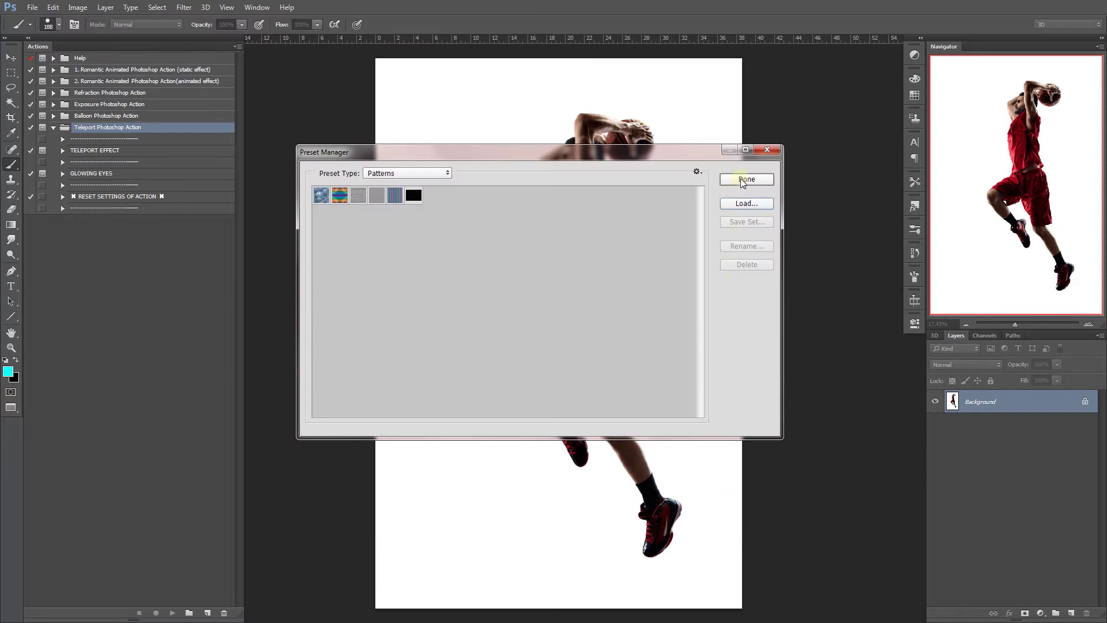
left_click(745, 180)
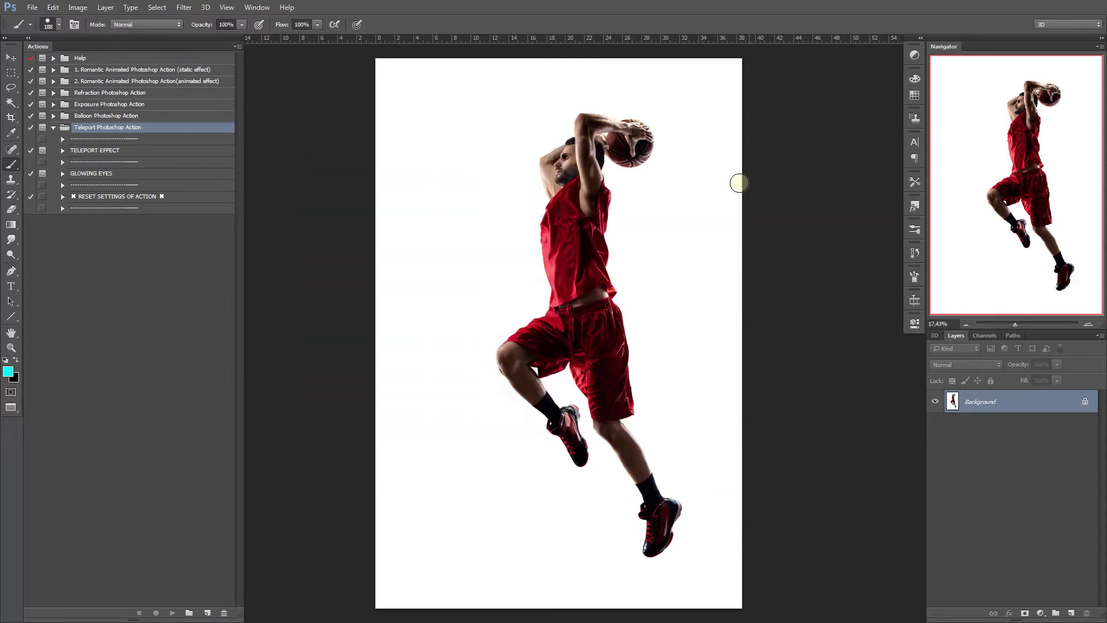
Step: Add two new empty layers named subject and area
left_click(1071, 612)
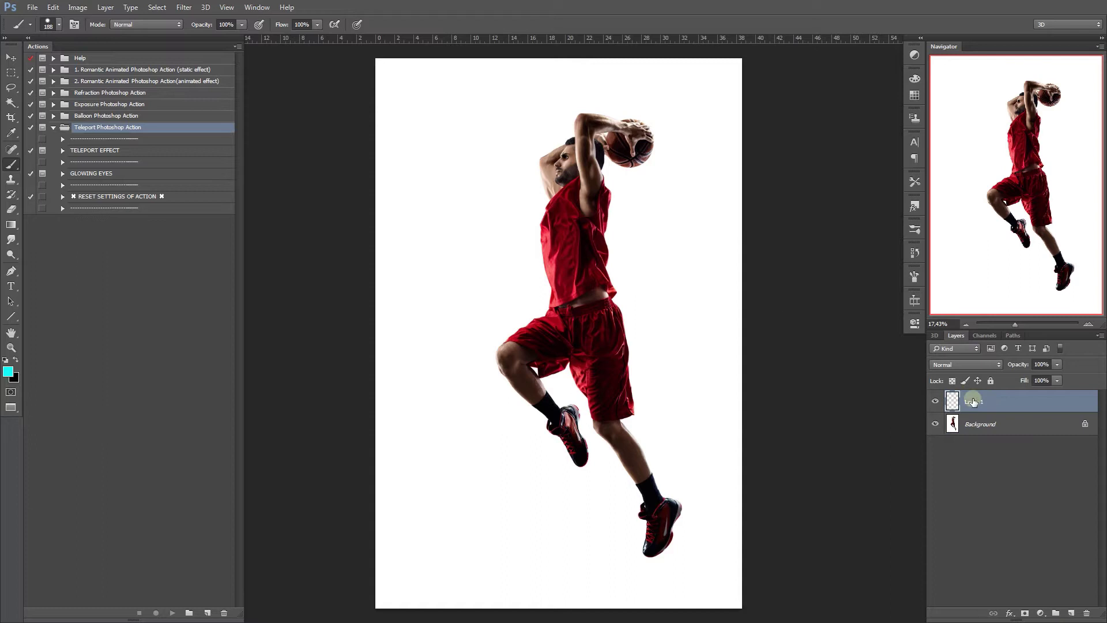
double_click(972, 403)
type("subject")
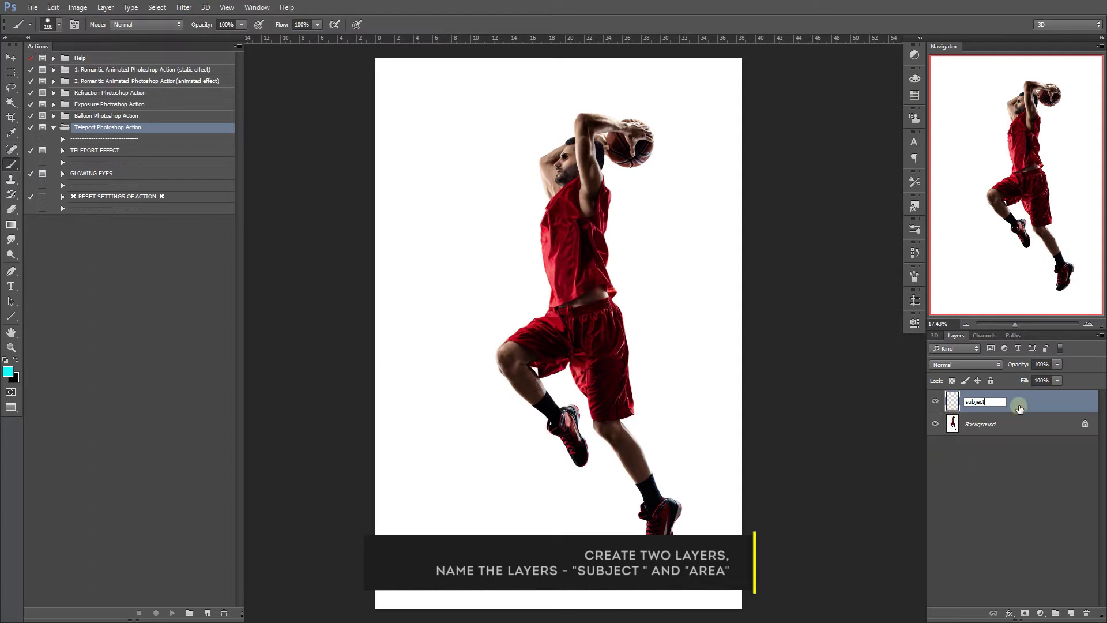
key("Return")
left_click(1071, 613)
double_click(979, 402)
type("area")
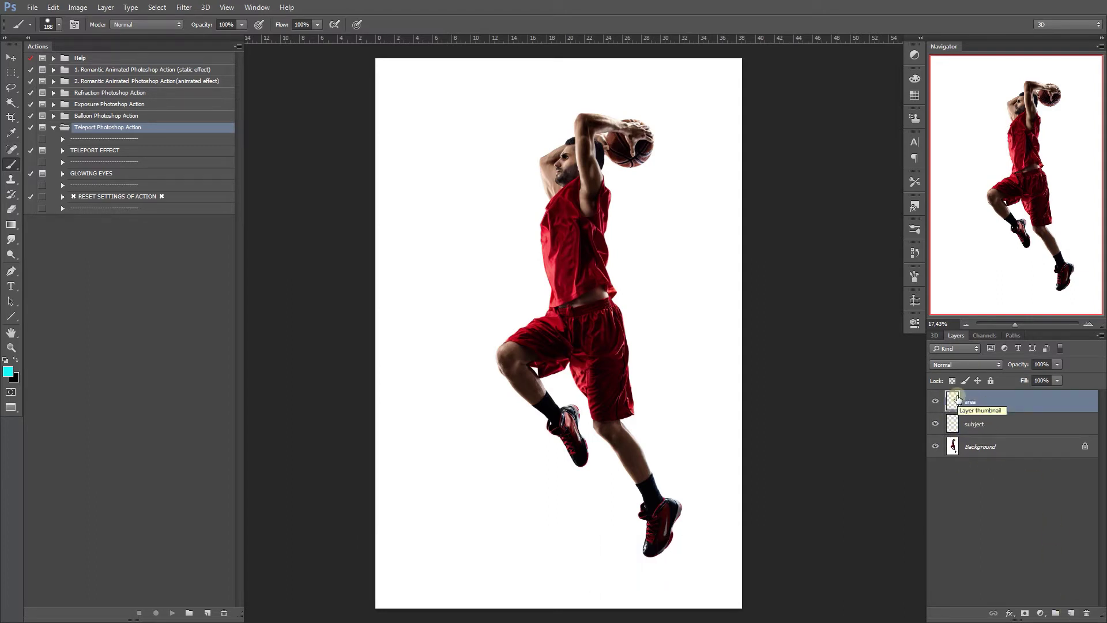
Step: On the subject layer, magic-wand the white backdrop and invert to select the player
left_click(991, 424)
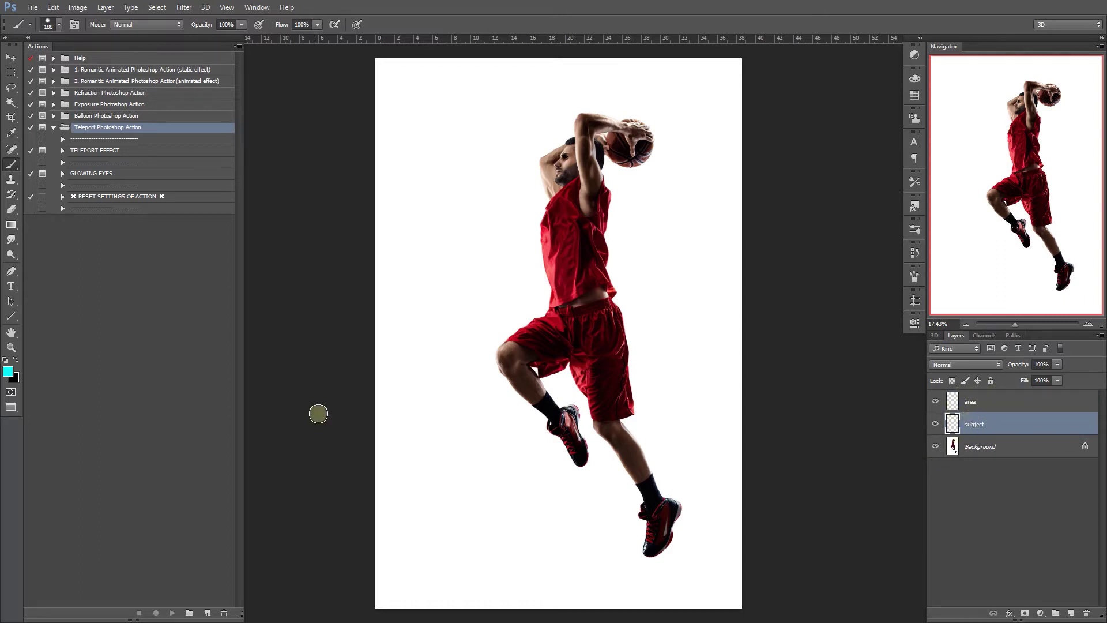
left_click(11, 102)
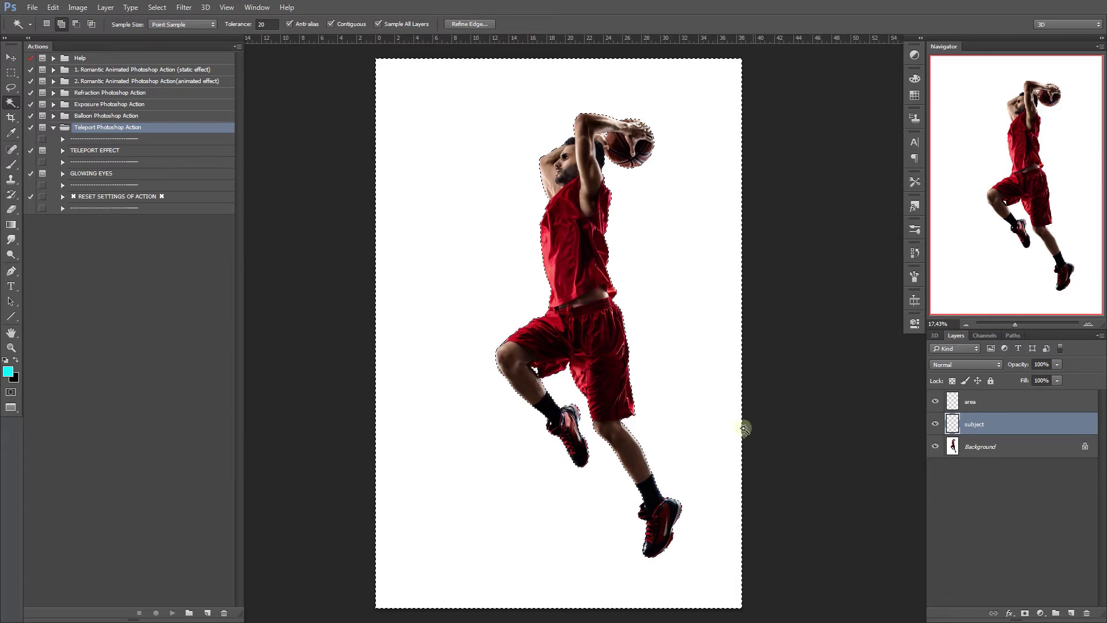
key("ctrl+shift+i")
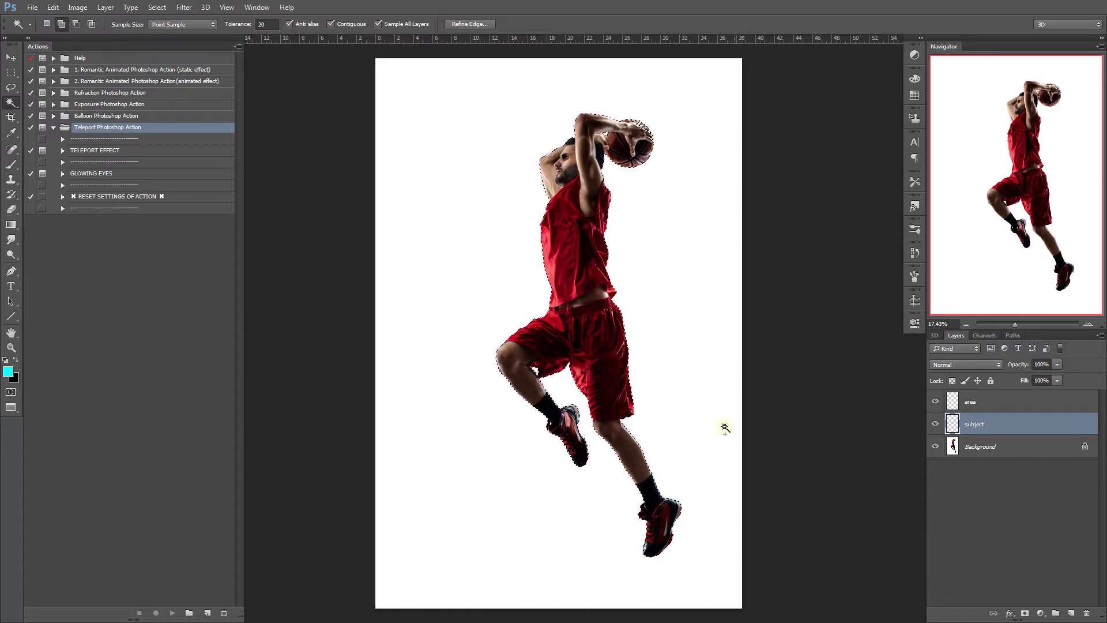
Step: Fill the player selection solid red and set the foreground colour to cyan
key("shift+F5")
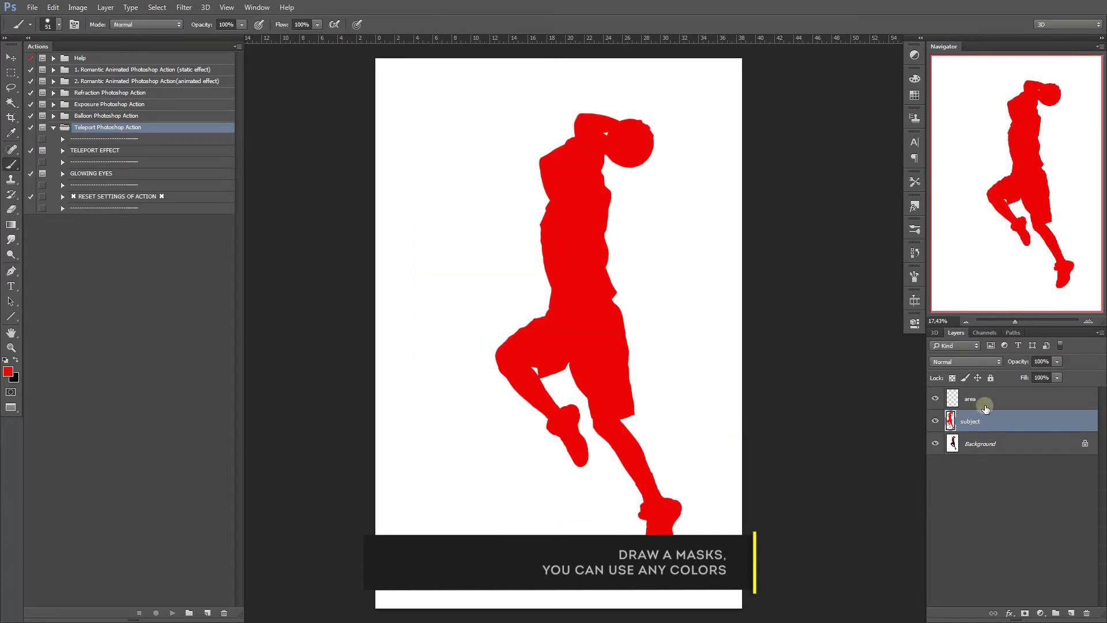
left_click(980, 400)
left_click(8, 371)
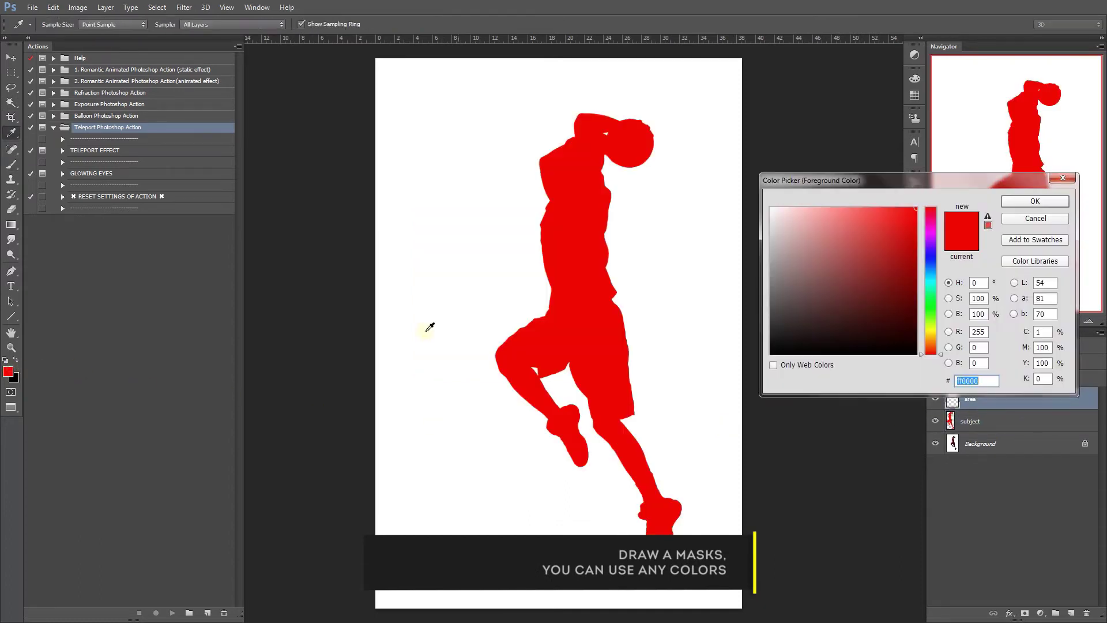
left_click(933, 282)
left_click(1015, 200)
Step: With a 126 px brush, paint cyan over thigh, feet, elbow, ball and hands
right_click(640, 161)
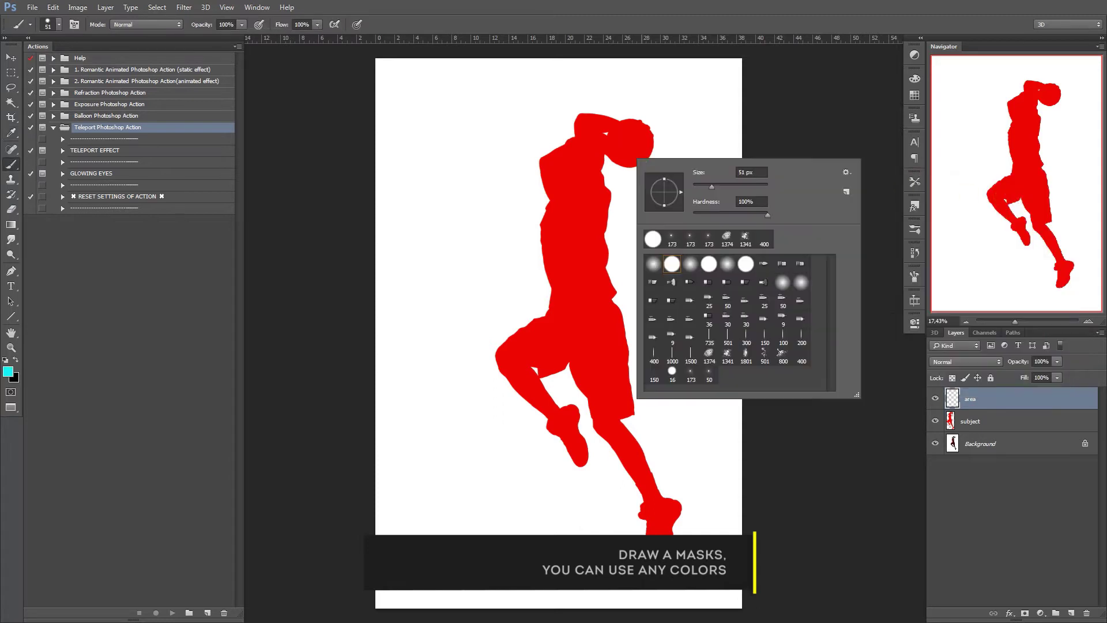
left_click(730, 184)
mouse_move(510, 328)
left_mouse_down()
mouse_move(495, 357)
mouse_move(505, 383)
left_mouse_up()
left_click_drag(571, 441, 576, 461)
mouse_move(658, 490)
left_mouse_down()
mouse_move(649, 511)
mouse_move(680, 523)
left_mouse_up()
mouse_move(537, 144)
left_mouse_down()
mouse_move(531, 173)
mouse_move(542, 167)
left_mouse_up()
mouse_move(633, 108)
left_mouse_down()
mouse_move(653, 111)
mouse_move(660, 150)
left_mouse_up()
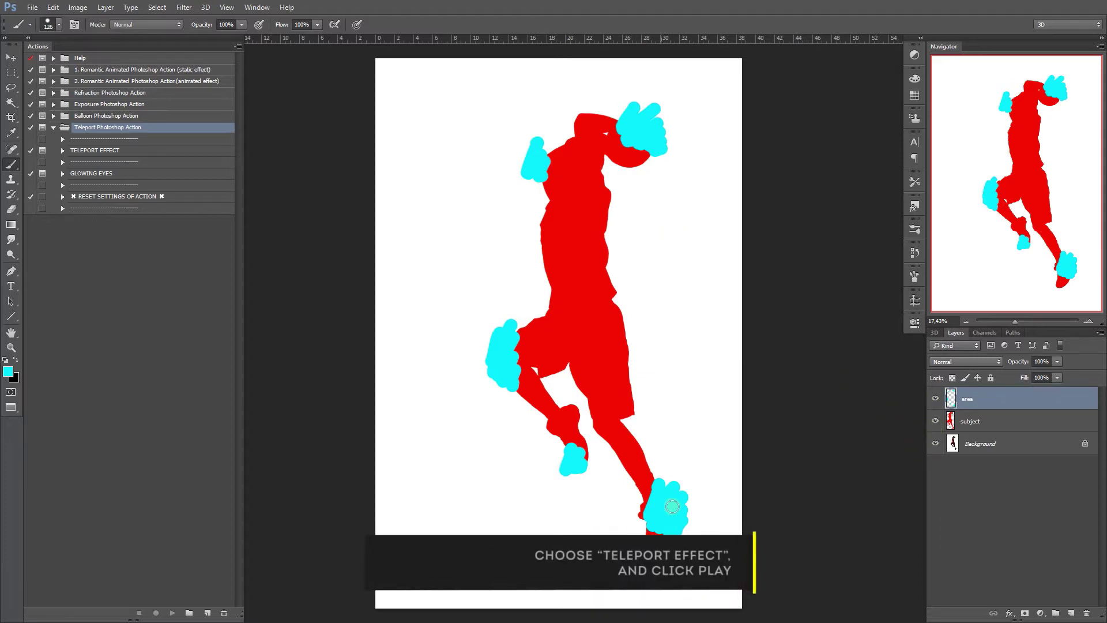
Step: Play the TELEPORT EFFECT action and thin the particle mask to sparse dots via Threshold
left_click(116, 151)
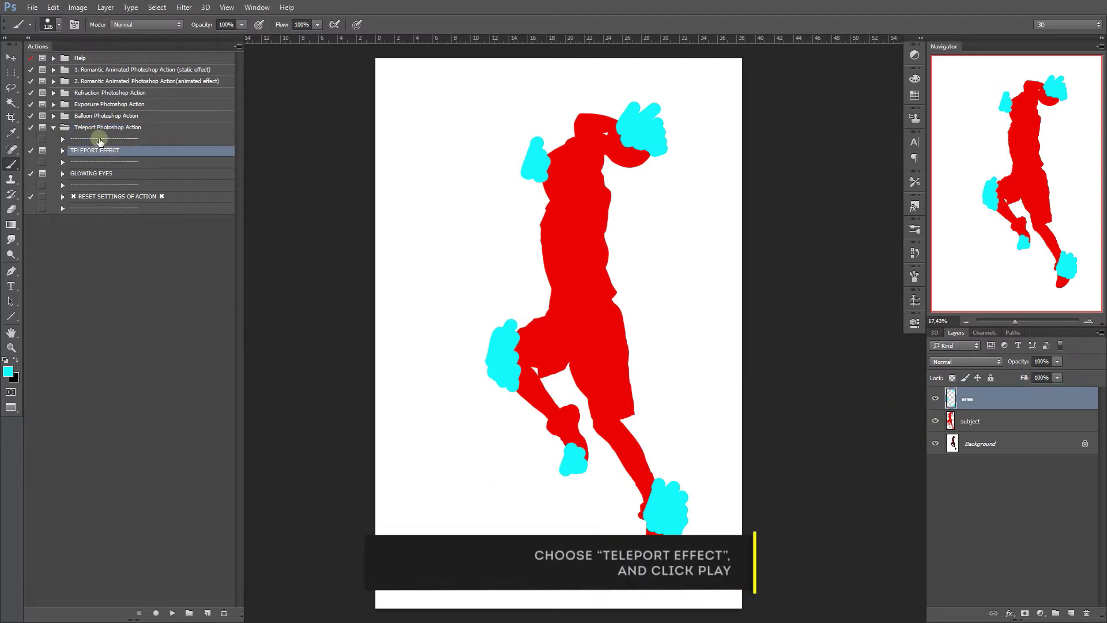
left_click(172, 613)
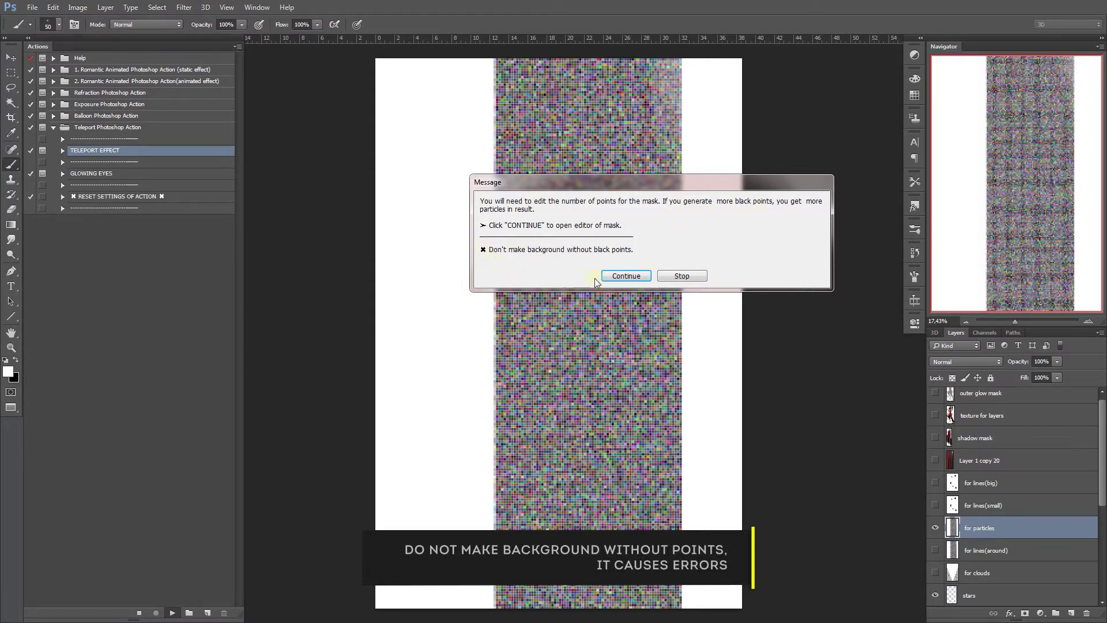
left_click(627, 276)
left_click_drag(745, 198, 697, 204)
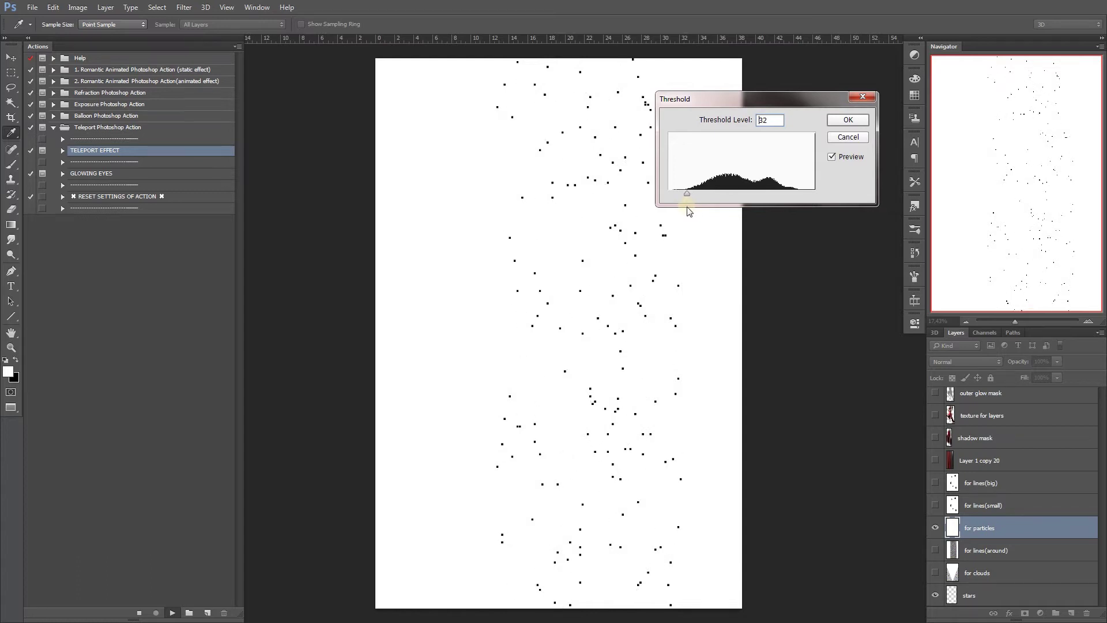
left_click(834, 122)
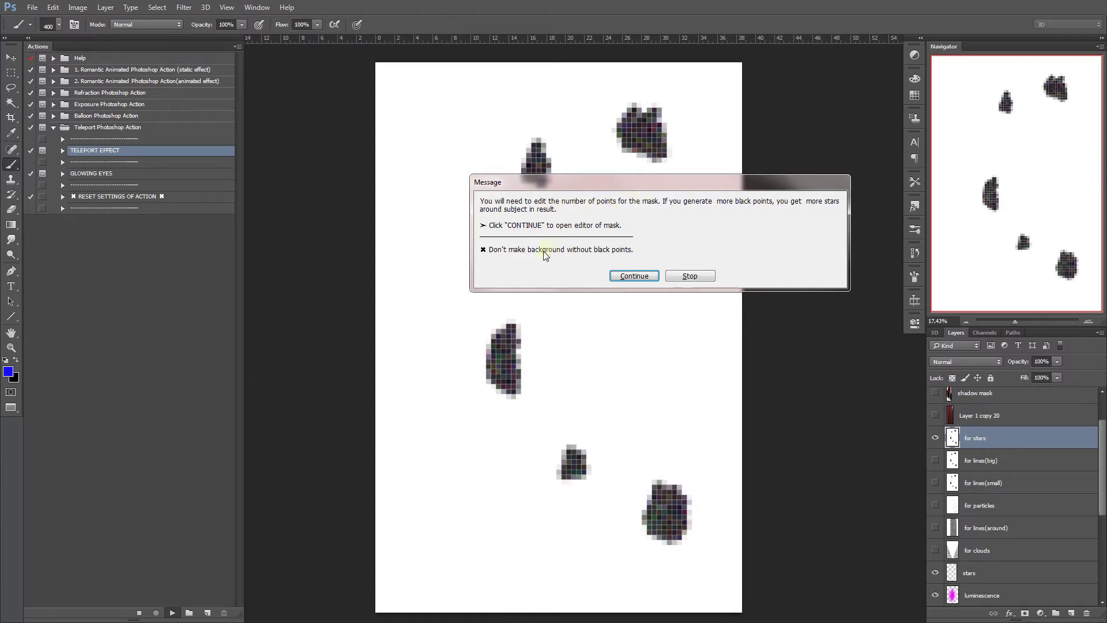
Step: Thin the stars and clouds masks to a few points with Threshold
left_click(625, 276)
left_click_drag(737, 200, 691, 209)
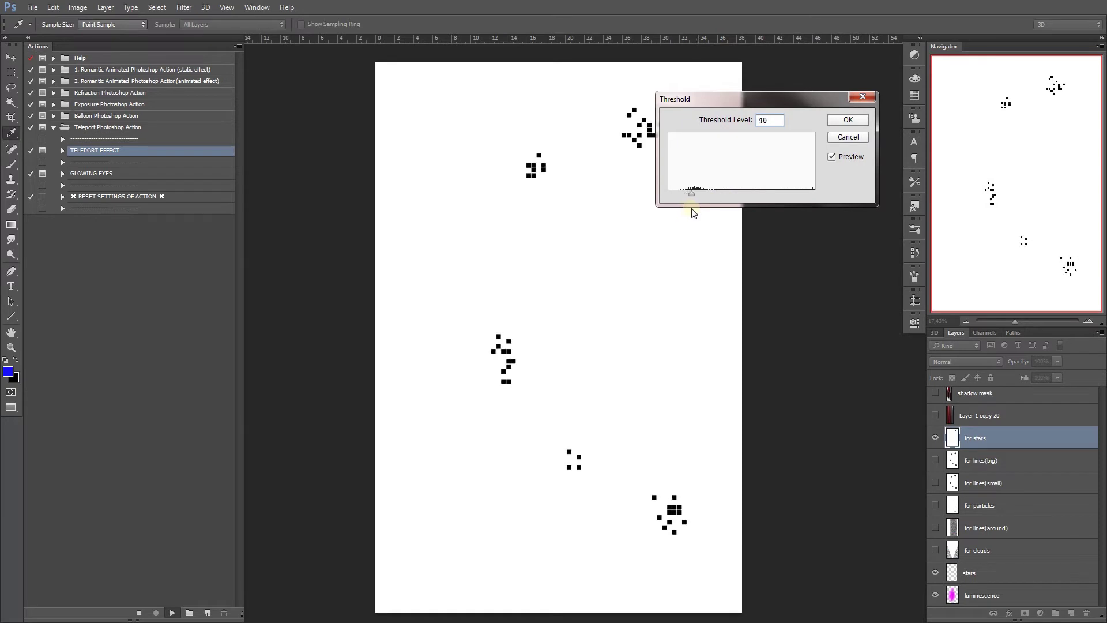
left_click(838, 119)
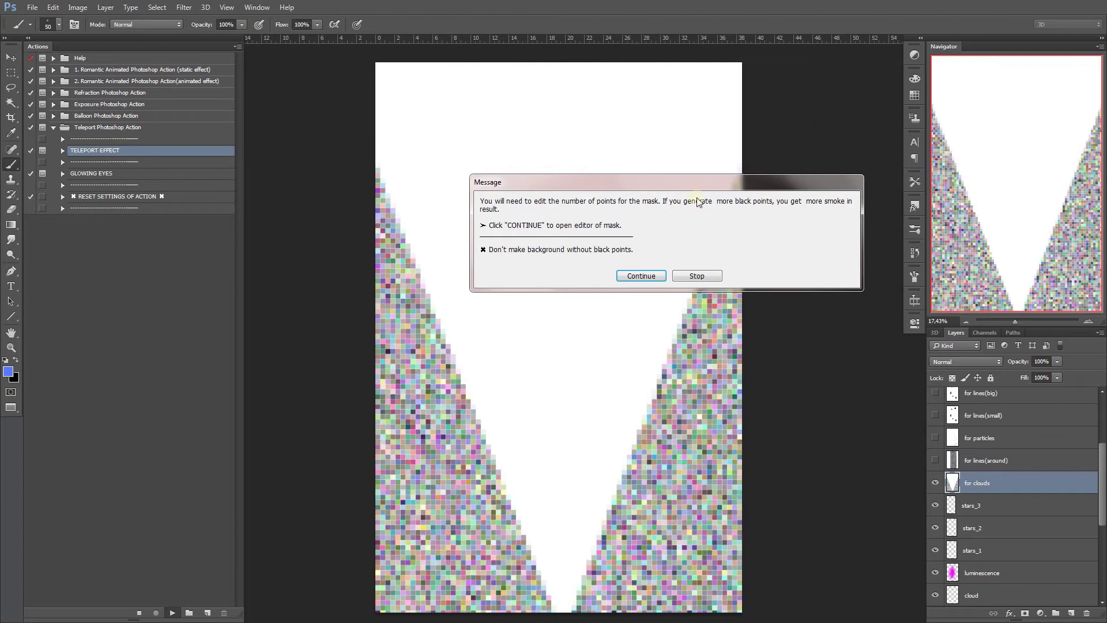
left_click(637, 275)
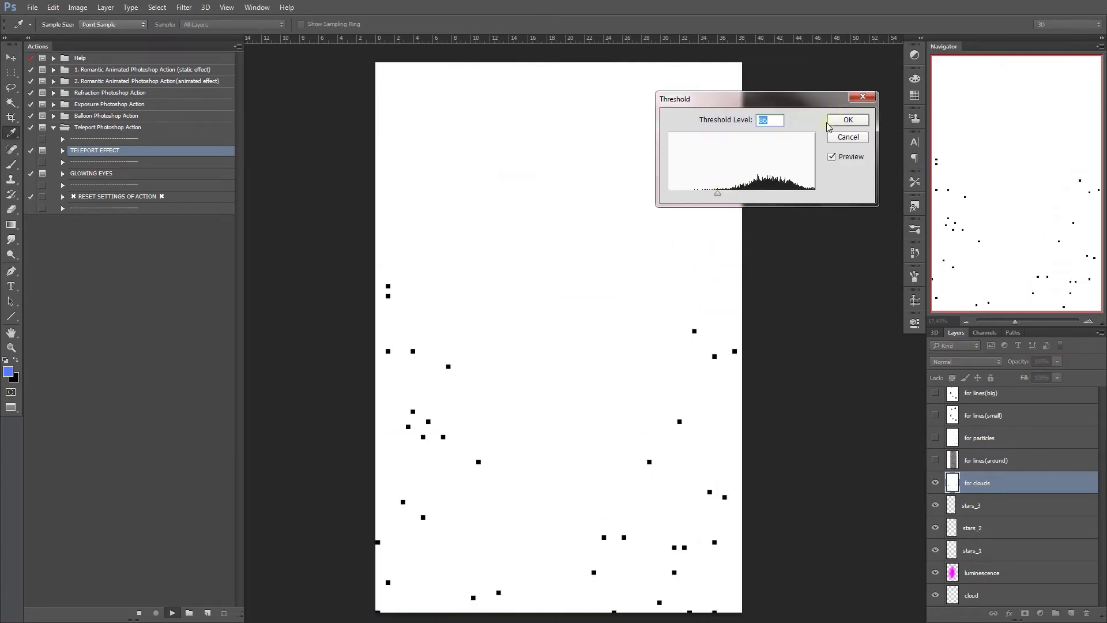
left_click_drag(717, 196, 706, 202)
left_click(845, 120)
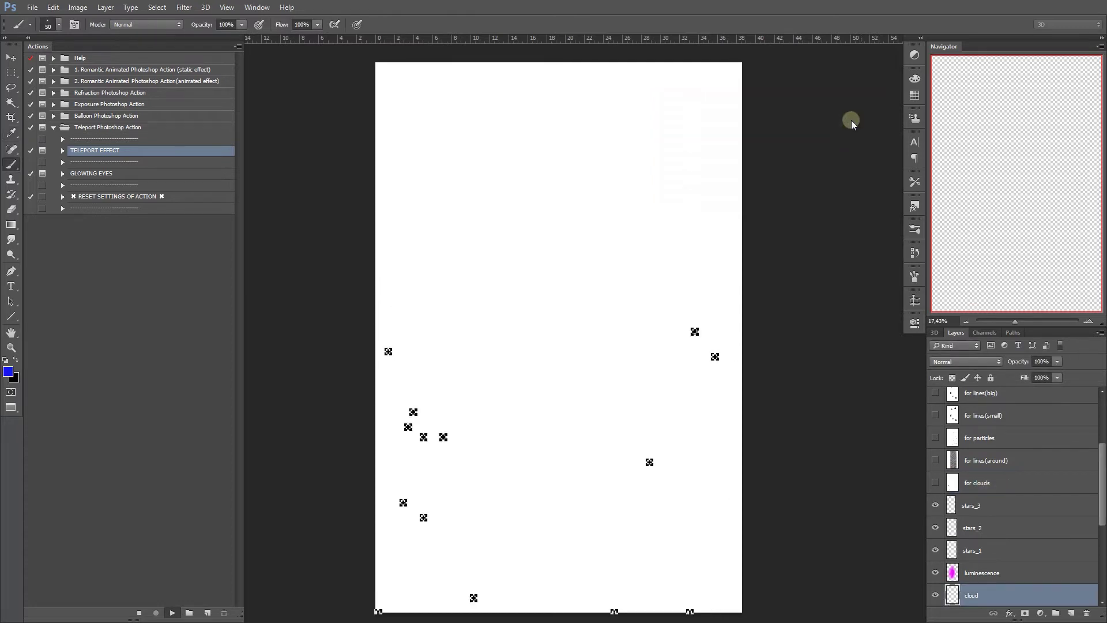
Step: Thin the big lines and small lines masks to sparse dots with Threshold
left_click(640, 276)
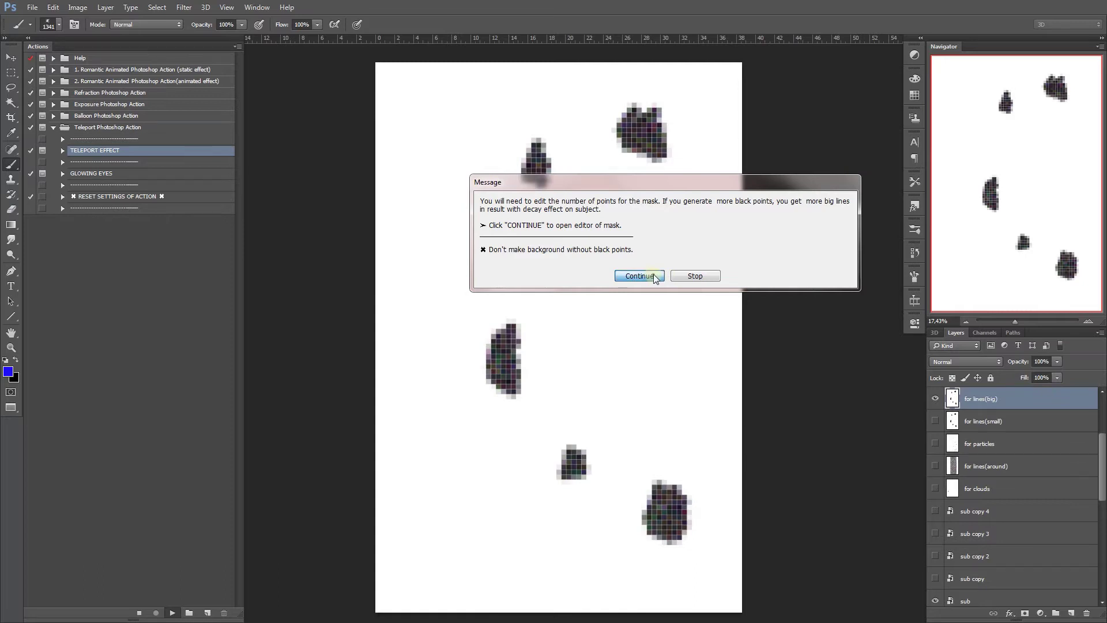
mouse_move(746, 196)
left_mouse_down()
mouse_move(690, 226)
mouse_move(694, 212)
left_mouse_up()
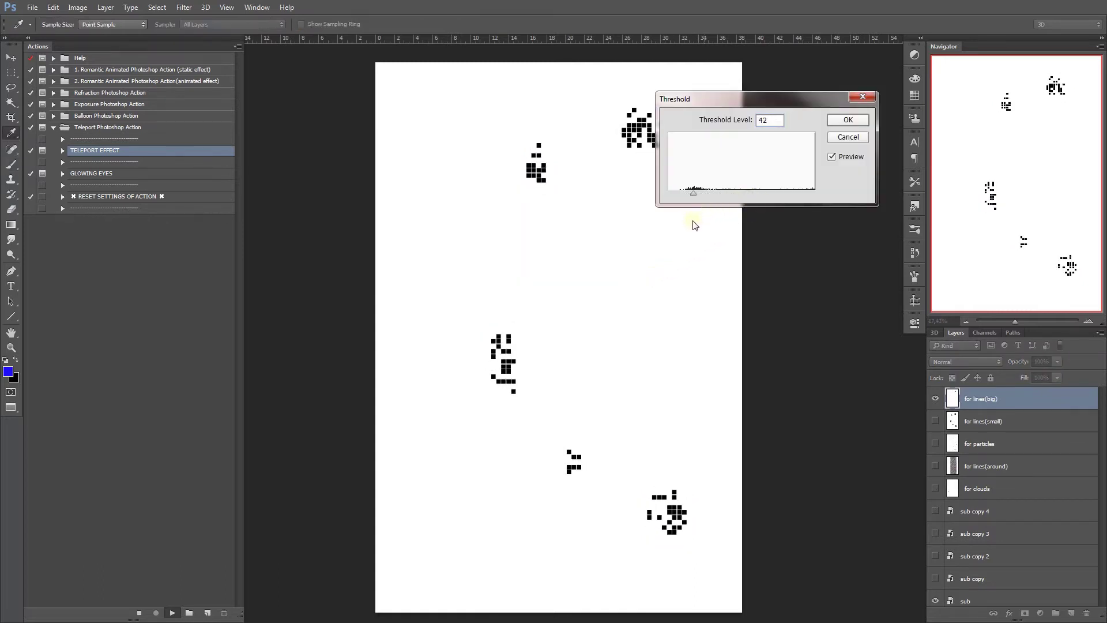
left_click(829, 123)
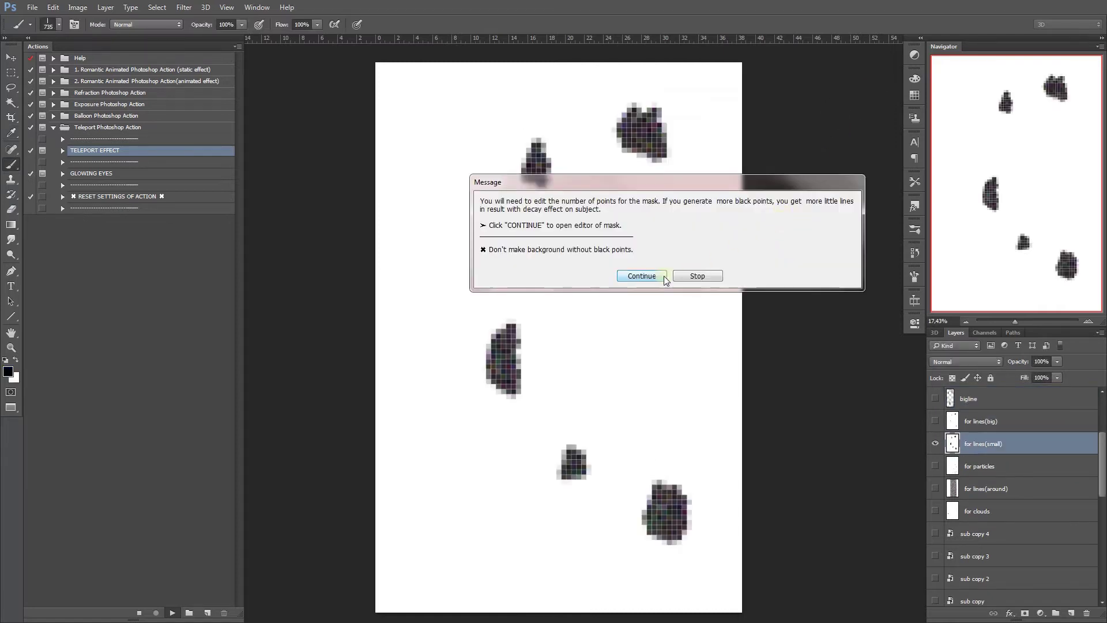
left_click(646, 275)
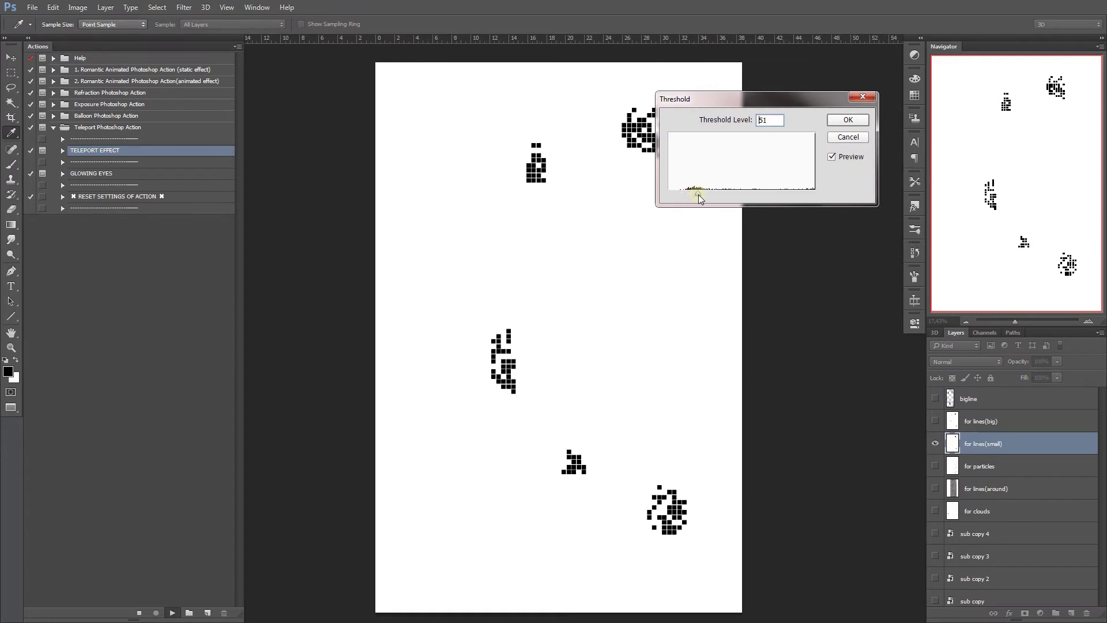
left_click_drag(693, 198, 689, 199)
left_click(829, 123)
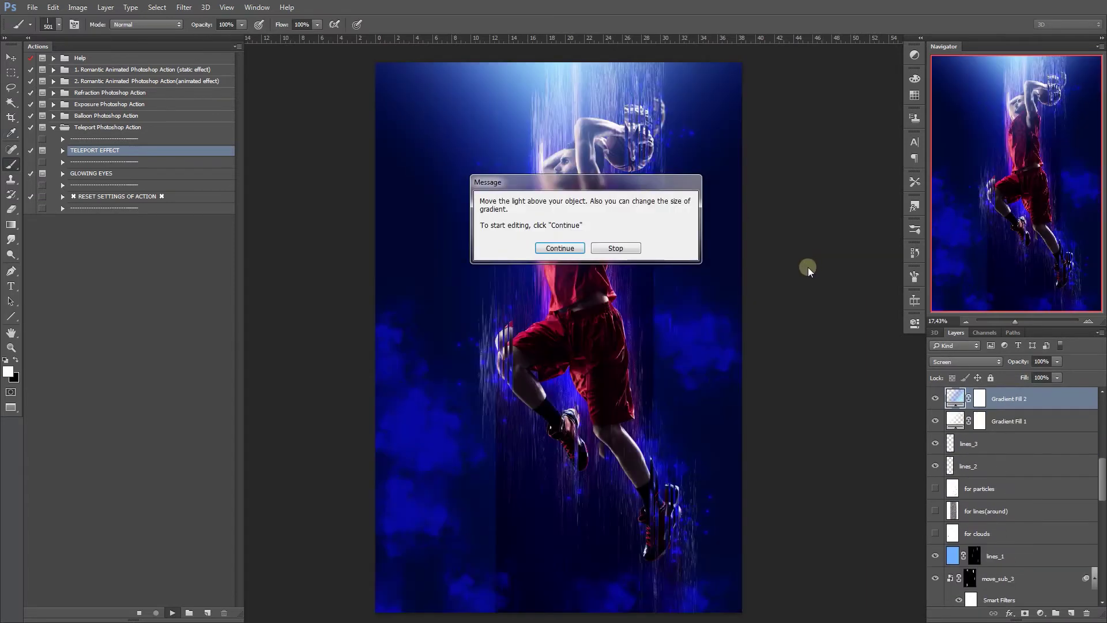
Step: Move the light glow gradient above the player and set its scale to 114%
left_click(571, 249)
mouse_move(611, 206)
left_mouse_down()
mouse_move(578, 205)
mouse_move(623, 202)
left_mouse_up()
mouse_move(785, 226)
left_mouse_down()
mouse_move(766, 225)
mouse_move(815, 213)
left_mouse_up()
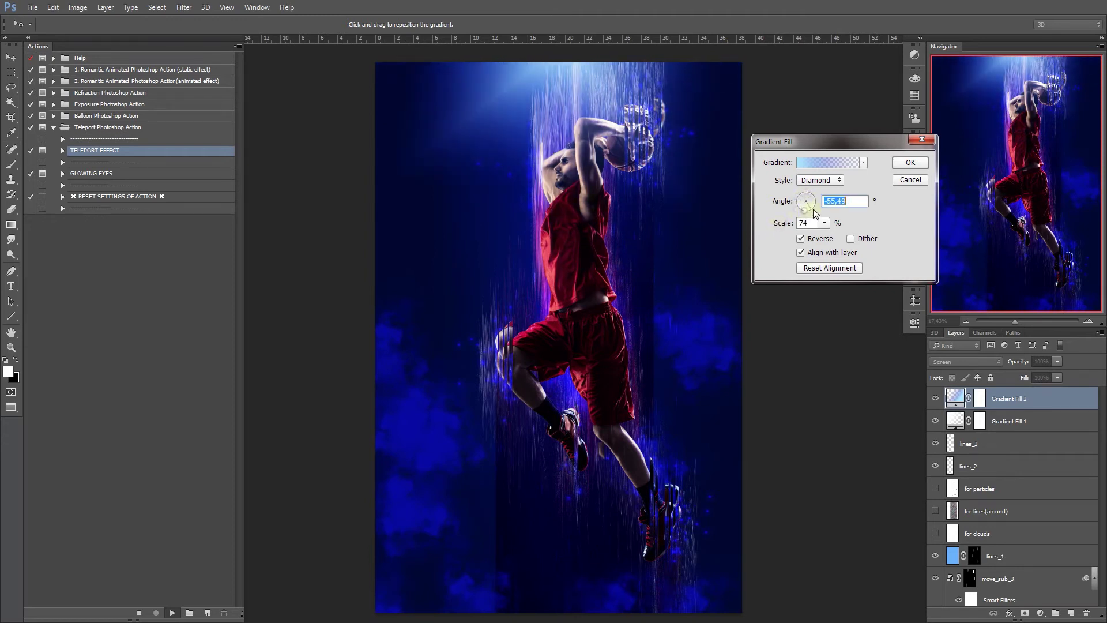
type("0")
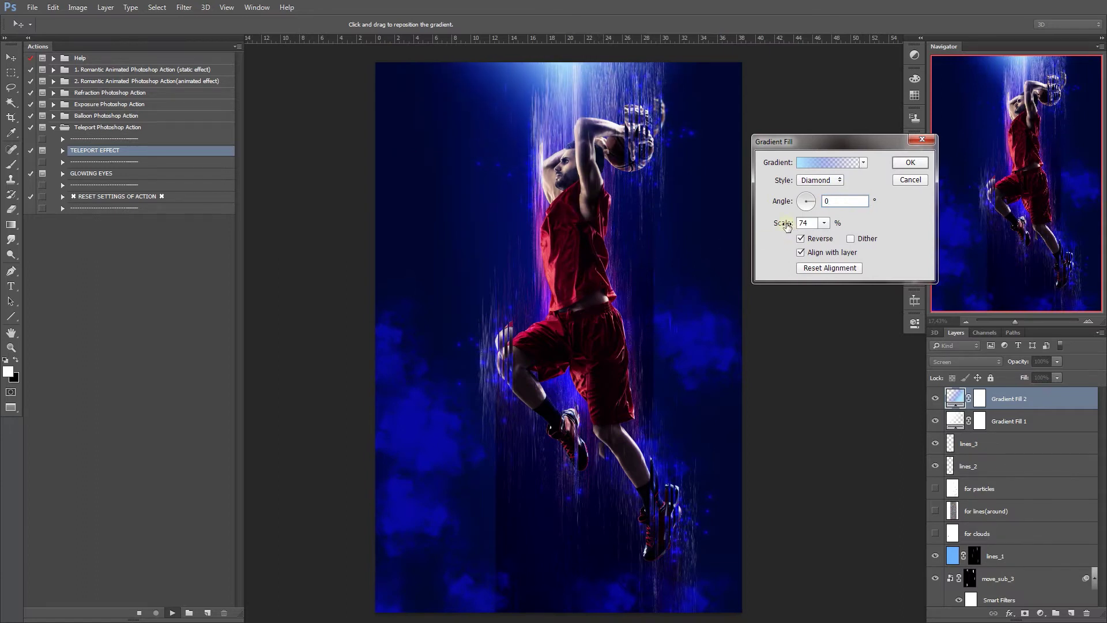
left_click_drag(788, 226, 807, 226)
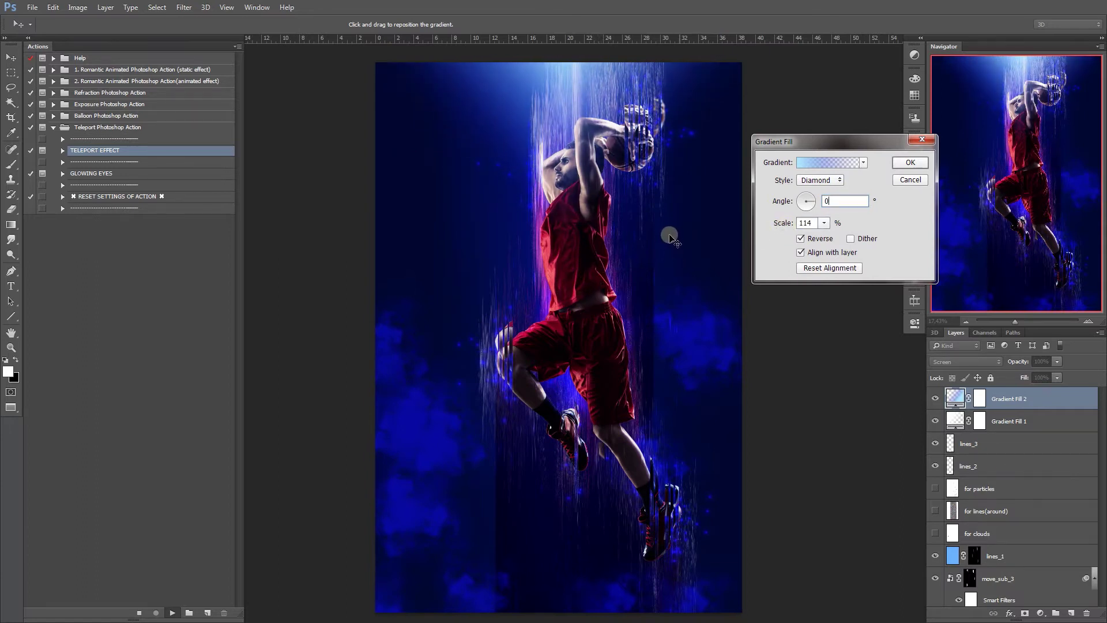
left_click(910, 163)
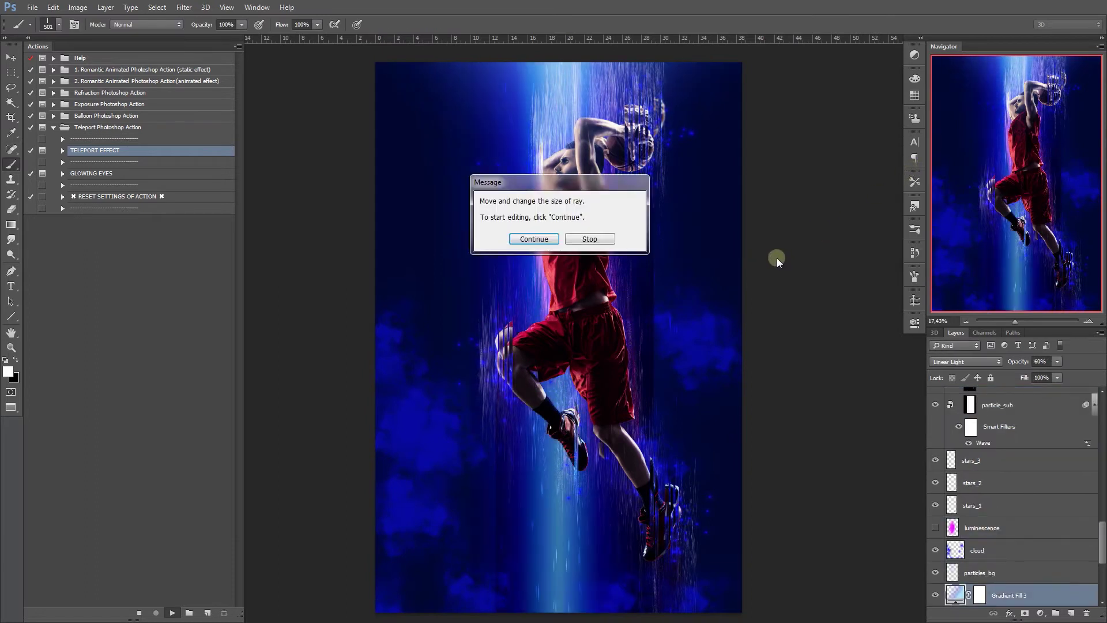
Step: Shift the blue light ray right and set its scale to 105%
left_click(533, 238)
mouse_move(575, 260)
left_mouse_down()
mouse_move(625, 250)
mouse_move(531, 254)
mouse_move(582, 252)
left_mouse_up()
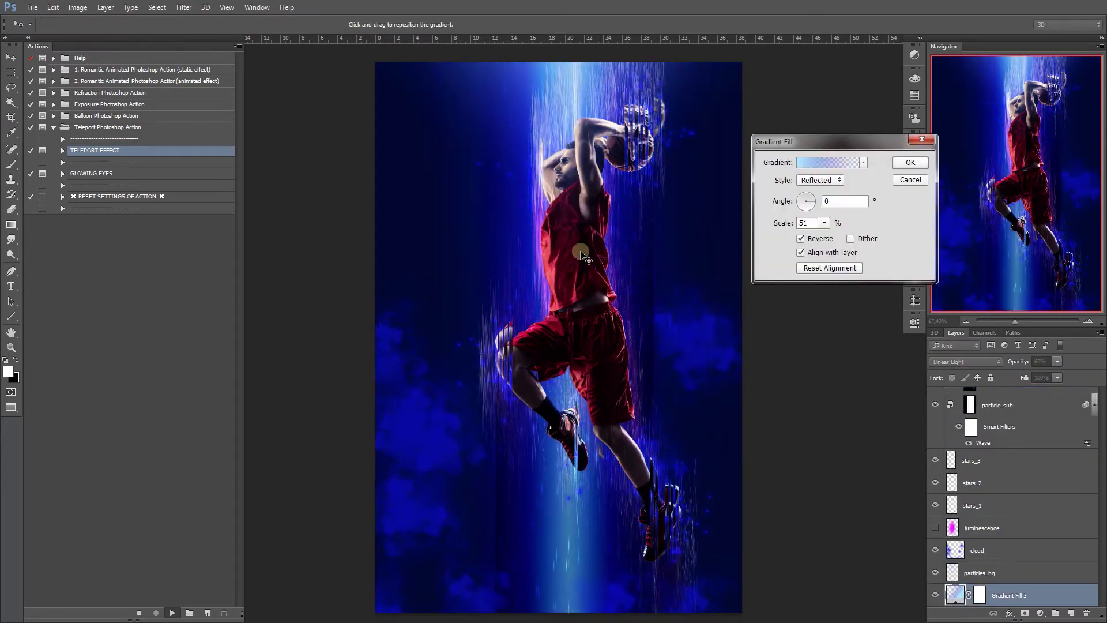
left_click_drag(778, 225, 785, 225)
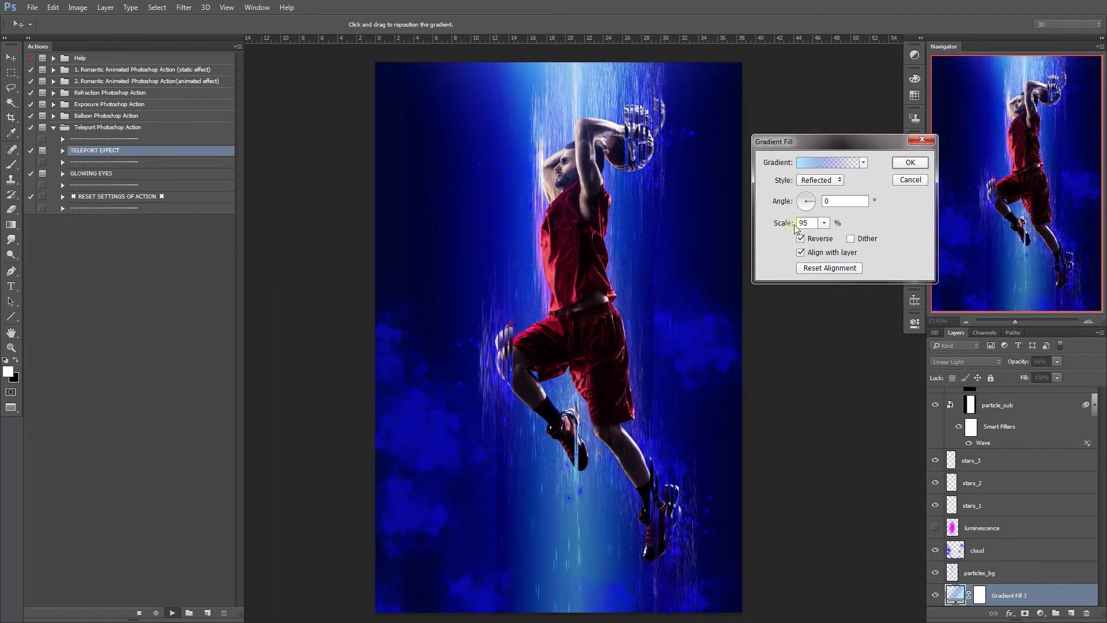
left_click_drag(783, 226, 646, 272)
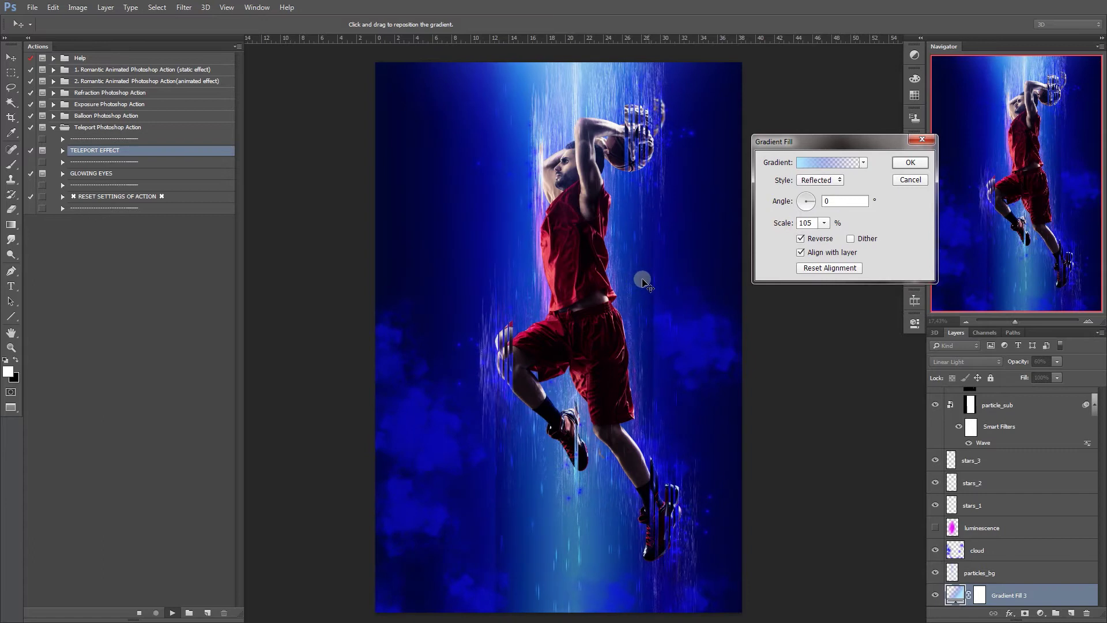
left_click(911, 163)
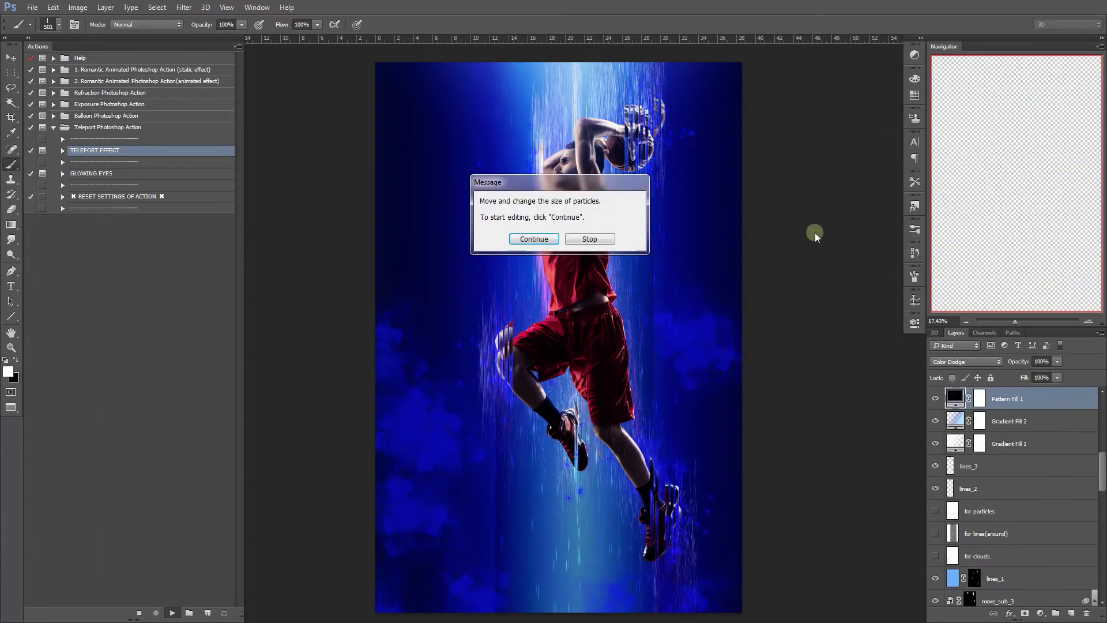
Step: Reposition the sparkle particle pattern over the player and scale it to 190%
left_click(534, 239)
left_click_drag(501, 260, 650, 354)
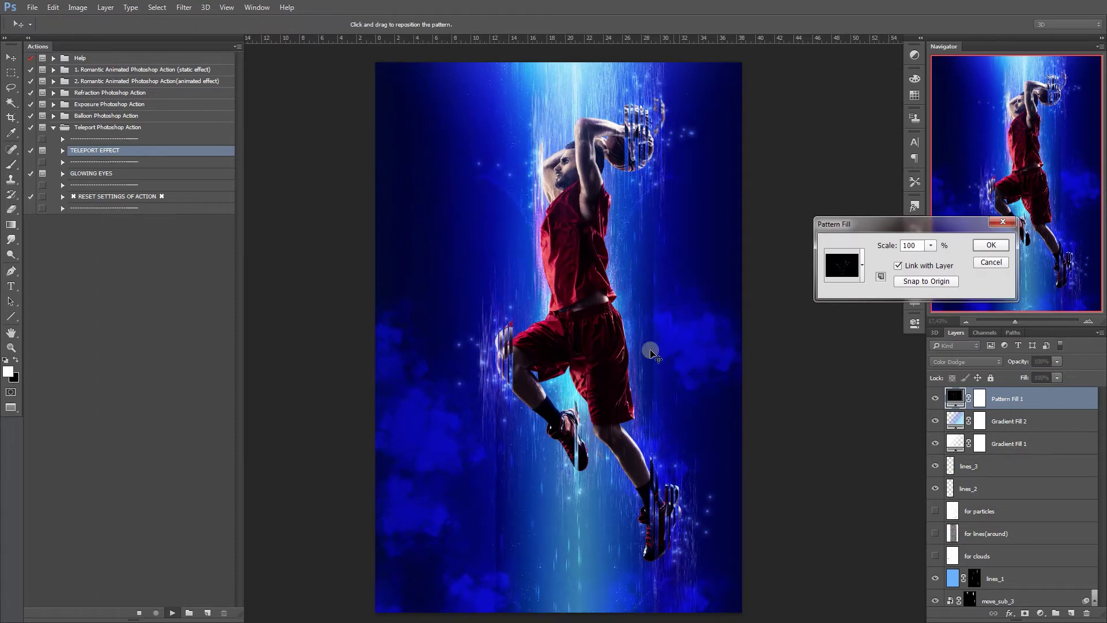
left_click_drag(887, 254, 889, 250)
mouse_move(519, 227)
left_mouse_down()
mouse_move(536, 381)
mouse_move(526, 338)
left_mouse_up()
left_click_drag(883, 248, 896, 248)
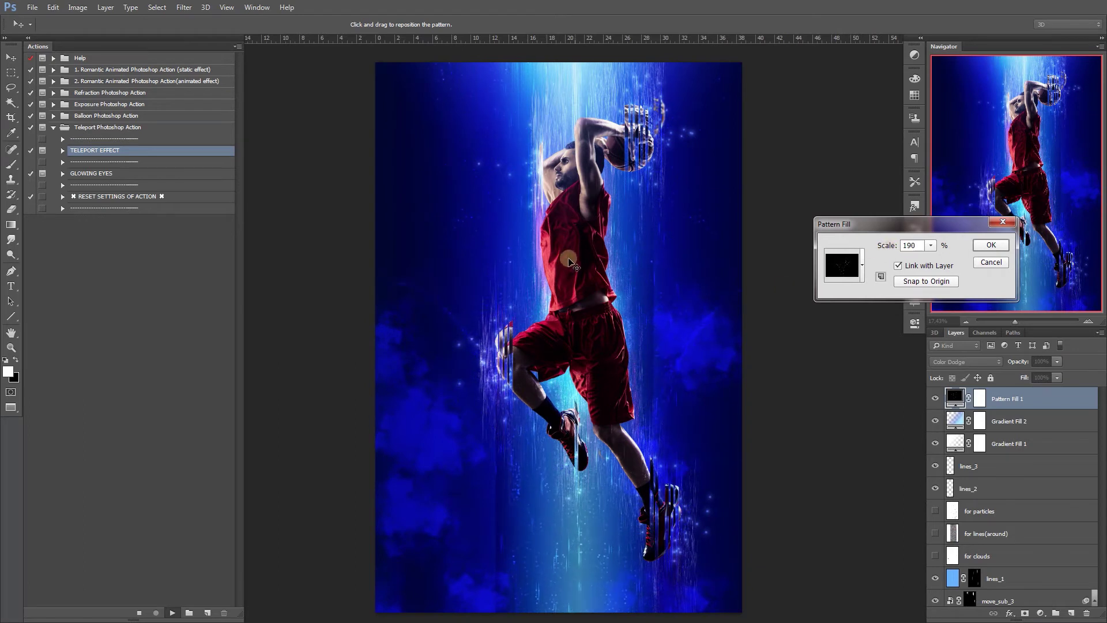
left_click_drag(555, 287, 555, 291)
left_click(990, 245)
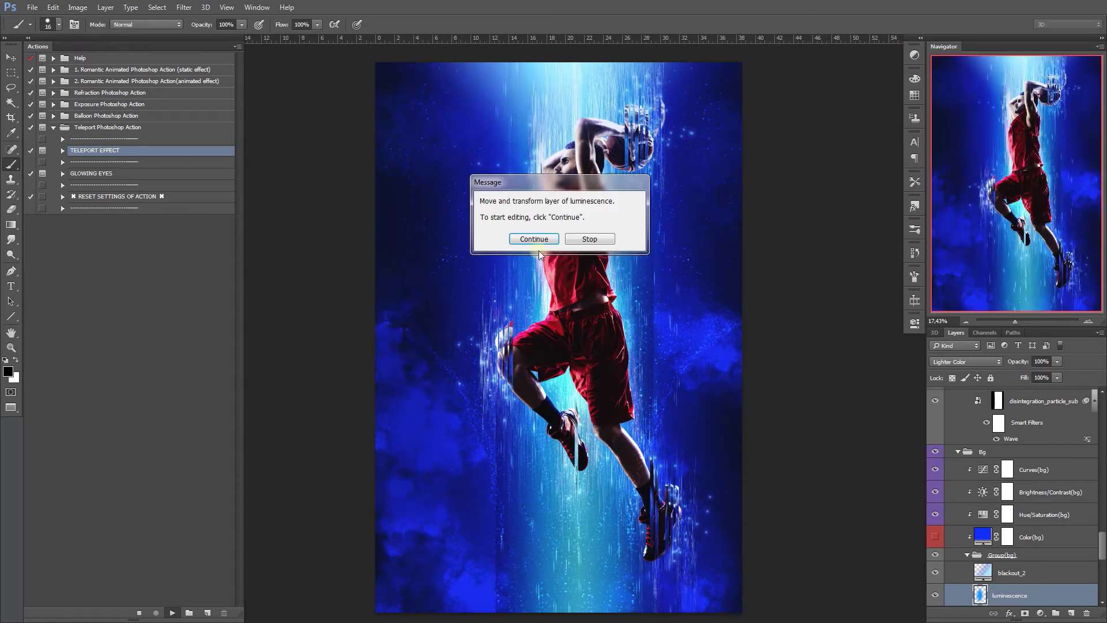
Step: Continue the Teleport action, enlarge the luminescence glow to about 203% behind the player, and commit
left_click(539, 241)
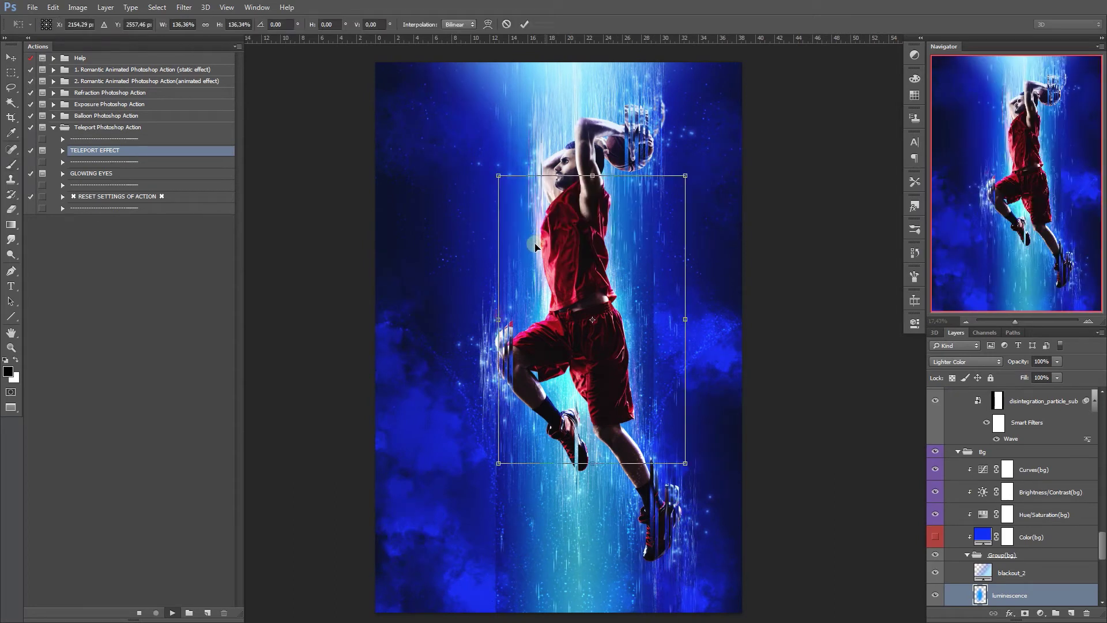
left_click_drag(497, 234, 621, 251)
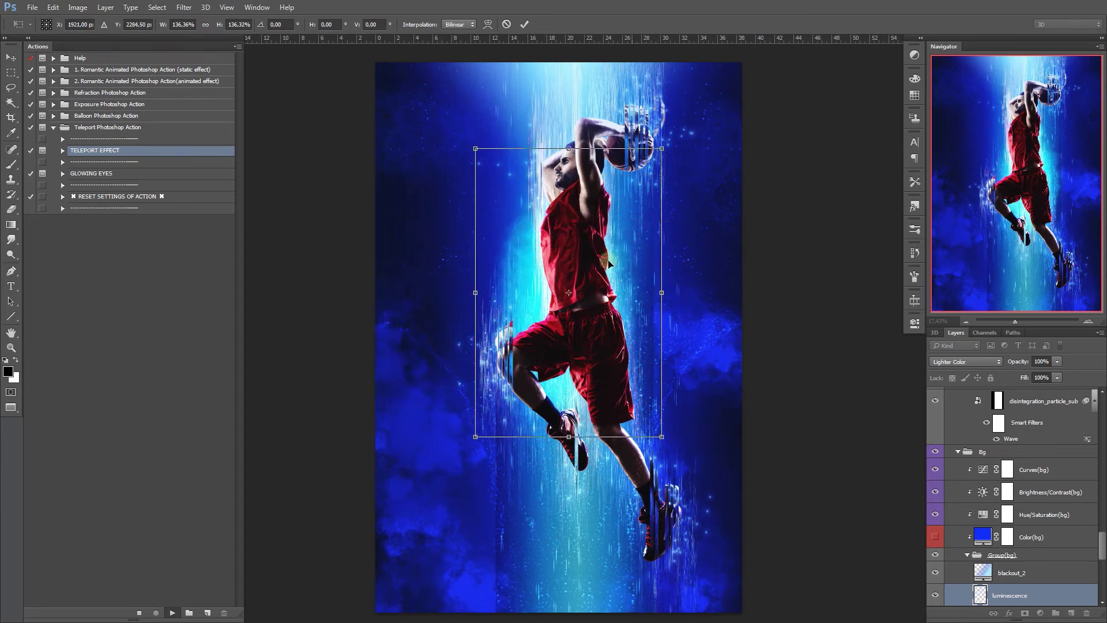
left_click_drag(662, 437, 707, 507)
left_click_drag(669, 358, 662, 398)
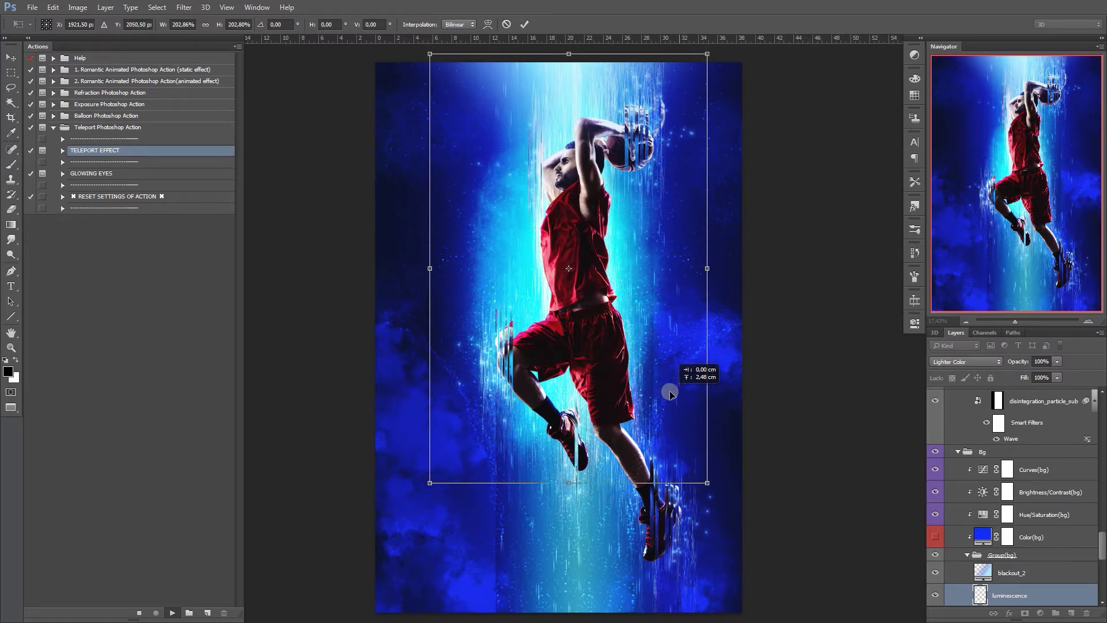
left_click_drag(662, 398, 672, 420)
left_click(524, 24)
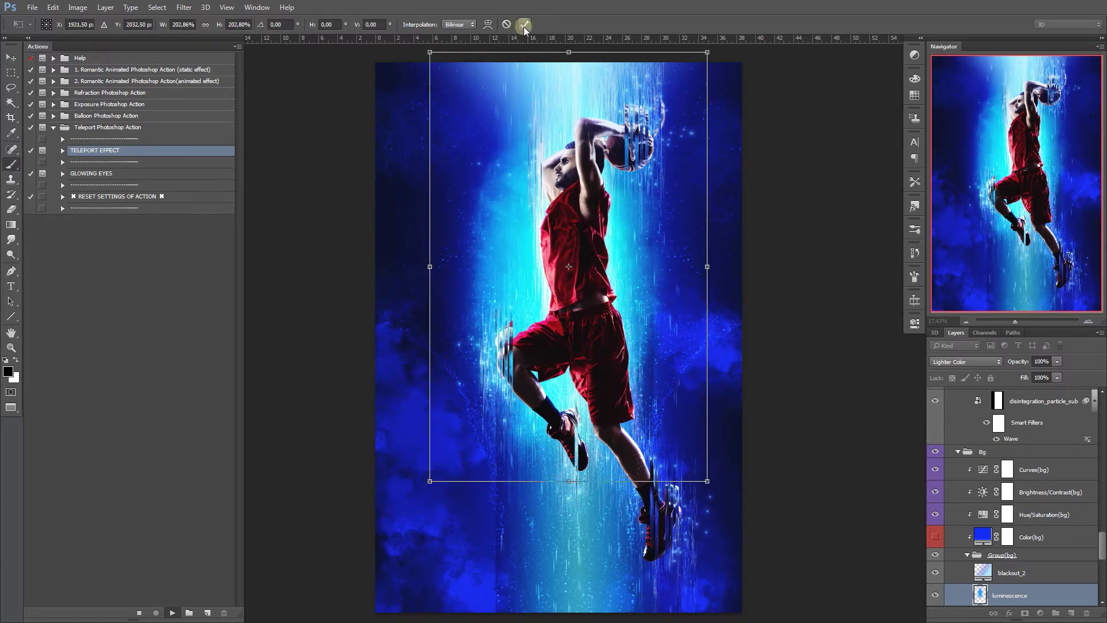
left_click_drag(619, 256, 618, 378)
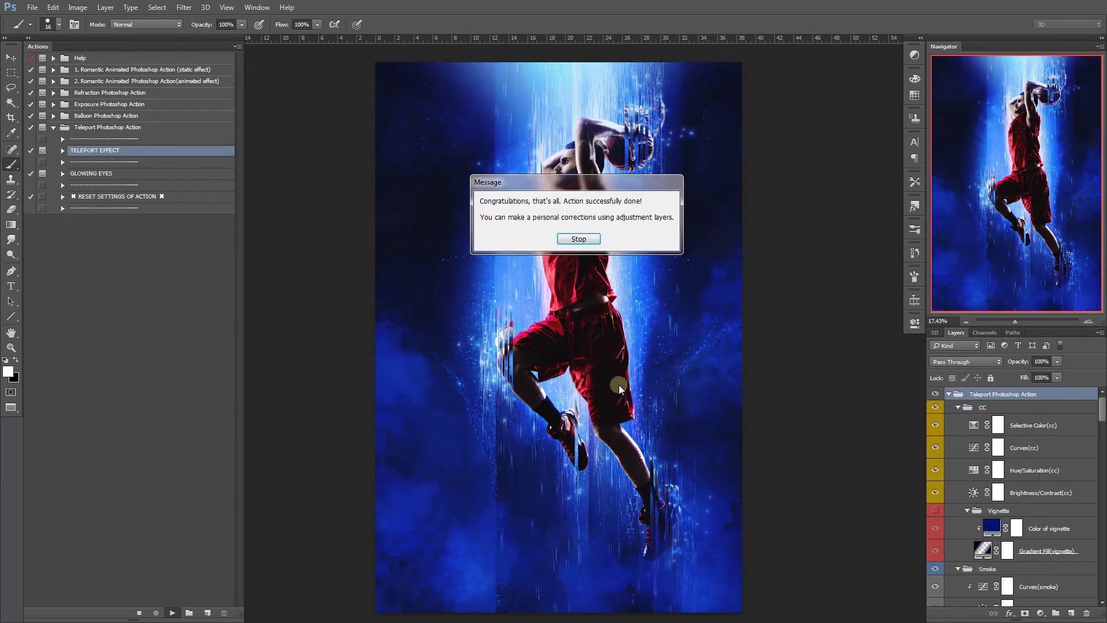
Step: Dismiss the completion message, then collapse and re-expand the Teleport Photoshop Action group
left_click(578, 239)
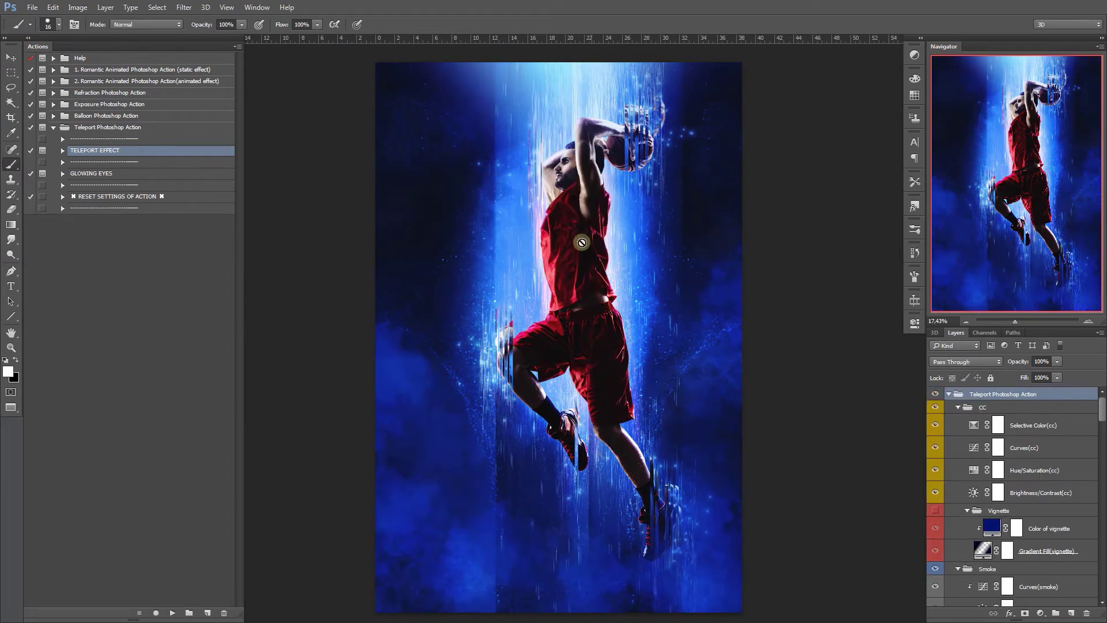
left_click(948, 395, "alt")
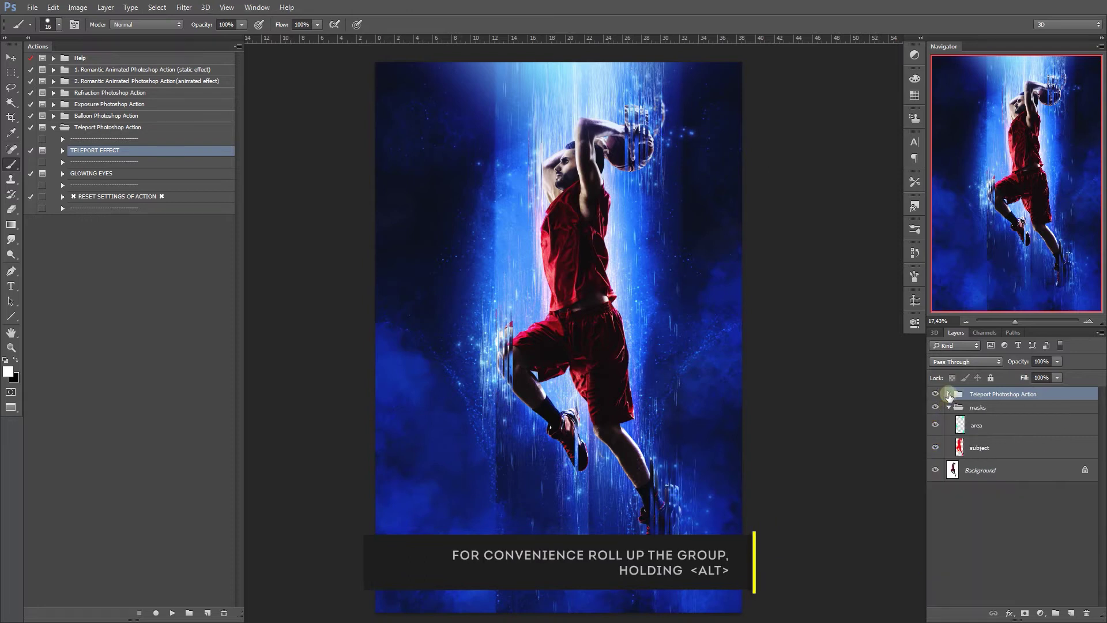
left_click(948, 395)
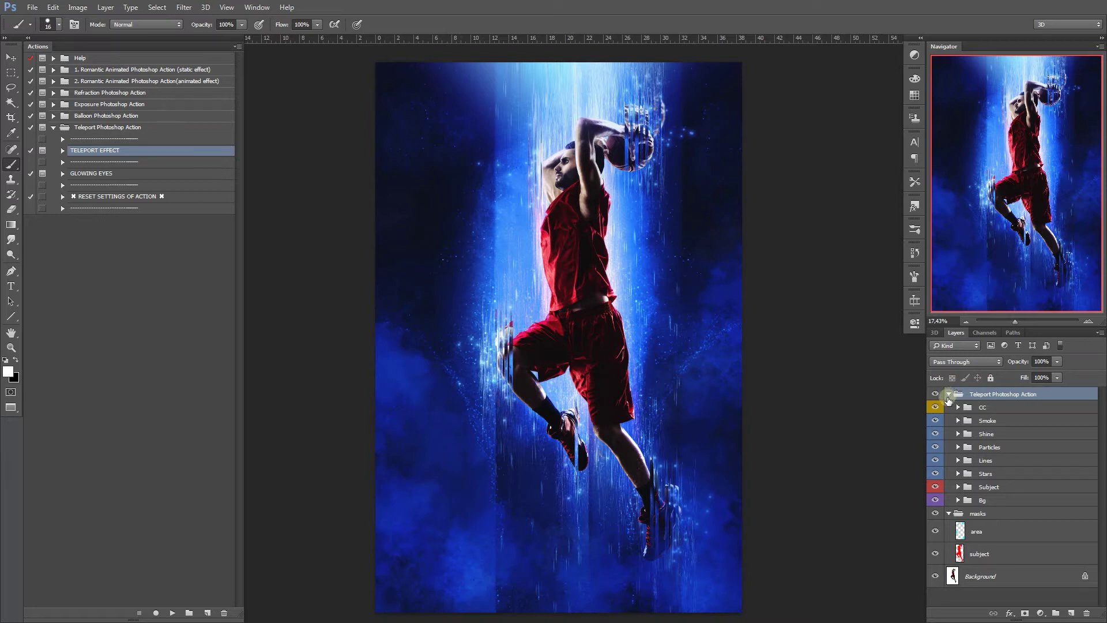
Step: Zoom in with the Navigator until the player's face fills the view
left_click(1014, 321)
left_click_drag(1019, 324, 1023, 322)
left_click_drag(1025, 173, 1025, 106)
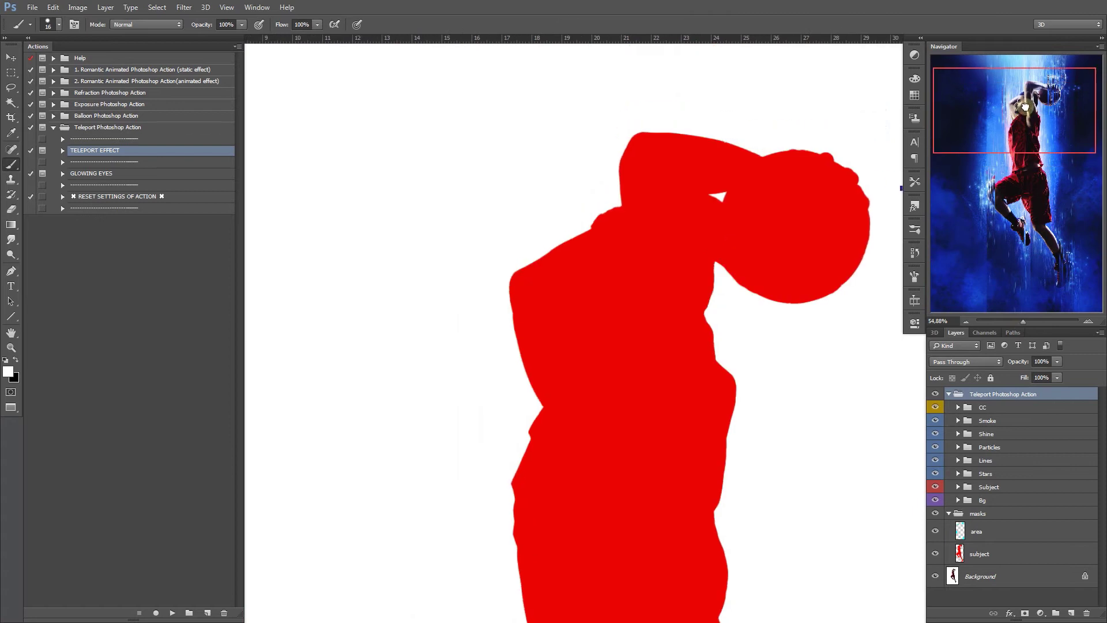
left_click_drag(1023, 322, 1029, 320)
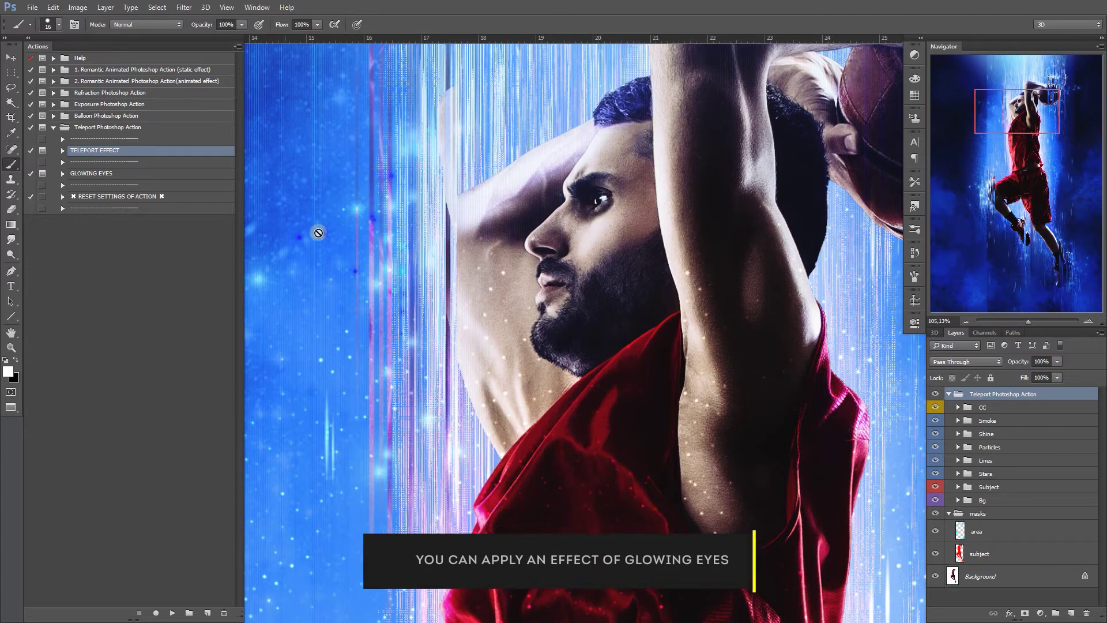
Step: Run GLOWING EYES, painting the right and left eye masks when it pauses, and let it finish
left_click(141, 173)
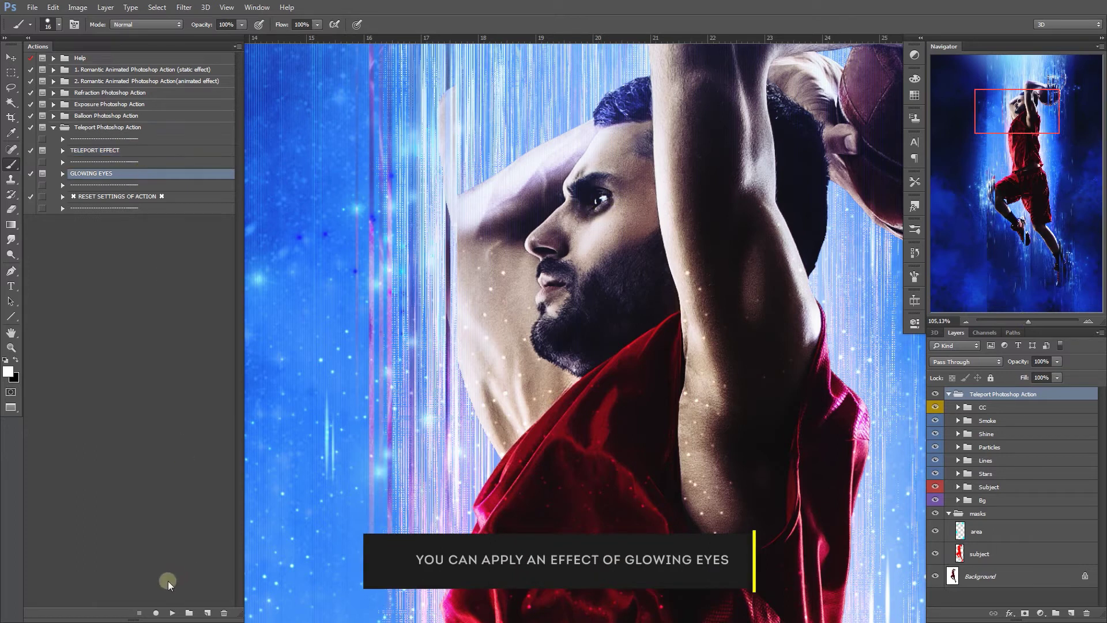
left_click(172, 612)
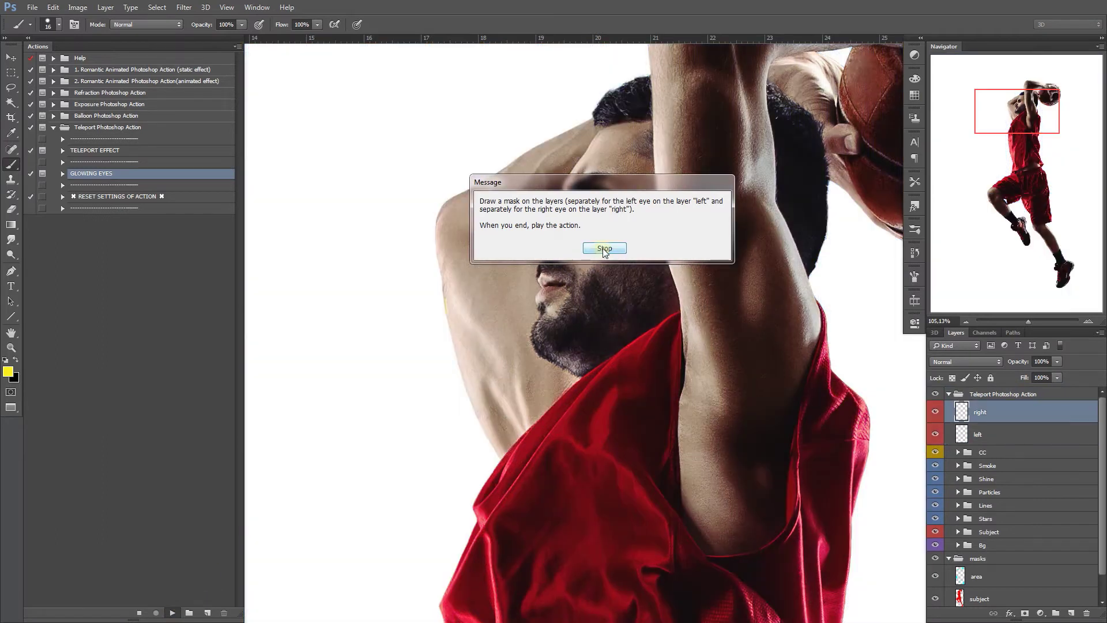
left_click(605, 248)
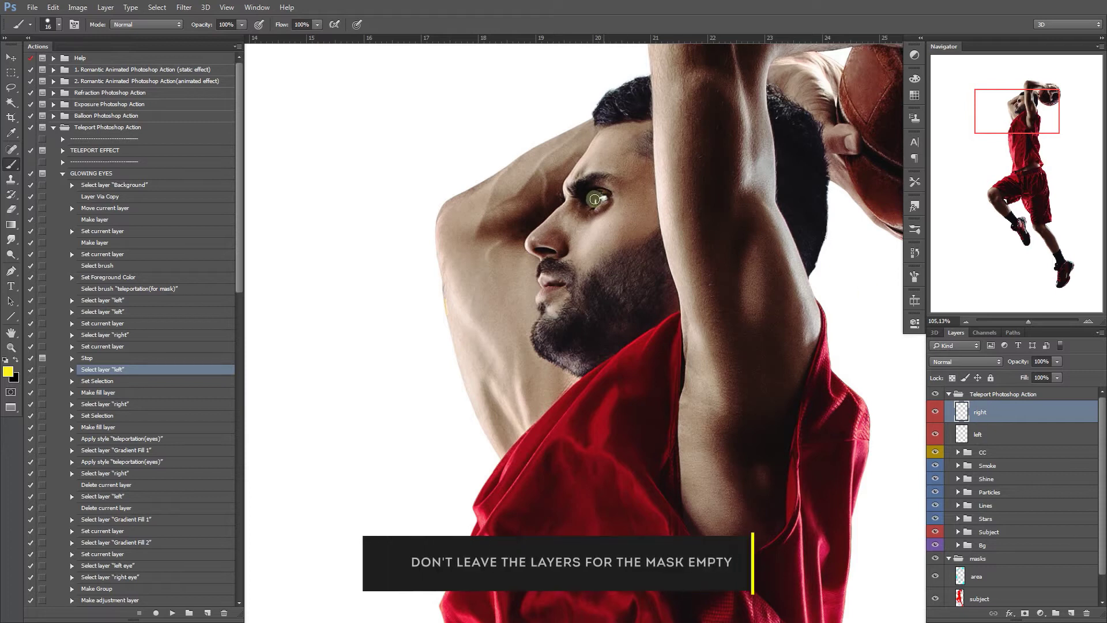
left_click_drag(591, 203, 602, 198)
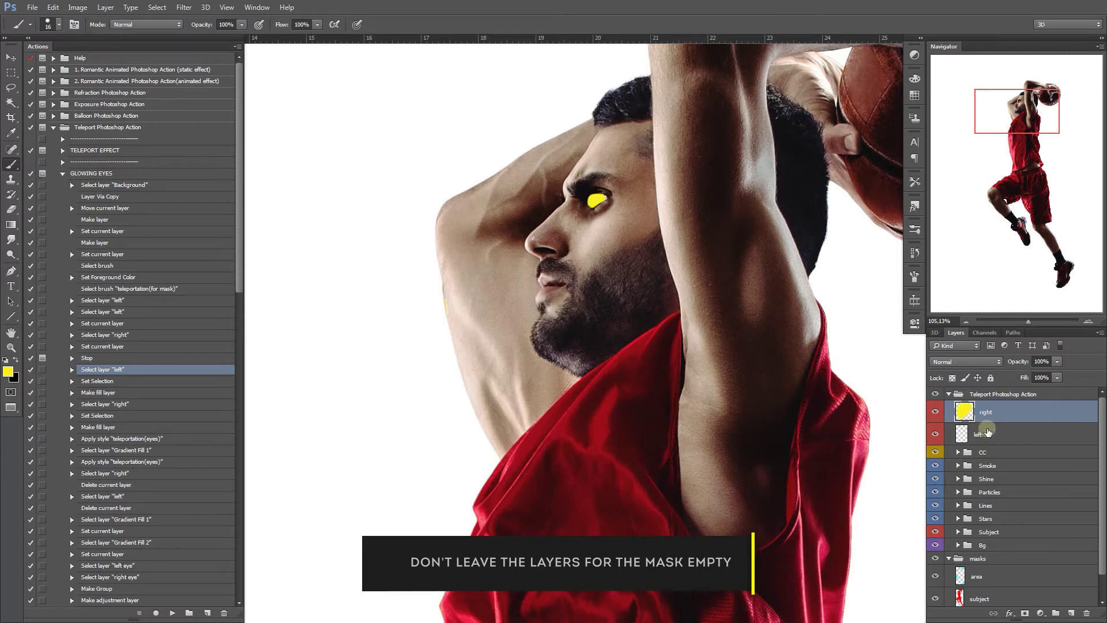
left_click(987, 431)
left_click(402, 281)
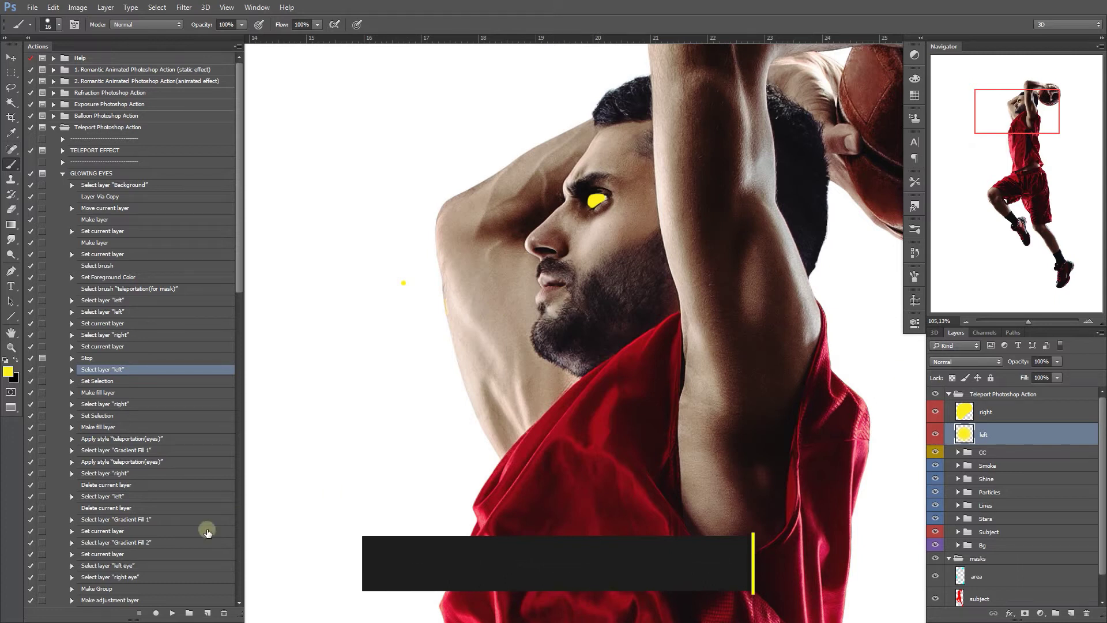
left_click(171, 612)
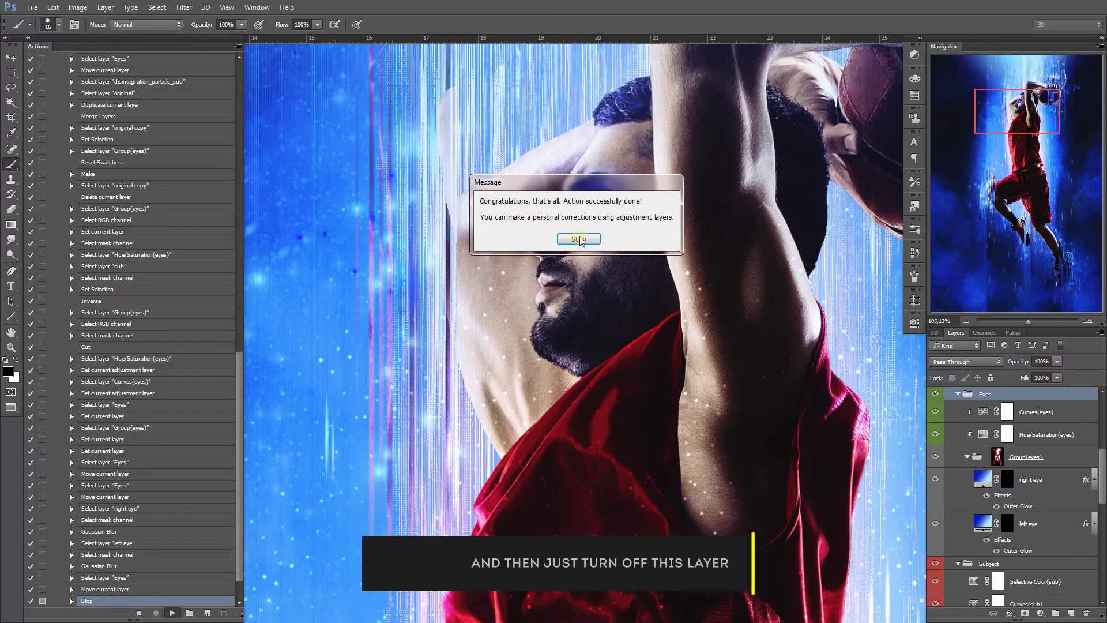
left_click(579, 239)
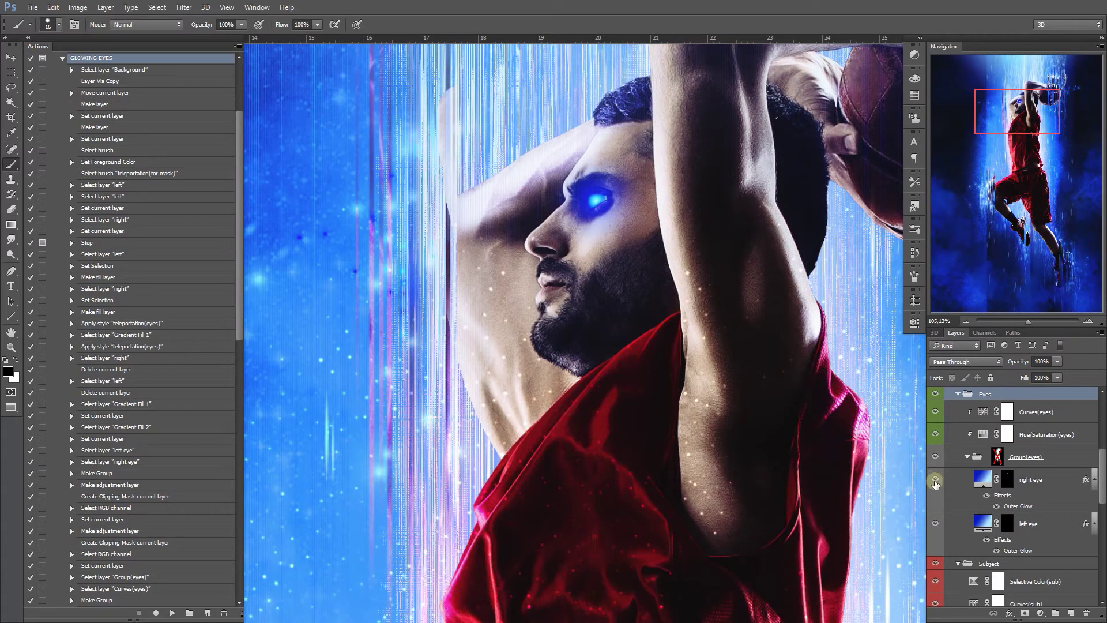
Step: Compare the eye glow layers, keeping the right eye glow visible and hiding the left
left_click(937, 524)
scroll(1092, 476, "down", 1)
left_click(982, 455)
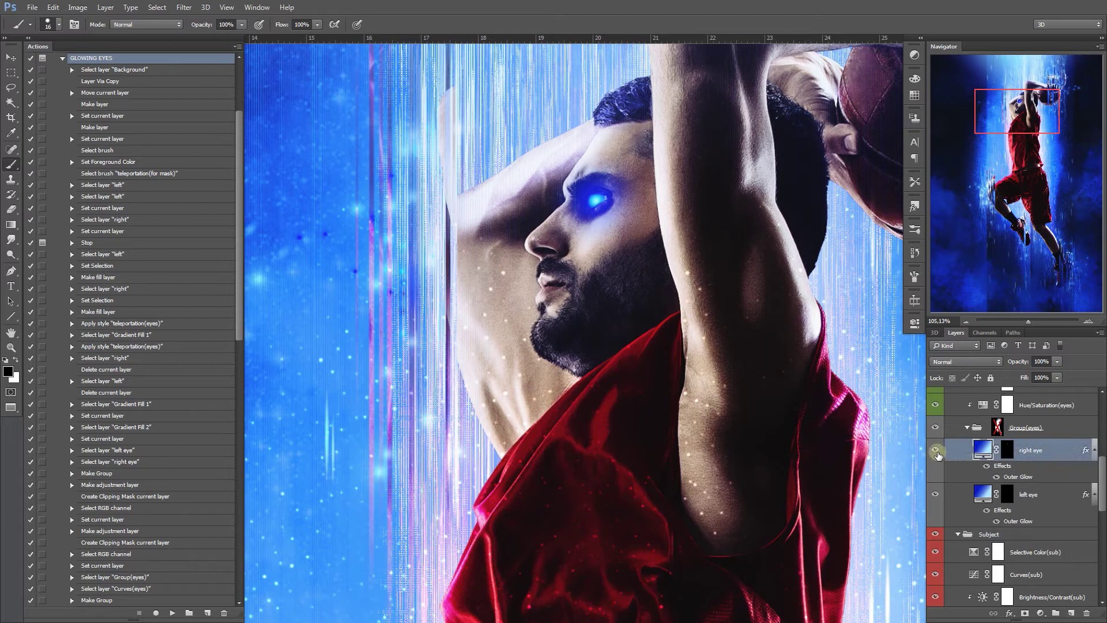
left_click(936, 451)
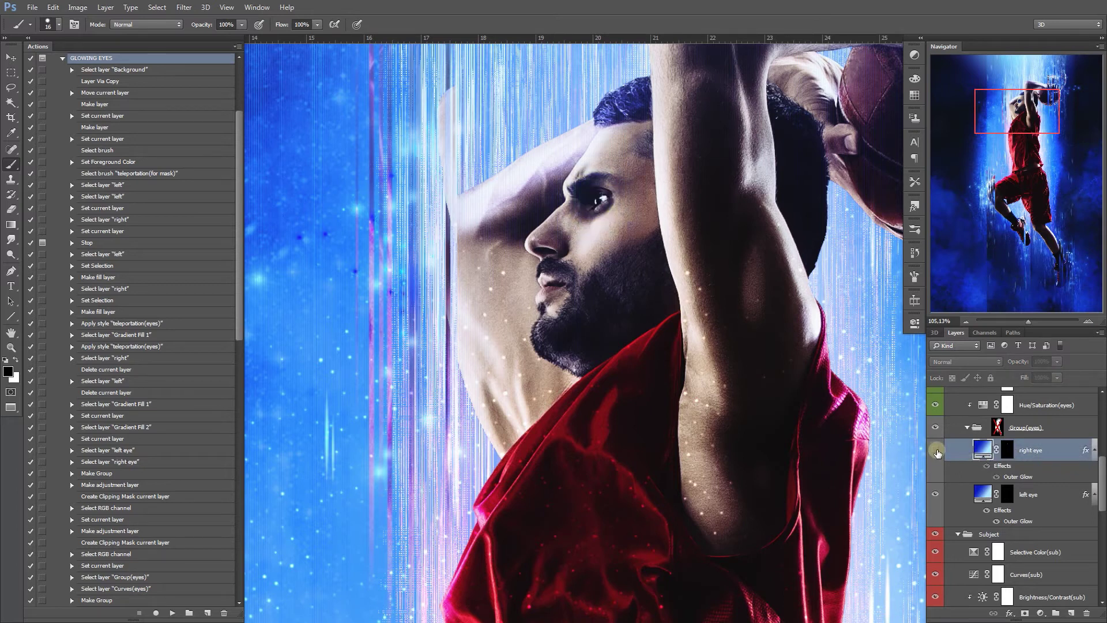
left_click(936, 452)
left_click(936, 453)
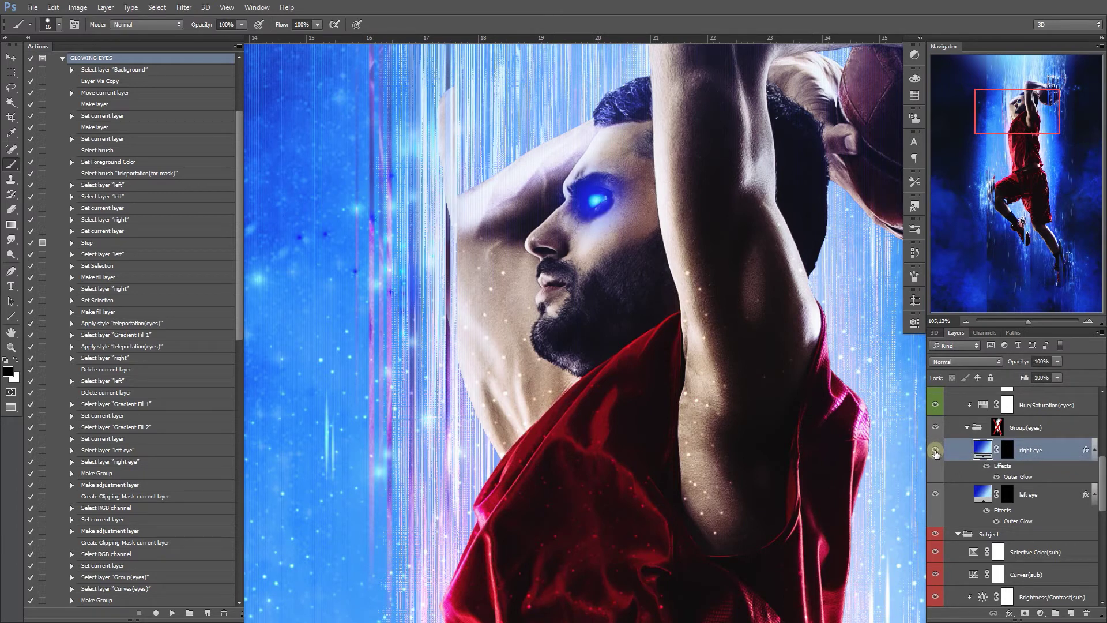
left_click(1047, 494)
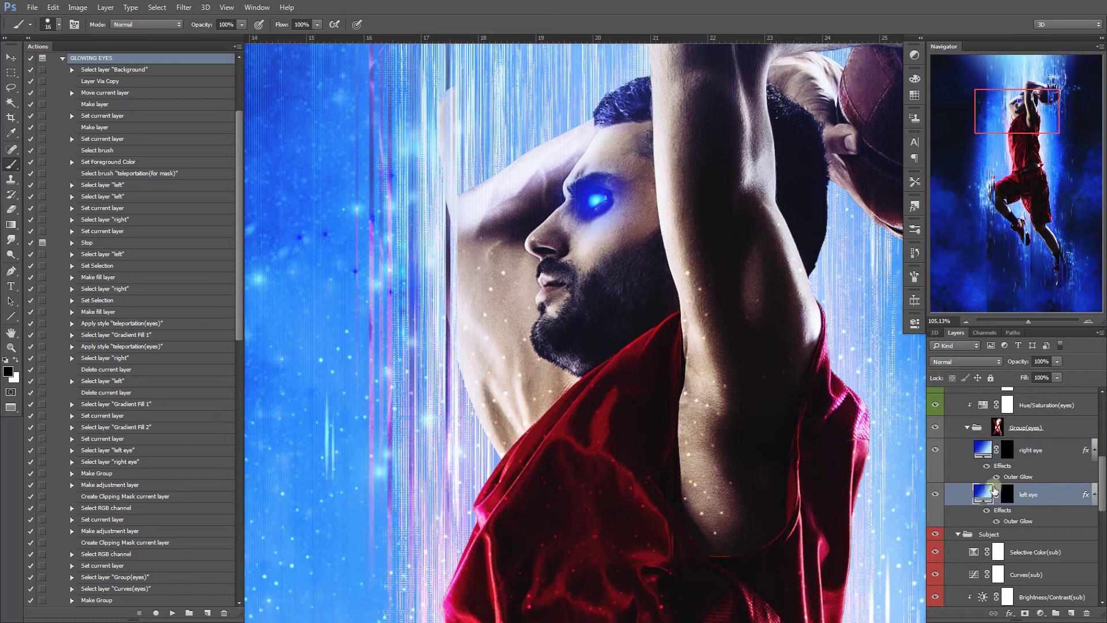
left_click(935, 495)
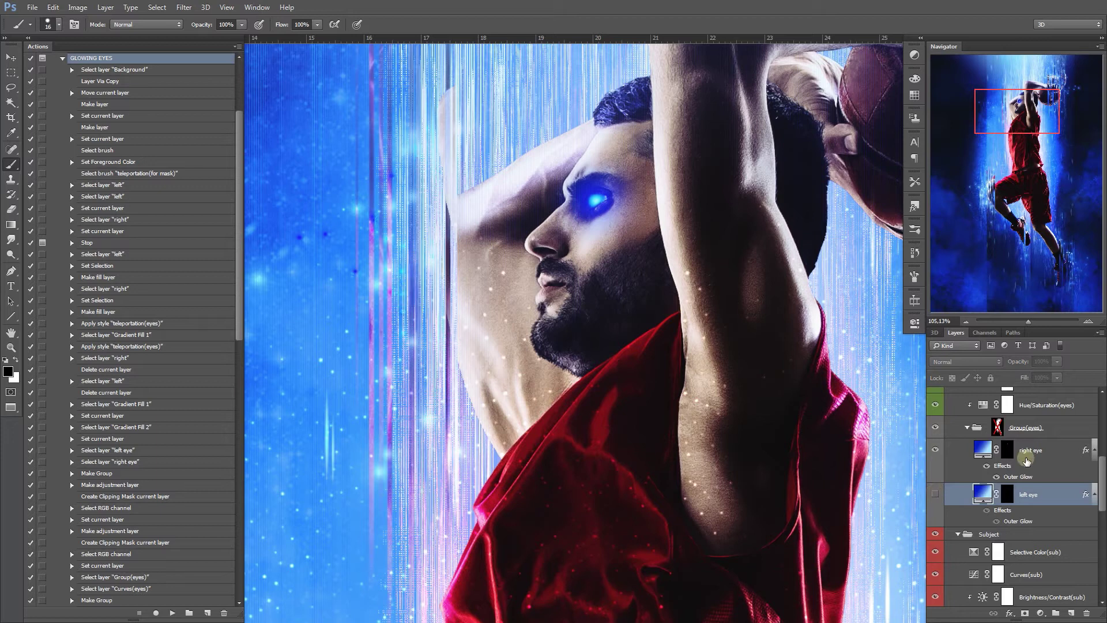
left_click_drag(1102, 464, 1103, 410)
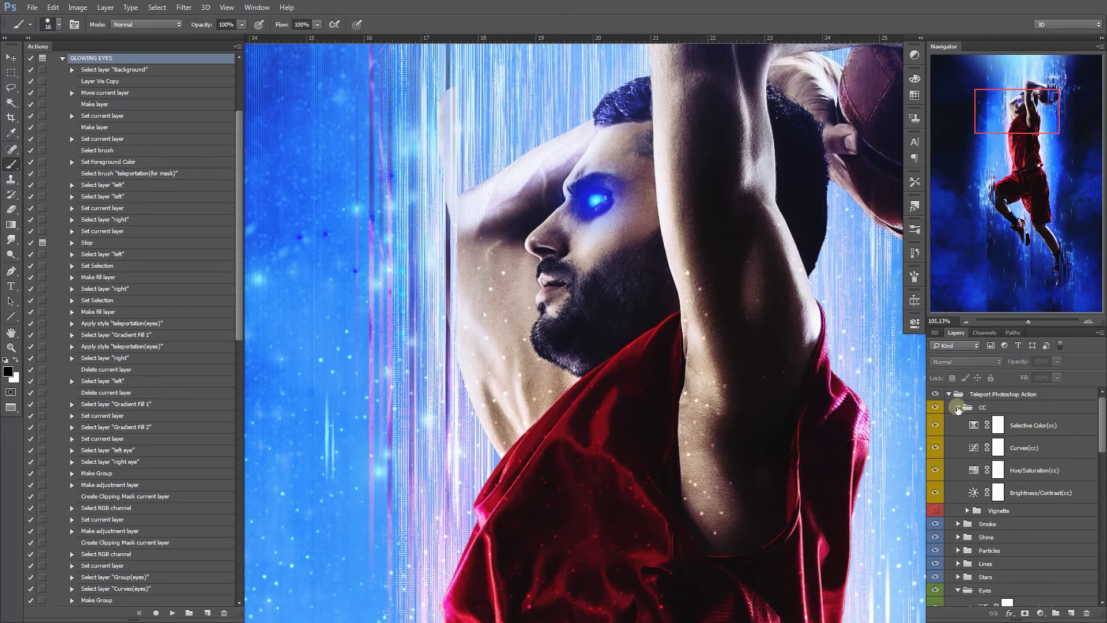
Step: Collapse the GLOWING EYES action steps, fit the image on screen, and hide the masks group
left_click(949, 394)
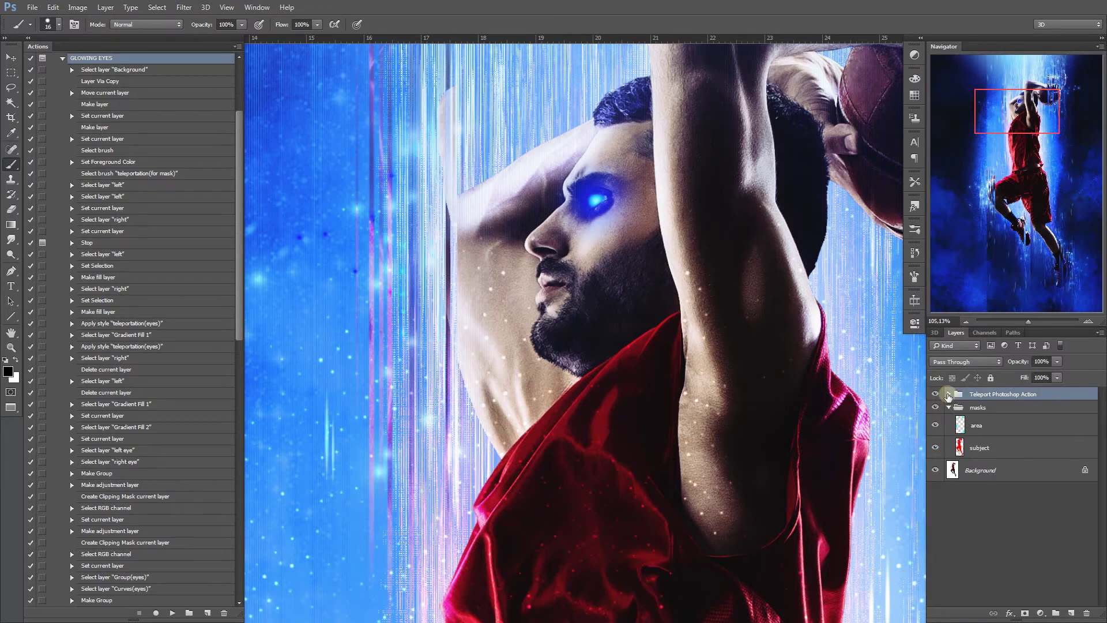
left_click(948, 395)
left_click_drag(237, 128, 240, 69)
left_click(53, 127)
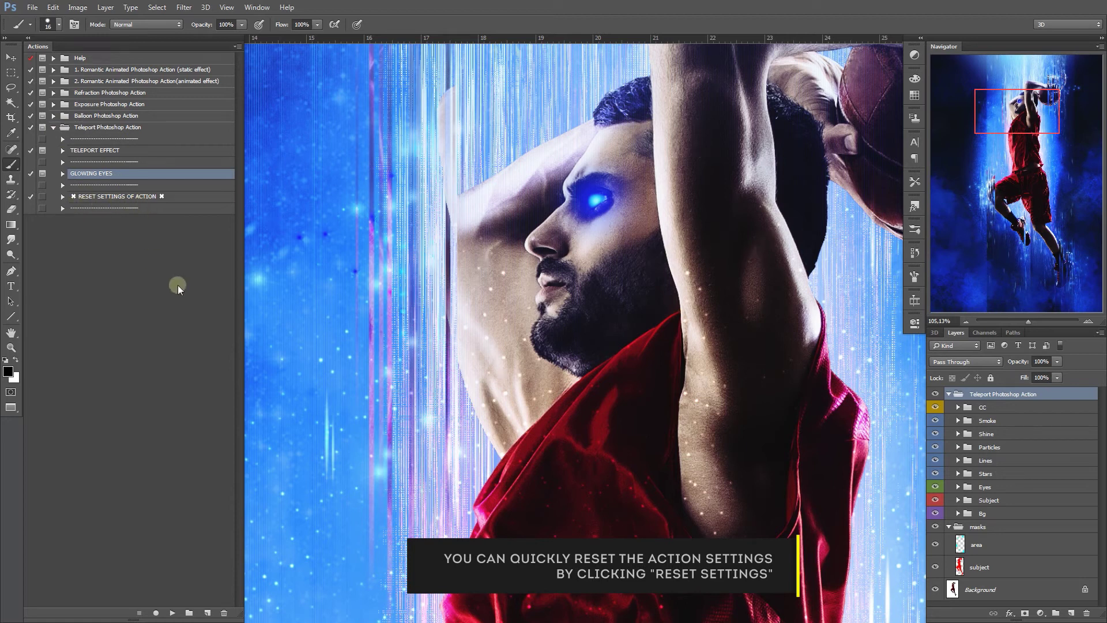
key("ctrl+0")
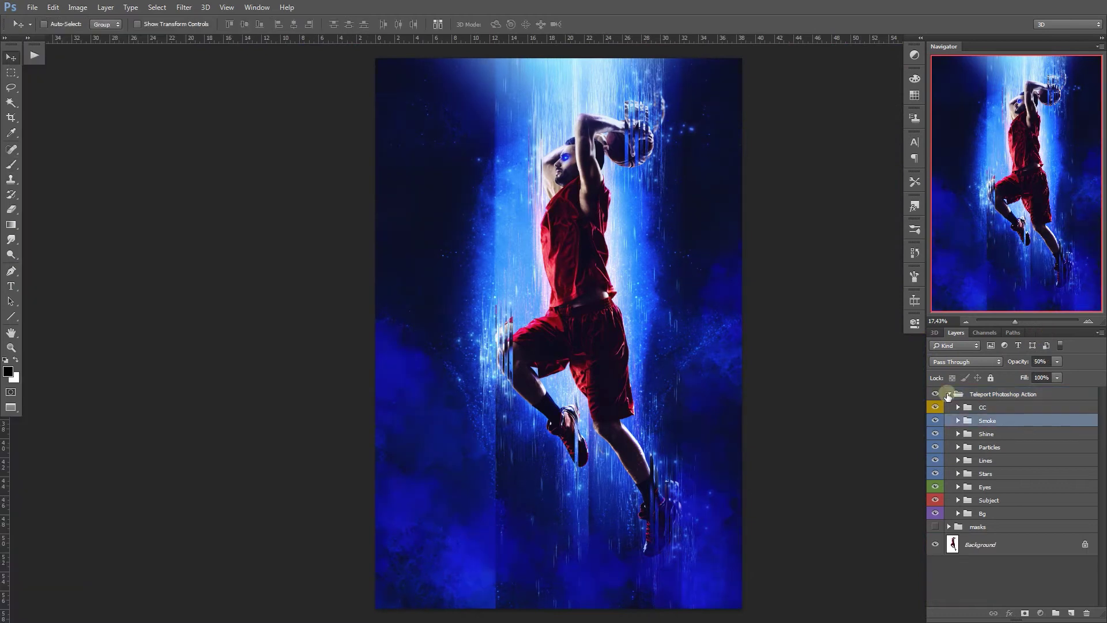
left_click(948, 394)
left_click(948, 394)
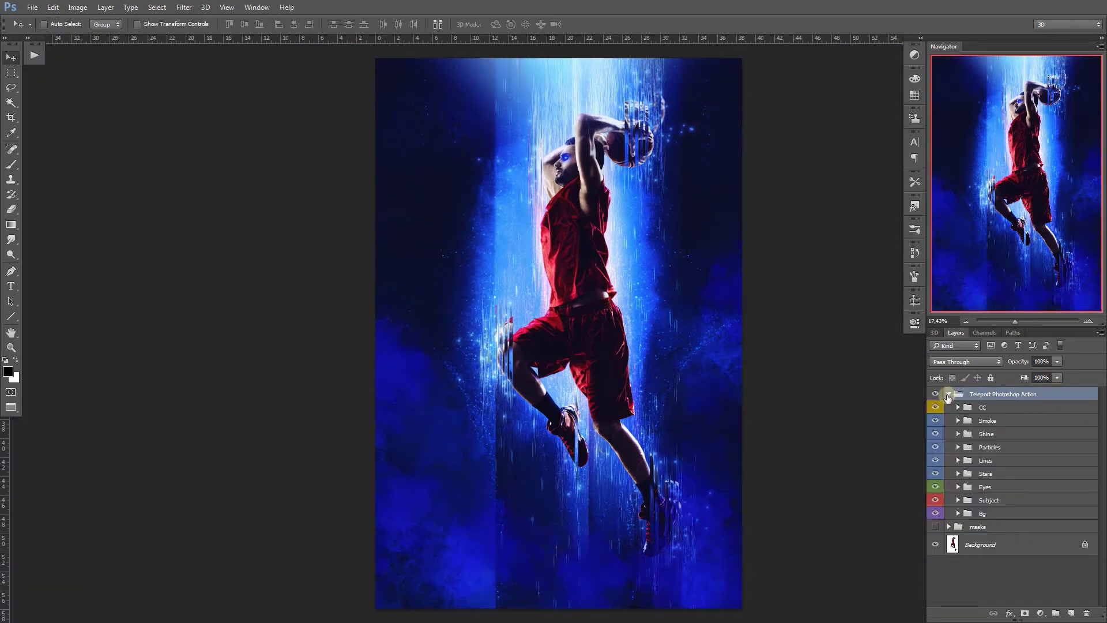
Step: Preview the Smoke, Shine, Lines, Stars and Subject groups by toggling each off and on
left_click(935, 421)
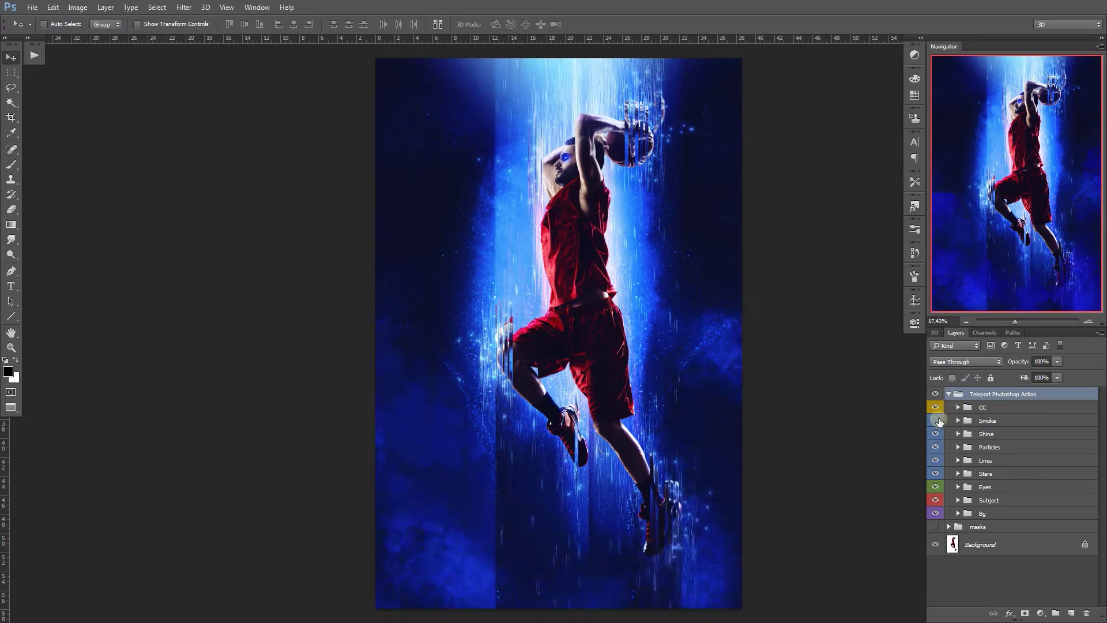
left_click(935, 434)
left_click(936, 434)
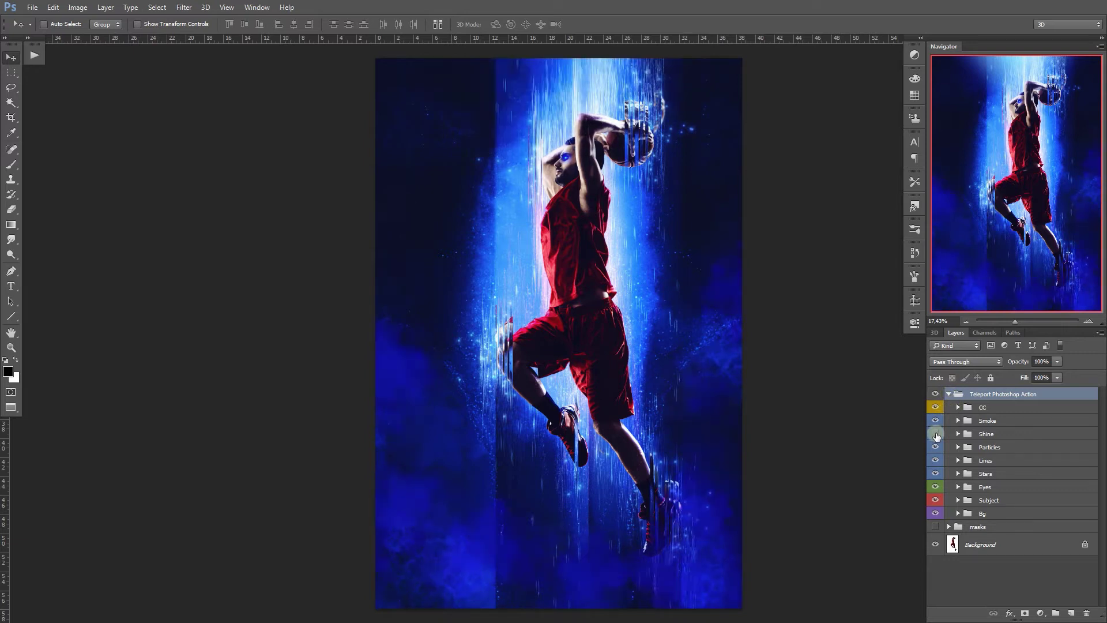
left_click(936, 433)
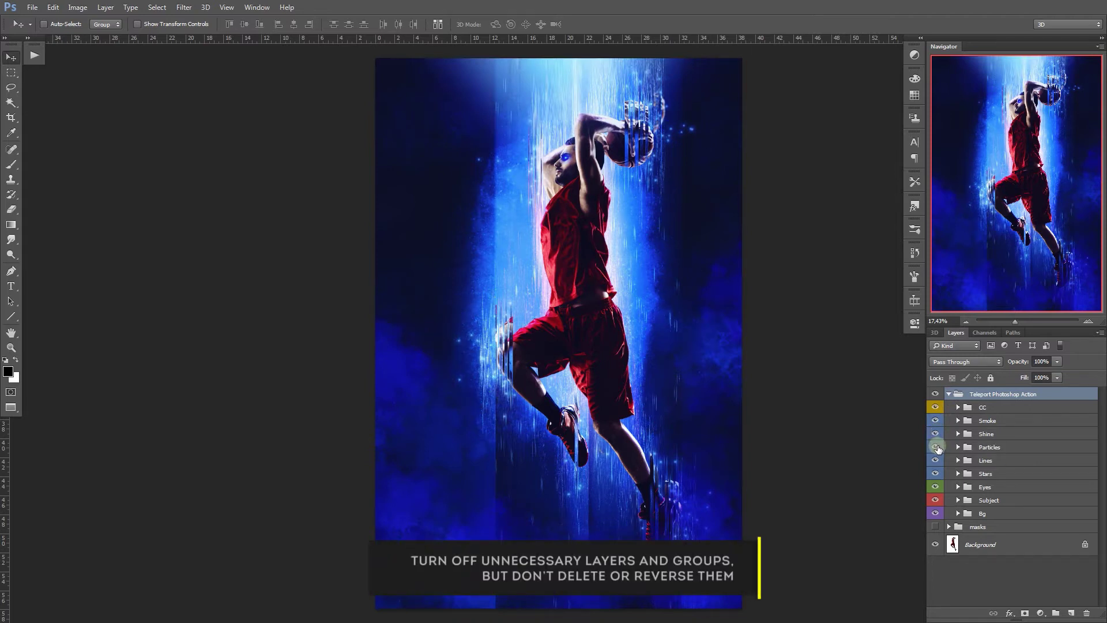
left_click(935, 460)
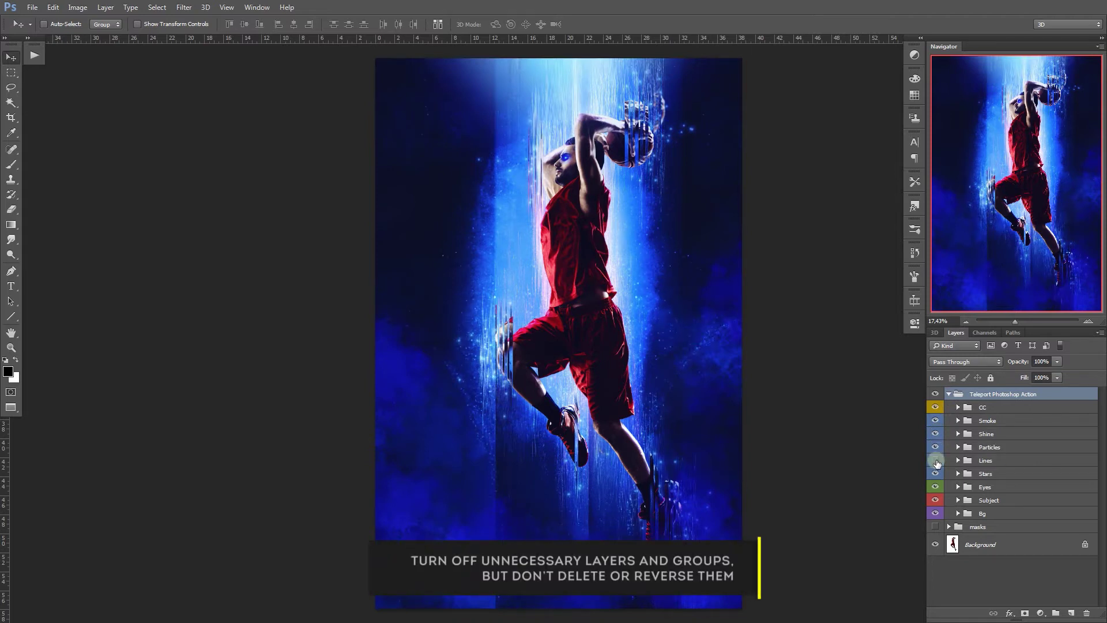
left_click(935, 474)
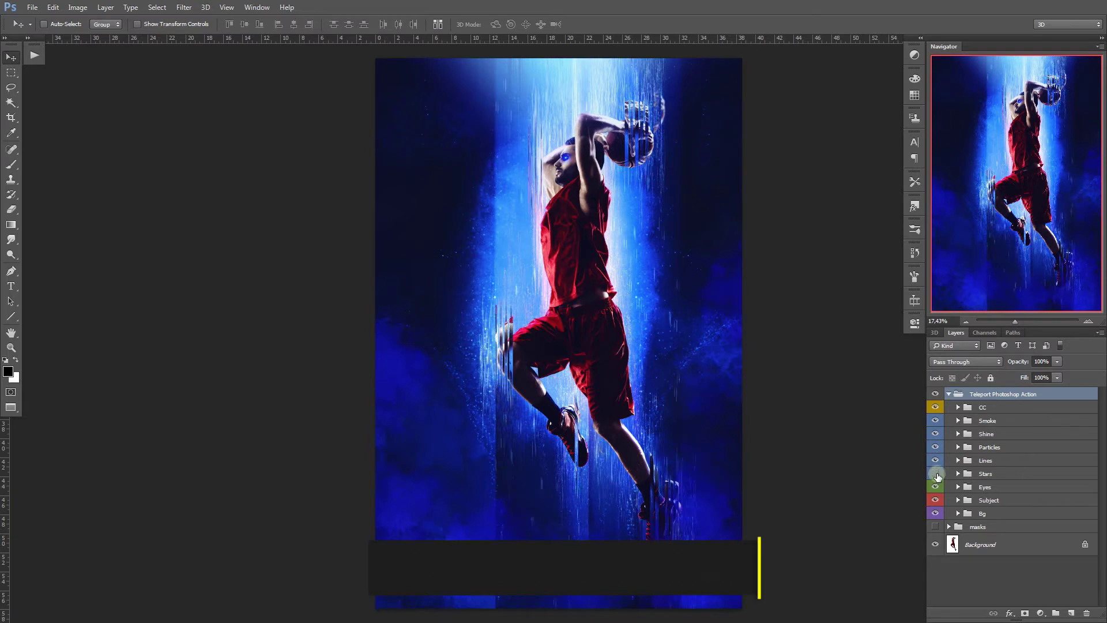
left_click(935, 474)
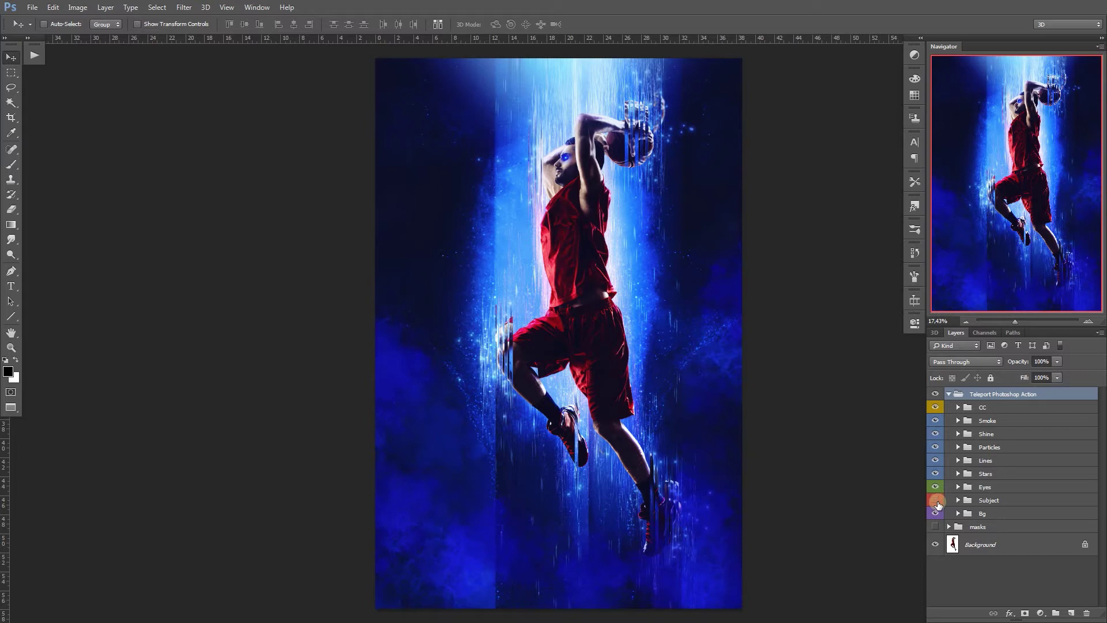
left_click(935, 501)
left_click(935, 500)
Step: Lower the shadow_2 layer inside Bg > Group(bg) to 47% opacity
left_click(1013, 517)
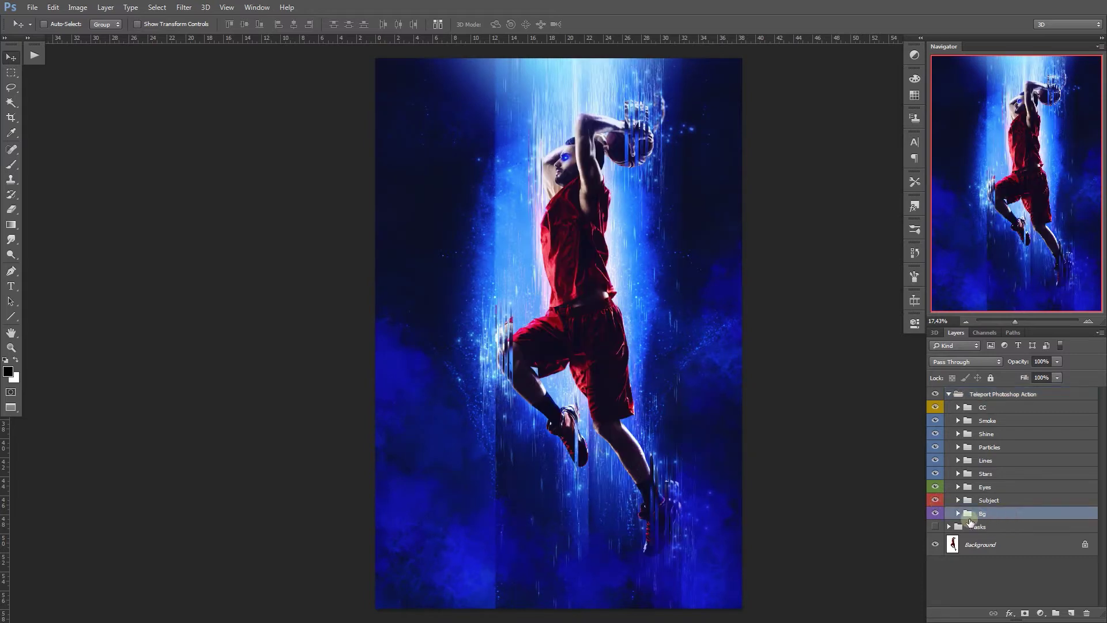
left_click(958, 514)
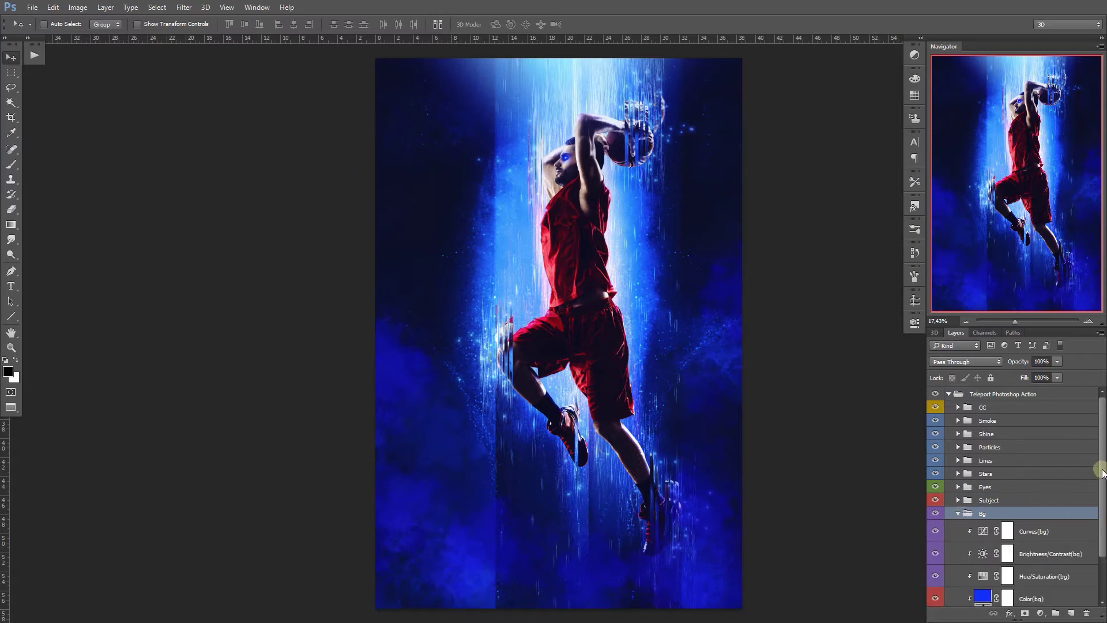
left_click_drag(1097, 473, 1097, 507)
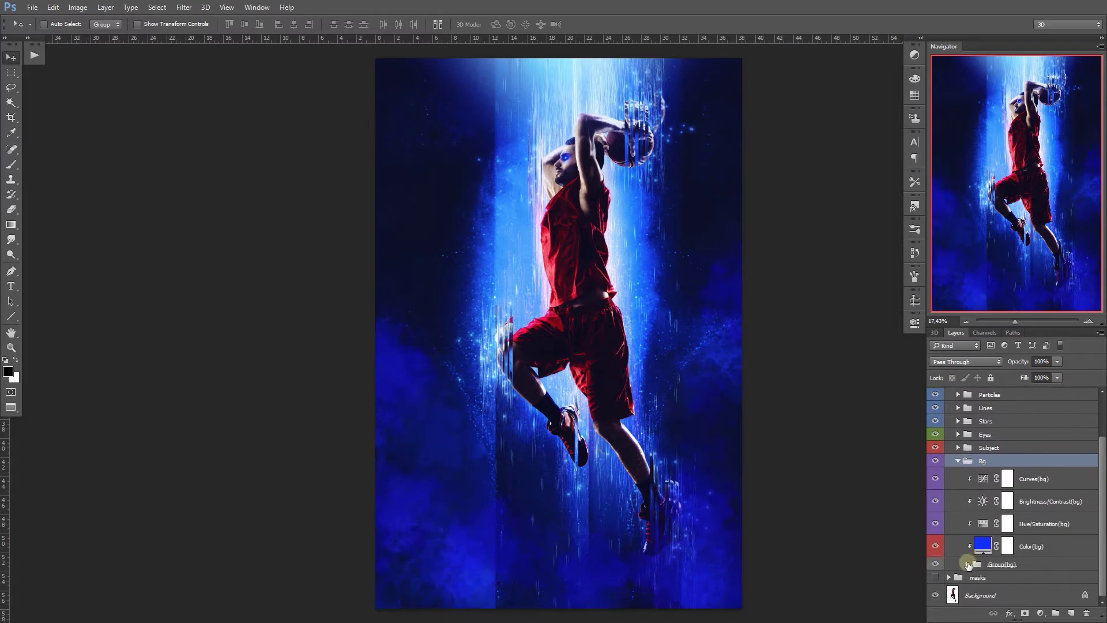
left_click(967, 564)
left_click_drag(1099, 485, 1098, 513)
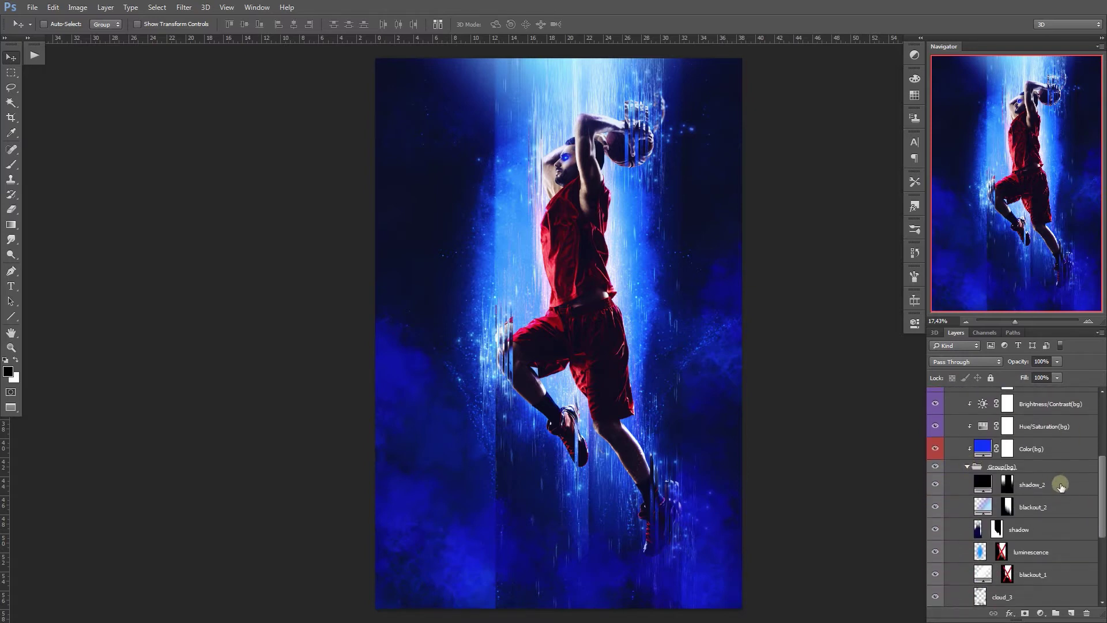
left_click(1064, 486)
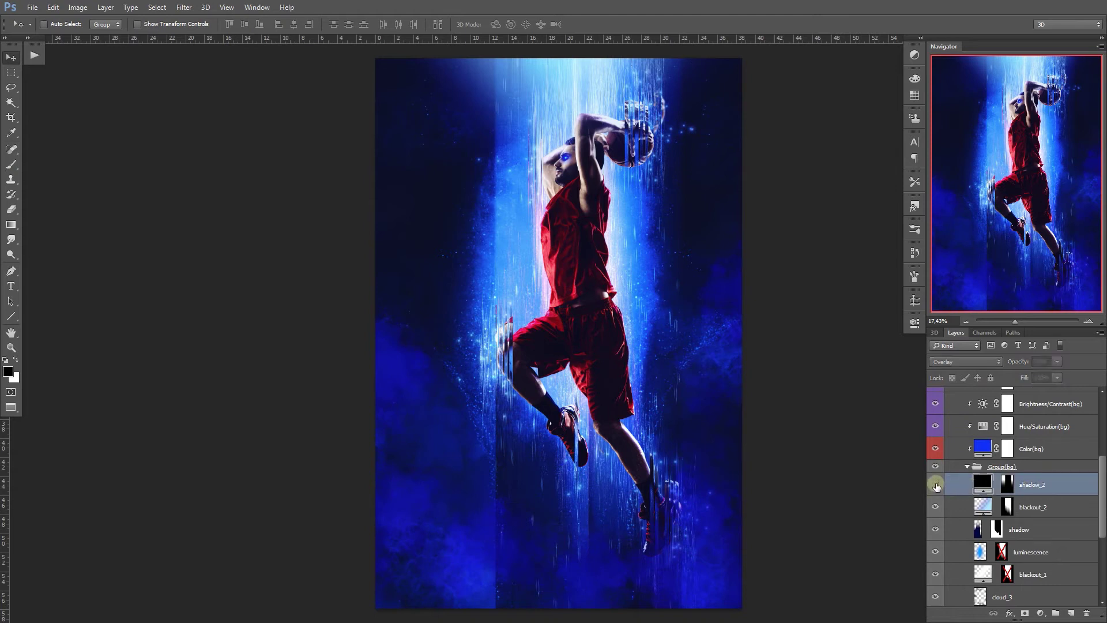
left_click(935, 485)
left_click(935, 486)
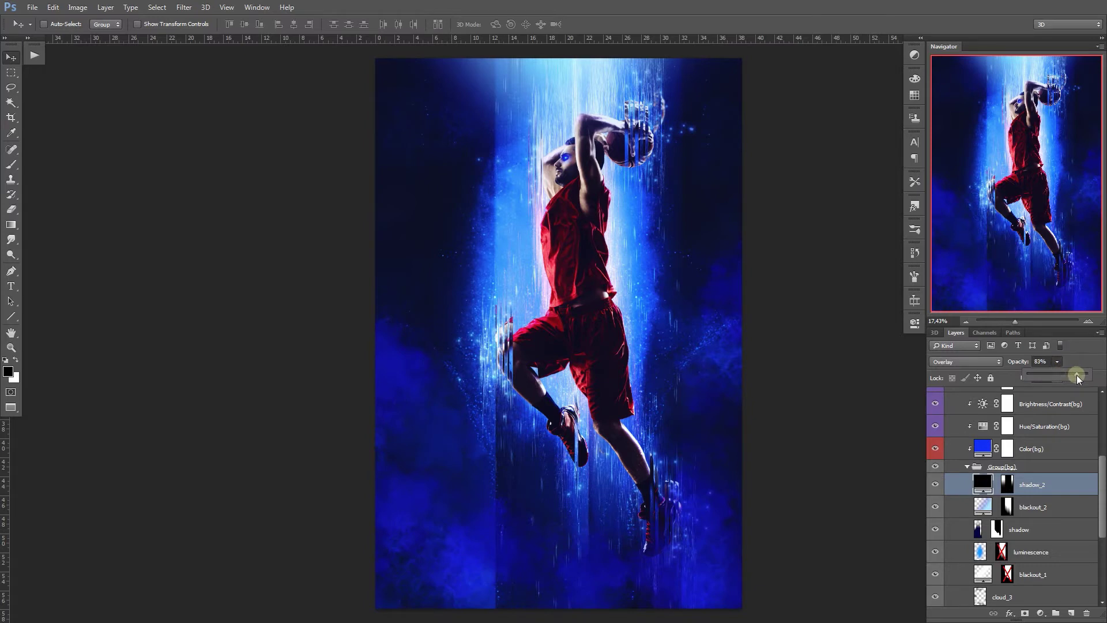
left_click_drag(1077, 376, 1009, 394)
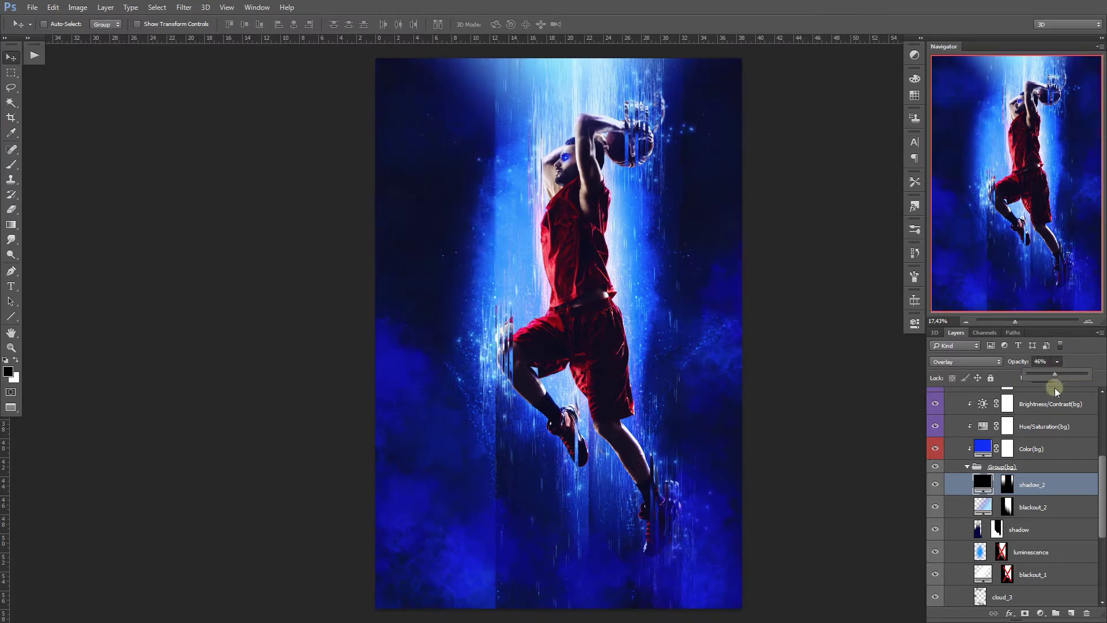
left_click_drag(1054, 390, 1055, 390)
Step: Preview the blackout_2 light beam by hiding and showing the layer
scroll(1100, 467, "down", 1)
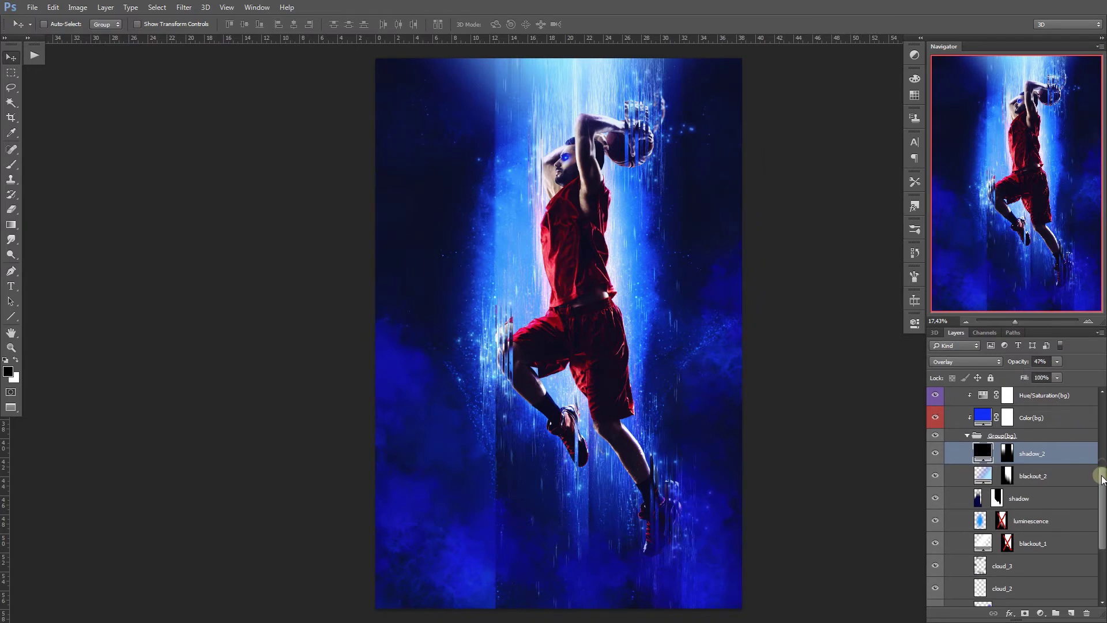
left_click(1067, 475)
left_click(935, 476)
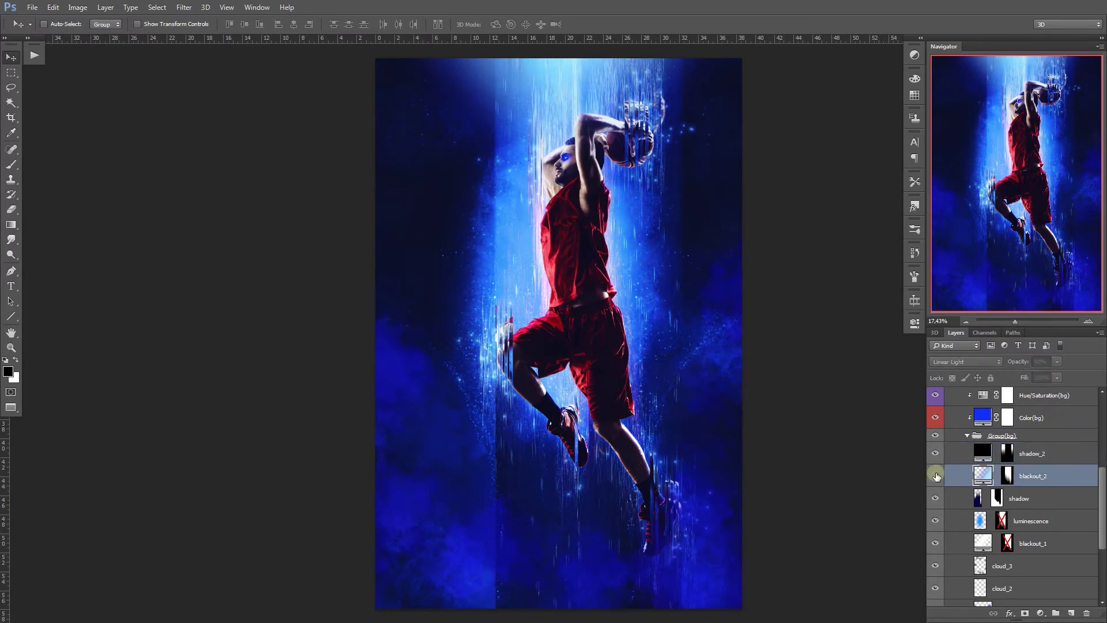
left_click(937, 476)
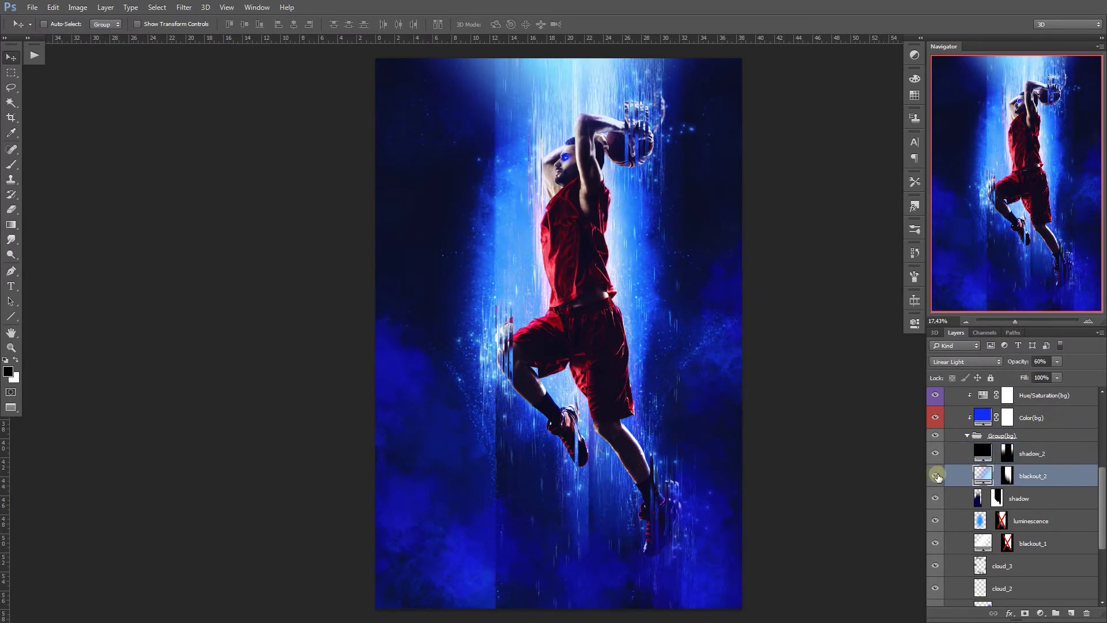
Step: Reposition blackout_2's gradient light beam on the canvas and set its scale to 103%
double_click(984, 475)
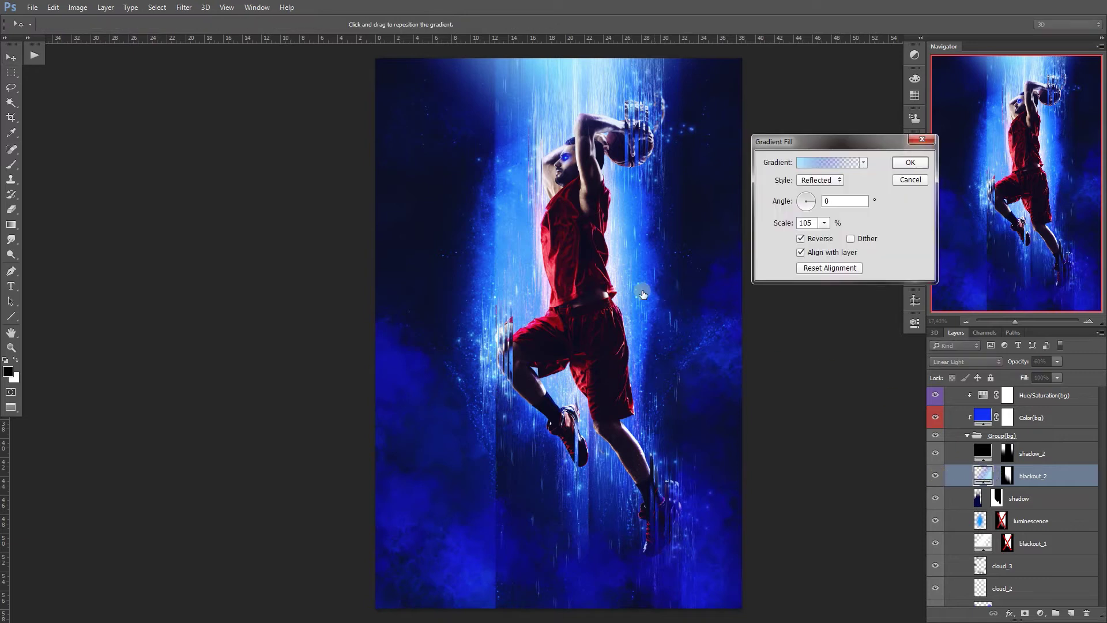
left_click_drag(559, 312, 630, 307)
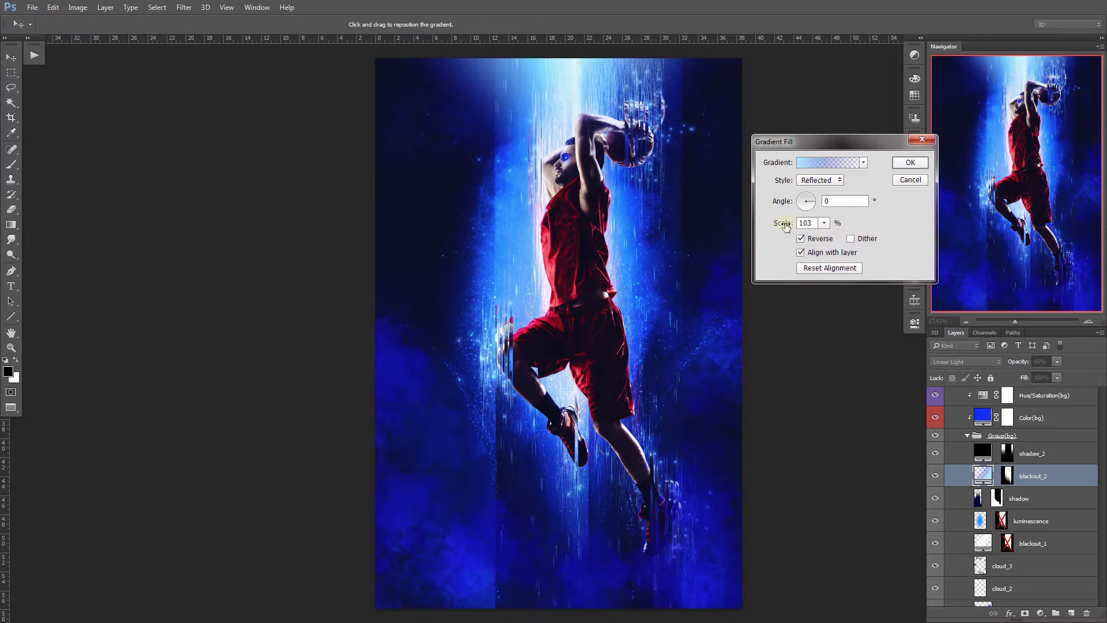
left_click(906, 165)
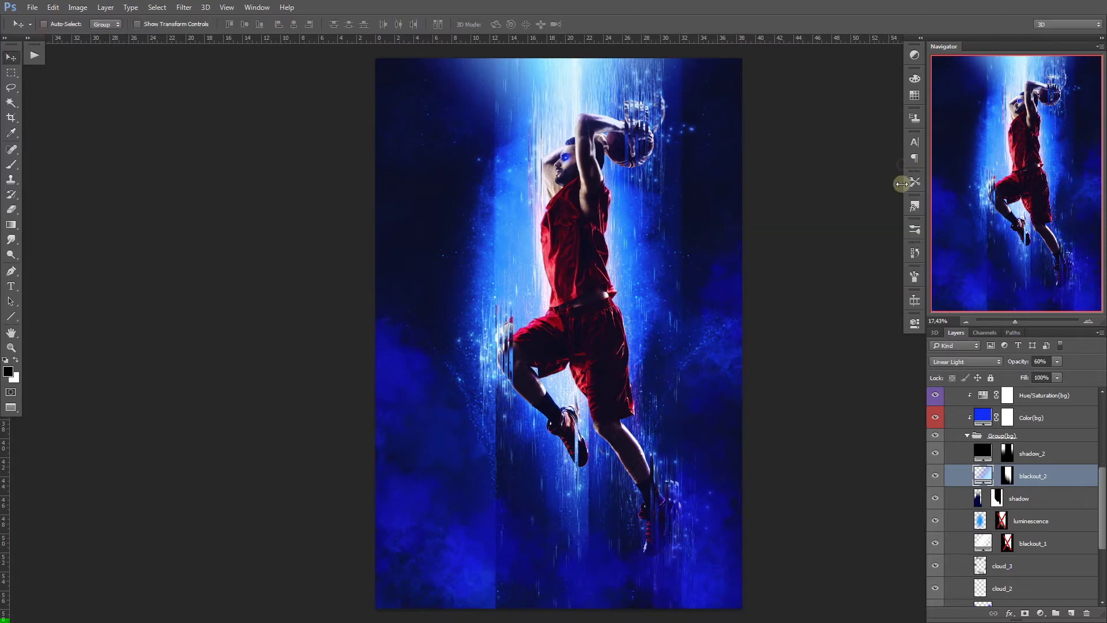
Step: Reduce the shadow layer's opacity to 45% to soften the dark band
left_click(1030, 502)
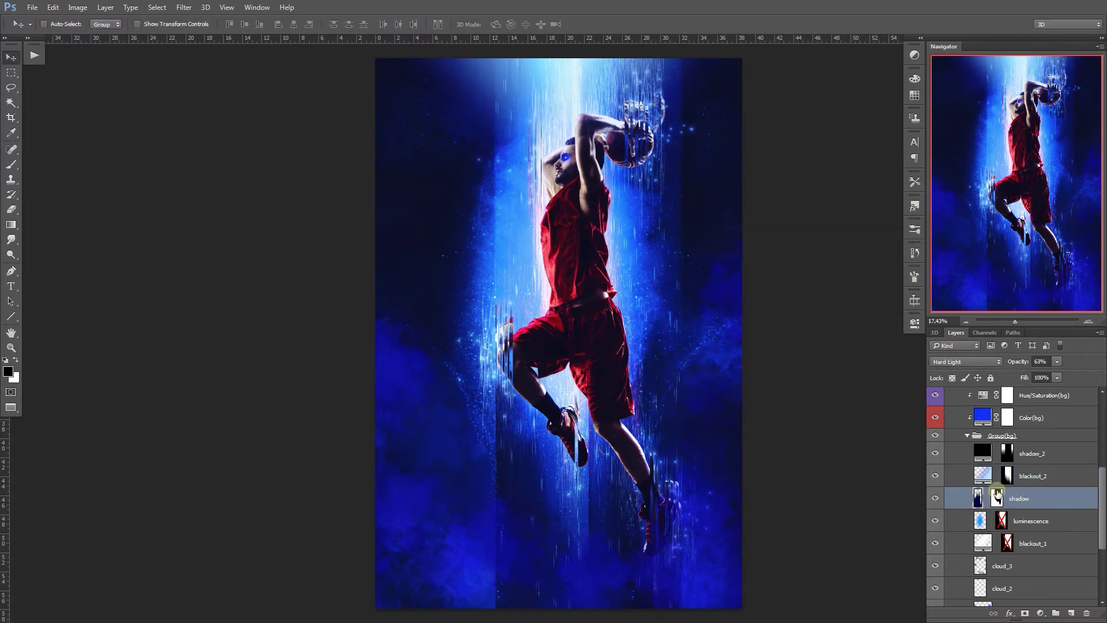
left_click(935, 499)
left_click(935, 499)
left_click_drag(1057, 365, 1035, 386)
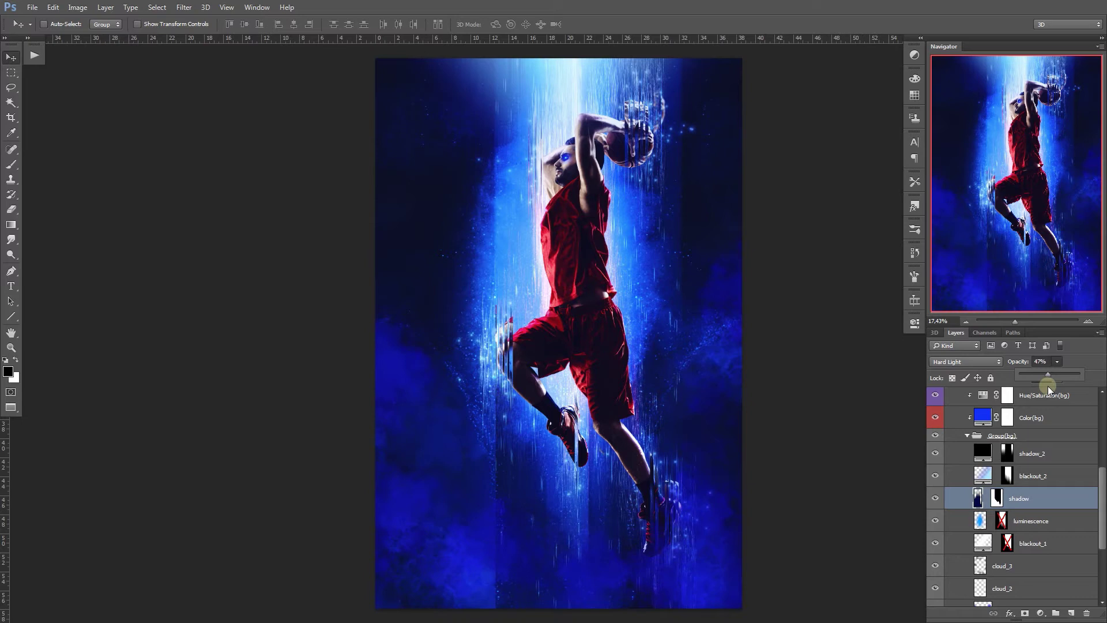
Step: Toggle the luminescence layer off and on to compare the glow
left_click_drag(1099, 491, 1099, 501)
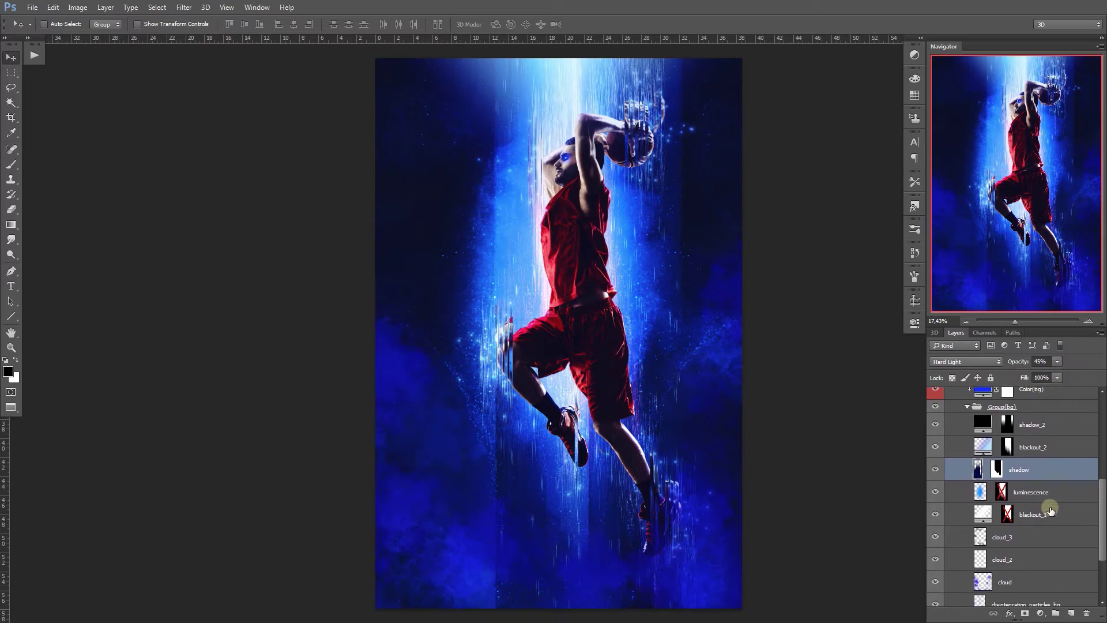
left_click(1060, 495)
left_click(935, 491)
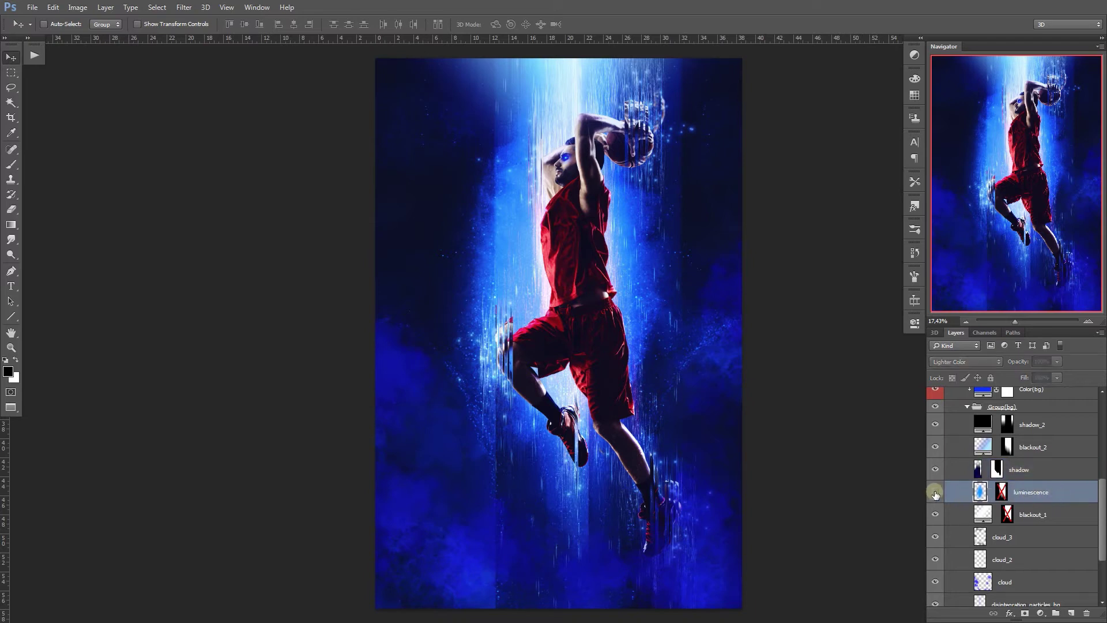
left_click(935, 491)
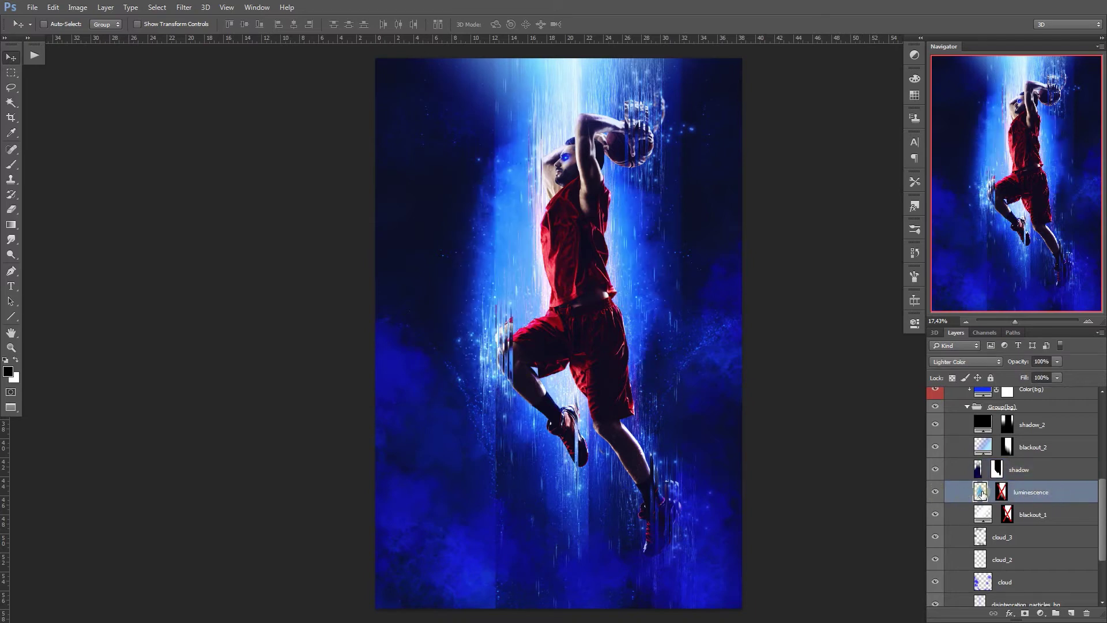
Step: Shrink the luminescence glow slightly and shift it lower and right, then commit
key("ctrl+t")
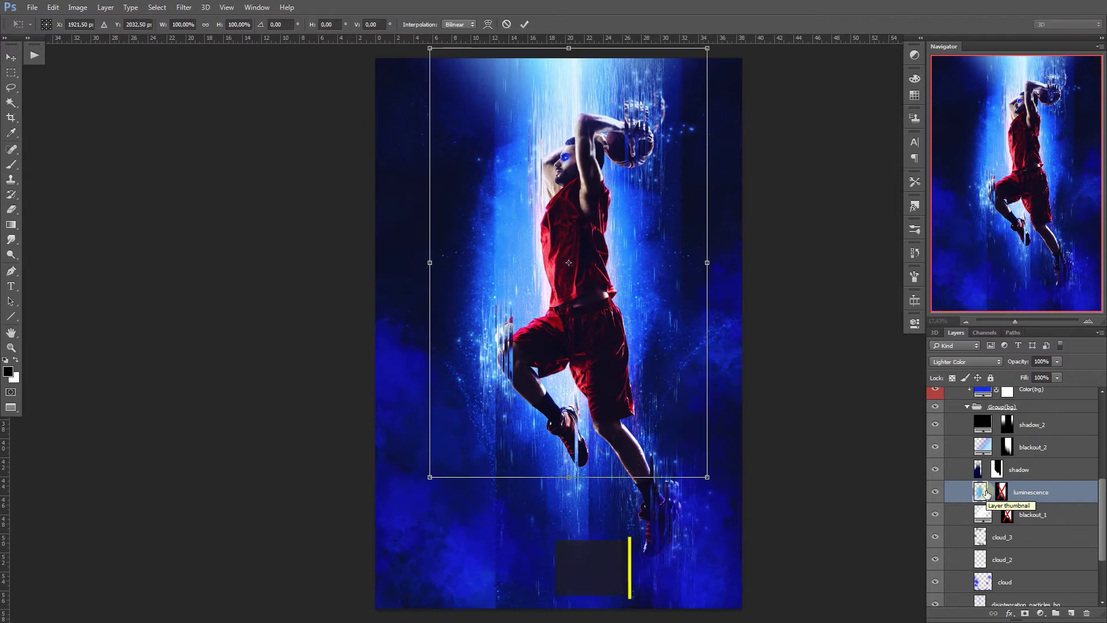
left_click_drag(693, 466, 677, 441)
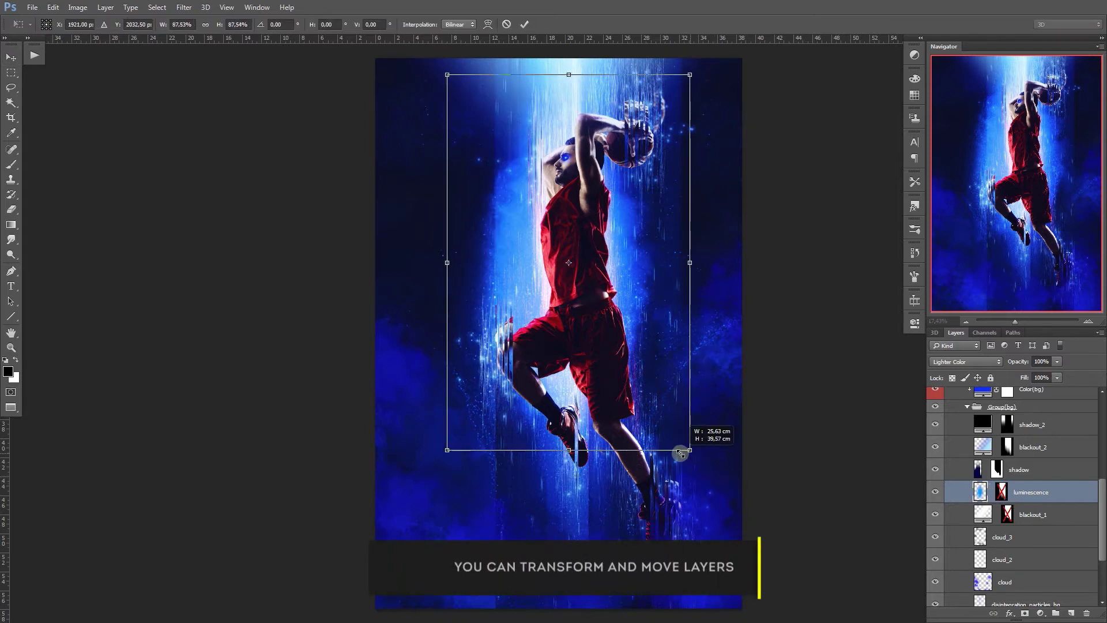
mouse_move(675, 306)
left_mouse_down()
mouse_move(690, 313)
mouse_move(690, 330)
left_mouse_up()
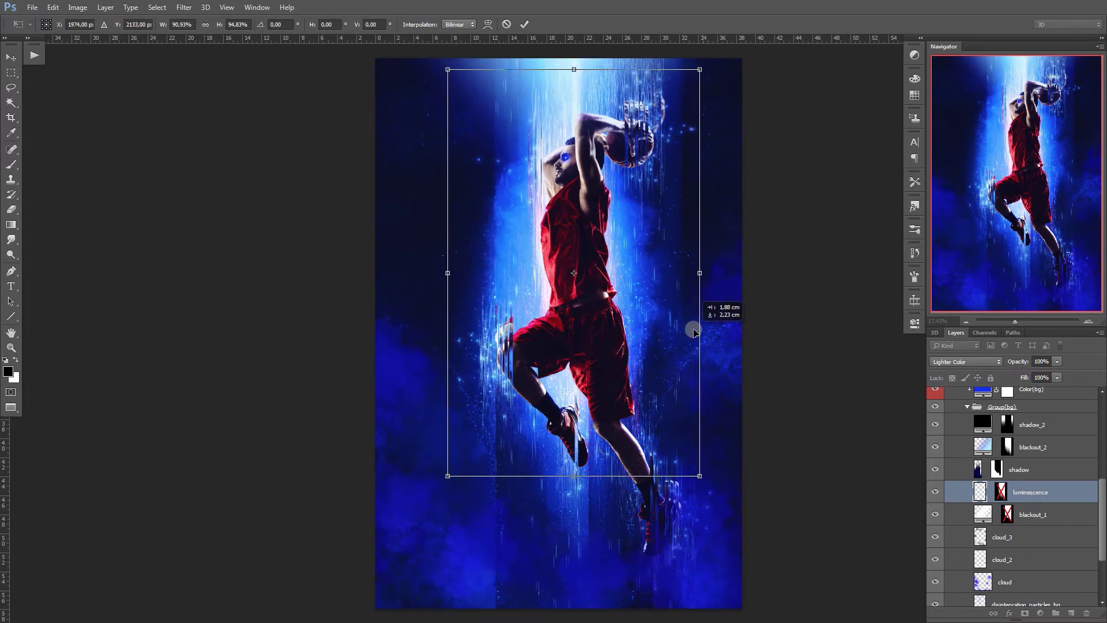
left_click_drag(691, 330, 691, 329)
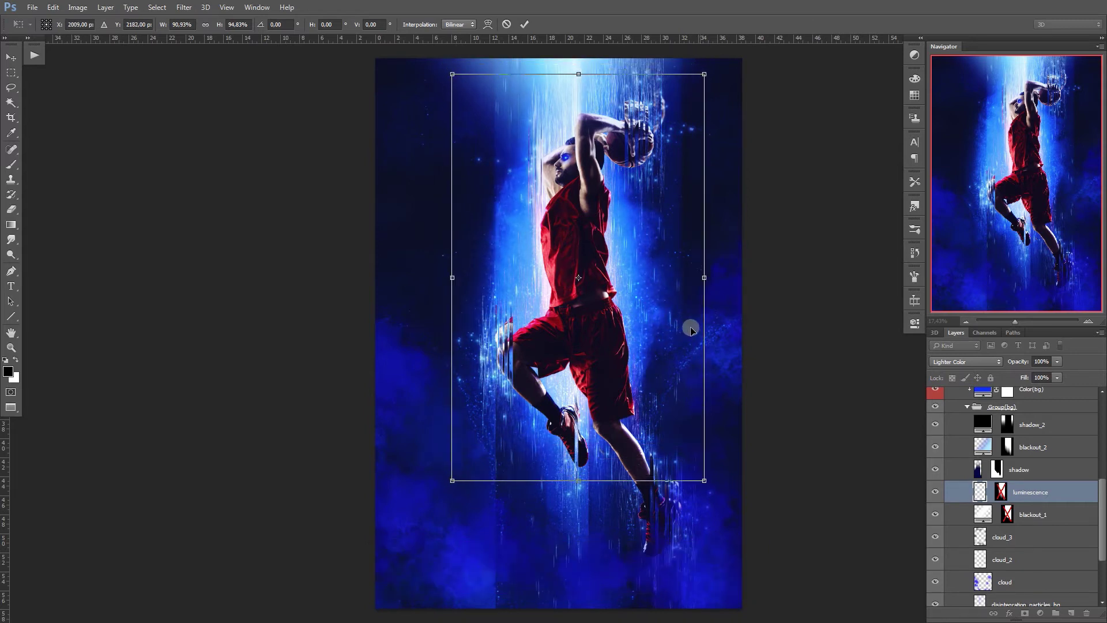
left_click(524, 24)
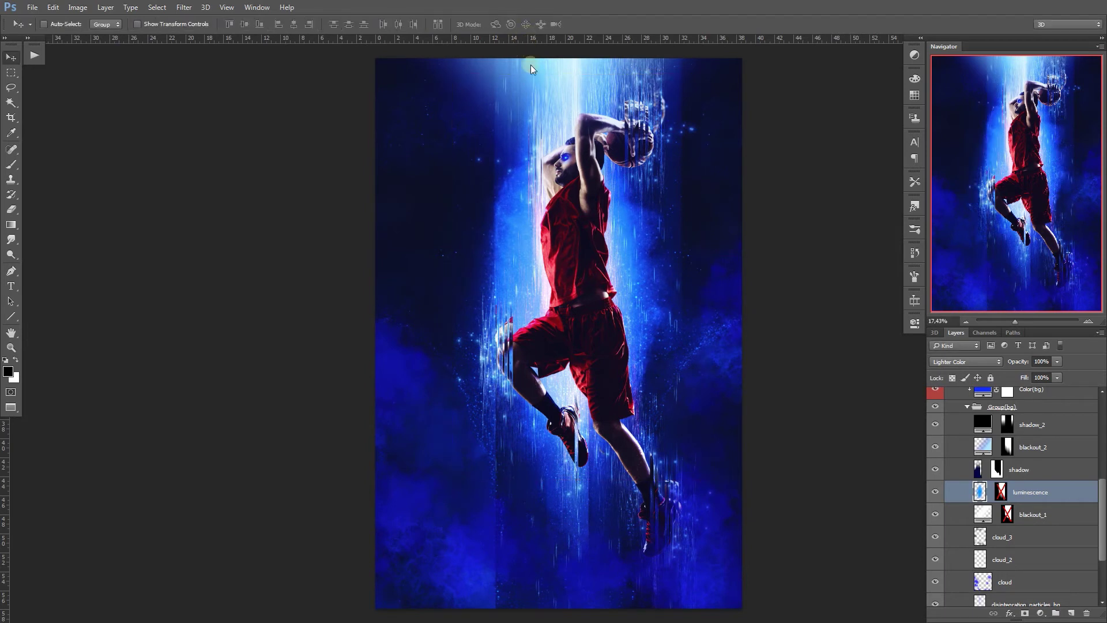
Step: Check blackout_1's effect by hiding and showing it, then select the cloud layer
left_click(1064, 516)
left_click(934, 514)
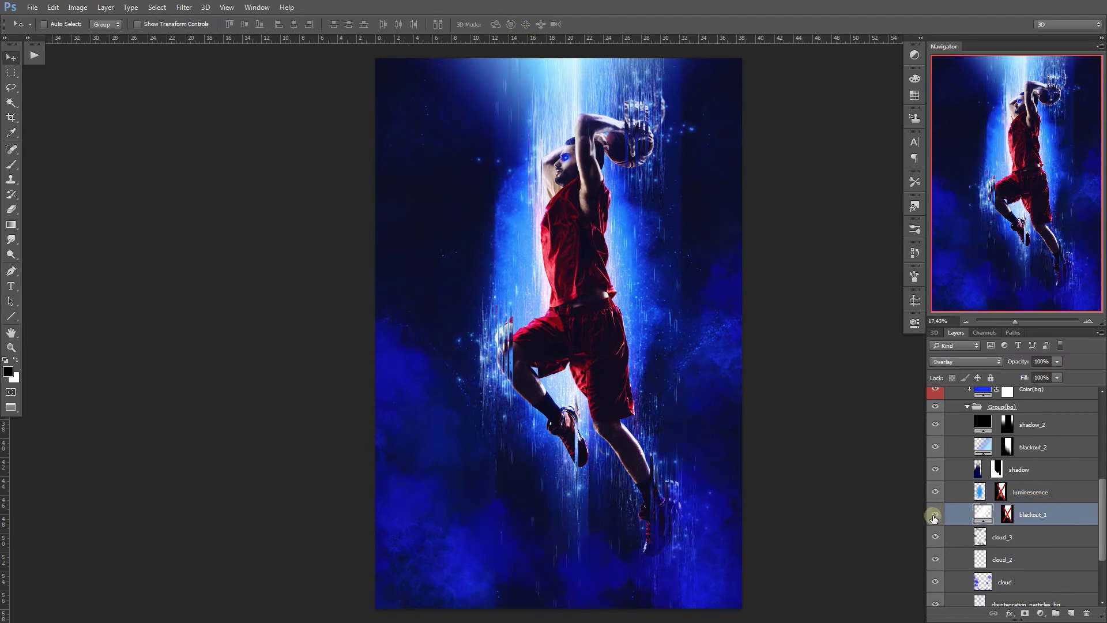
left_click(935, 515)
scroll(1102, 524, "down", 1)
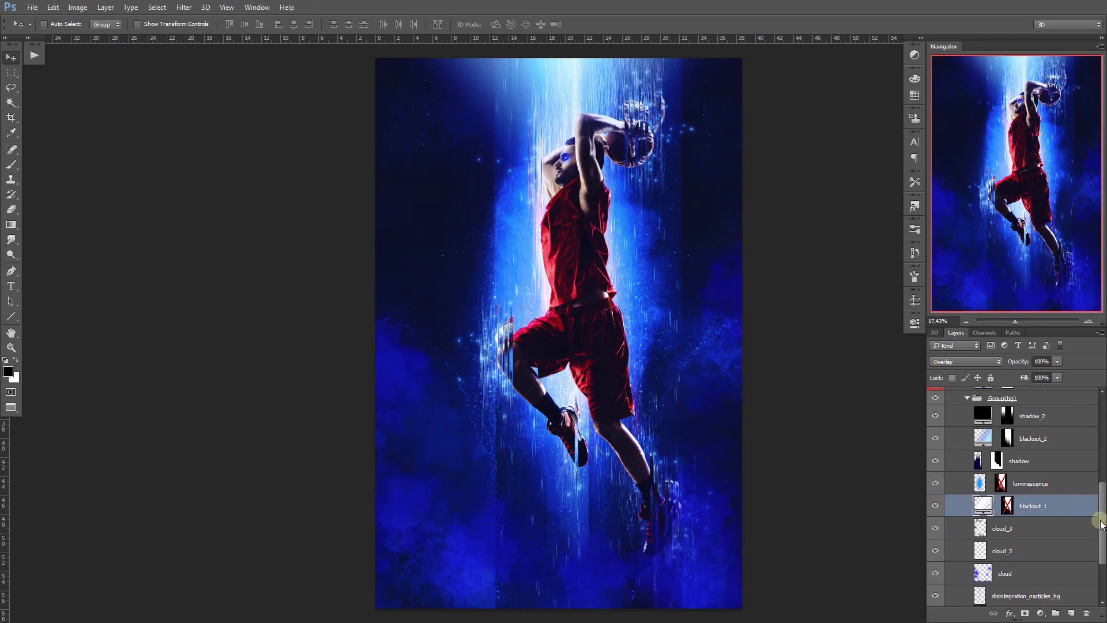
scroll(1101, 523, "down", 1)
left_click(1059, 546)
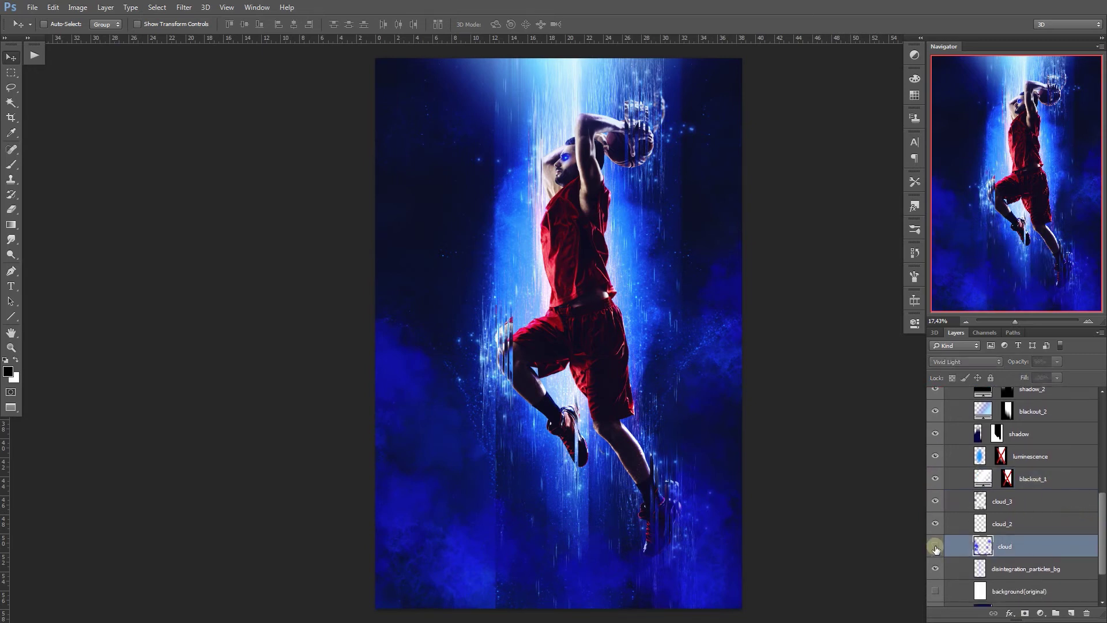
Step: Compare the cloud, cloud_2 and cloud_3 layers by toggling them, then collapse Group(bg)
left_click(935, 546)
left_click(936, 524)
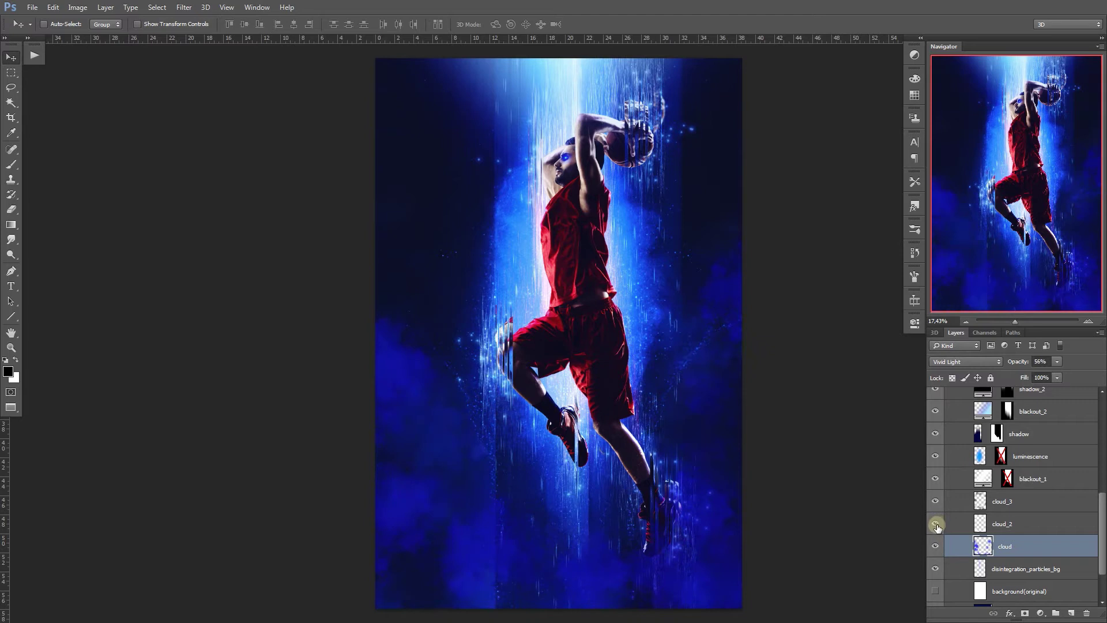
left_click(936, 501)
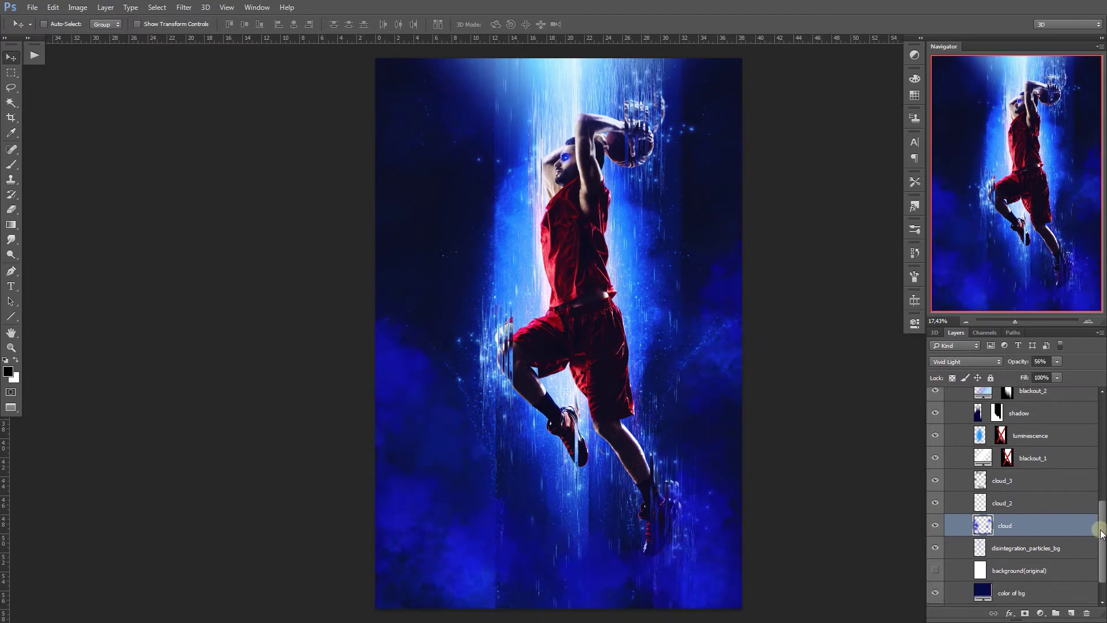
left_click_drag(1102, 524, 1104, 476)
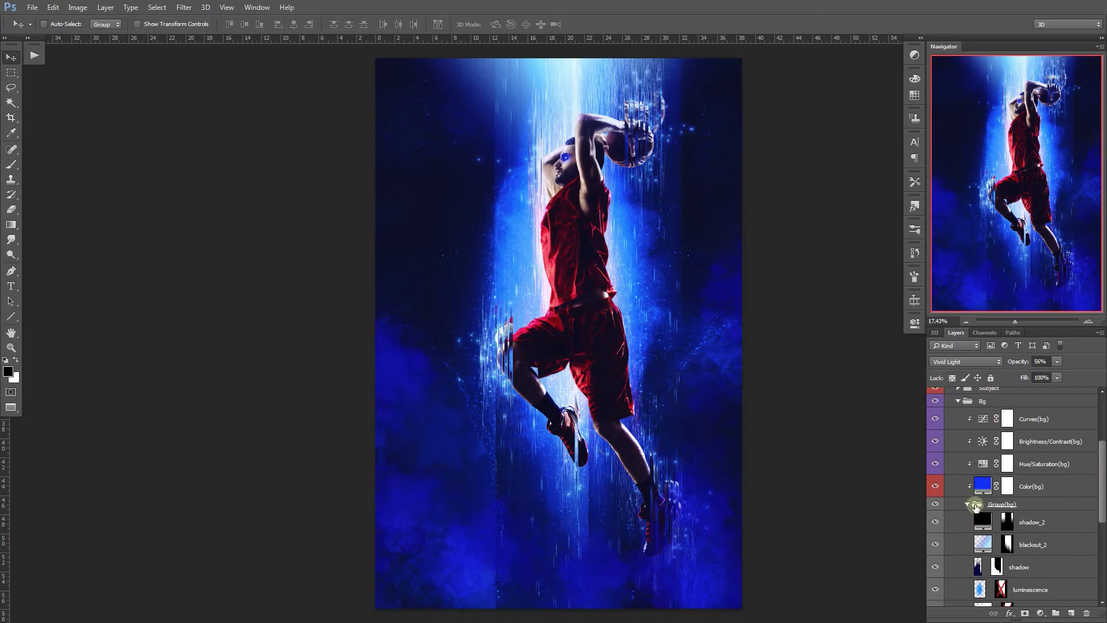
left_click(969, 505)
Step: Colorize Hue/Saturation(bg) at hue 279, saturation 58 and collapse the Bg group
left_click(1007, 514)
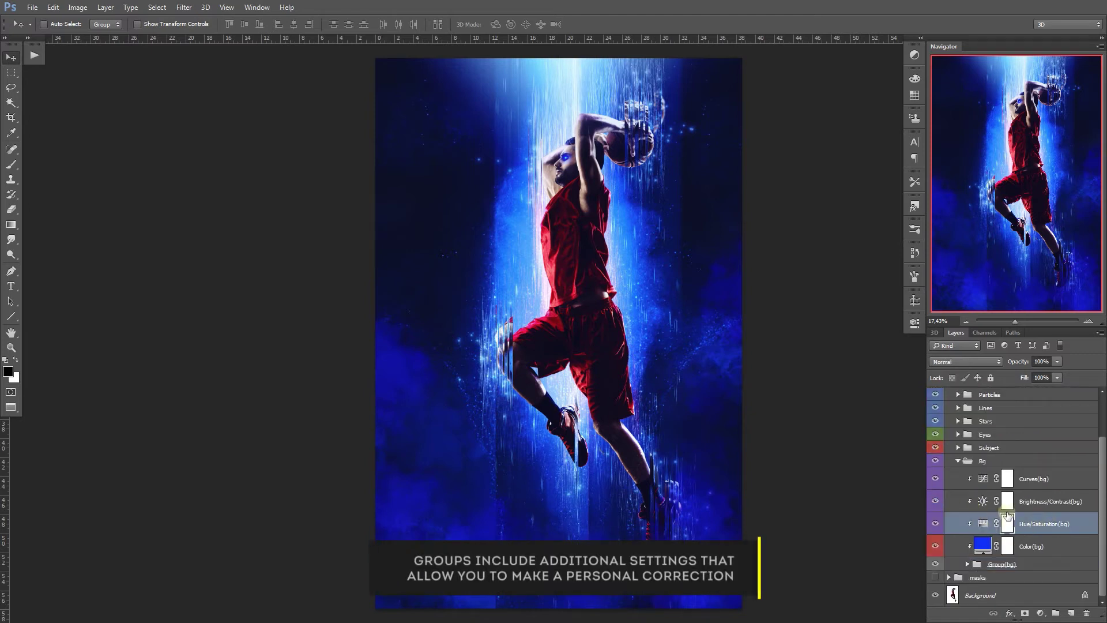
double_click(982, 524)
mouse_move(814, 392)
left_mouse_down()
mouse_move(855, 394)
mouse_move(818, 398)
left_mouse_up()
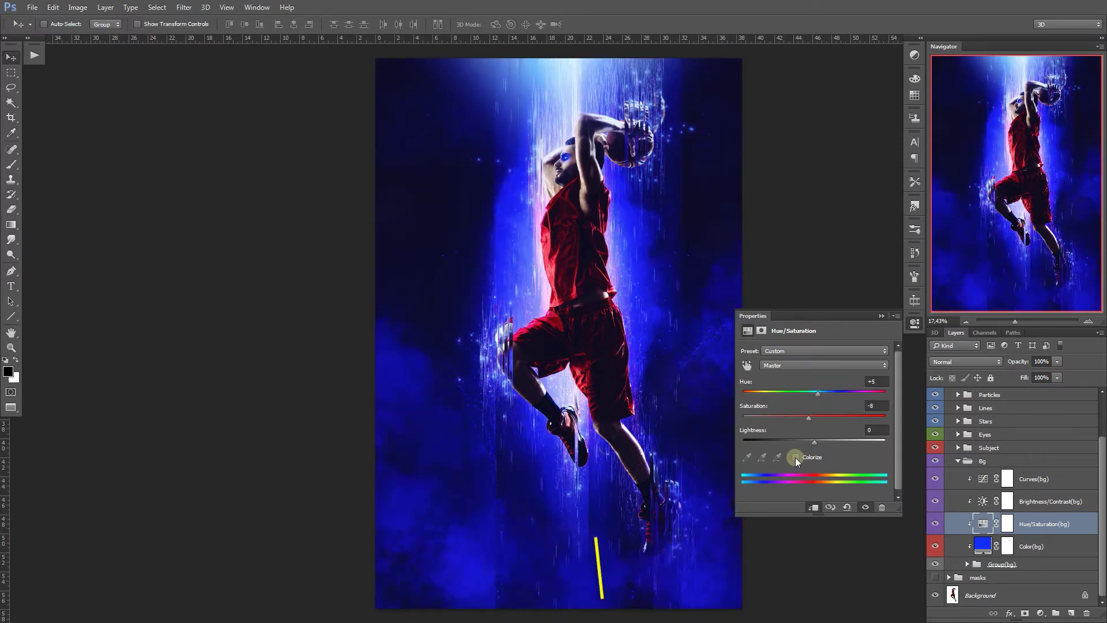
left_click(796, 457)
left_click_drag(777, 411, 825, 417)
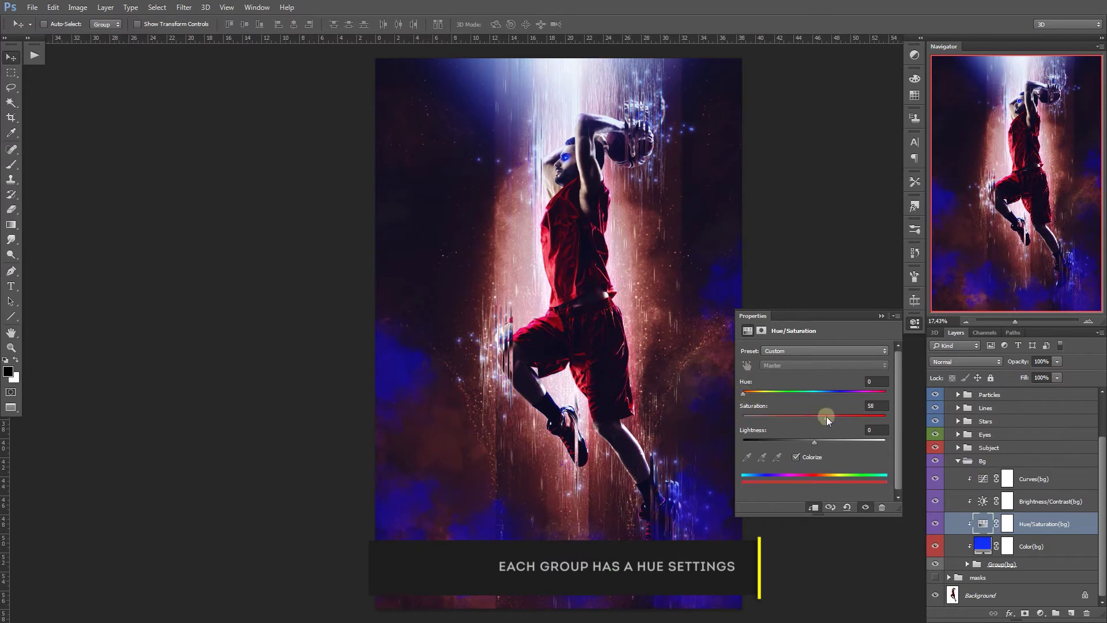
left_click_drag(770, 391, 853, 396)
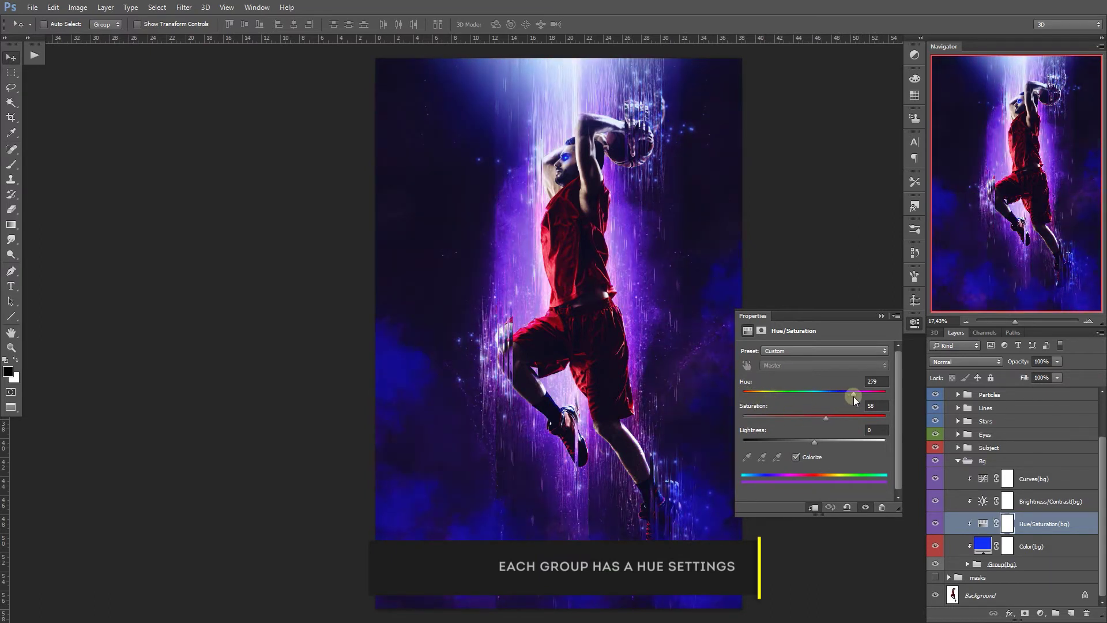
left_click(958, 460)
left_click(993, 512)
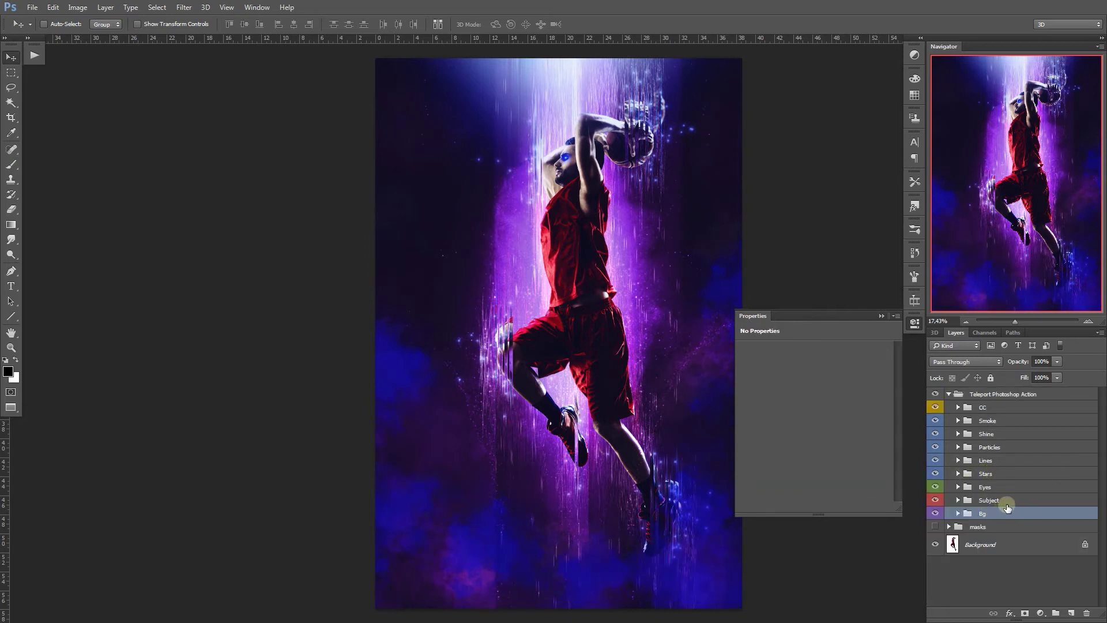
Step: Expand Subject > Group(subject) and select the original layer's mask
left_click(1009, 501)
left_click(958, 500)
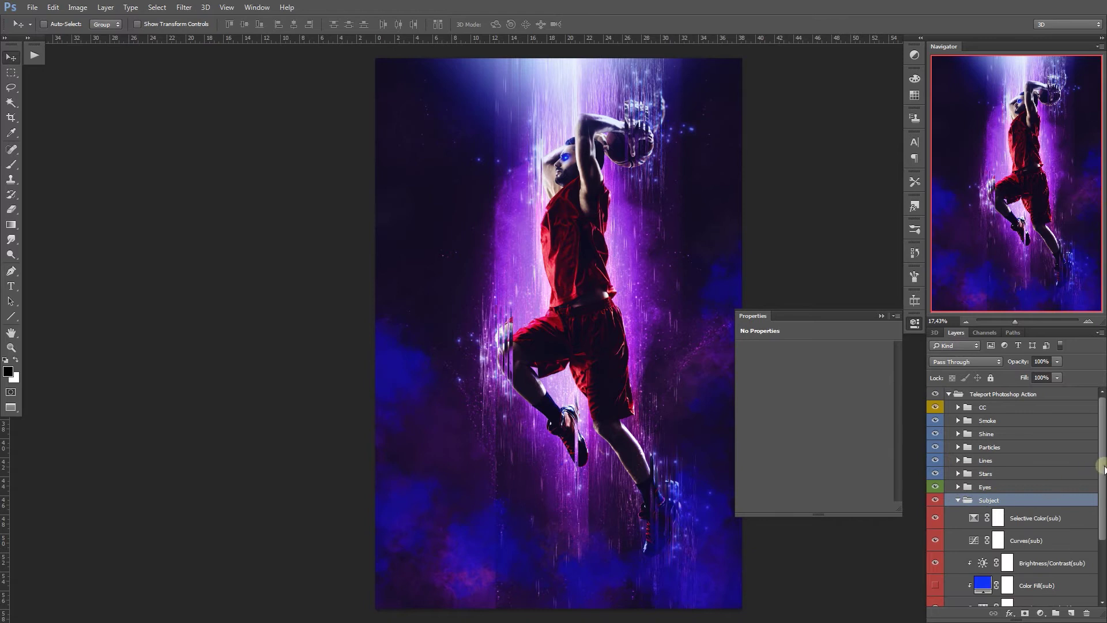
left_click_drag(1100, 468, 1100, 529)
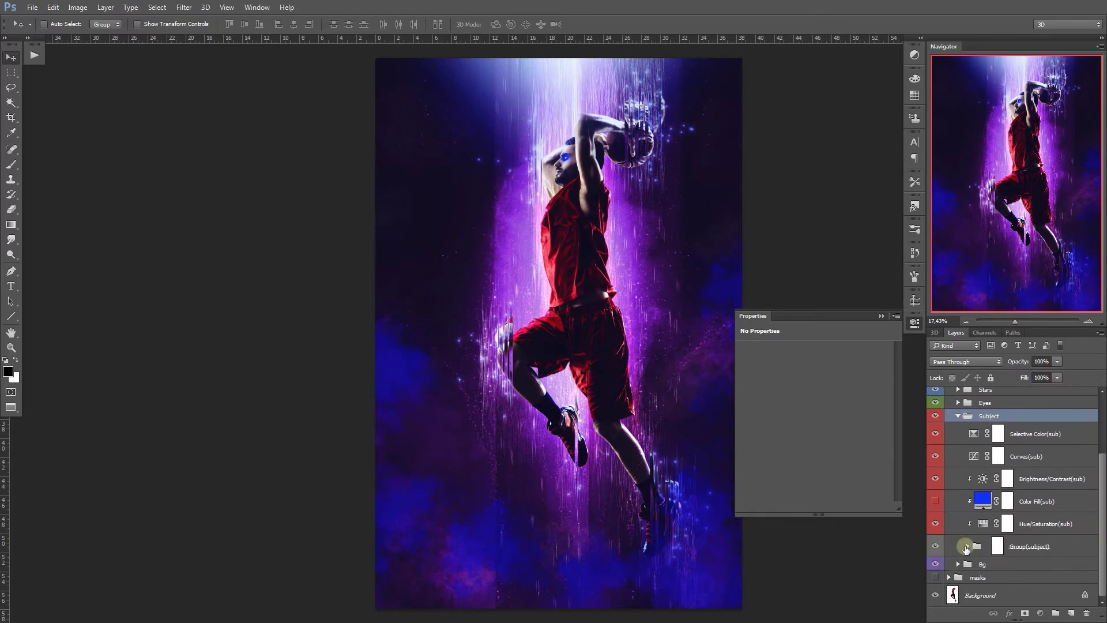
left_click(967, 546)
left_click_drag(1103, 490, 1103, 525)
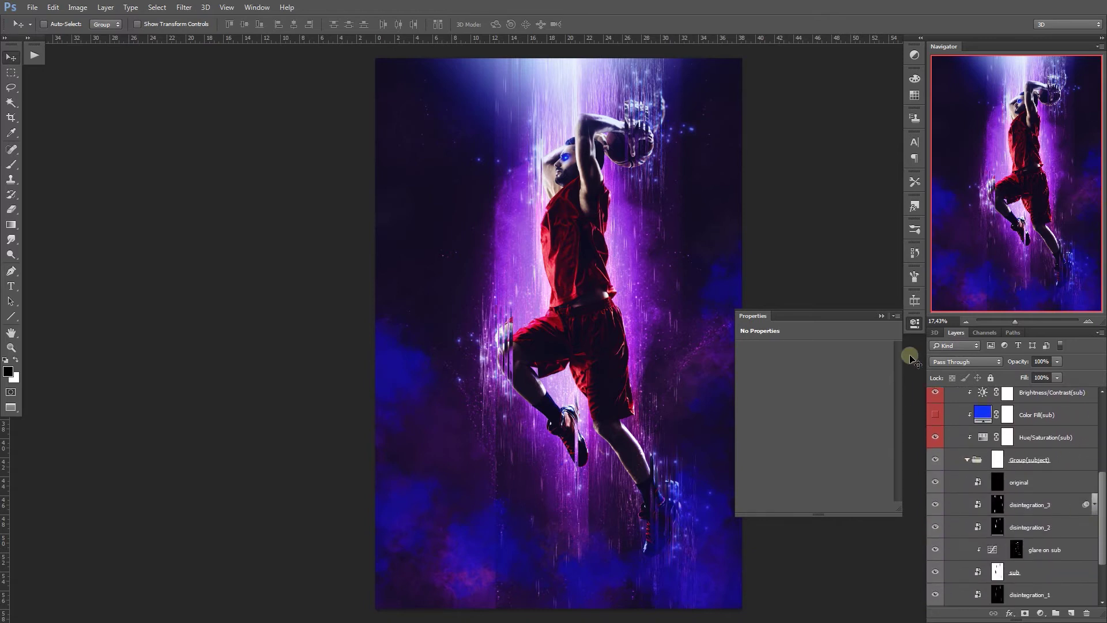
left_click(881, 316)
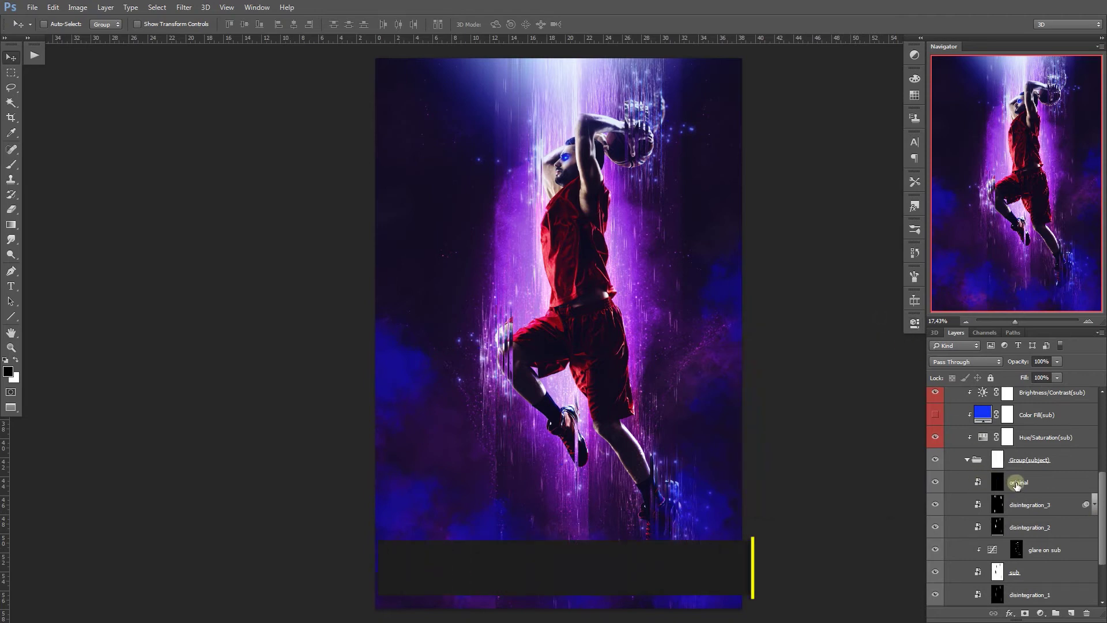
left_click(994, 483)
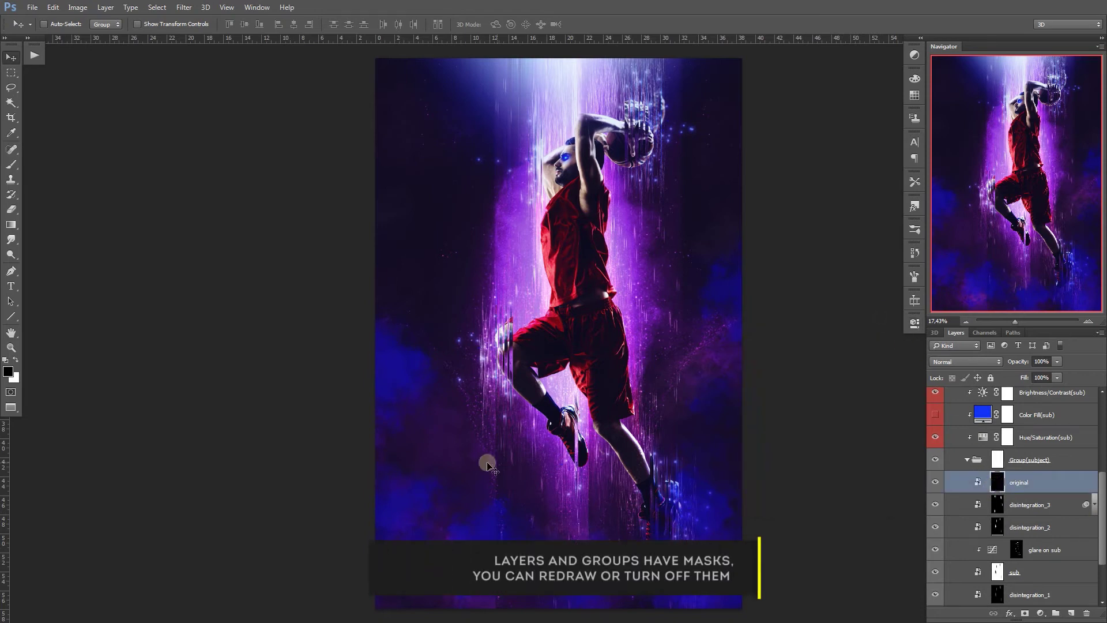
Step: Set up a 297 px brush painting in white
left_click(11, 165)
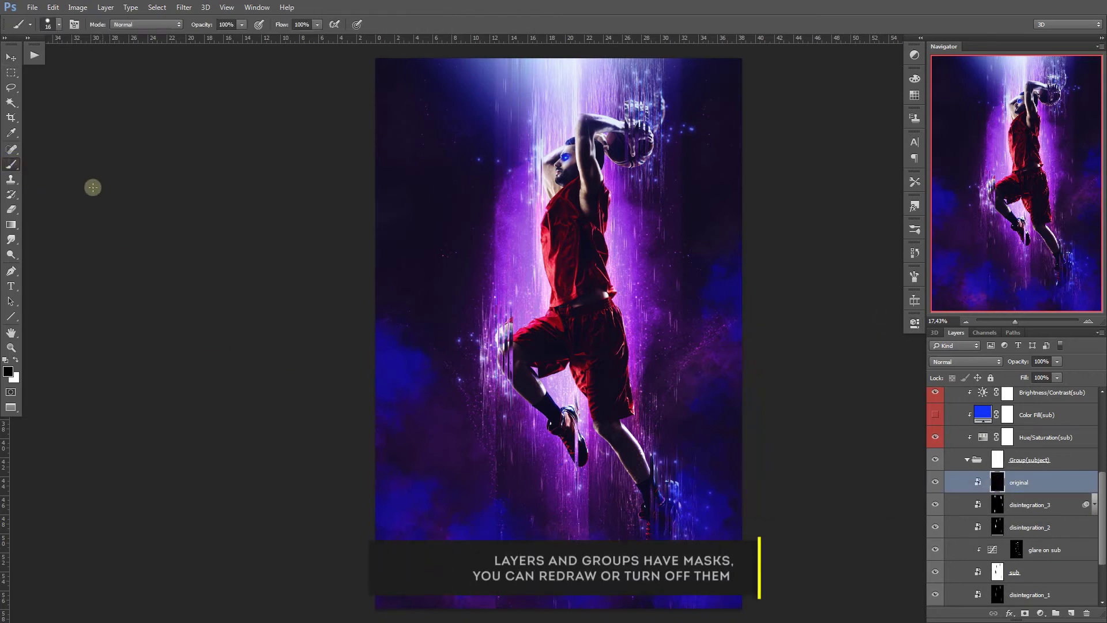
right_click(735, 385)
left_click_drag(807, 388, 831, 388)
key("Return")
key("x")
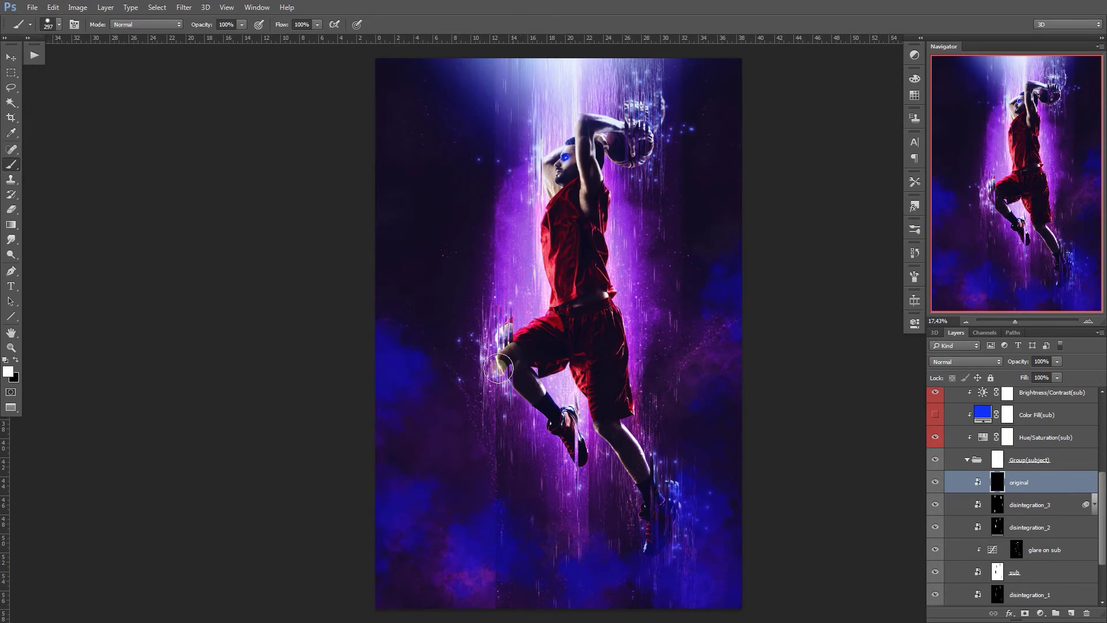
Step: Paint the mask white over the knee, lower leg, sneaker and basketball area
left_click_drag(500, 364, 507, 361)
left_click_drag(658, 537, 633, 457)
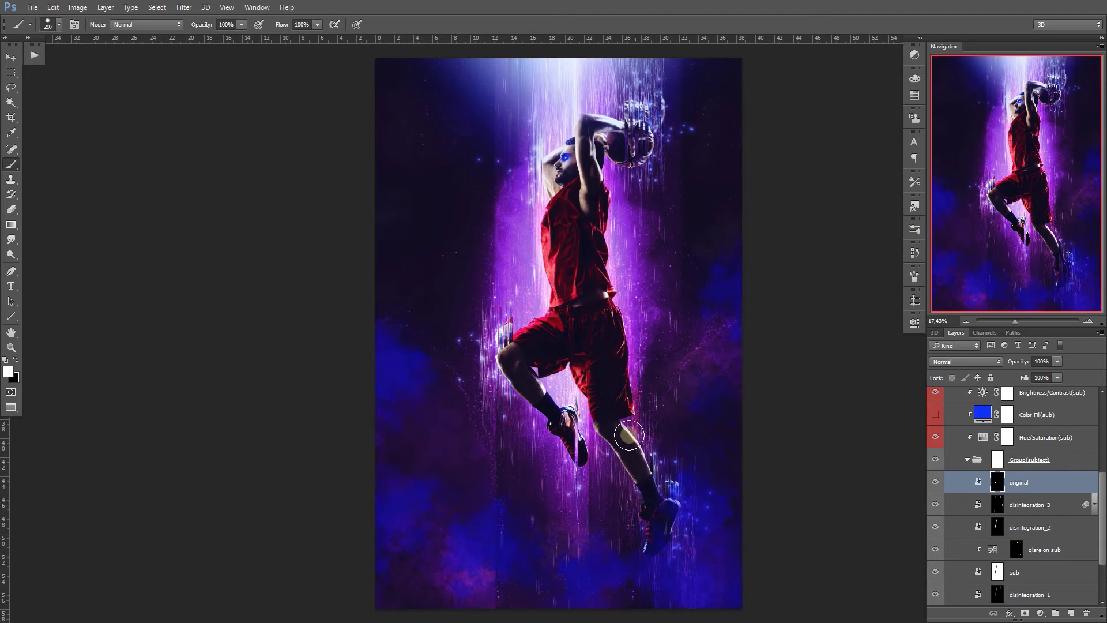
left_click_drag(633, 457, 654, 505)
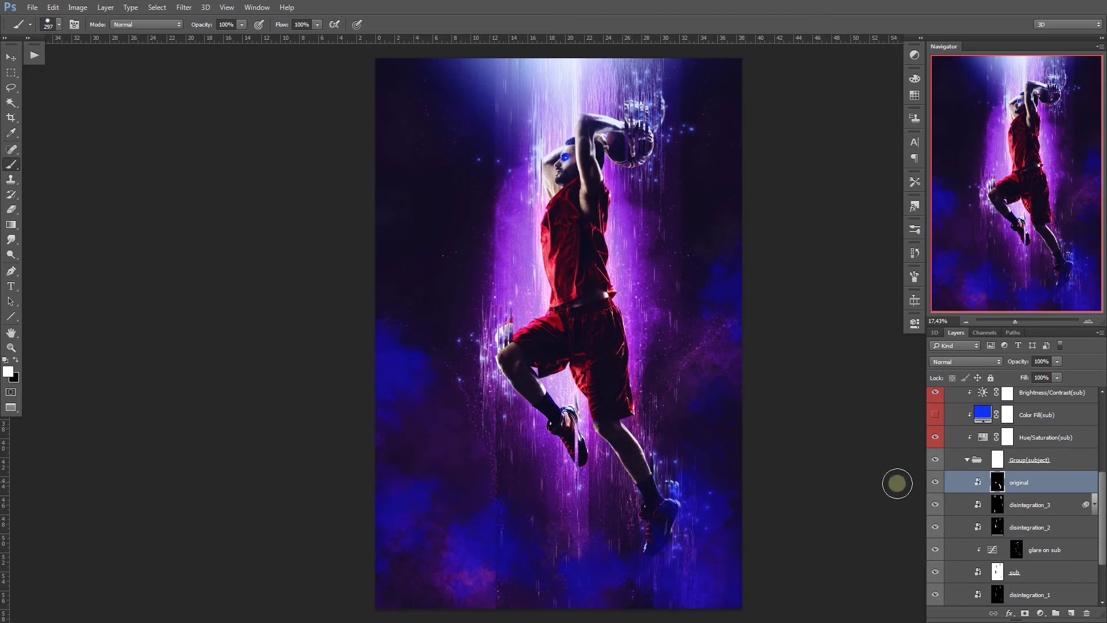
left_click(999, 484, "alt")
left_click(999, 484, "alt")
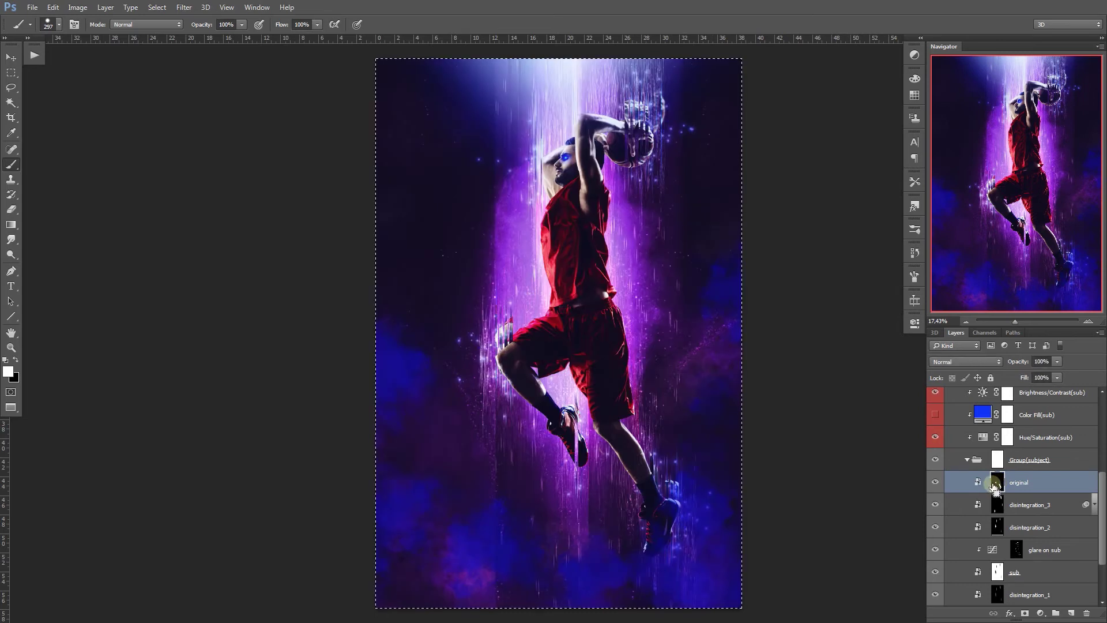
key("ctrl+d")
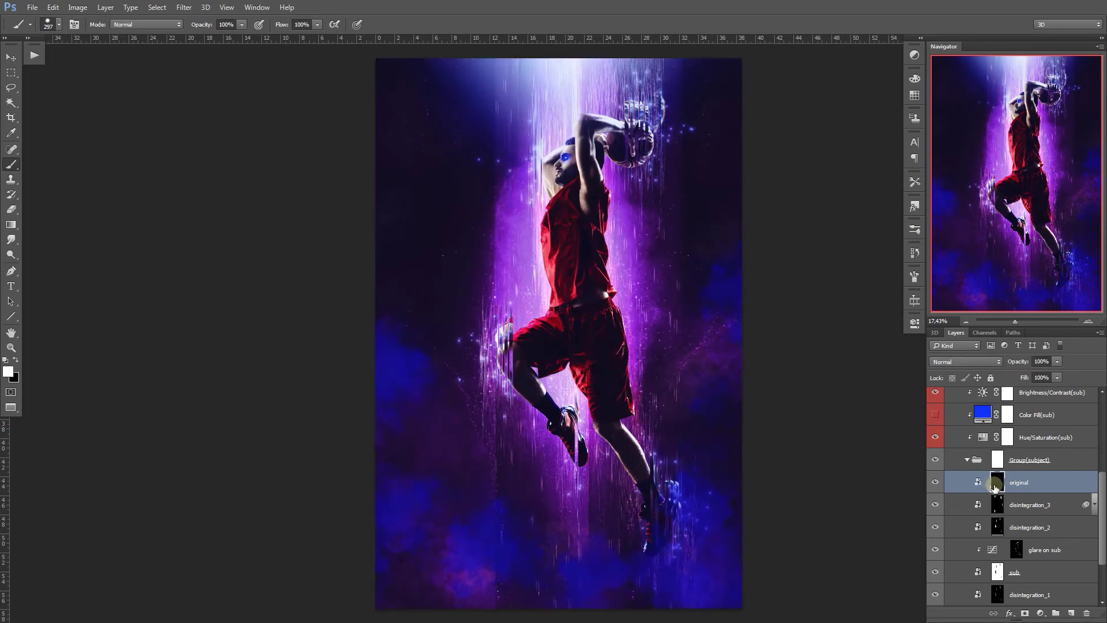
mouse_move(631, 149)
left_mouse_down()
mouse_move(582, 115)
mouse_move(648, 158)
mouse_move(623, 173)
left_mouse_up()
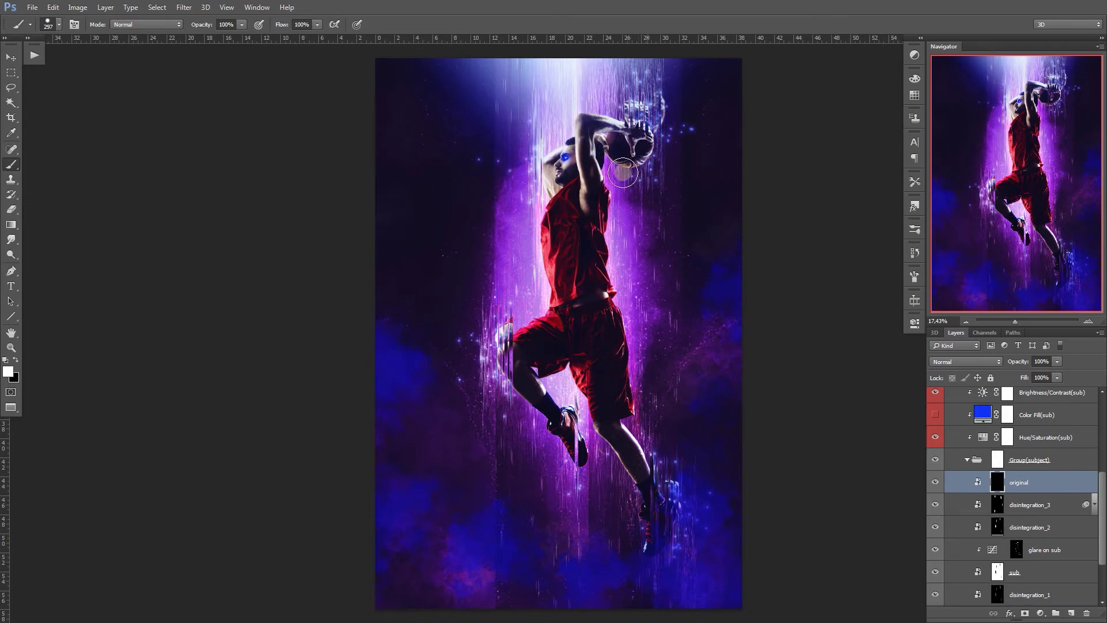
left_click(938, 484)
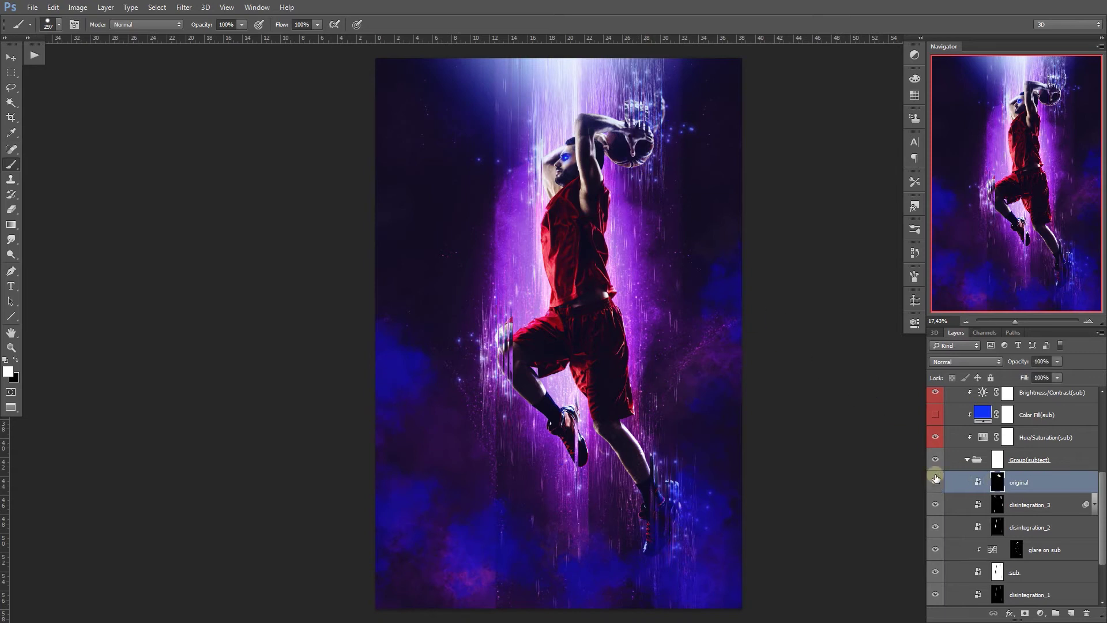
Step: Hide the original layer, then turn on disintegration_3 and shift its particles down 2.94 cm
left_click(936, 484)
left_click(936, 484)
left_click(936, 485)
key("x")
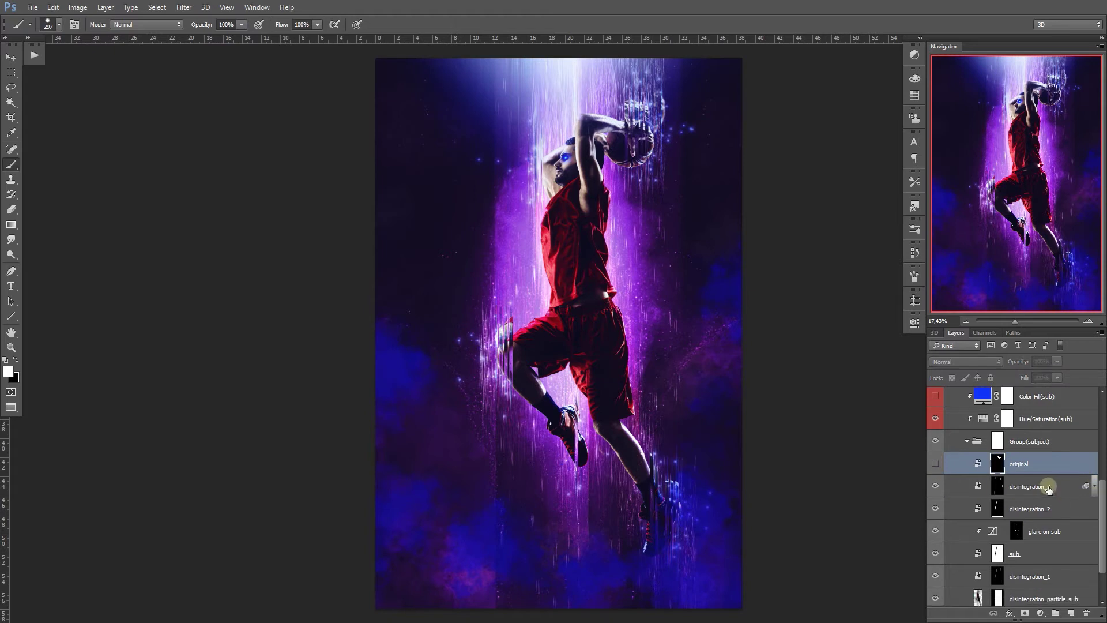
left_click(945, 487)
left_click(935, 487)
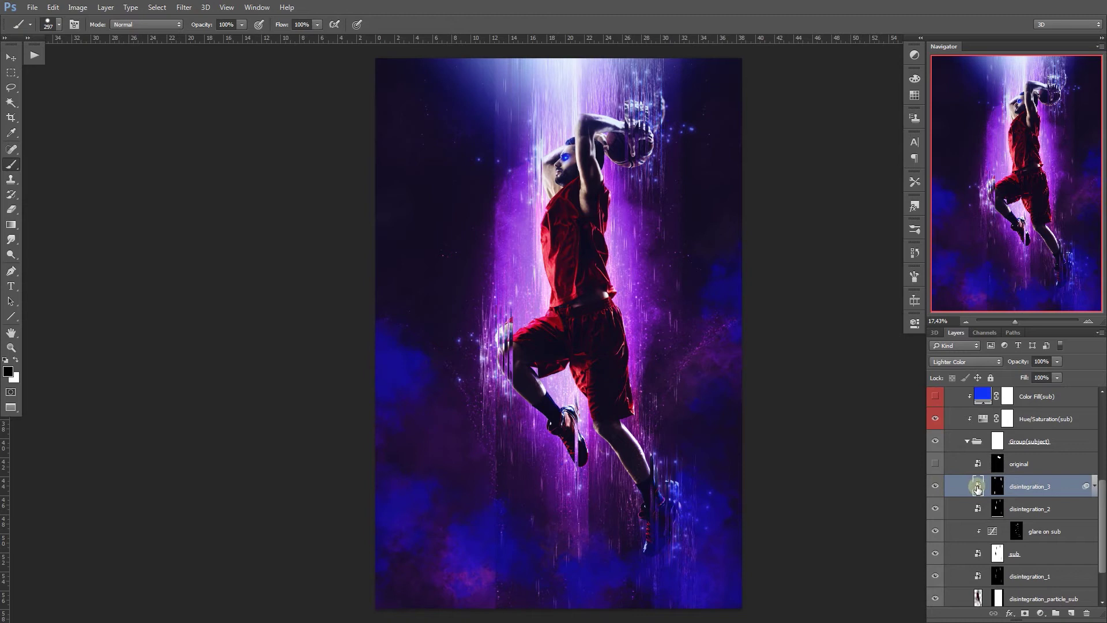
key("v")
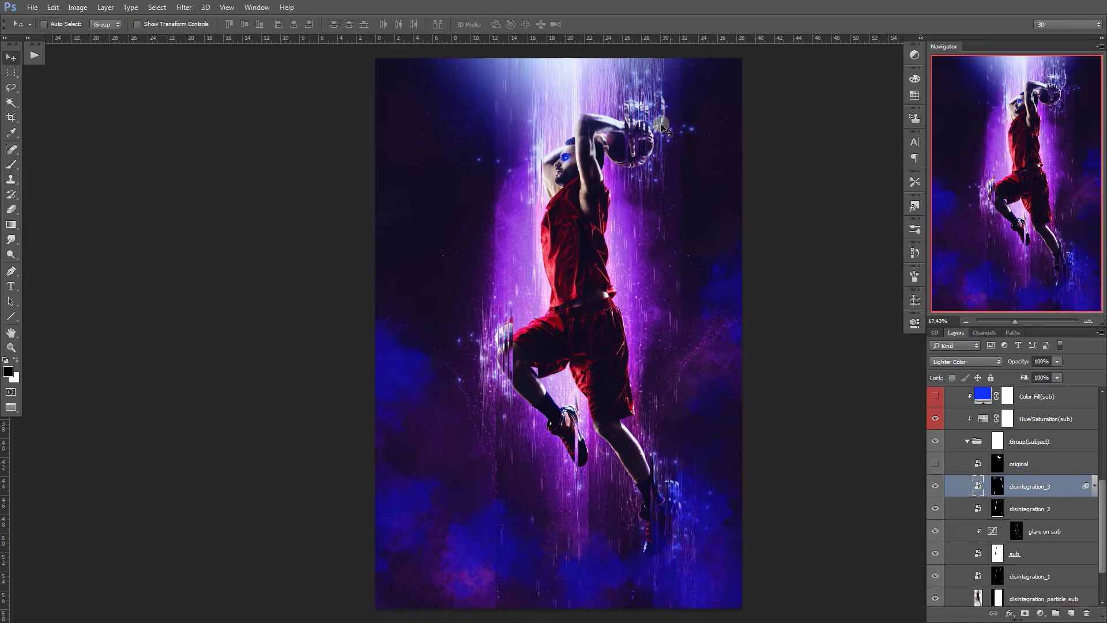
left_click_drag(661, 114, 661, 133)
Step: Nudge the disintegration_2 particles about 0.74 cm toward the ball
left_click(1017, 508)
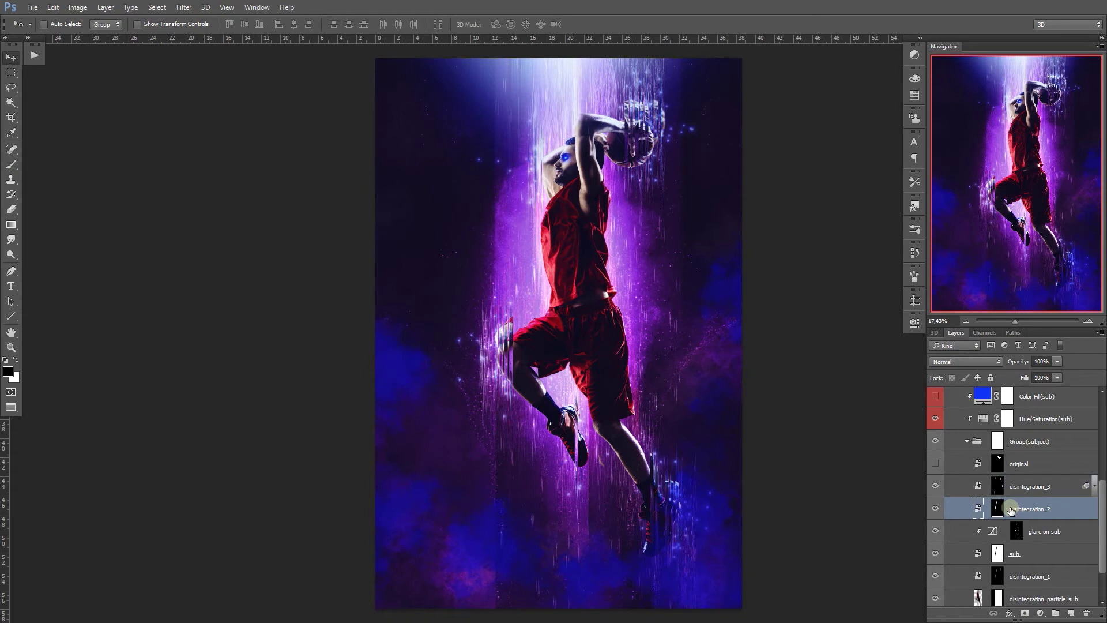
left_click(935, 509)
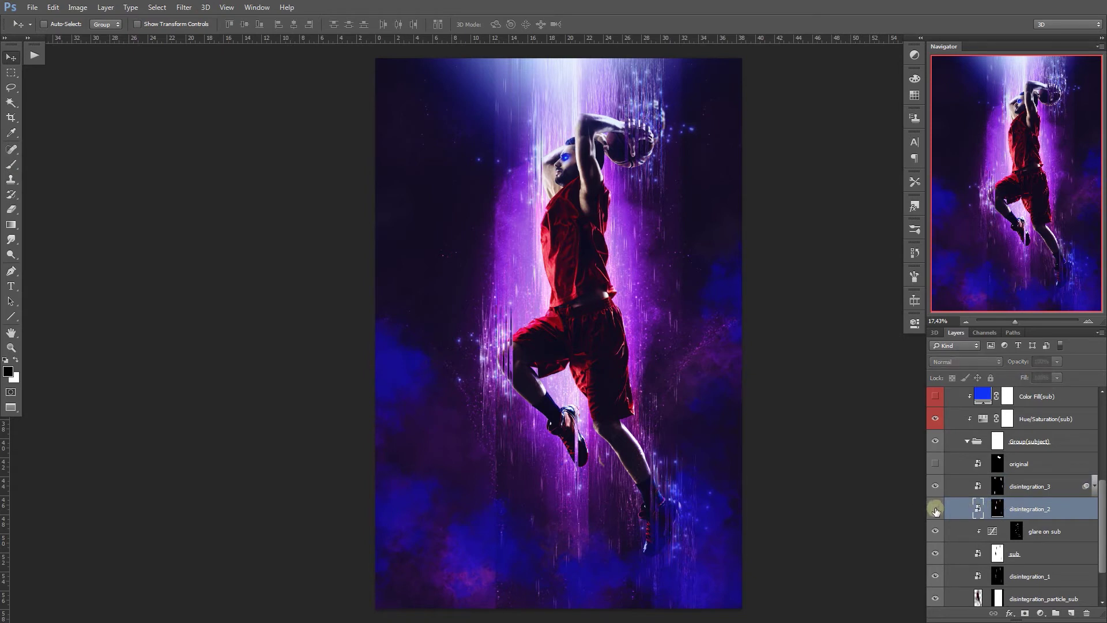
left_click_drag(644, 132, 645, 123)
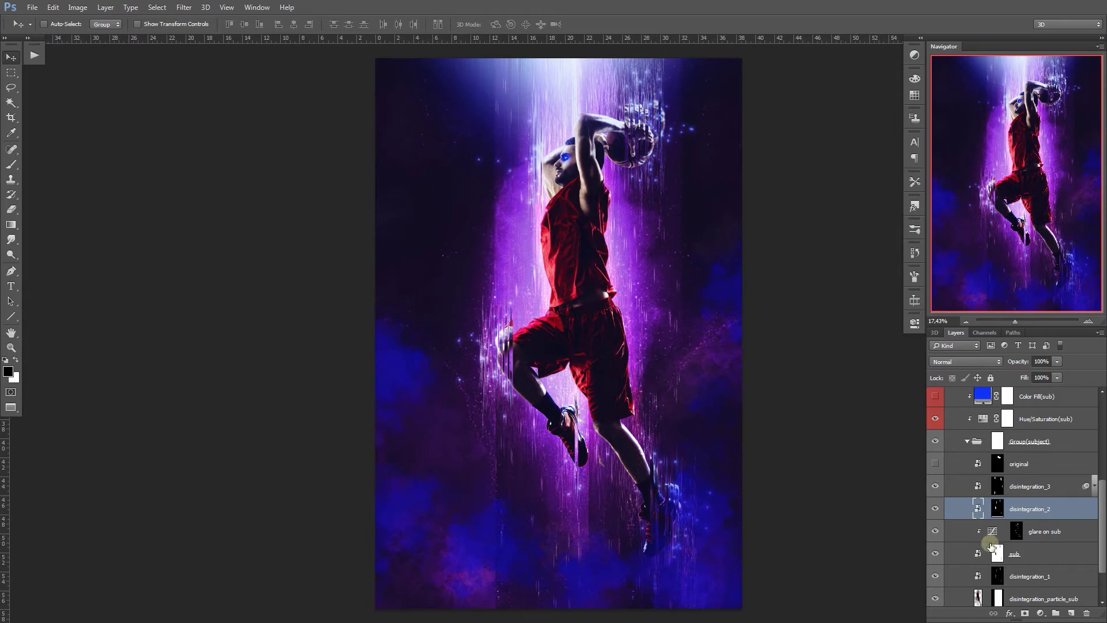
Step: Swap colours on the glare on sub mask and make that adjustment visible
left_click(1049, 529)
key("x")
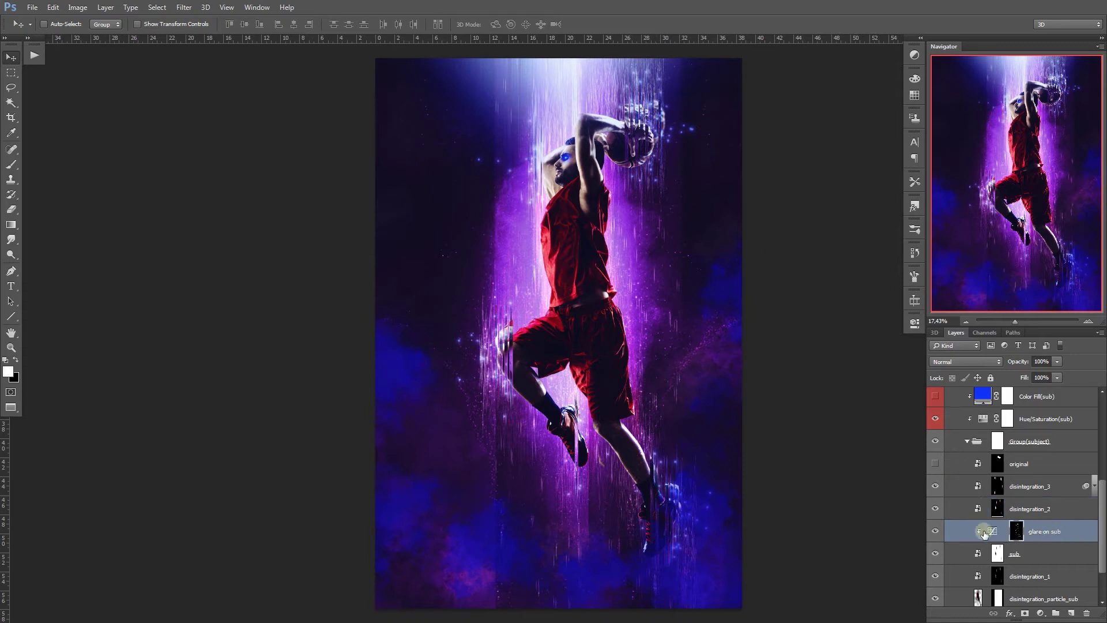
left_click(935, 531)
Step: Zoom in on the player's head and arms and compare glare on sub on and off
left_click(1088, 320)
left_click(1087, 321)
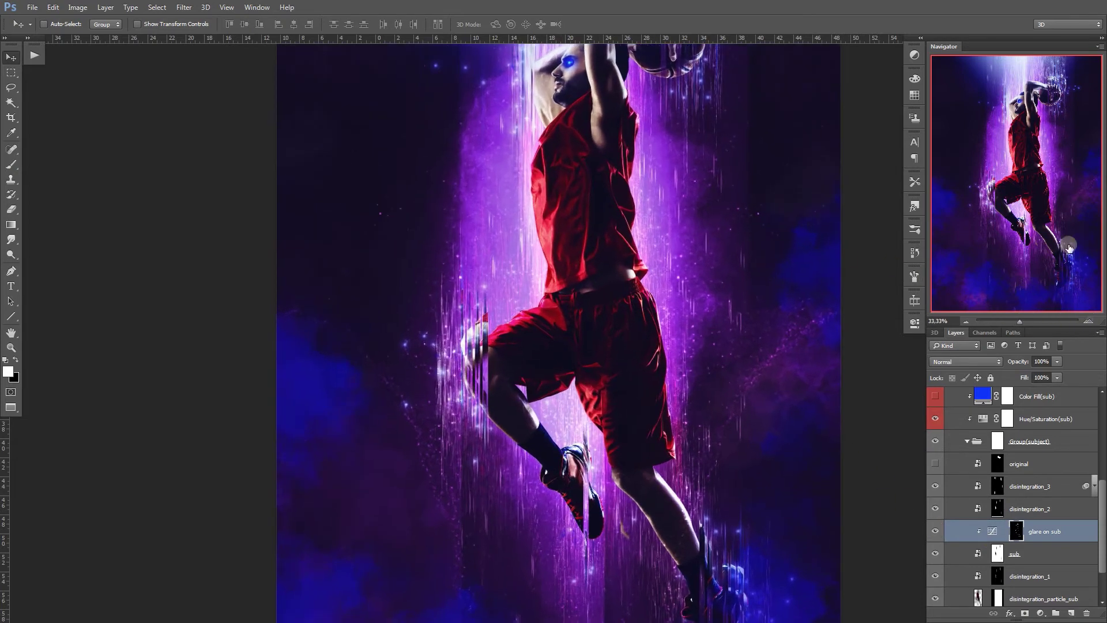
mouse_move(1031, 308)
left_mouse_down()
mouse_move(1014, 312)
mouse_move(1025, 321)
left_mouse_up()
mouse_move(1015, 185)
left_mouse_down()
mouse_move(1035, 94)
mouse_move(1032, 103)
left_mouse_up()
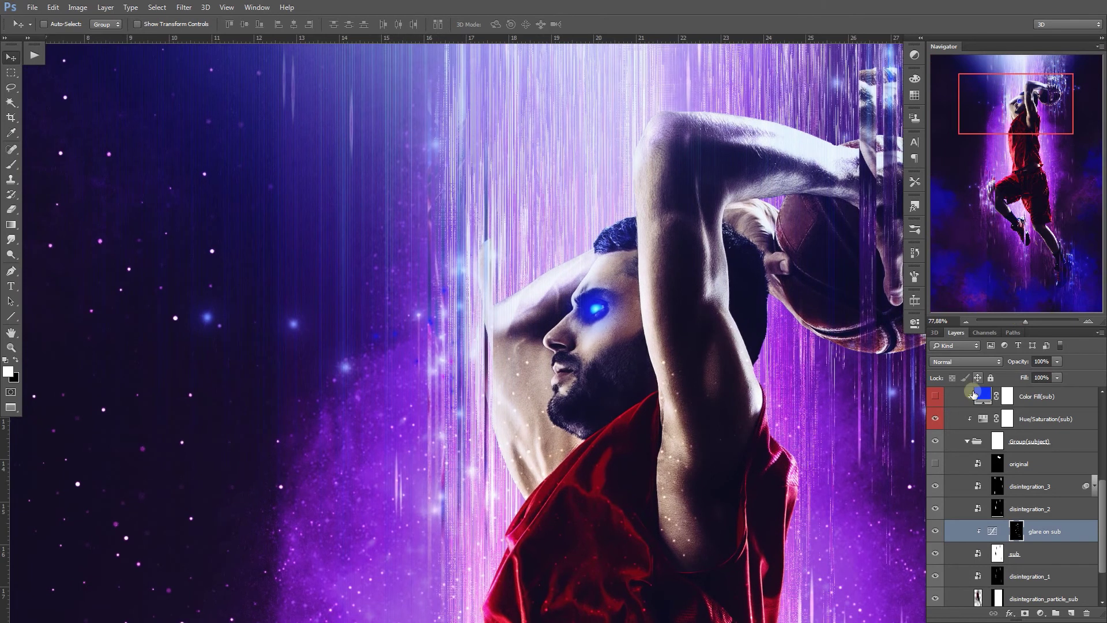
left_click(936, 531)
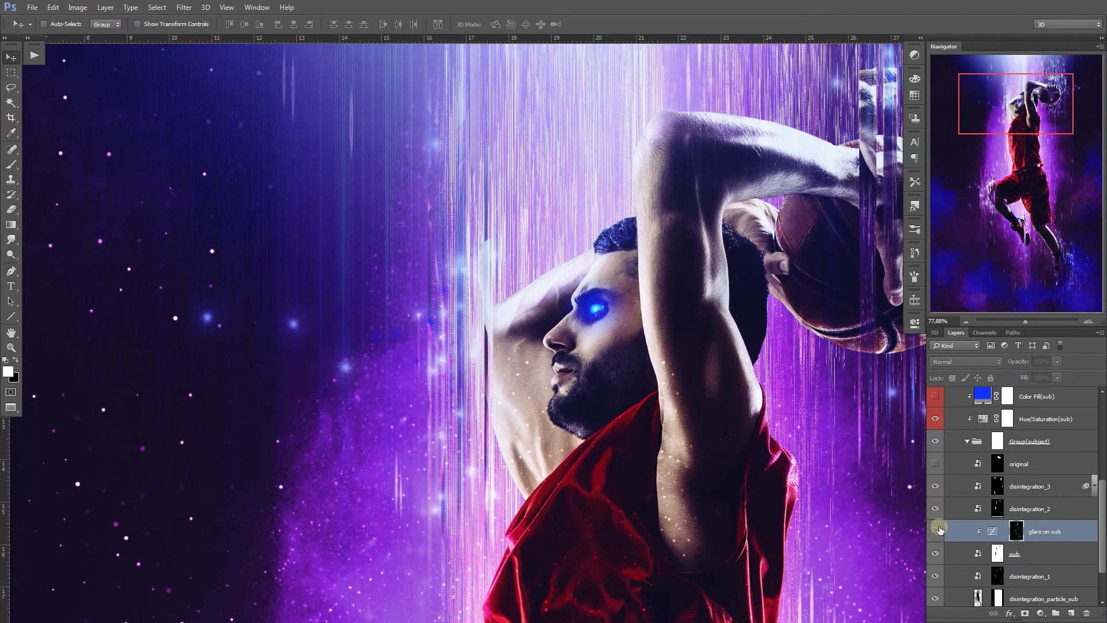
left_click(936, 533)
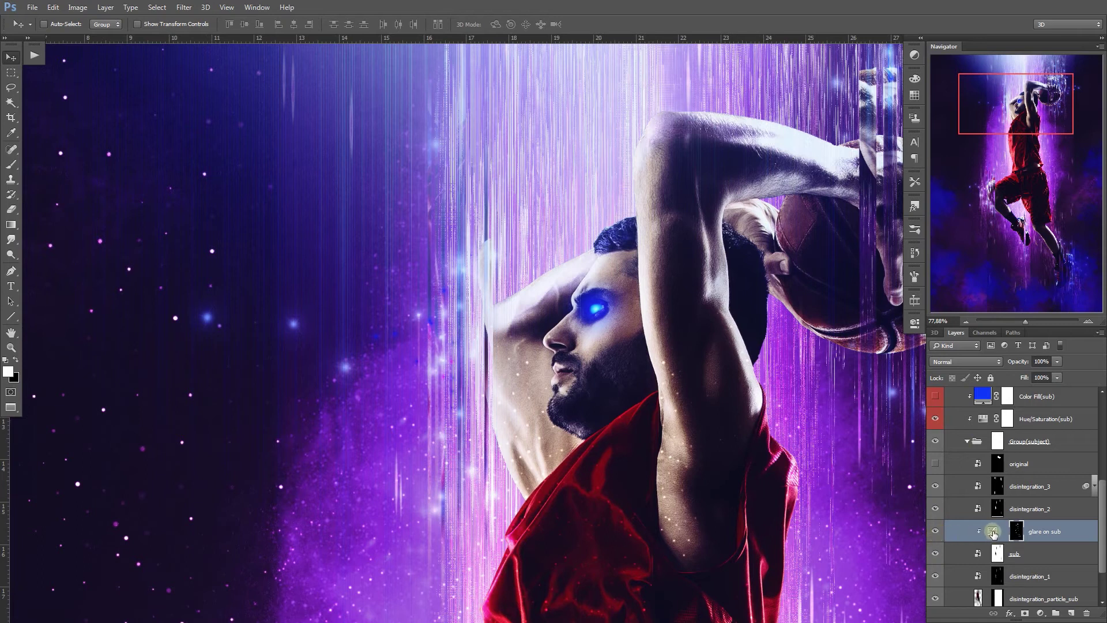
Step: Bend the Green channel curve of glare on sub upward
double_click(992, 533)
left_click(807, 365)
left_click(825, 388)
mouse_move(837, 432)
left_mouse_down()
mouse_move(814, 413)
mouse_move(825, 439)
mouse_move(799, 396)
mouse_move(820, 445)
left_mouse_up()
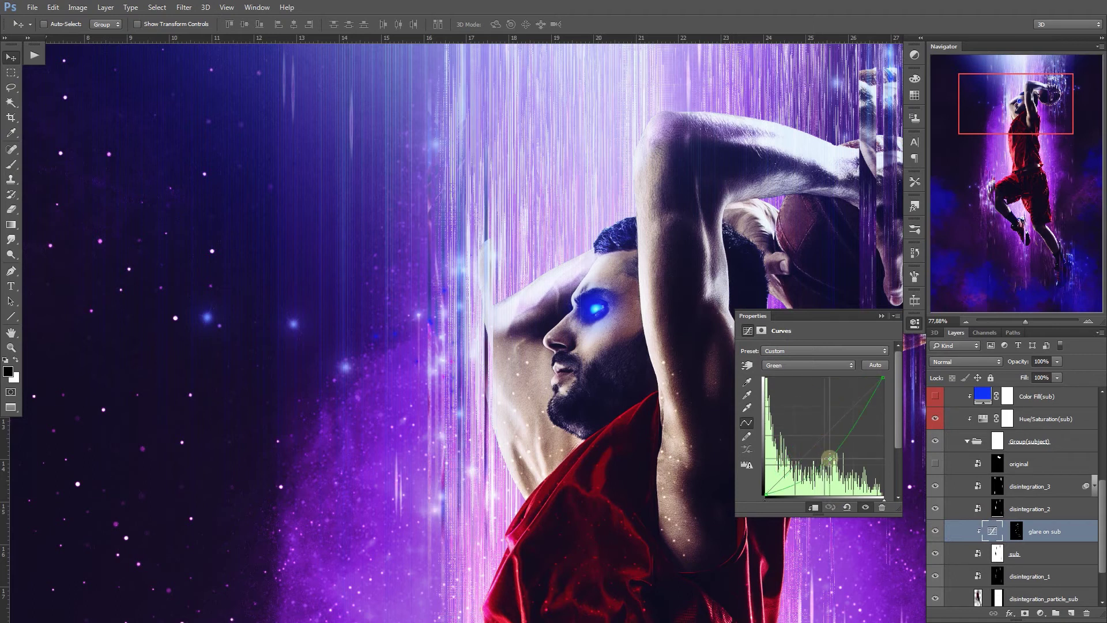
Step: Reshape the Blue channel curve and close the Curves properties
left_click(807, 365)
left_click(799, 403)
left_click(807, 365)
left_click(802, 396)
mouse_move(820, 433)
left_mouse_down()
mouse_move(833, 450)
mouse_move(808, 417)
mouse_move(813, 433)
left_mouse_up()
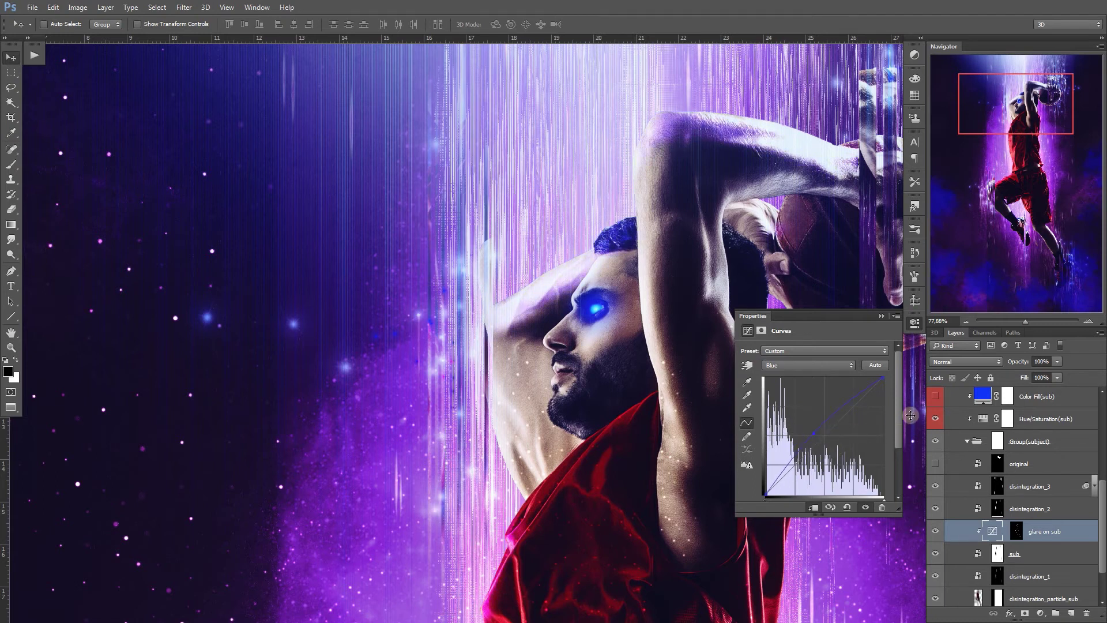
left_click(881, 316)
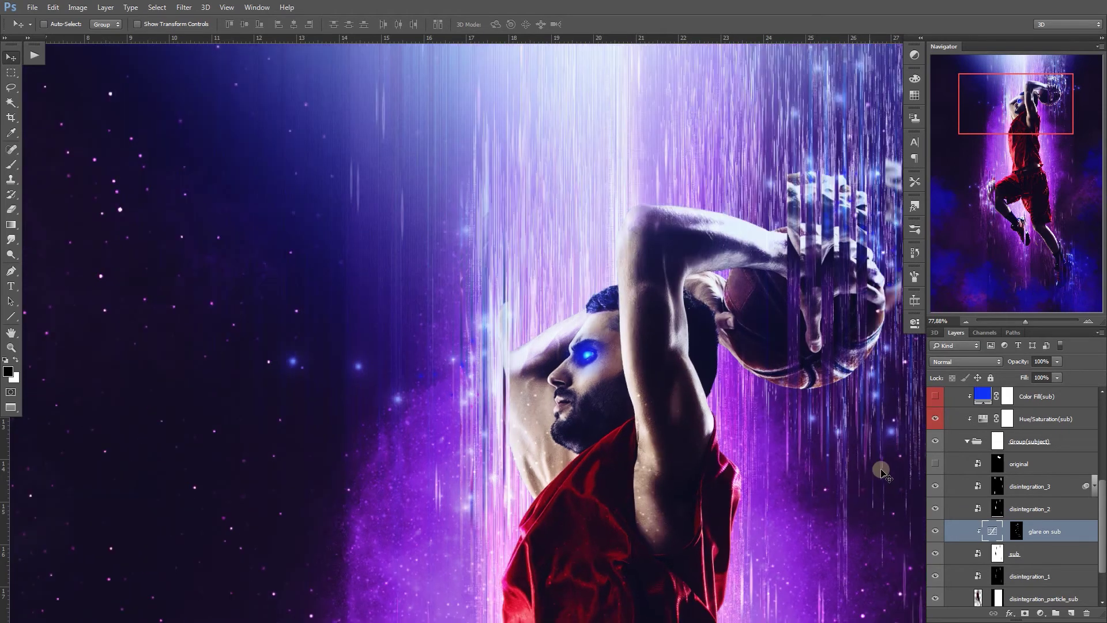
Step: Fit the whole image on screen and compare the sub layer on and off
key("ctrl+0")
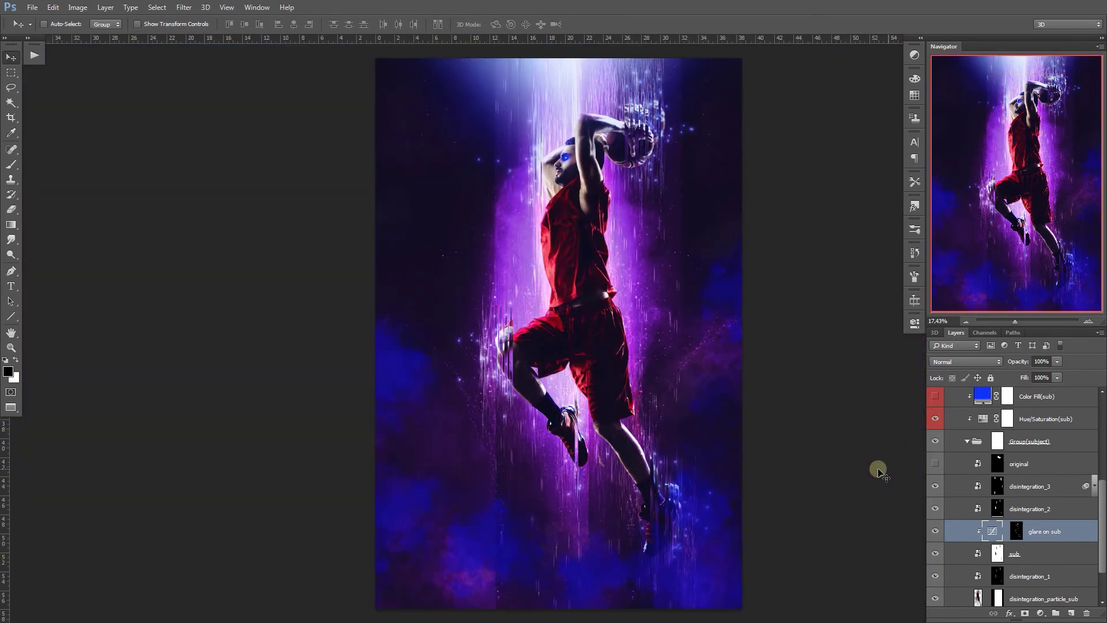
scroll(1095, 503, "down", 1)
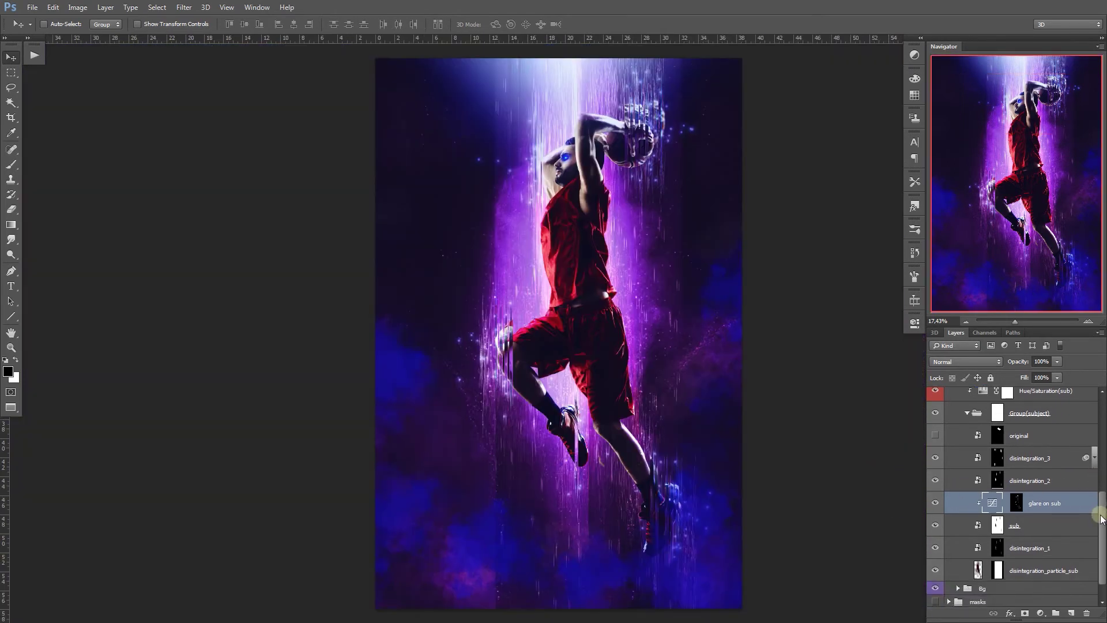
left_click(1065, 531)
left_click(936, 526)
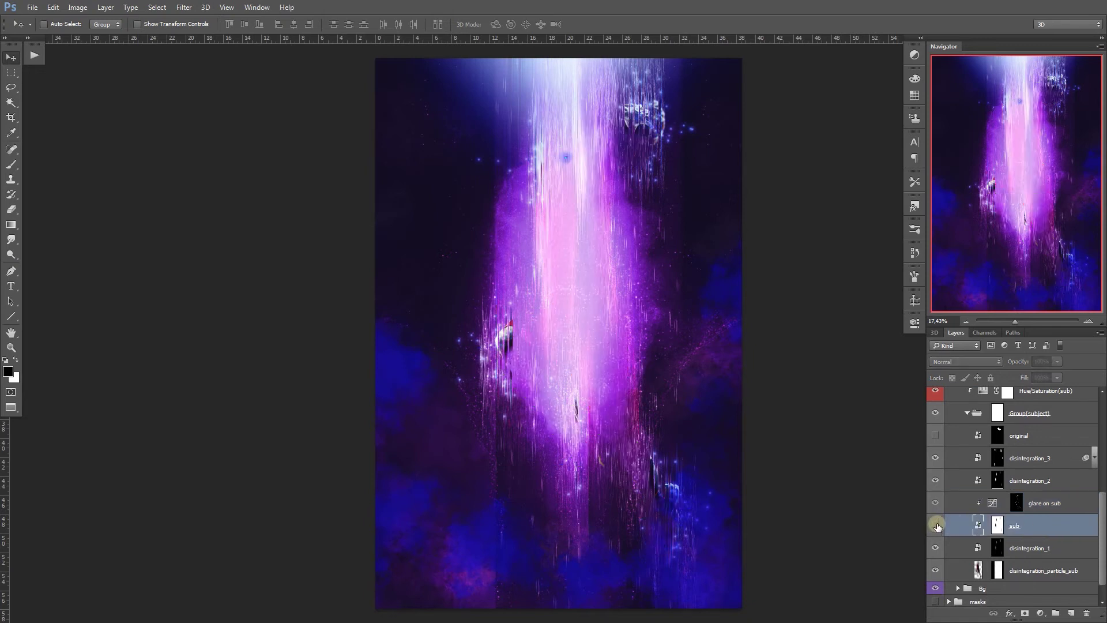
left_click(935, 525)
Step: Re-enable disintegration_1 and move its streaks about 3 cm up
left_click(1027, 548)
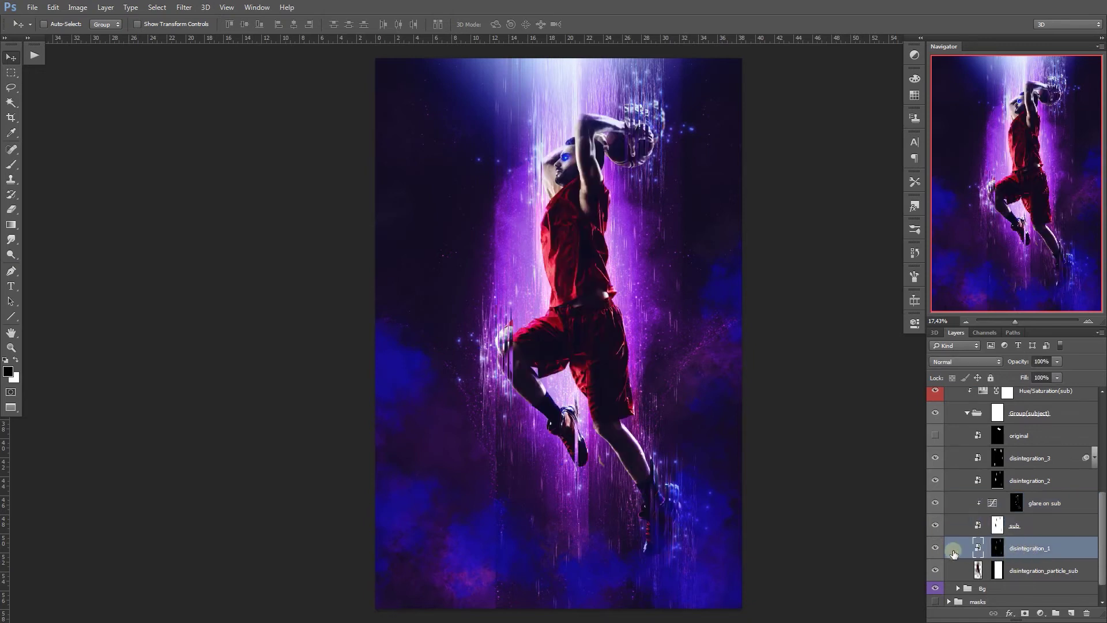
left_click(936, 547)
left_click_drag(535, 301, 534, 295)
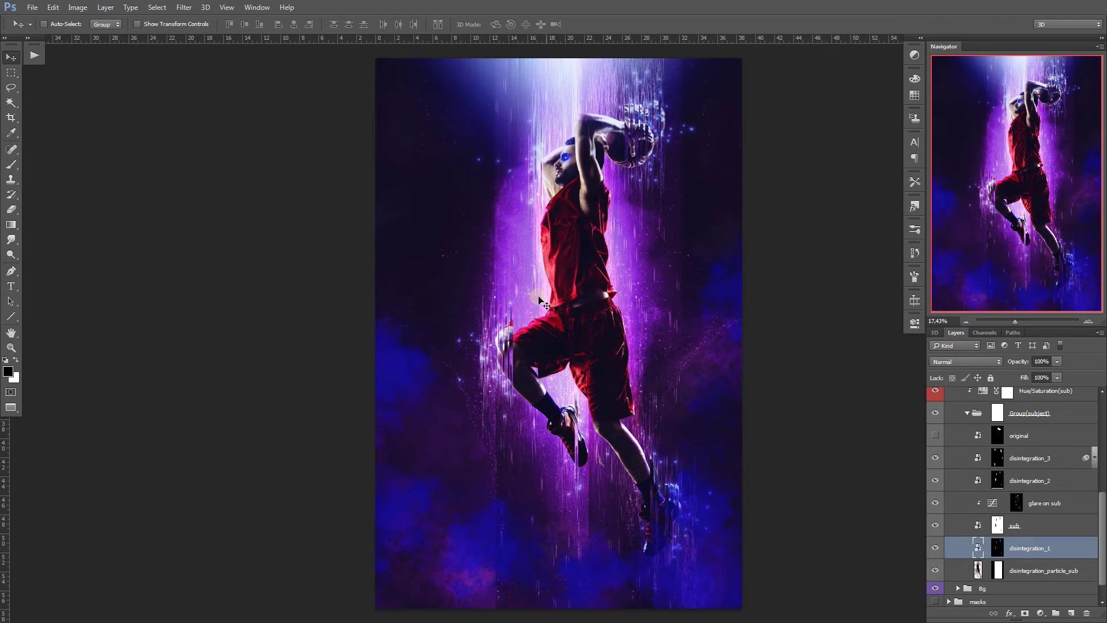
Step: Compare disintegration_particle_sub on and off, then collapse the Group(subject) folder
scroll(1066, 551, "down", 2)
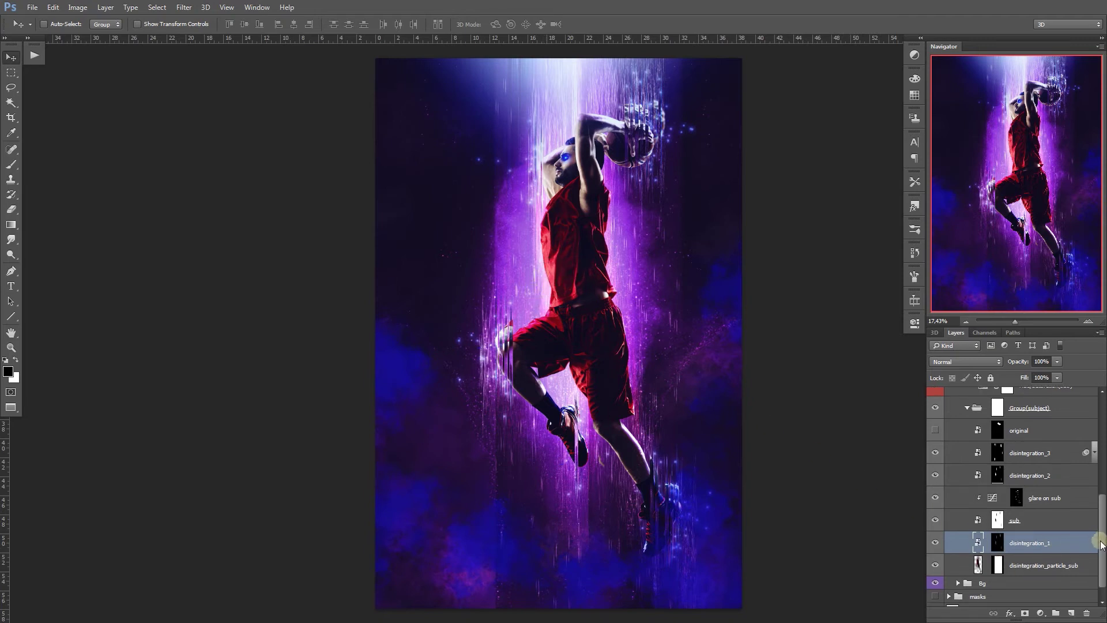
left_click(977, 558)
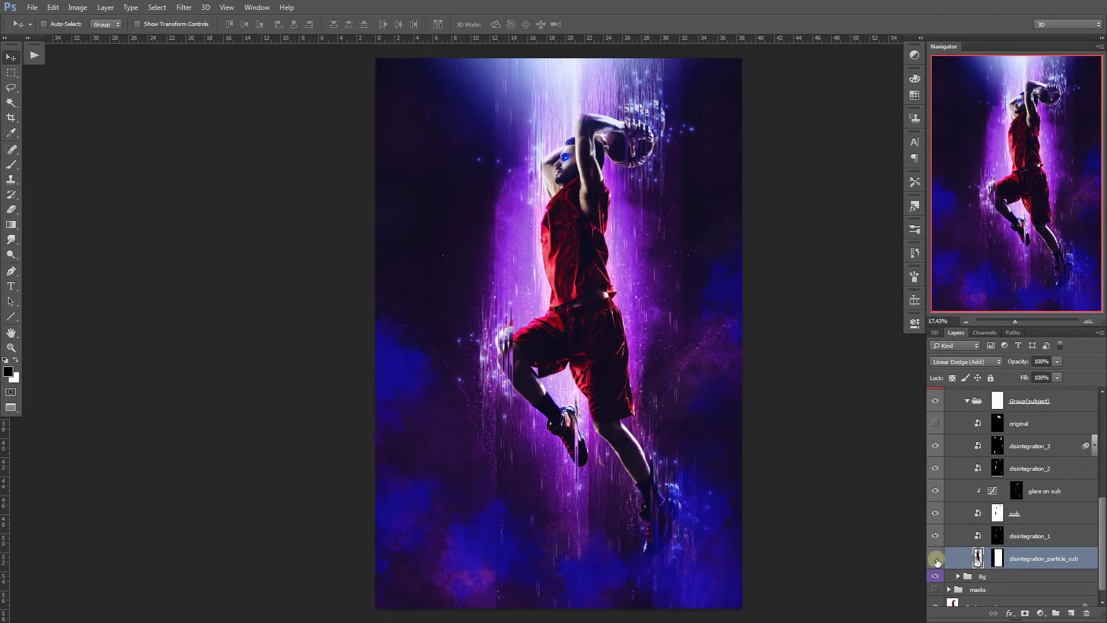
left_click(935, 559)
left_click(935, 560)
scroll(1032, 536, "up", 3)
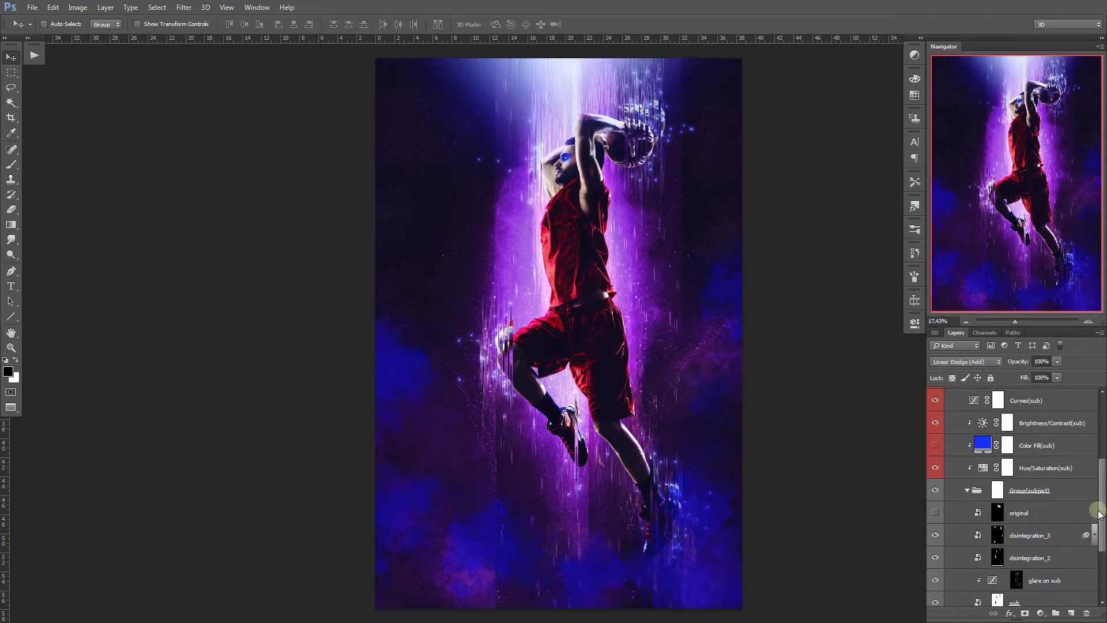
left_click(967, 486)
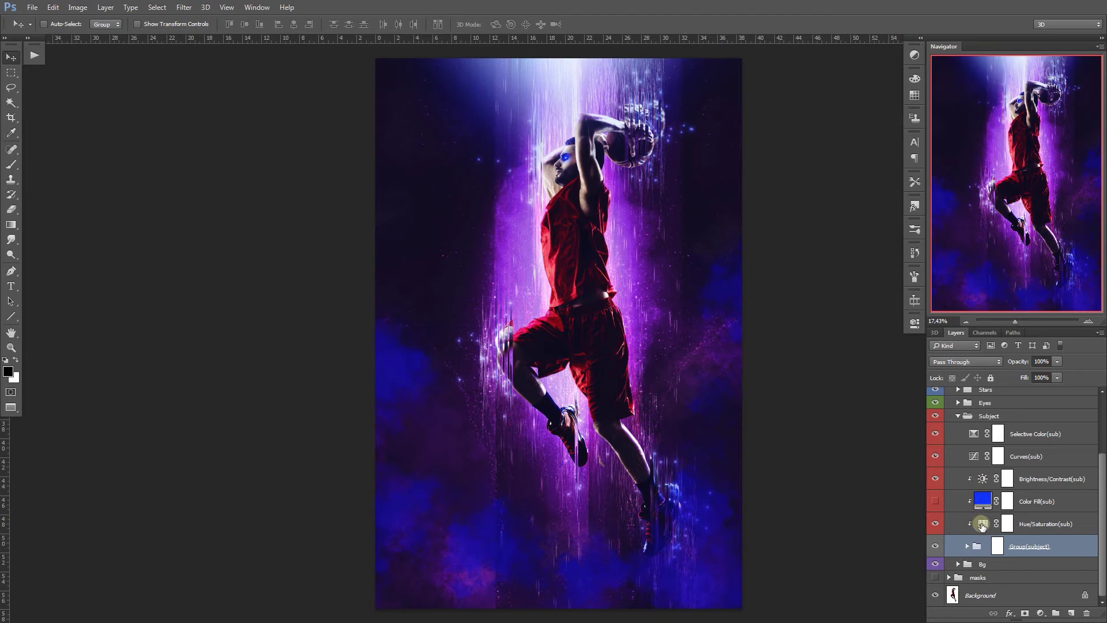
Step: Set Hue/Saturation(sub) to Hue -8 and Saturation -1, then compare it on and off
double_click(982, 524)
mouse_move(814, 393)
left_mouse_down()
mouse_move(810, 402)
mouse_move(825, 403)
mouse_move(796, 418)
mouse_move(803, 424)
left_mouse_up()
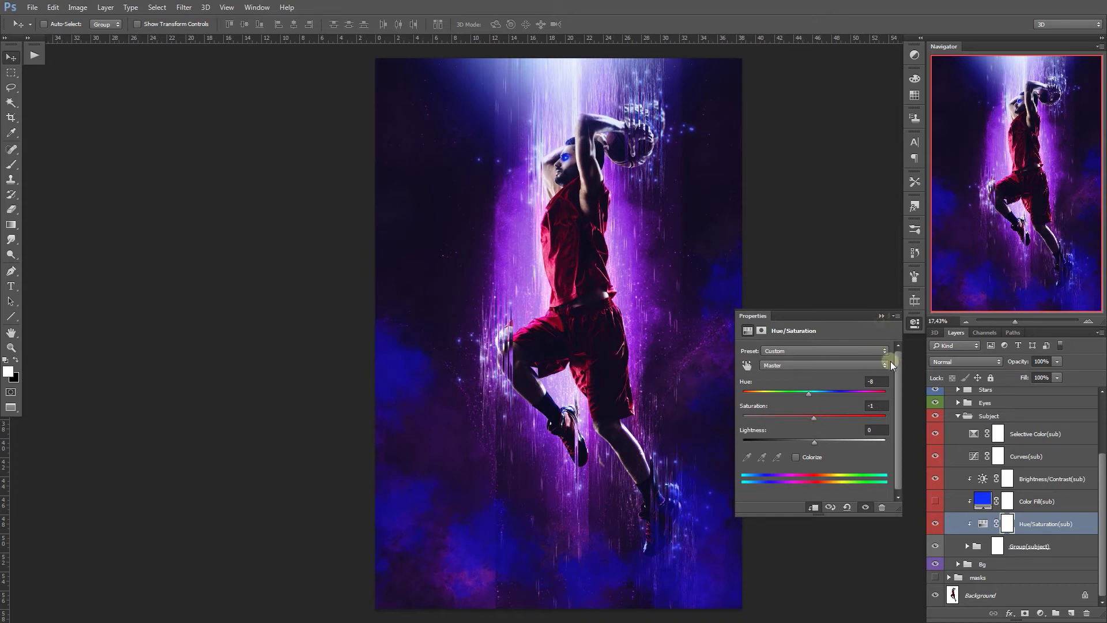
left_click(881, 316)
left_click(936, 523)
left_click(935, 524)
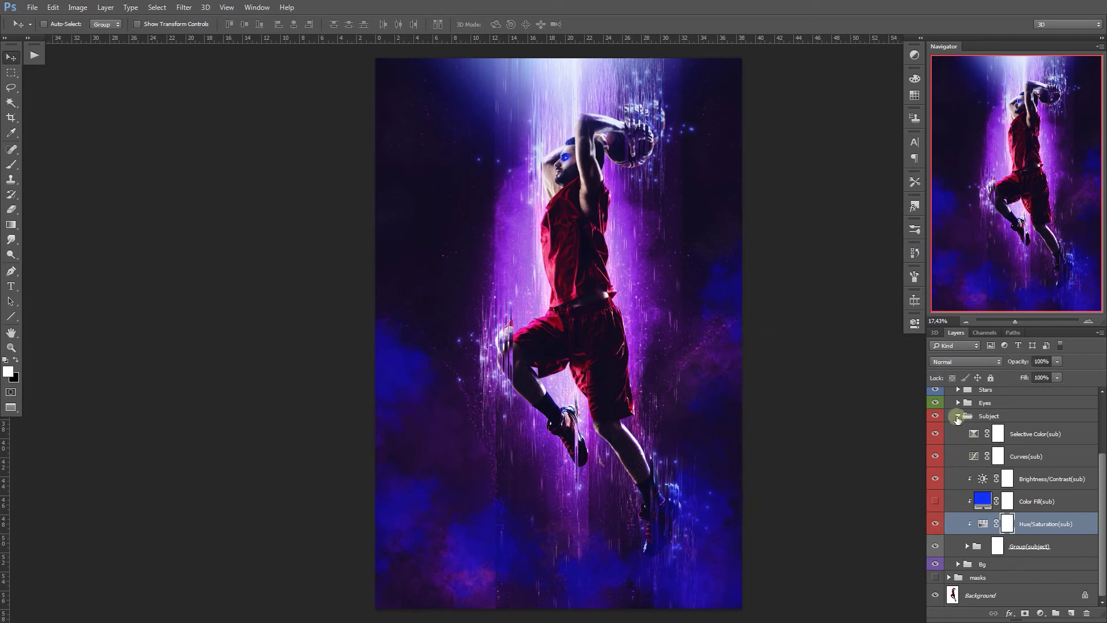
Step: Collapse Subject, compare the Eyes group on and off, and frame the player's face and ball
left_click(958, 416)
left_click(993, 488)
left_click(935, 487)
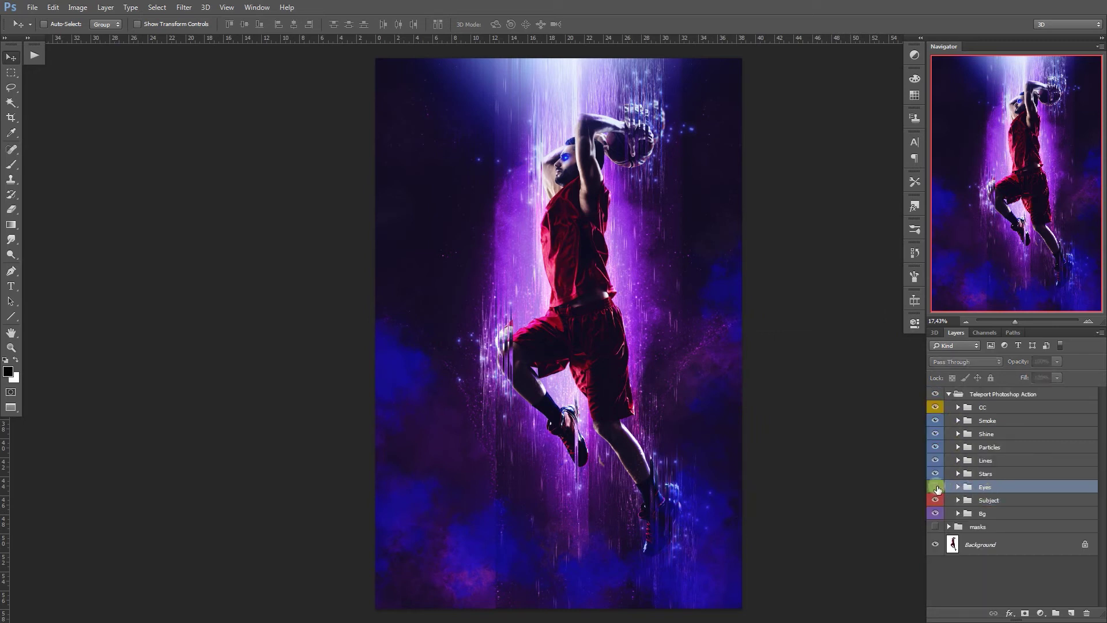
left_click(936, 488)
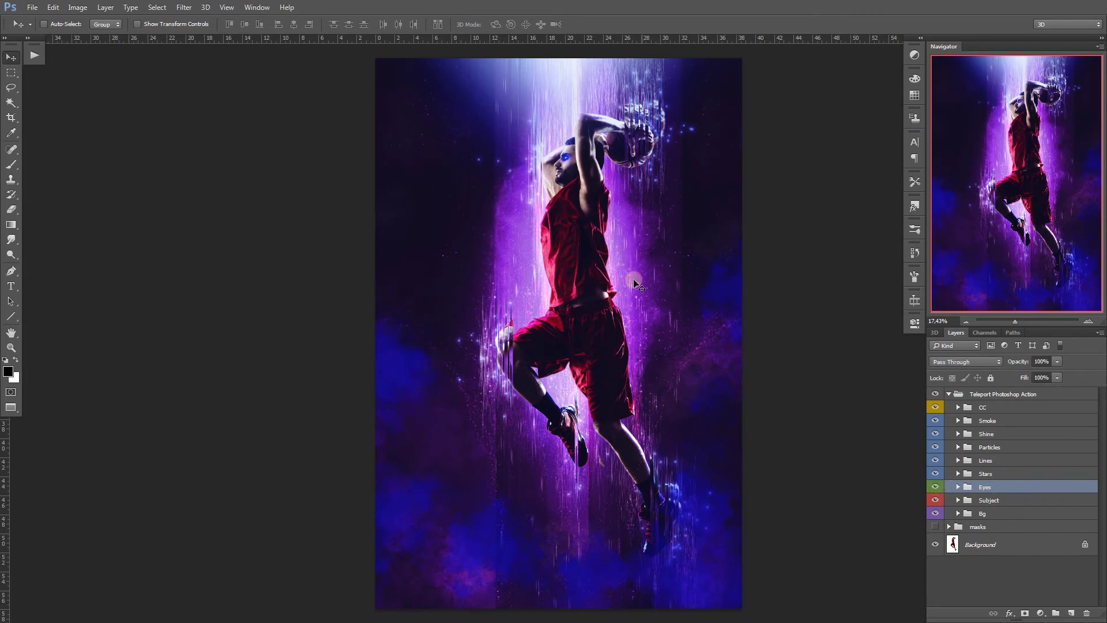
key("z")
mouse_move(566, 157)
left_mouse_down()
mouse_move(651, 167)
mouse_move(637, 166)
left_mouse_up()
key("v")
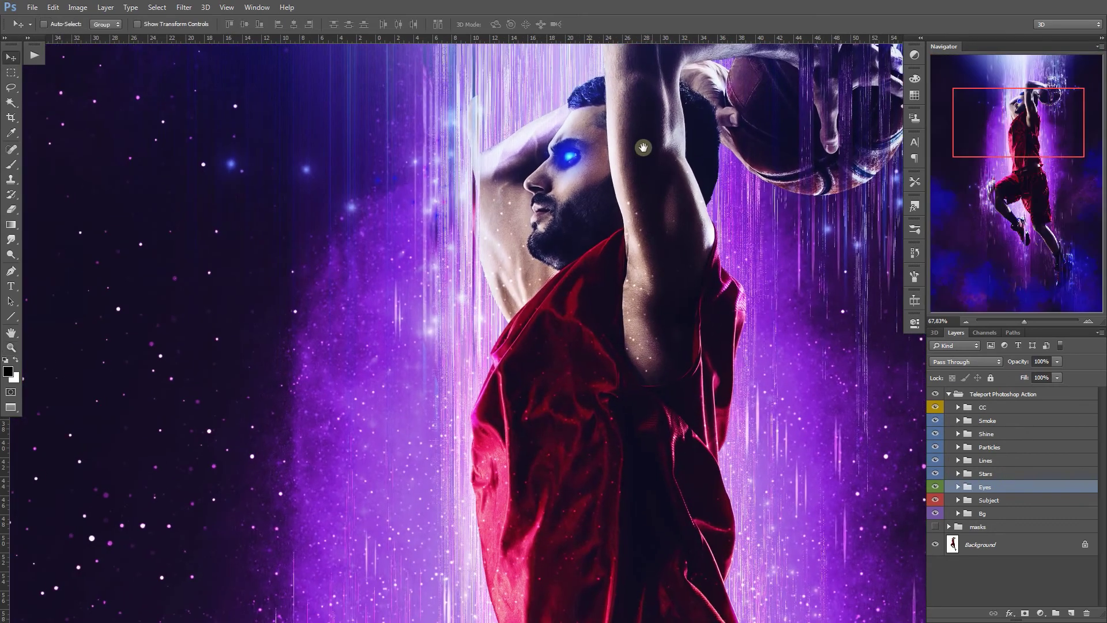
left_click_drag(627, 256, 556, 253)
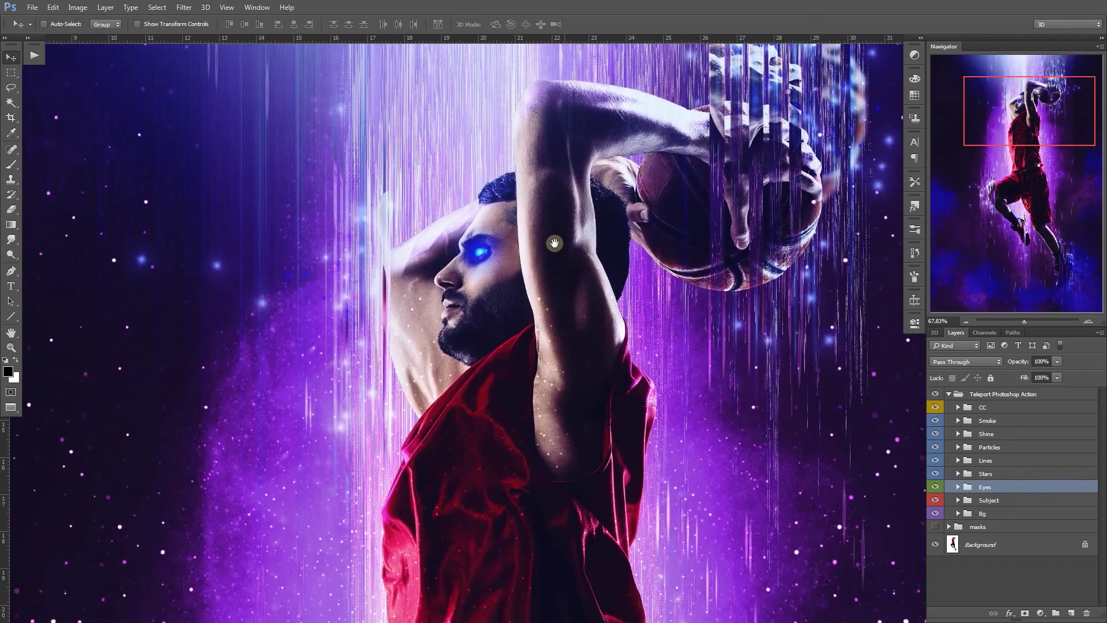
Step: Try several Hue/Saturation(eyes) hues, settling on -10 with saturation +39 to keep blue
left_click(958, 487)
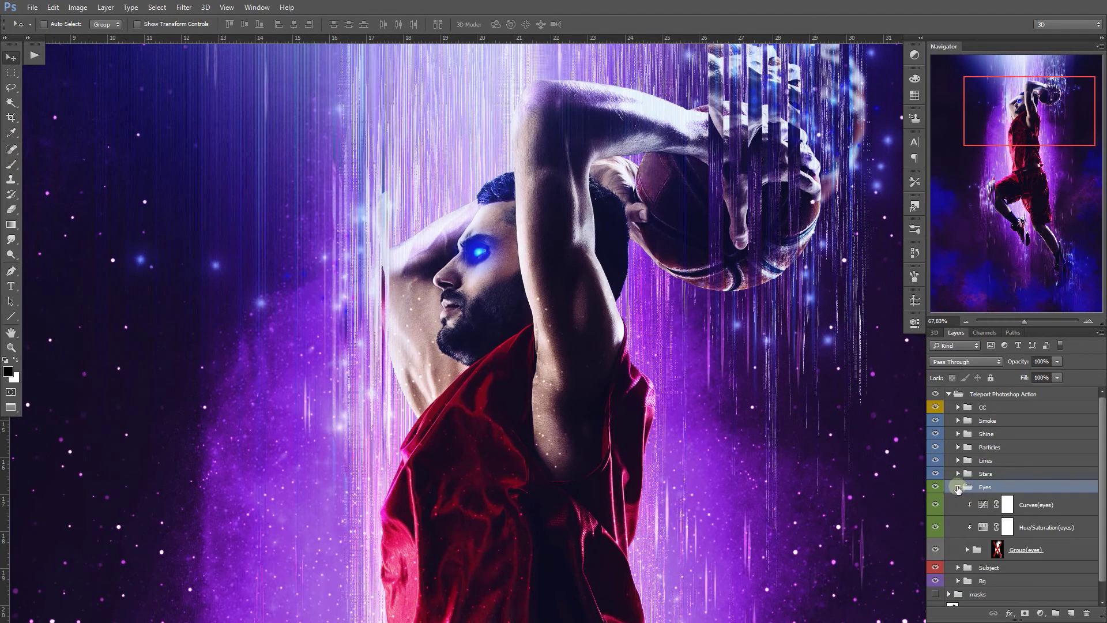
double_click(981, 526)
left_click_drag(833, 389, 848, 393)
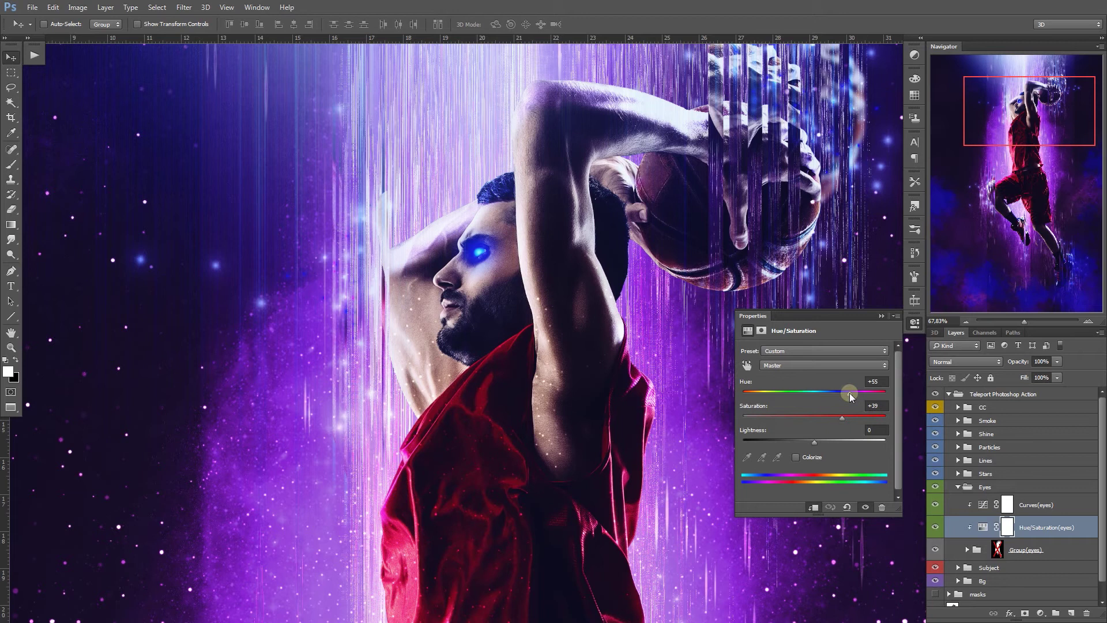
left_click_drag(849, 393, 871, 395)
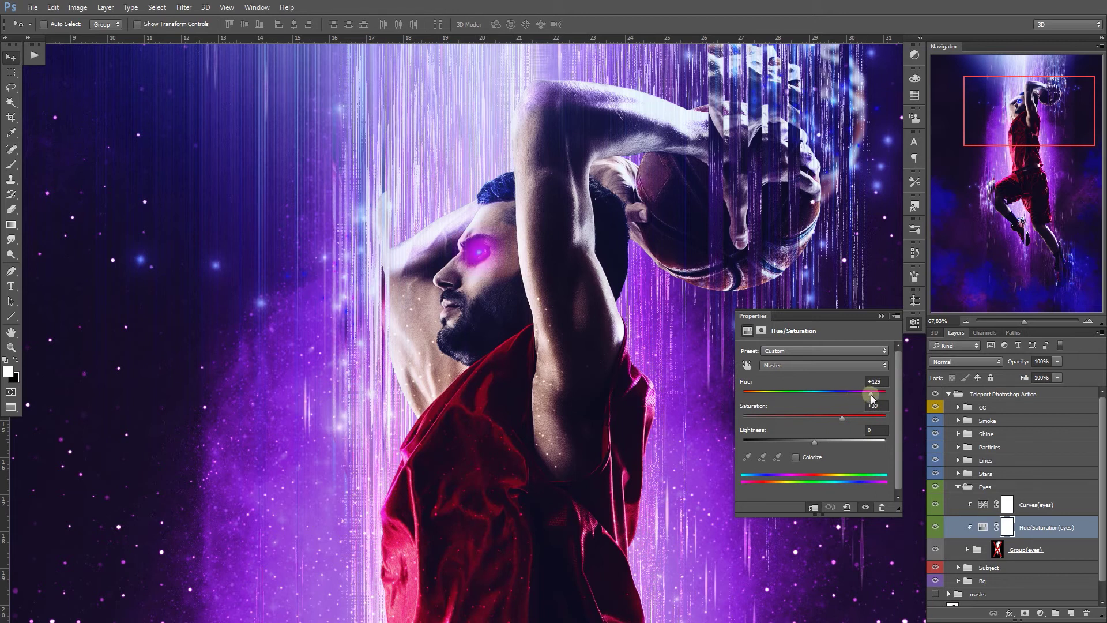
left_click_drag(870, 394, 879, 396)
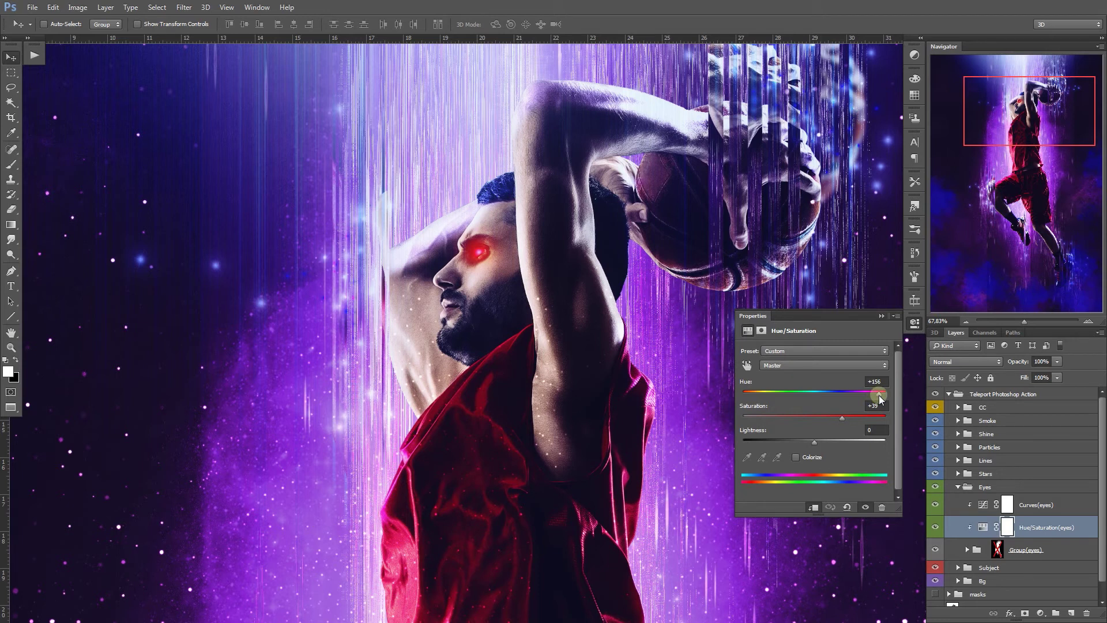
left_click_drag(878, 395, 790, 405)
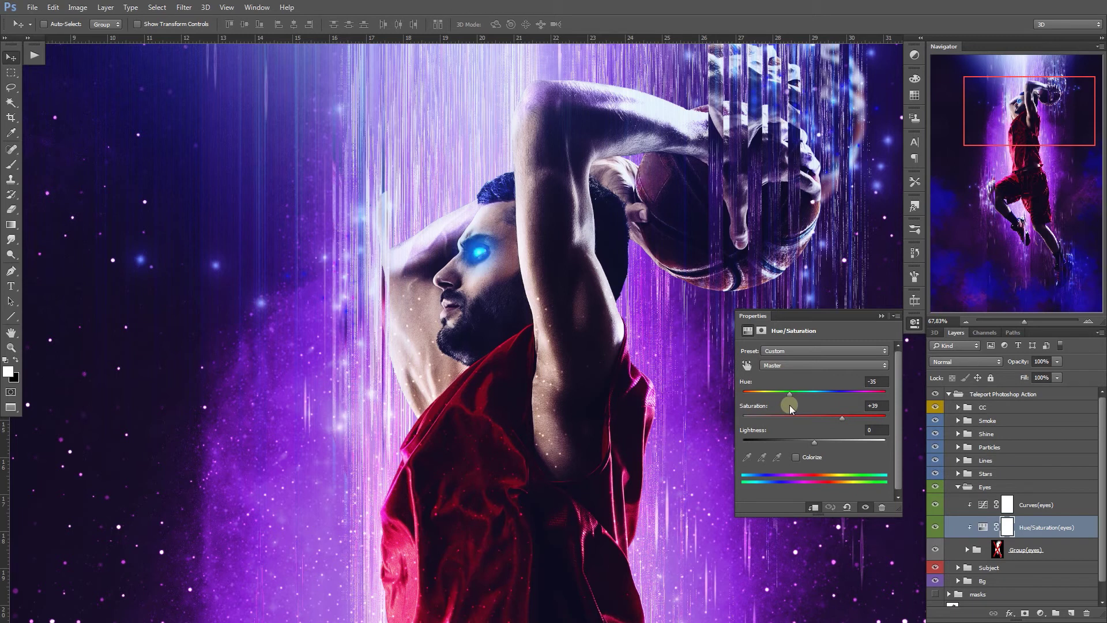
mouse_move(790, 404)
left_mouse_down()
mouse_move(767, 414)
mouse_move(800, 411)
left_mouse_up()
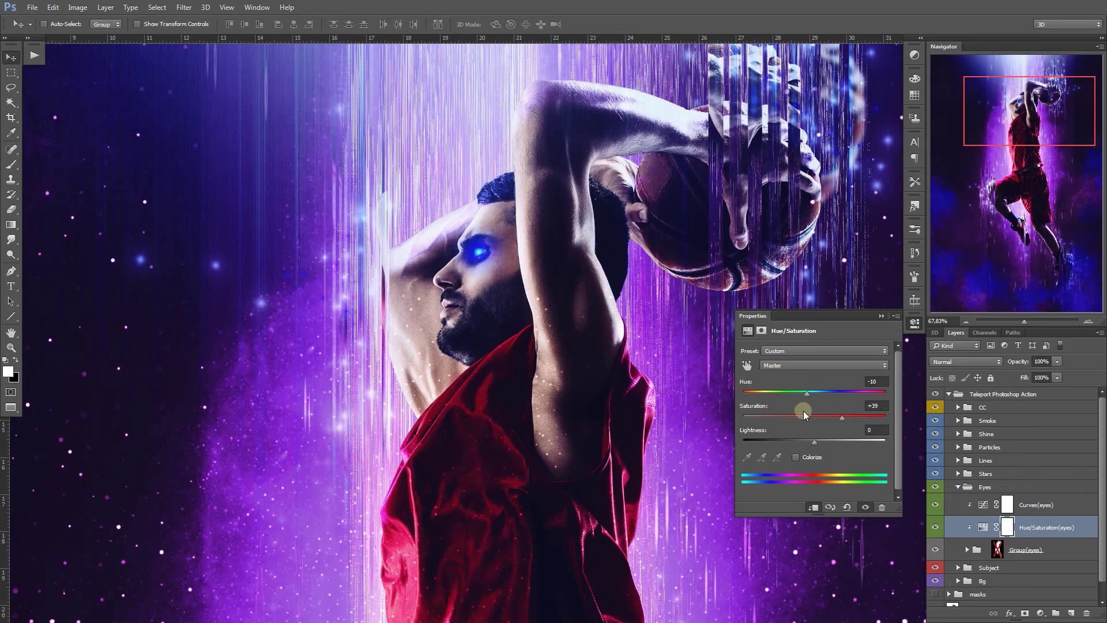
Step: Expand Group(eyes) and compare the right eye glow on and off
key("z")
left_click(637, 371)
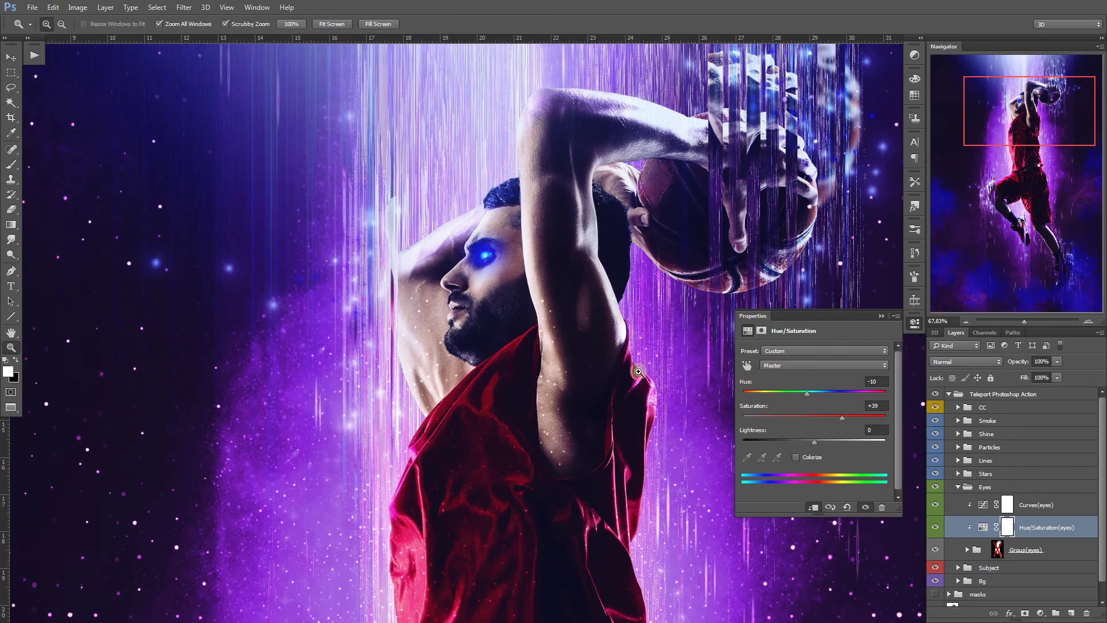
left_click_drag(638, 372, 688, 466)
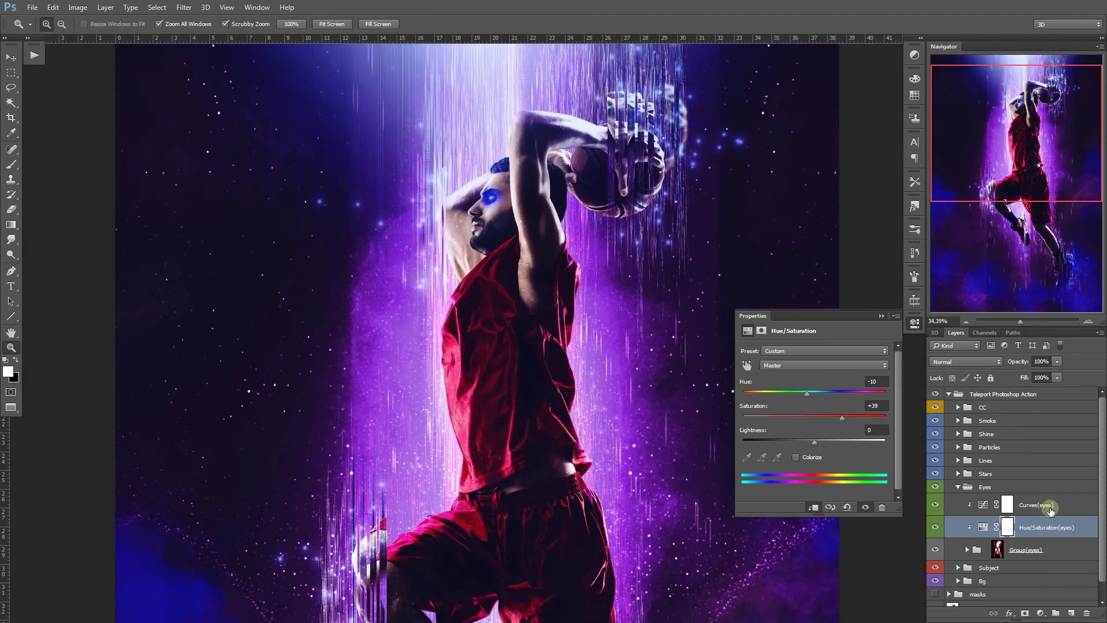
scroll(1092, 506, "down", 1)
left_click(967, 537)
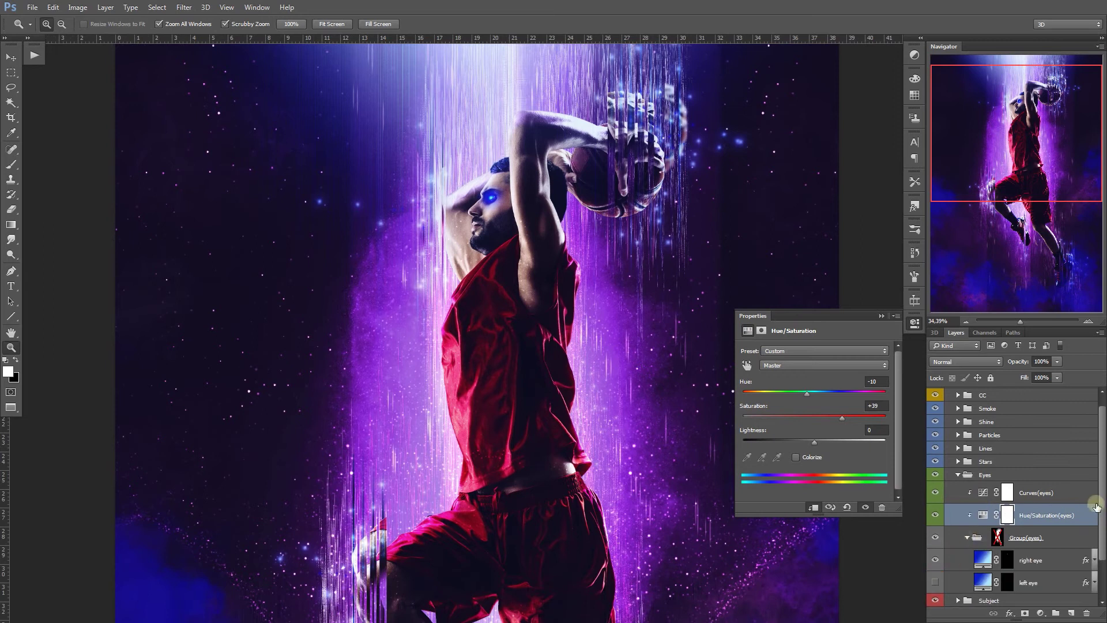
scroll(1097, 506, "down", 1)
left_click(1037, 536)
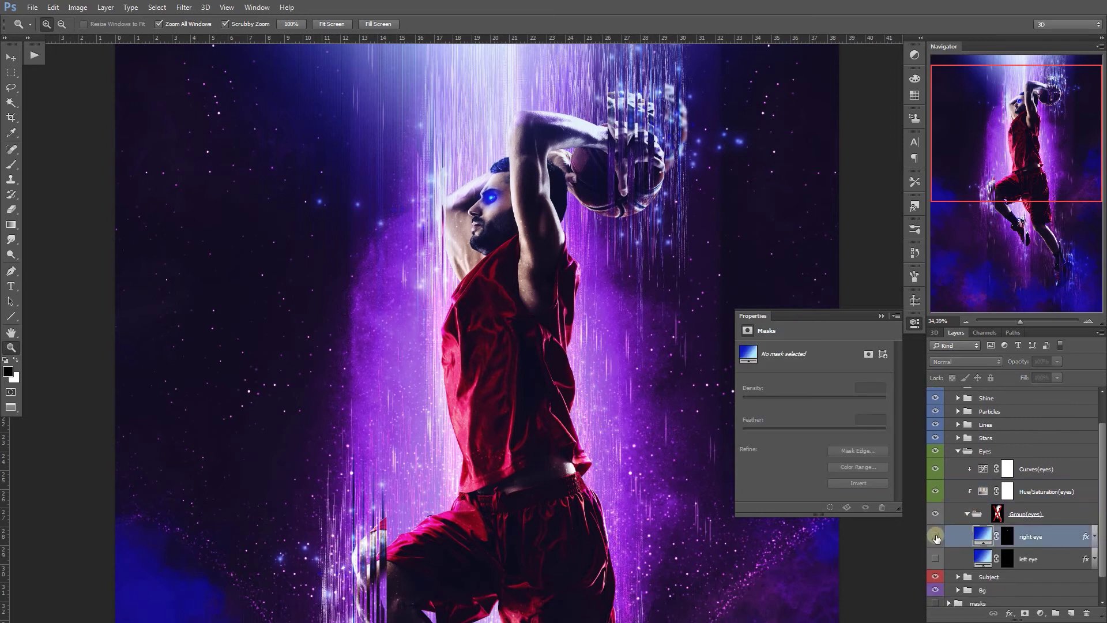
left_click(936, 536)
left_click(935, 537)
Step: View the right eye mask alone, reveal its effects, and zoom in on the glowing eye
left_click(1007, 537)
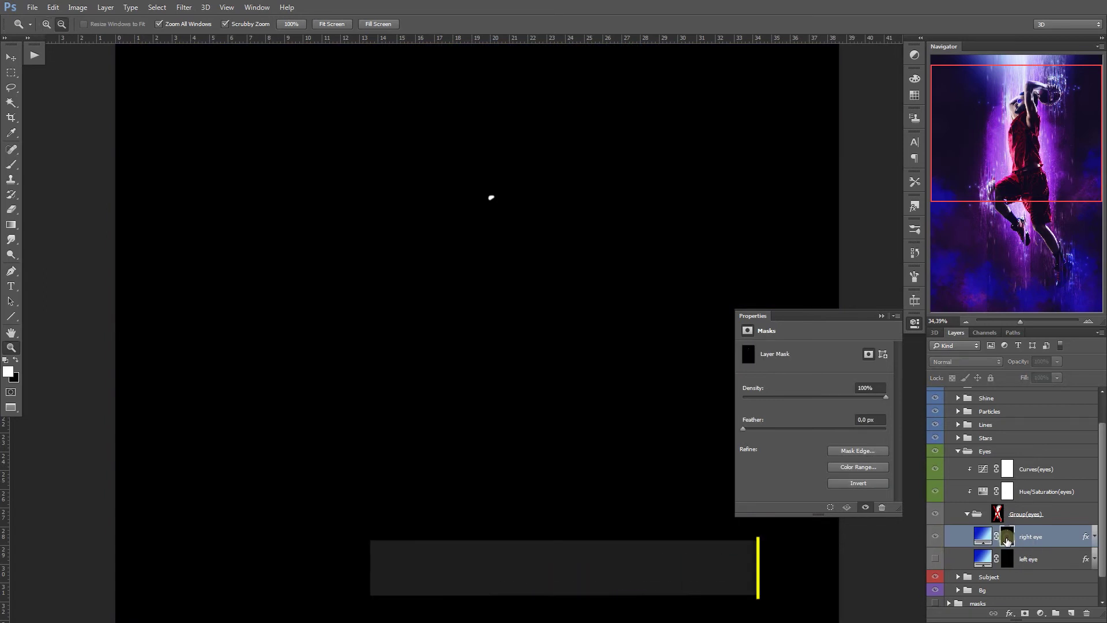
left_click(1007, 538, "alt")
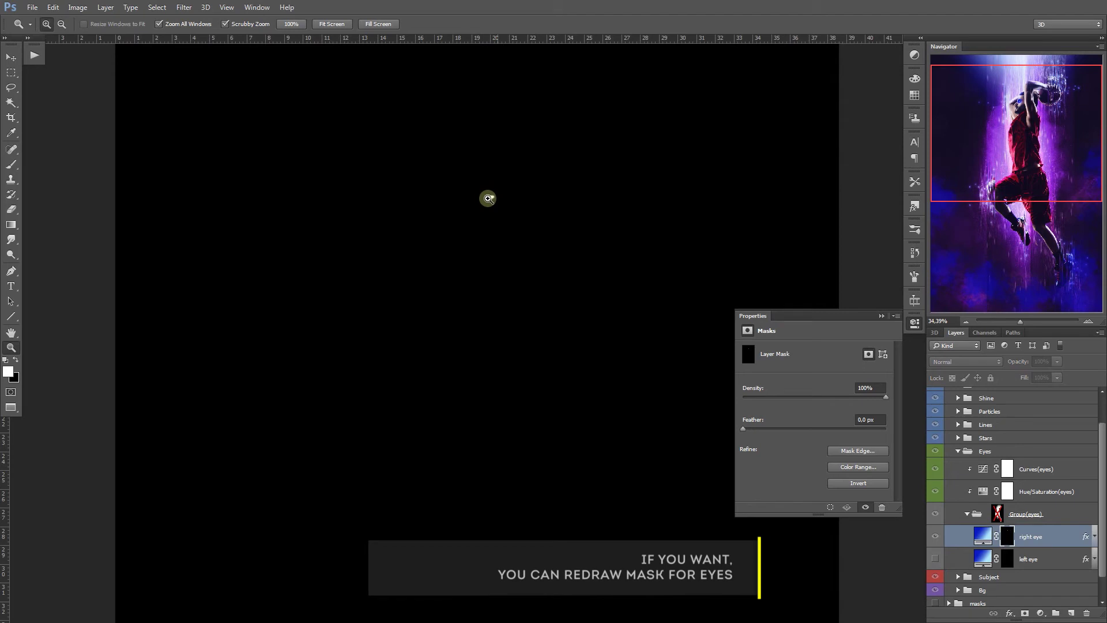
key("b")
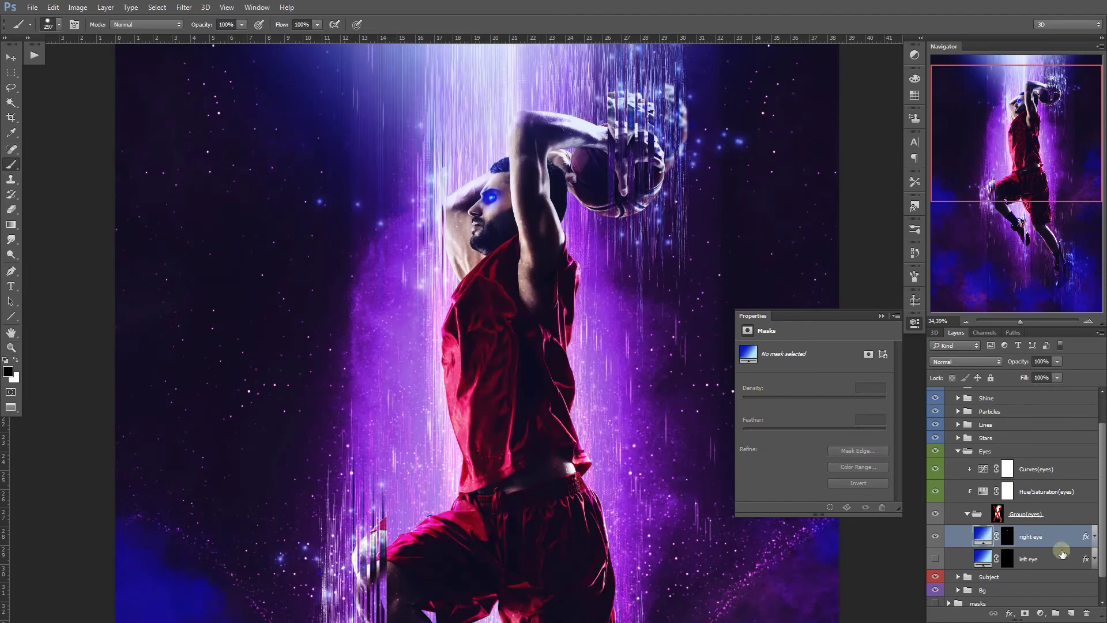
left_click(982, 535)
left_click(1093, 536)
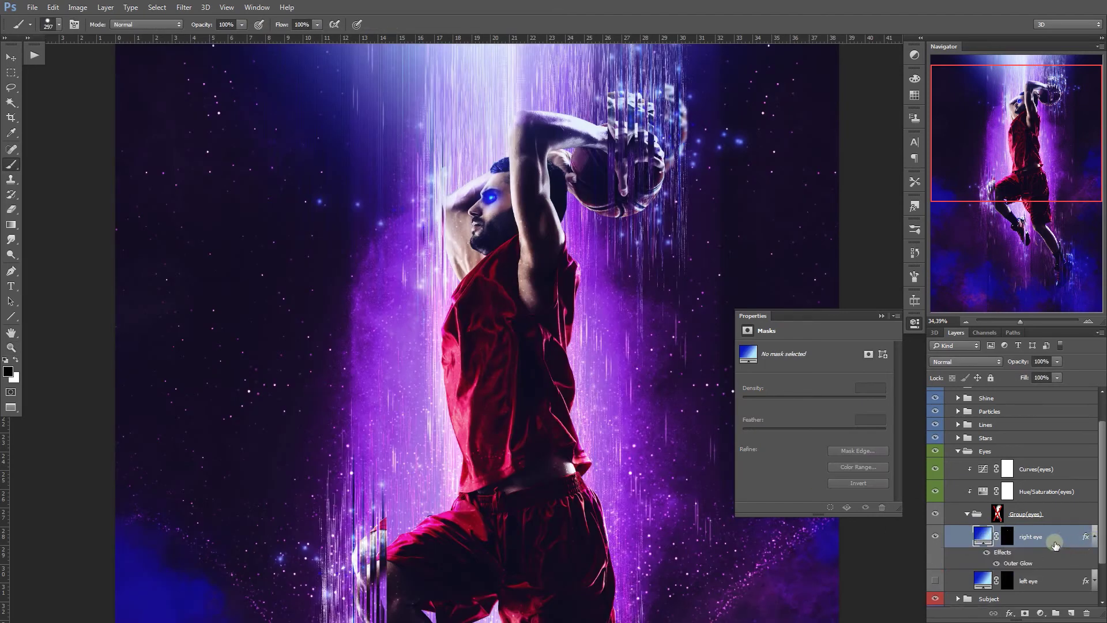
key("z")
left_click(495, 196)
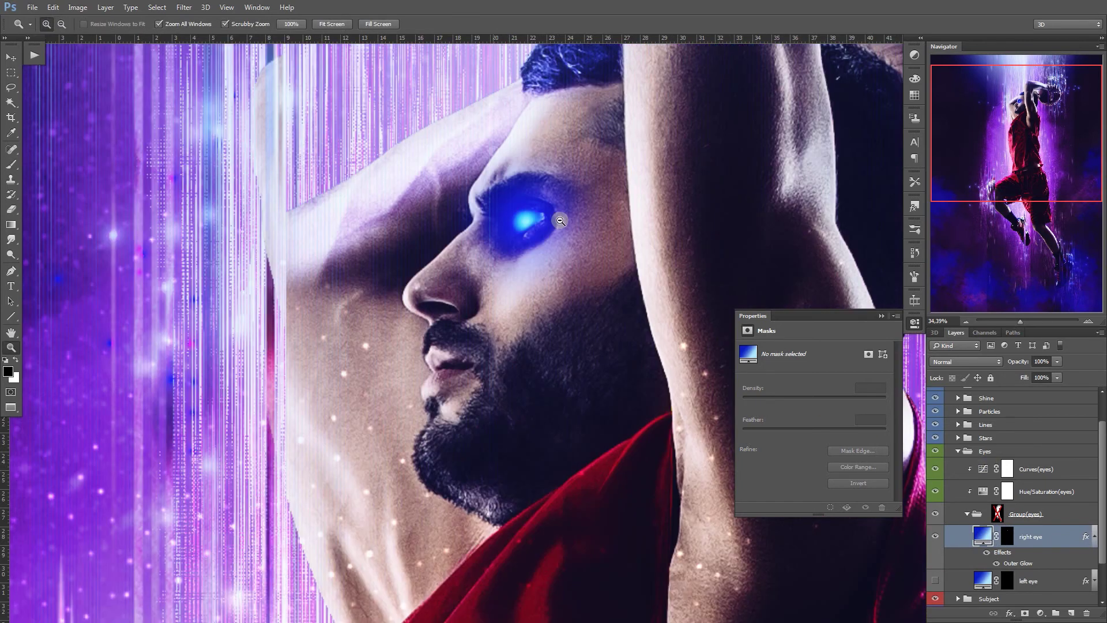
left_click_drag(496, 196, 535, 220)
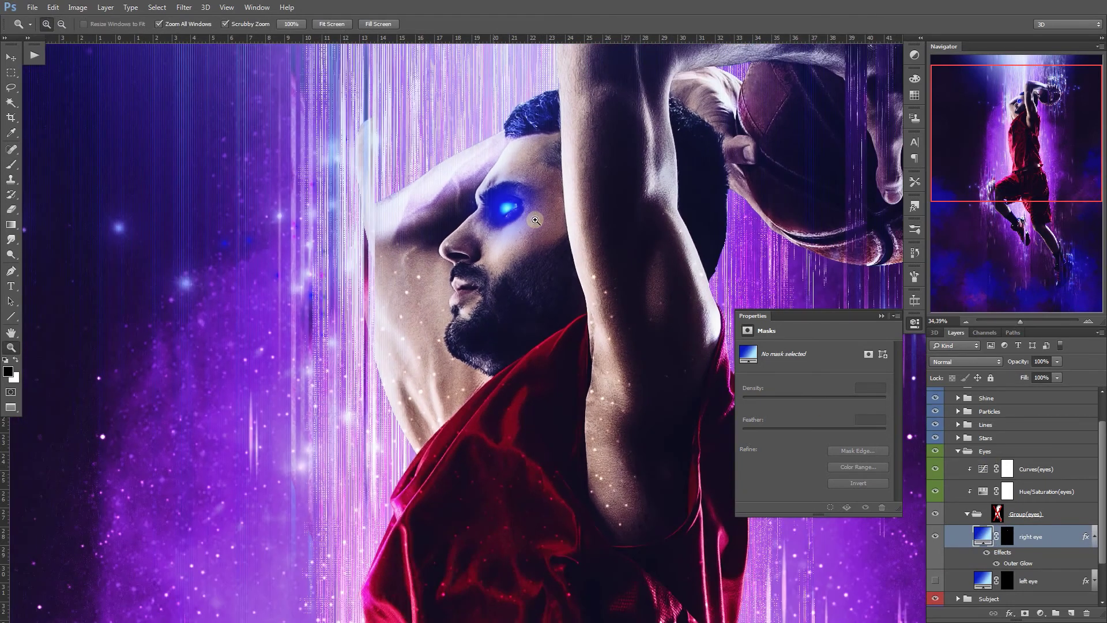
key("b")
left_click(881, 316)
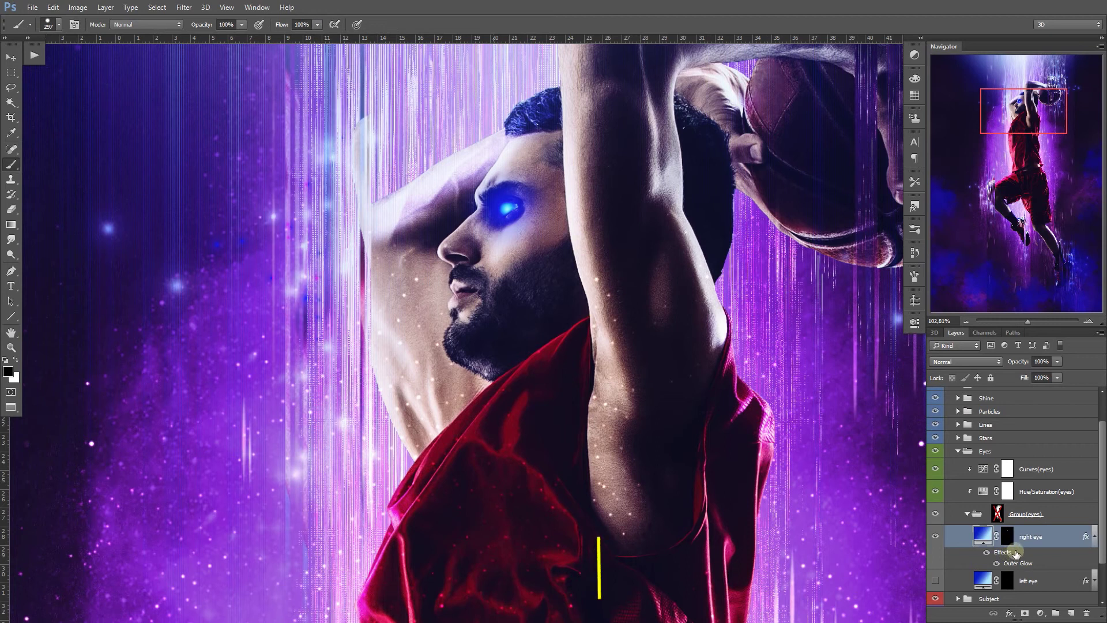
Step: Lower the right eye's Outer Glow spread to 17%, then zoom out to the whole artwork
double_click(1009, 551)
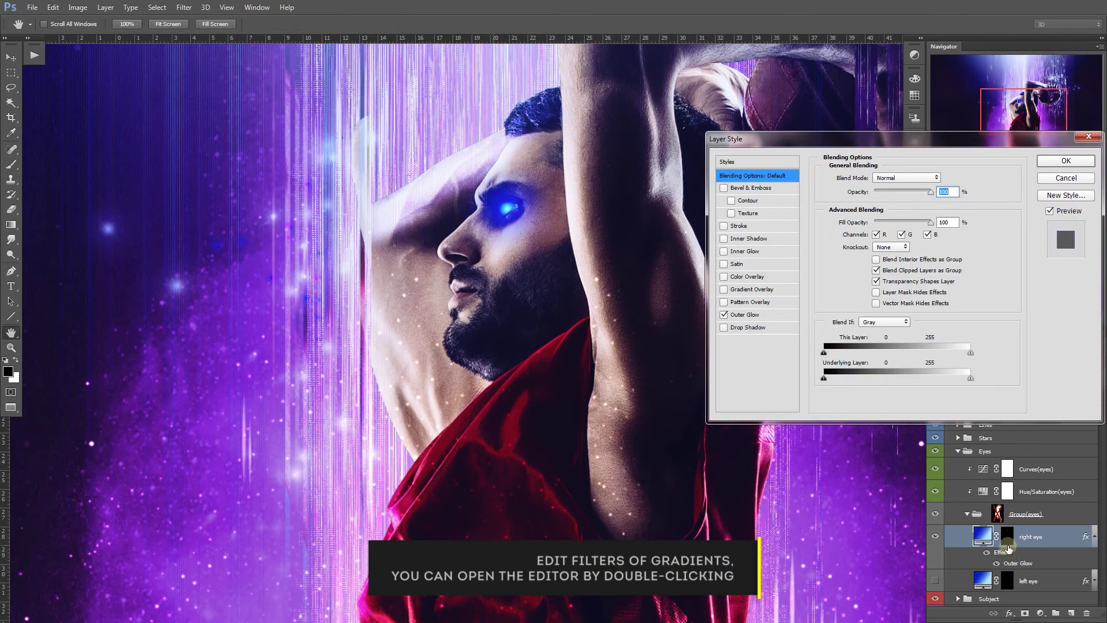
left_click(767, 316)
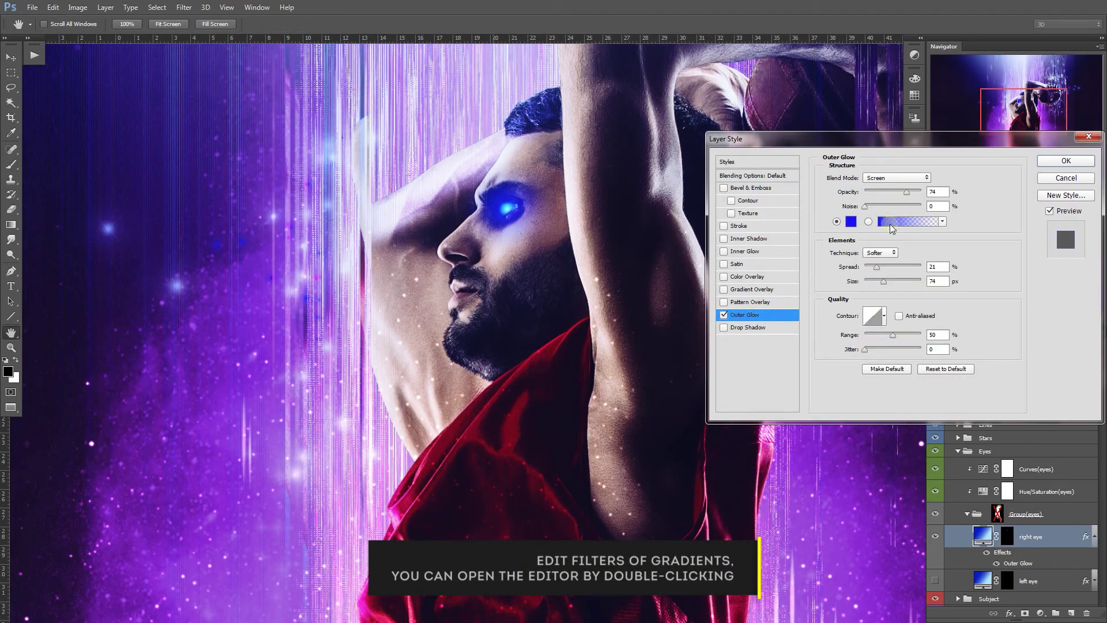
left_click_drag(874, 266, 881, 285)
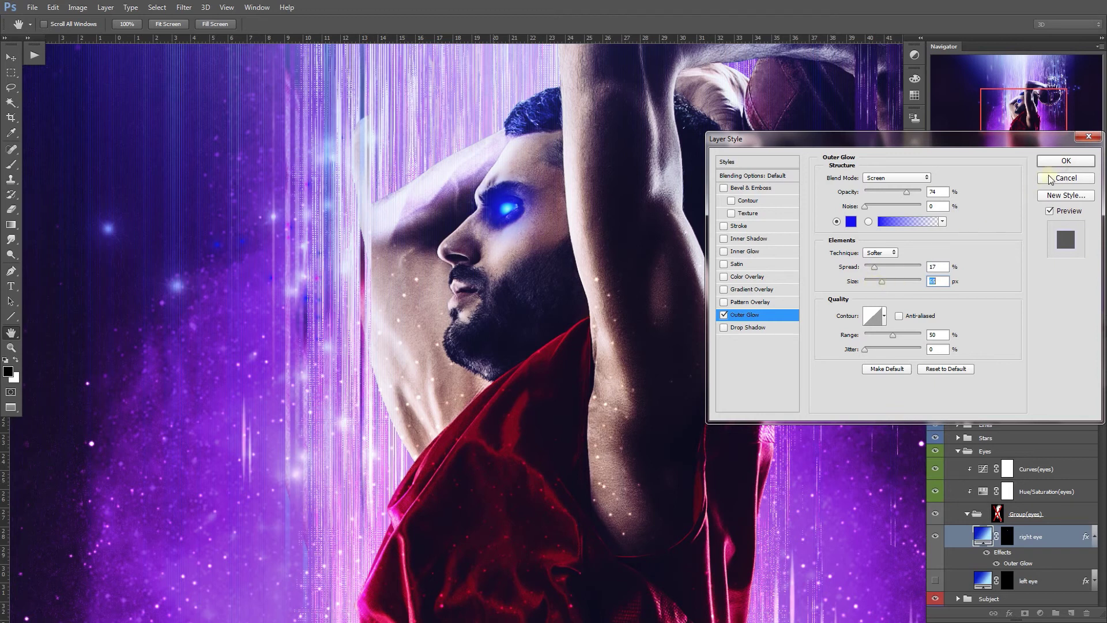
left_click(1051, 164)
key("z")
left_click_drag(767, 324, 699, 321)
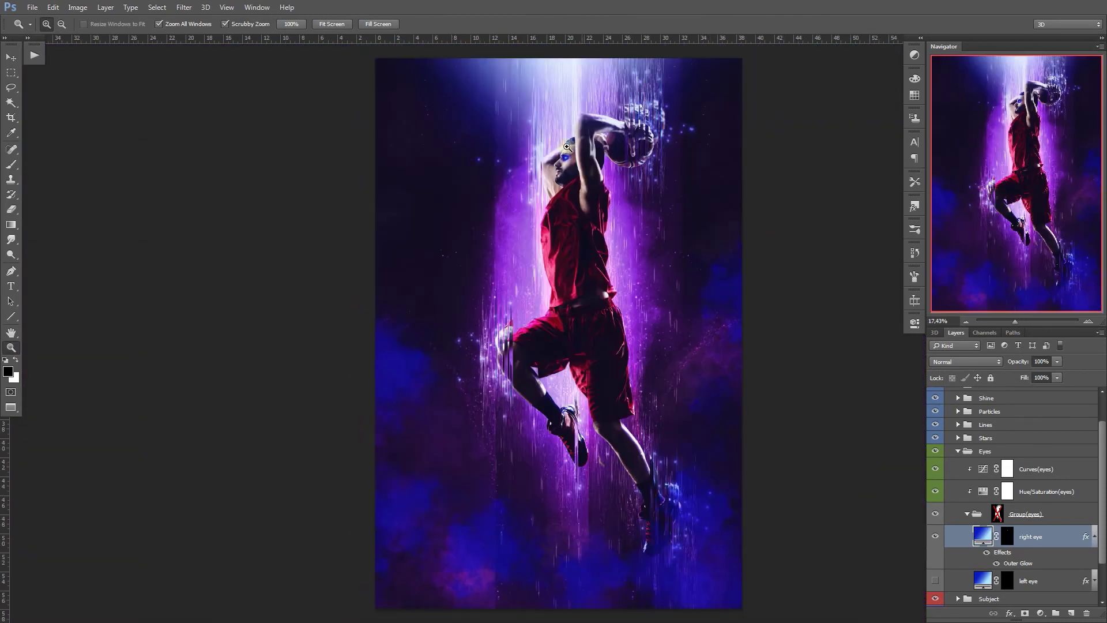
Step: Colorize Hue/Saturation(stars) at hue about 290 and saturation 70, then collapse the Stars group
left_click(972, 511)
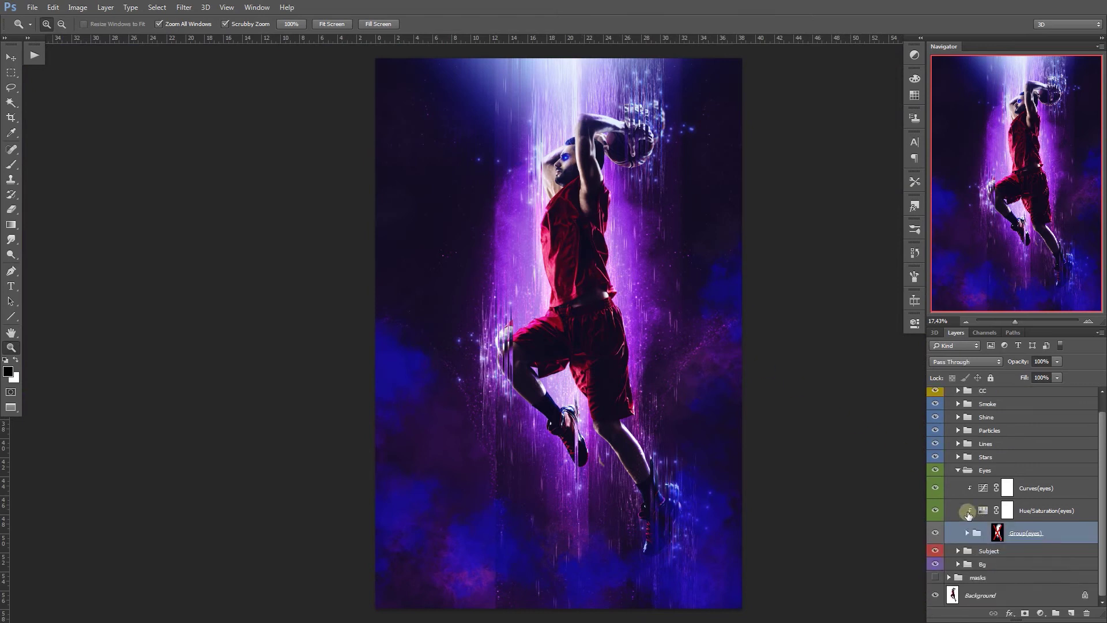
left_click(958, 476)
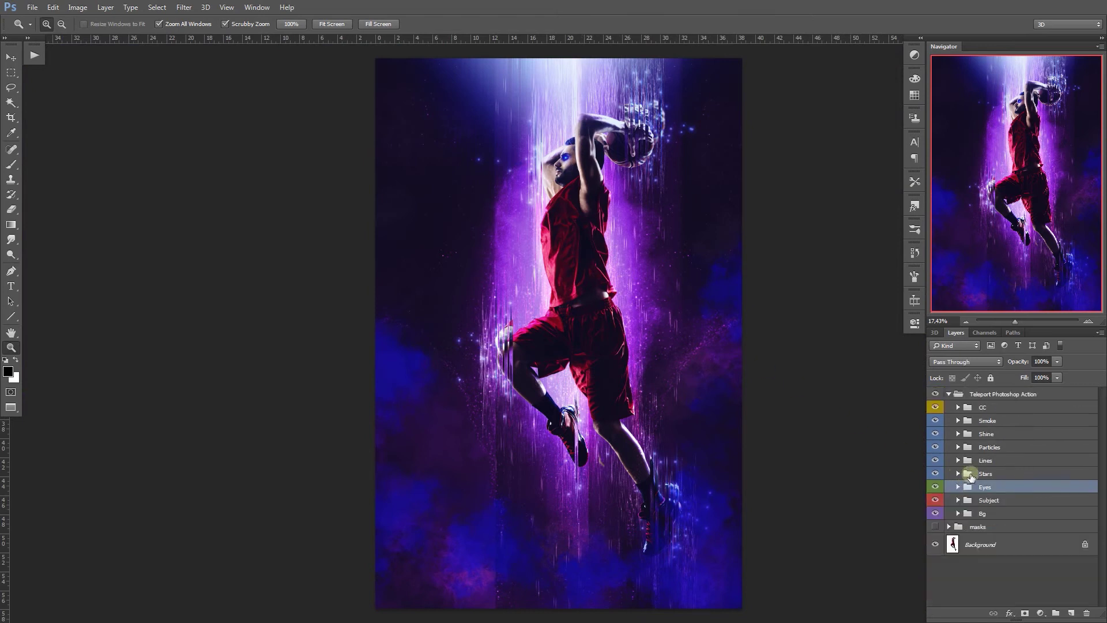
left_click(948, 474)
left_click(958, 474)
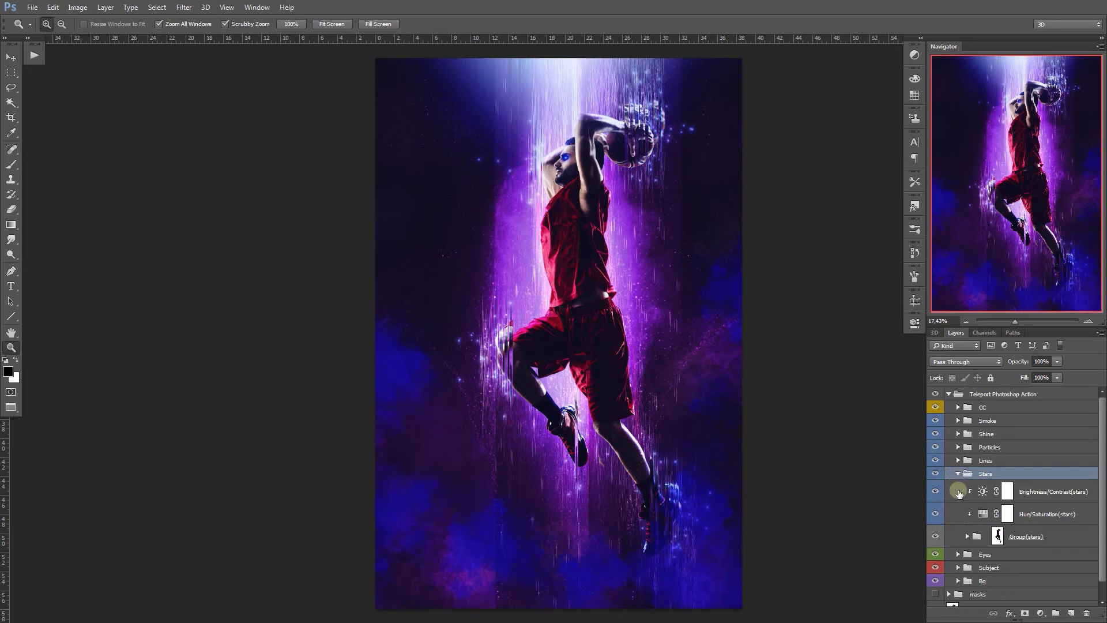
double_click(983, 513)
mouse_move(813, 392)
left_mouse_down()
mouse_move(893, 396)
mouse_move(826, 399)
mouse_move(850, 399)
left_mouse_up()
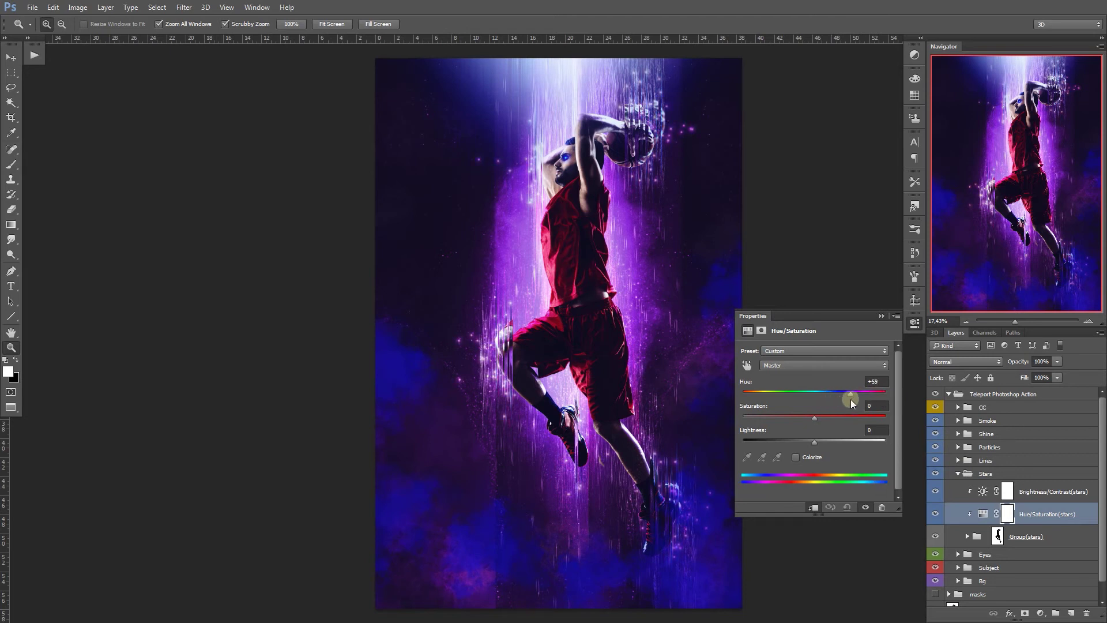
left_click(806, 459)
left_click(843, 418)
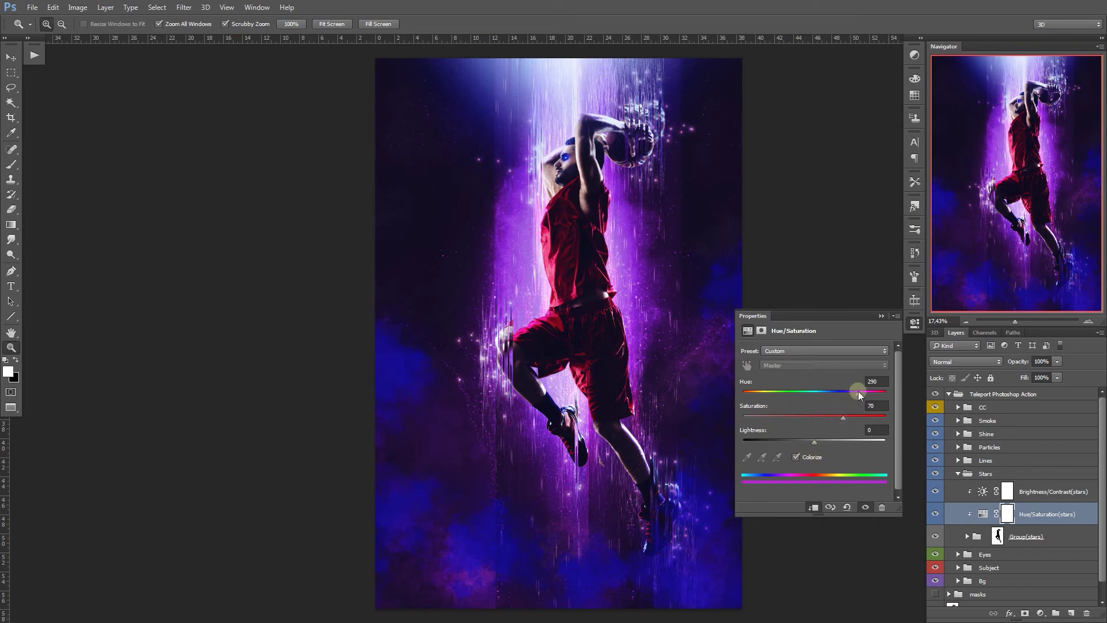
left_click(958, 473)
Step: Compare the Stars and Lines groups on and off, then expand Lines
left_click(936, 474)
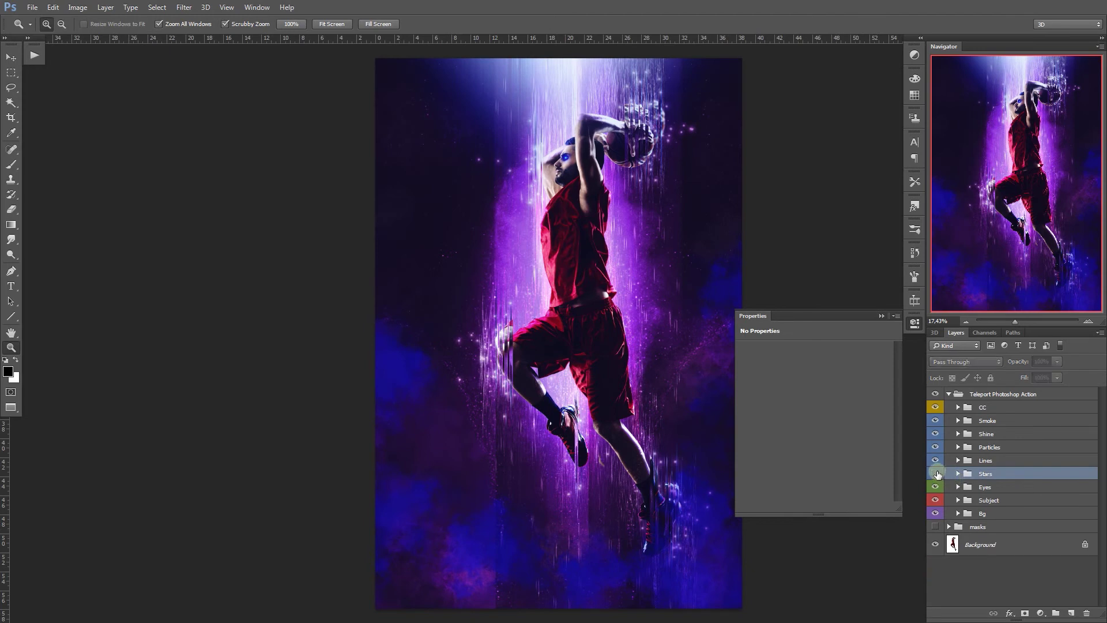
left_click(936, 474)
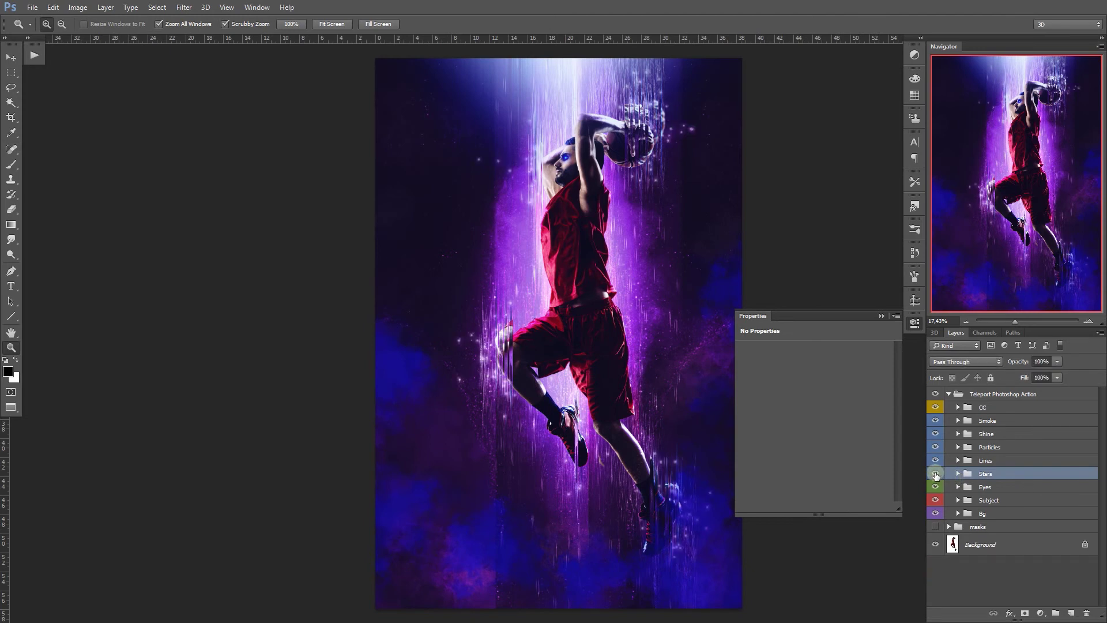
left_click(989, 462)
left_click(935, 460)
left_click(936, 462)
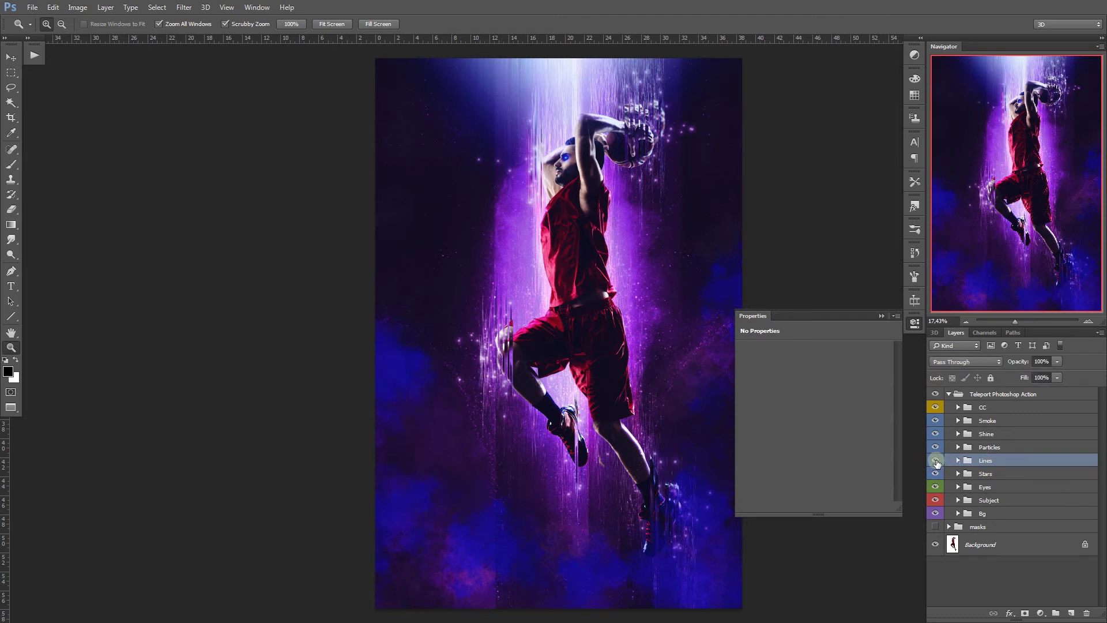
left_click(957, 461)
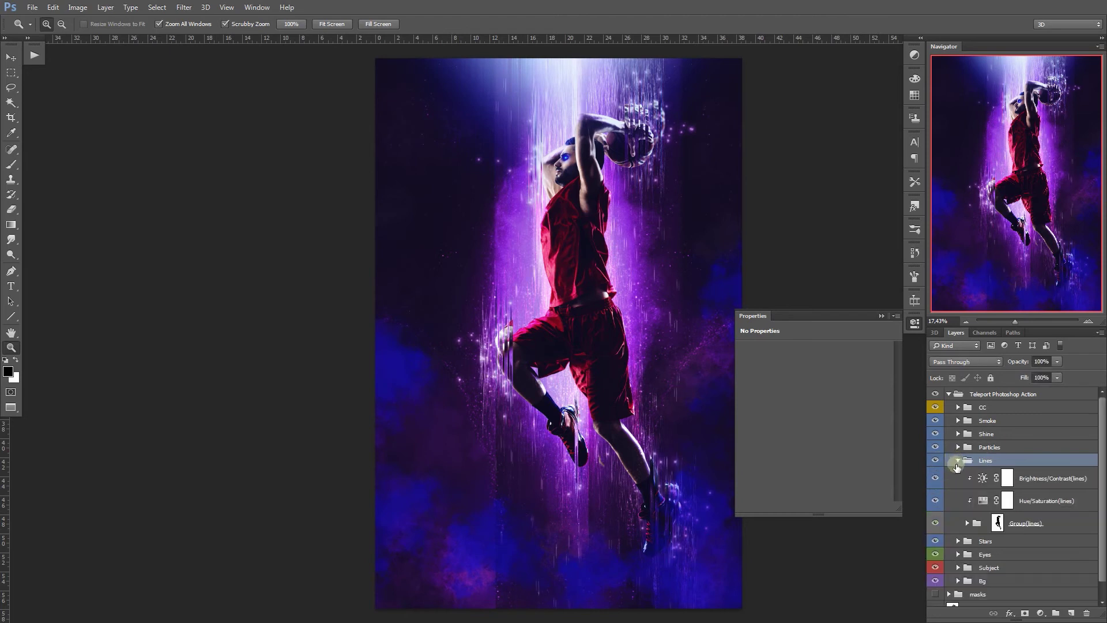
Step: Colorize Hue/Saturation(lines) at saturation 62 with a magenta-purple hue, then collapse Lines
left_click(990, 502)
left_click(795, 457)
left_click_drag(815, 417, 832, 421)
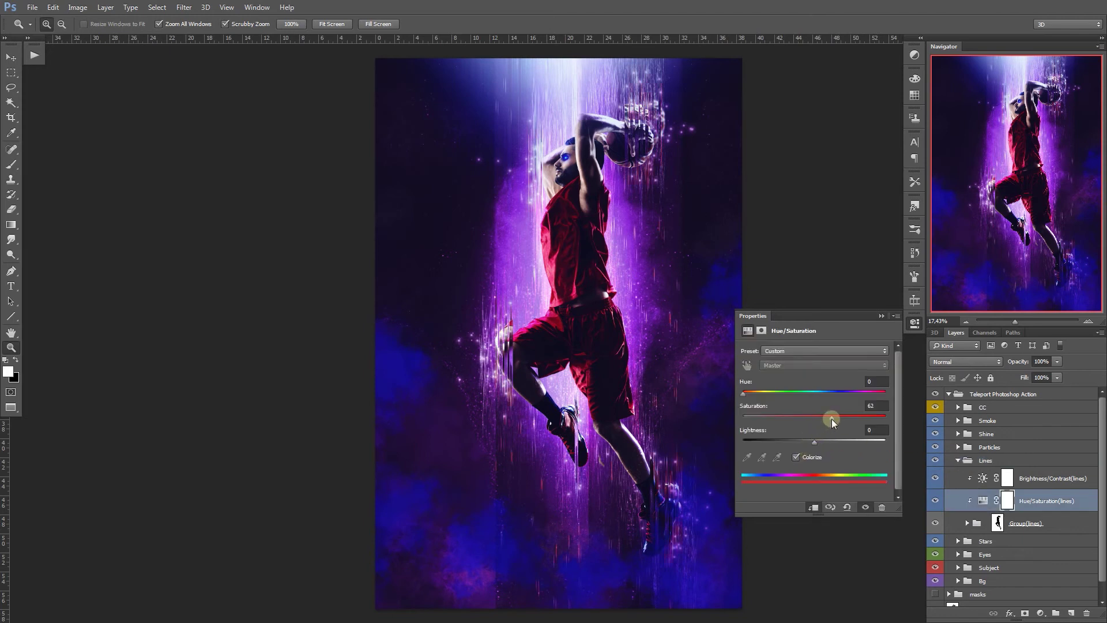
mouse_move(837, 394)
left_mouse_down()
mouse_move(874, 398)
mouse_move(751, 410)
mouse_move(853, 405)
left_mouse_up()
left_click(886, 319)
left_click(935, 502)
left_click(936, 504)
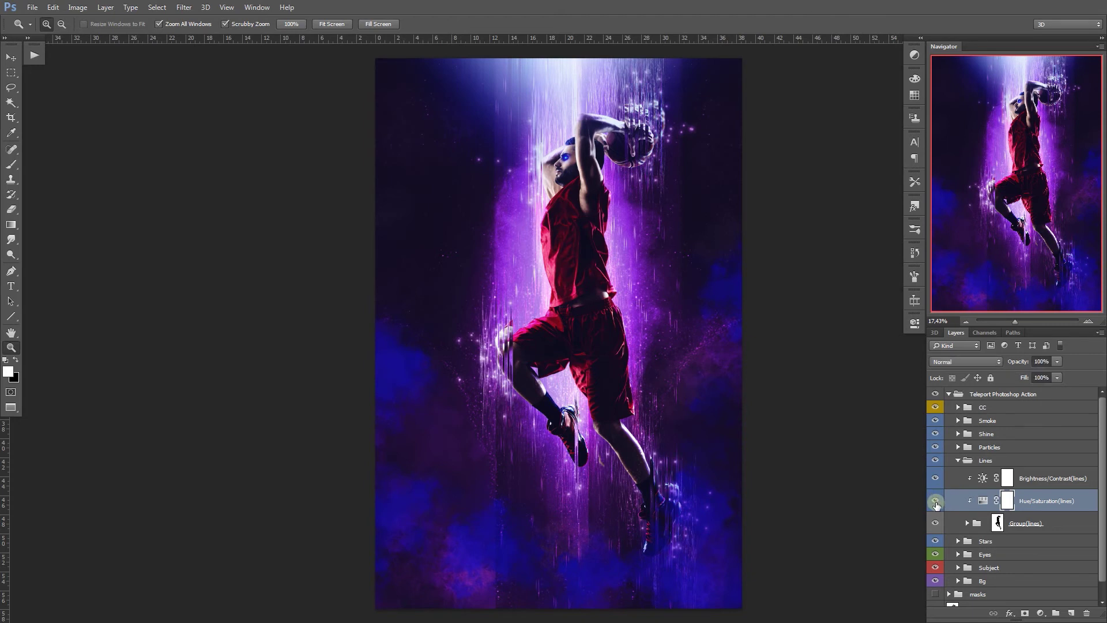
left_click(958, 460)
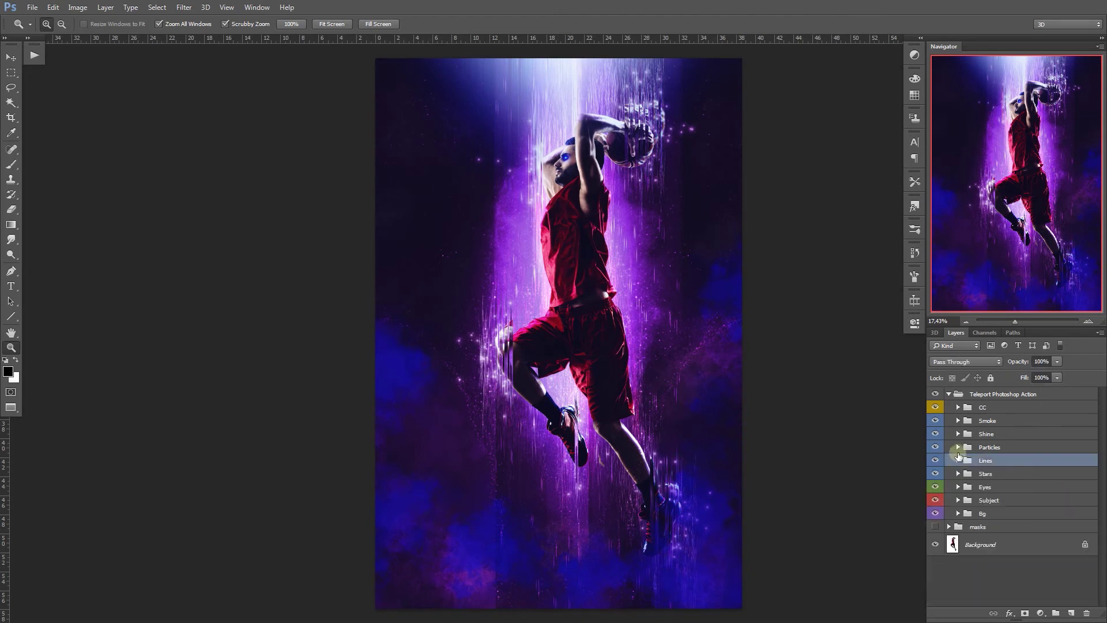
Step: Drag the particles_pat pattern fill to a new position at 190% scale, then collapse Particles
left_click(957, 447)
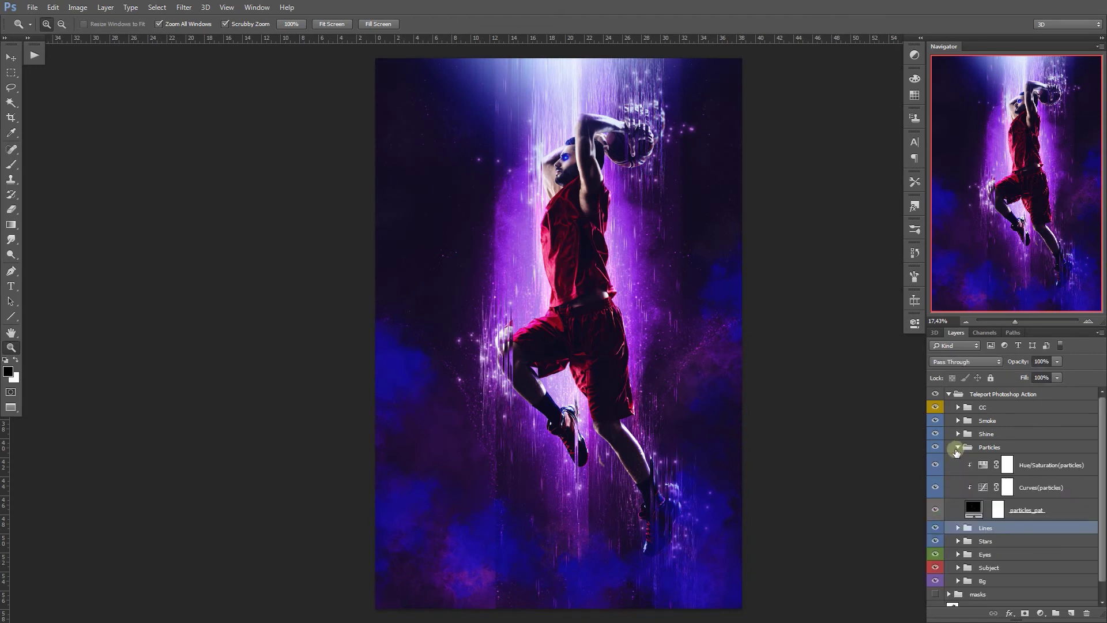
left_click(974, 510)
double_click(972, 510)
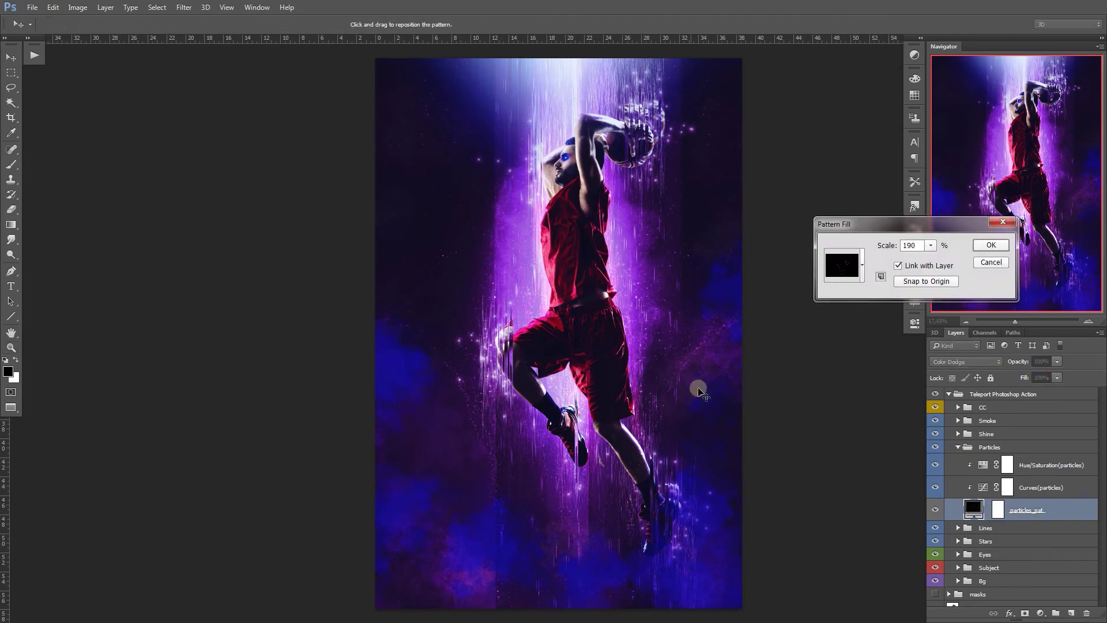
mouse_move(602, 398)
left_mouse_down()
mouse_move(657, 402)
mouse_move(658, 431)
left_mouse_up()
left_click_drag(658, 431, 654, 412)
left_click(991, 245)
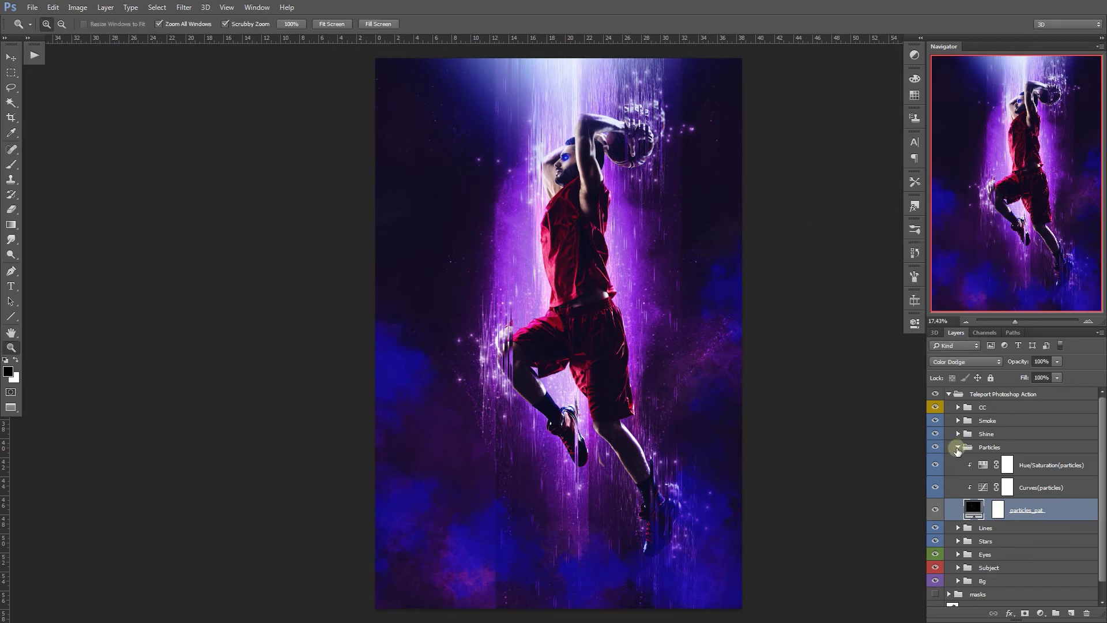
left_click(957, 448)
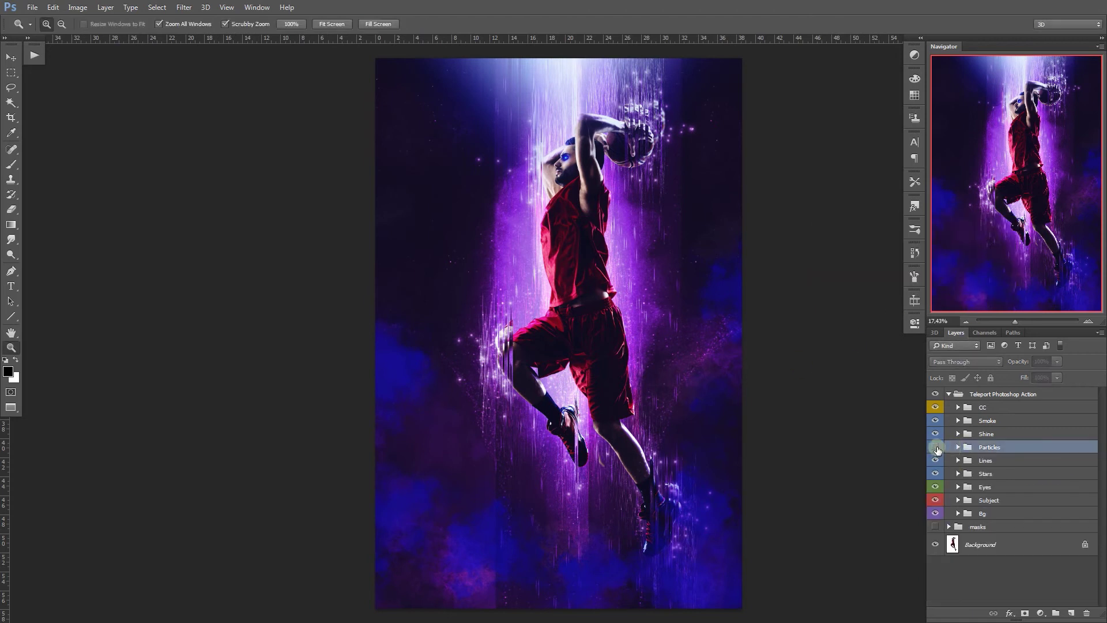
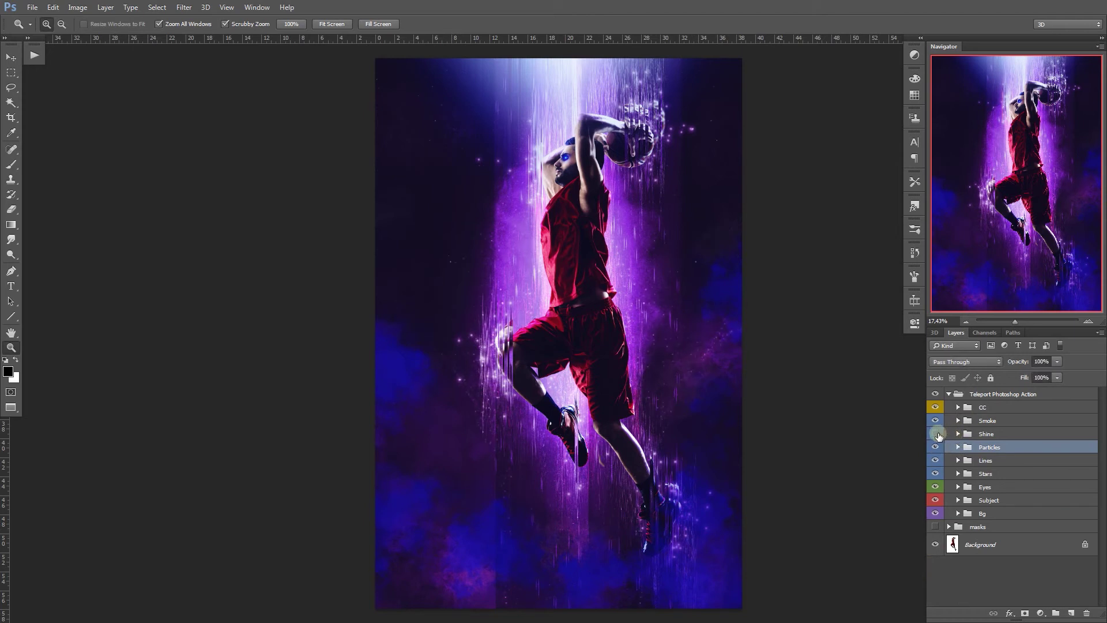
Step: Toggle the Shine group off and on to compare its glow, then expand it
left_click(936, 434)
left_click(935, 434)
left_click(958, 433)
Step: Colorize Hue/Saturation(shine) at Hue 276, Saturation 57, Lightness +2, and expand Group(shine)
double_click(983, 496)
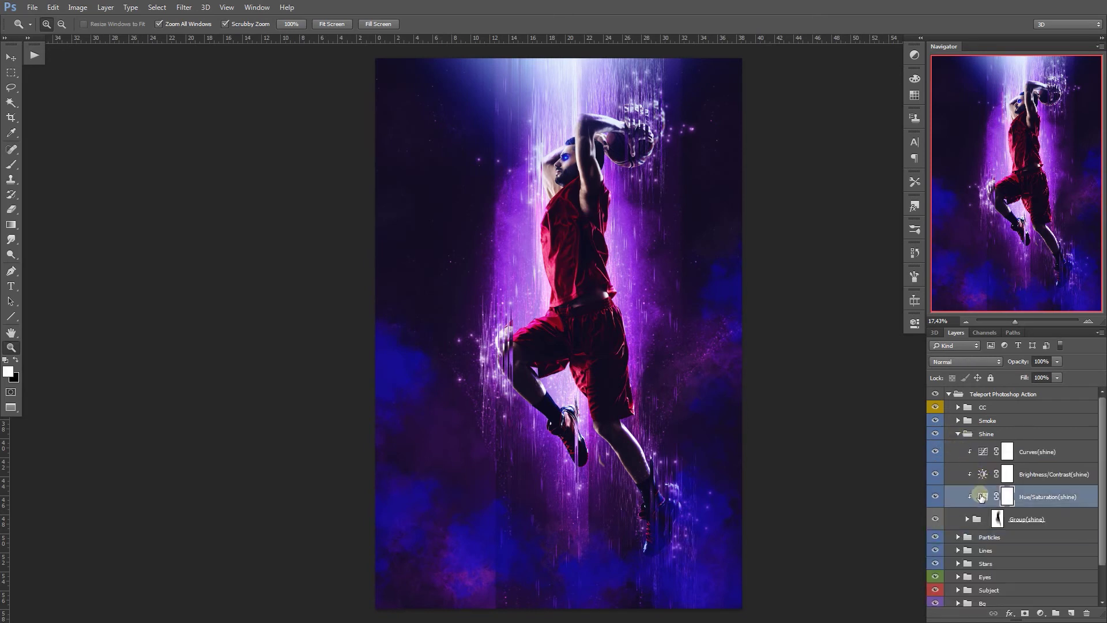
mouse_move(814, 393)
left_mouse_down()
mouse_move(880, 395)
mouse_move(791, 411)
mouse_move(760, 421)
mouse_move(820, 413)
mouse_move(750, 435)
mouse_move(836, 421)
mouse_move(842, 393)
left_mouse_up()
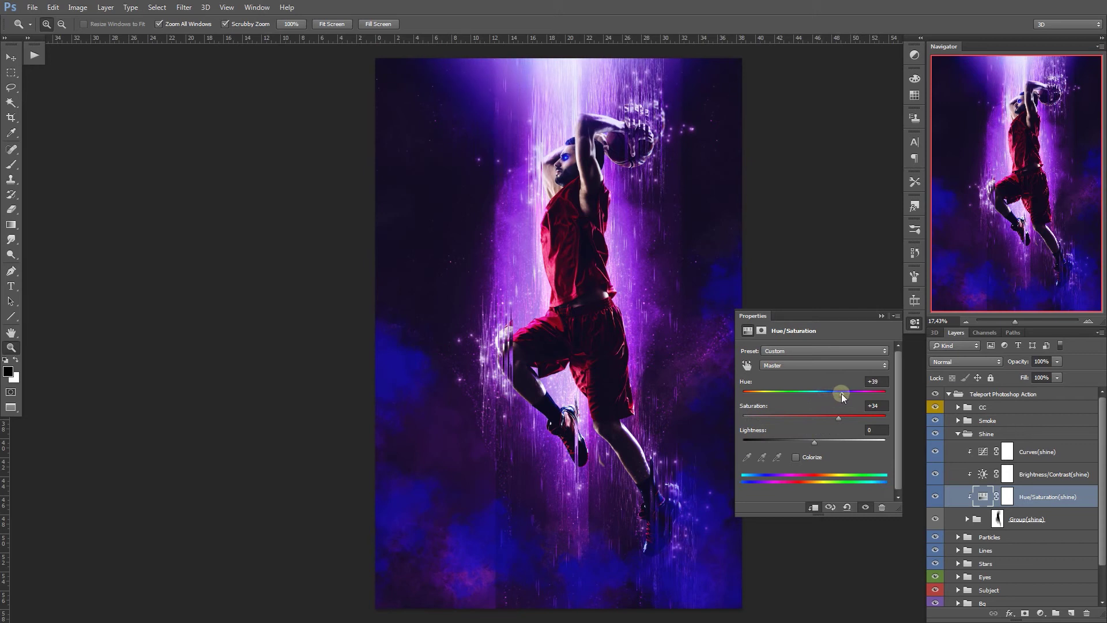
left_click(809, 457)
left_click(840, 416)
left_click(851, 393)
left_click_drag(852, 392, 863, 392)
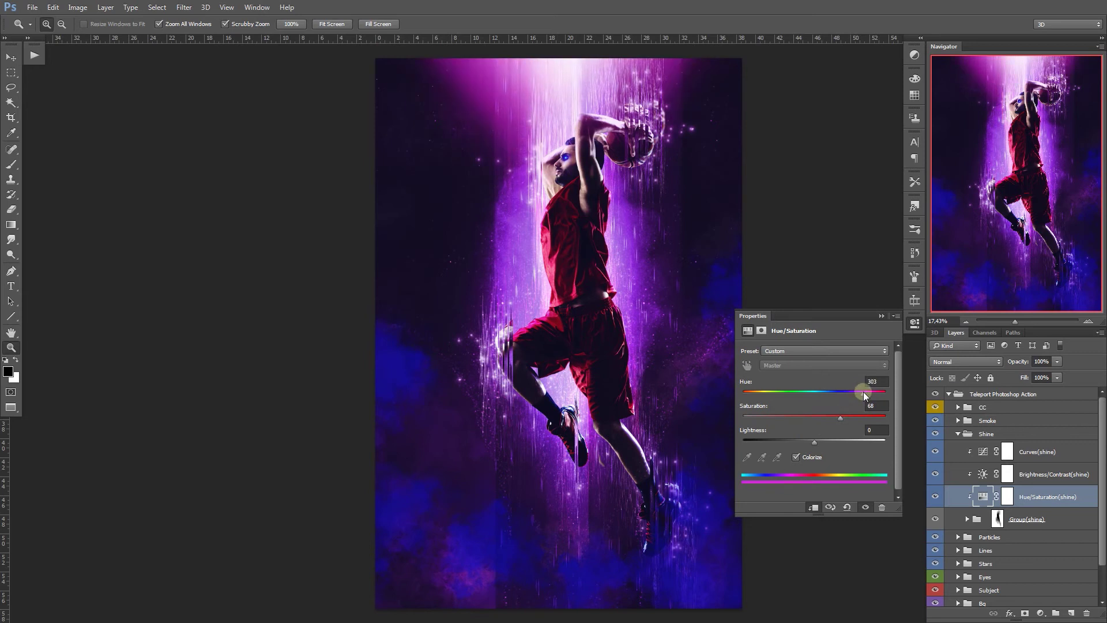
left_click_drag(815, 442, 820, 441)
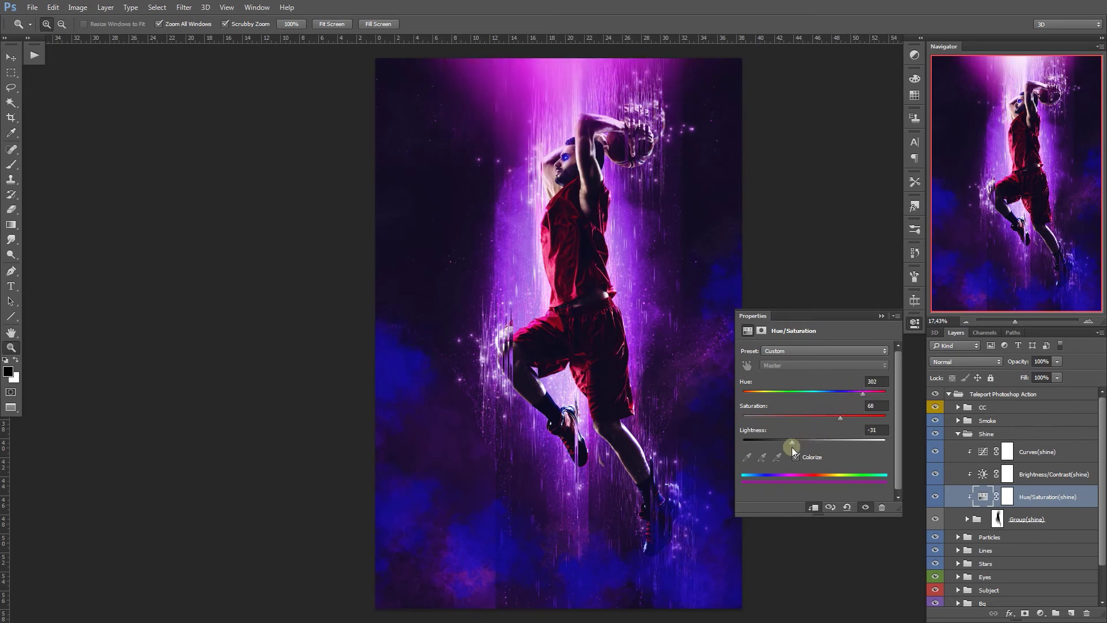
left_click_drag(818, 445, 810, 424)
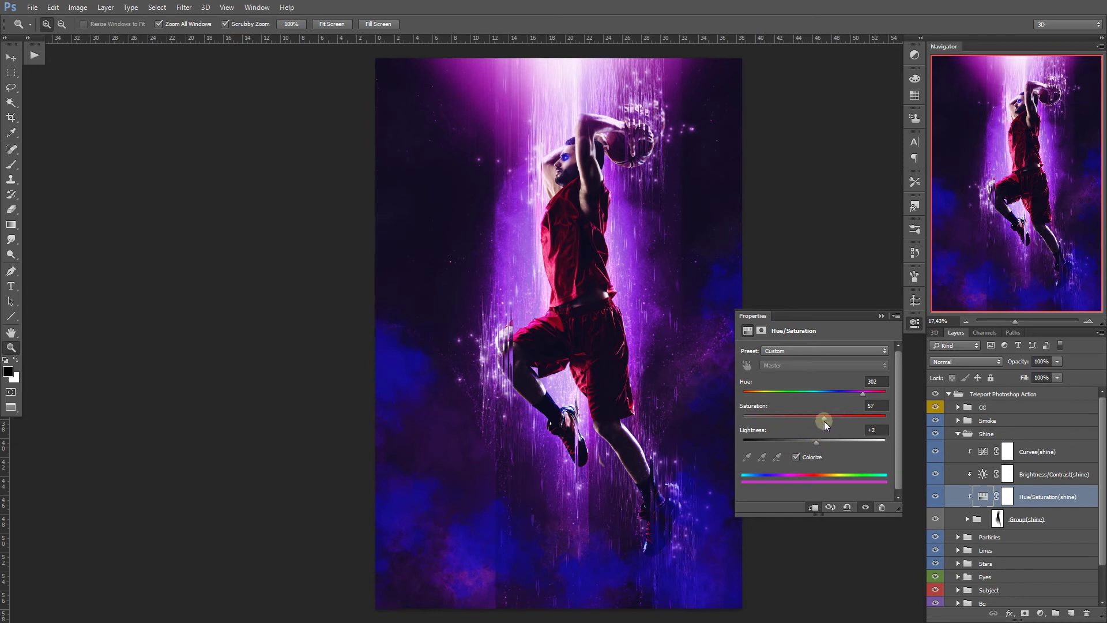
left_click_drag(859, 393, 852, 395)
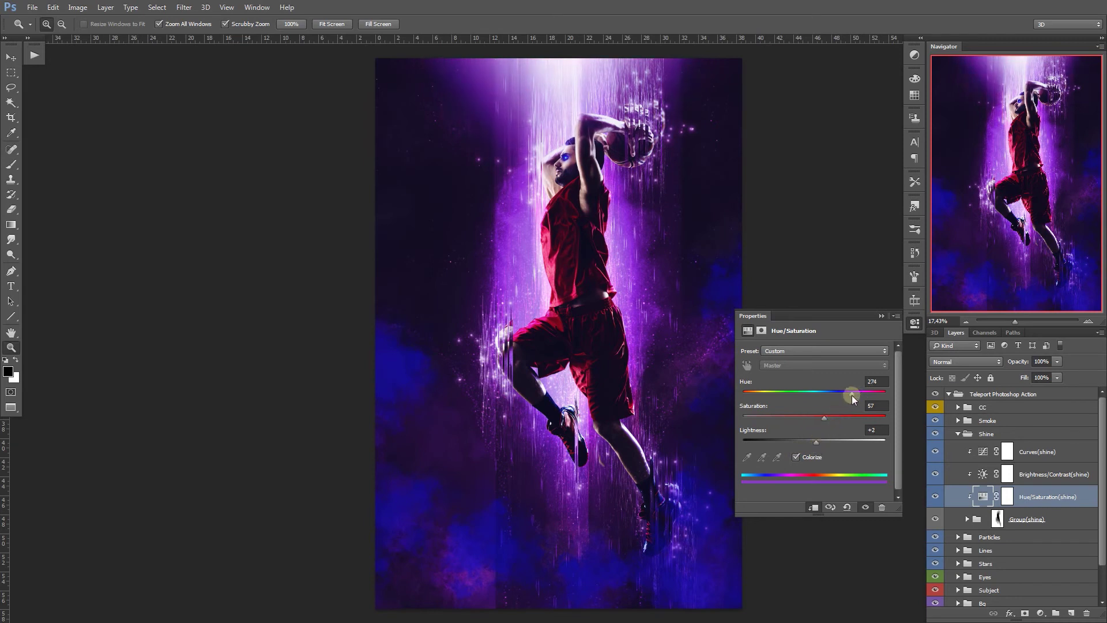
left_click(967, 519)
scroll(1094, 484, "down", 3)
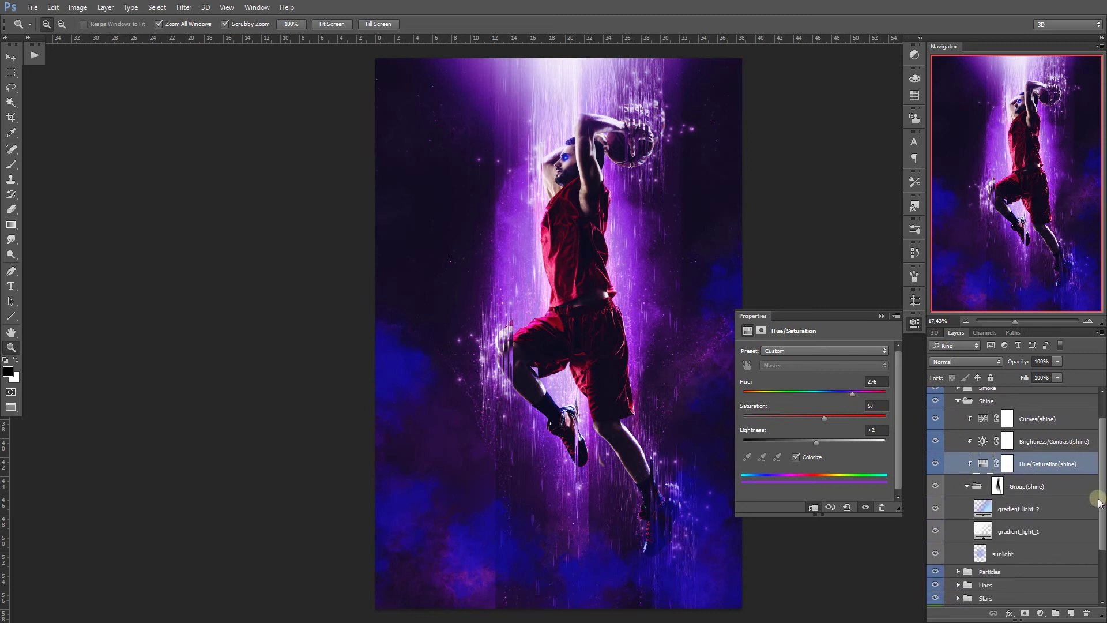
Step: Compare the gradient_light_2, gradient_light_1 and sunlight layers, leaving gradient_light_1 hidden
left_click(1035, 492)
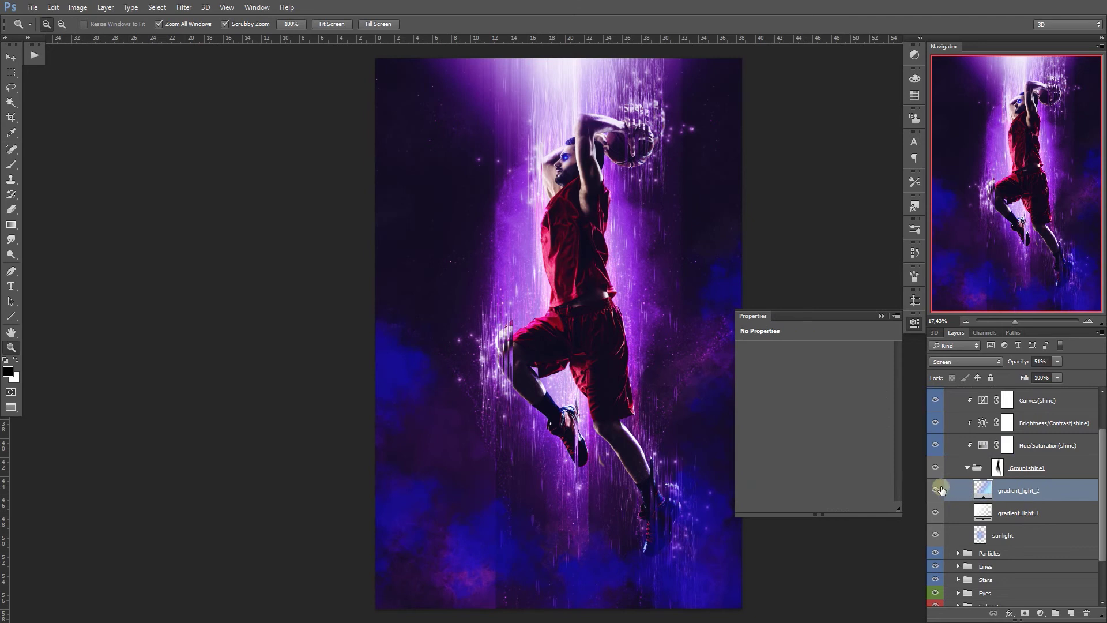
left_click(935, 491)
left_click(935, 491)
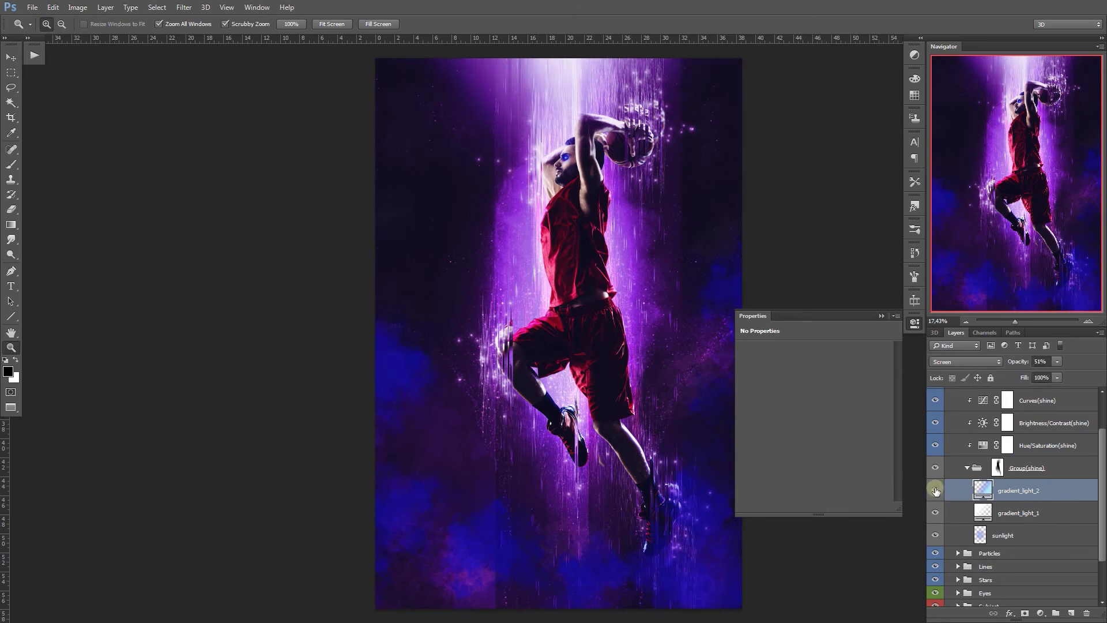
left_click(936, 512)
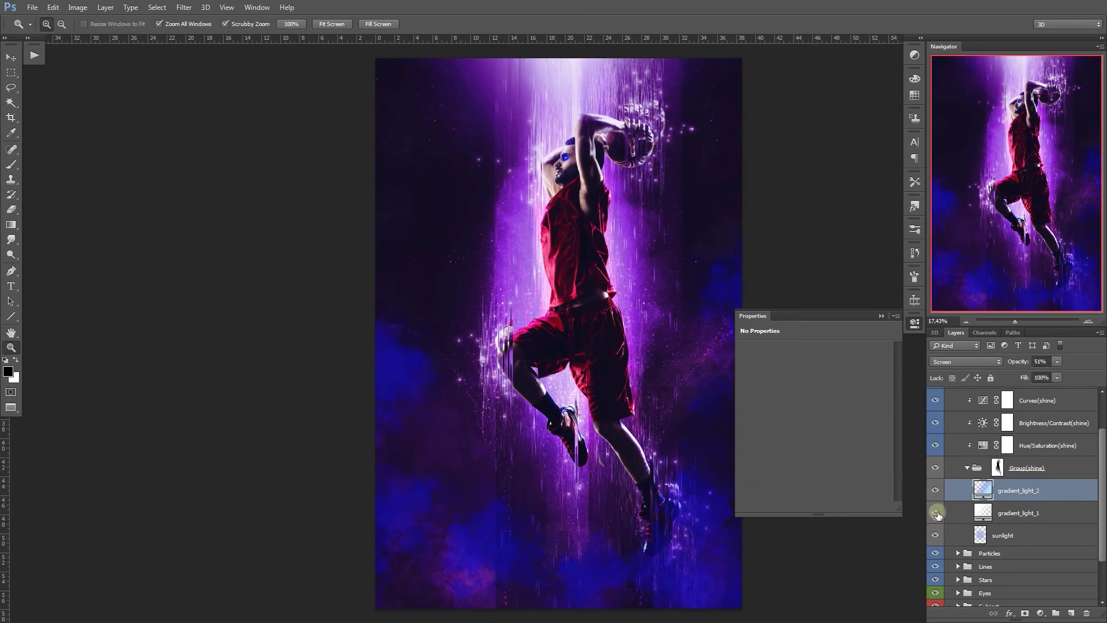
left_click(935, 513)
left_click(936, 513)
left_click(935, 535)
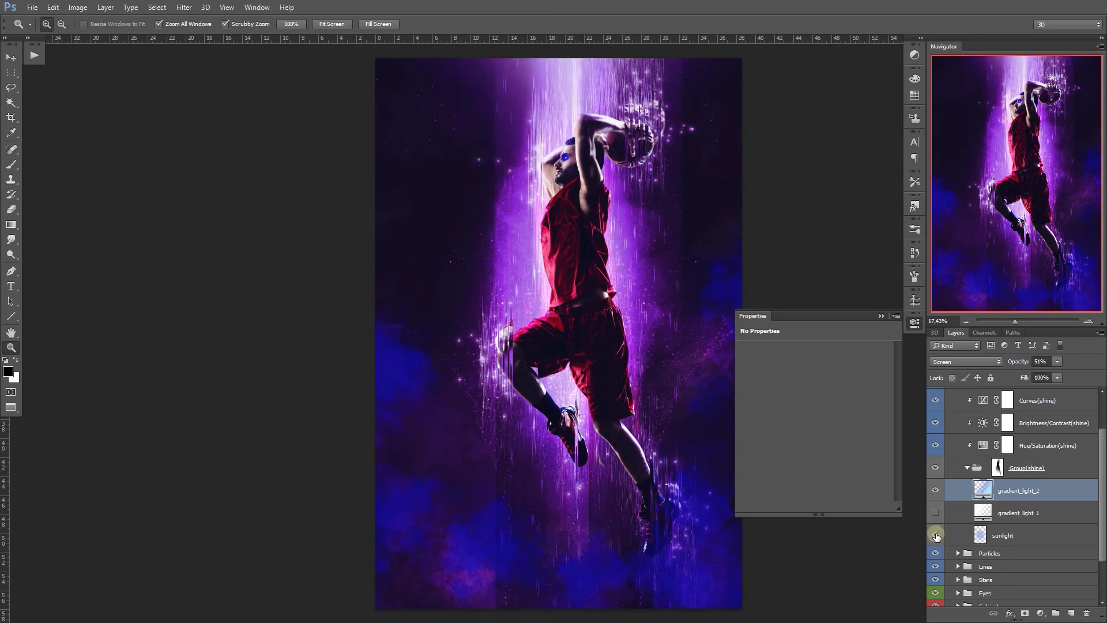
left_click(936, 535)
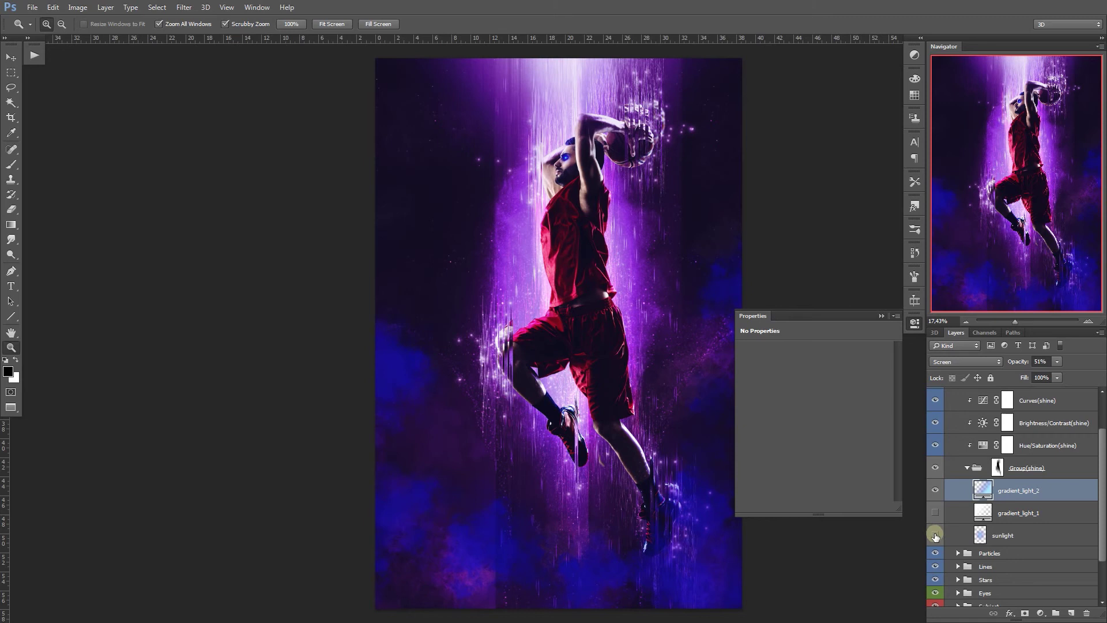
left_click(935, 535)
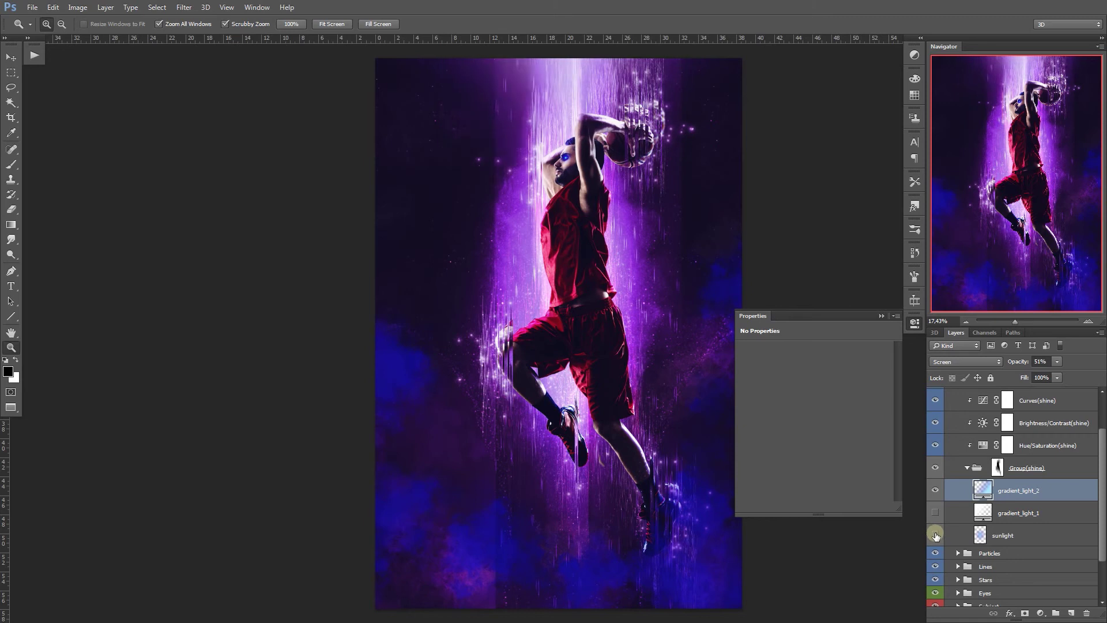
Step: Disable the Group(shine) layer mask and close the adjustment properties
left_click(966, 471)
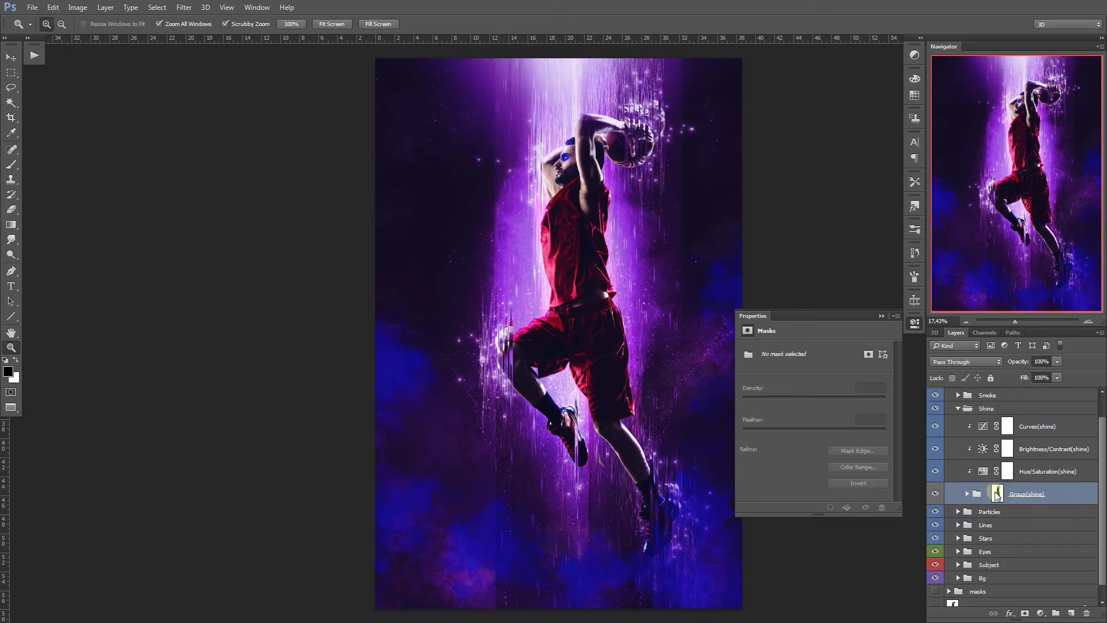
left_click(996, 496)
right_click(997, 496)
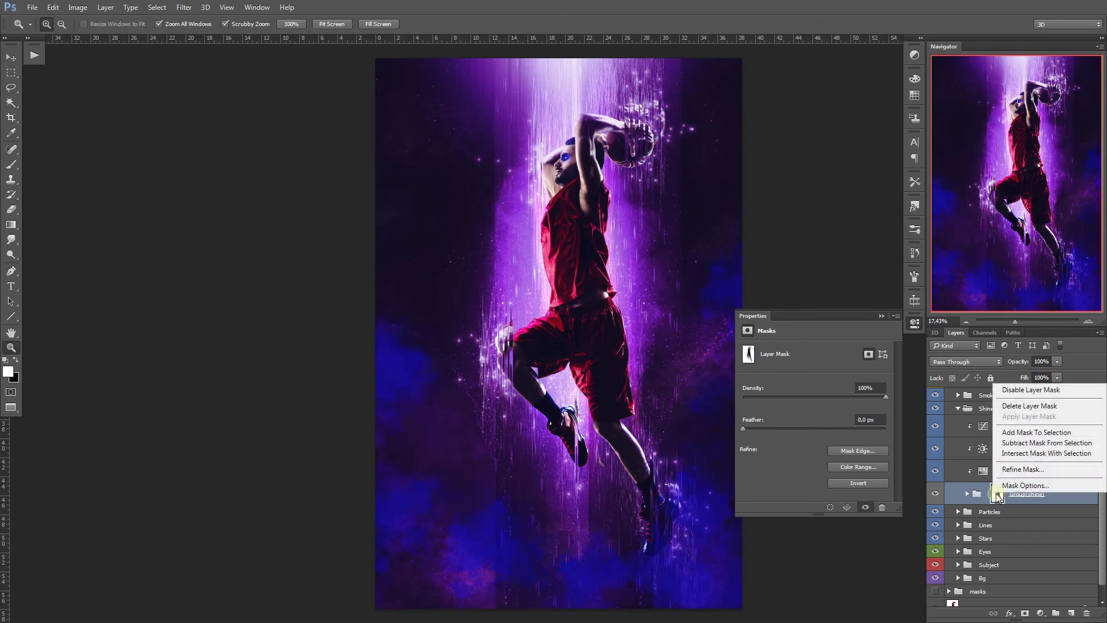
left_click(1019, 390)
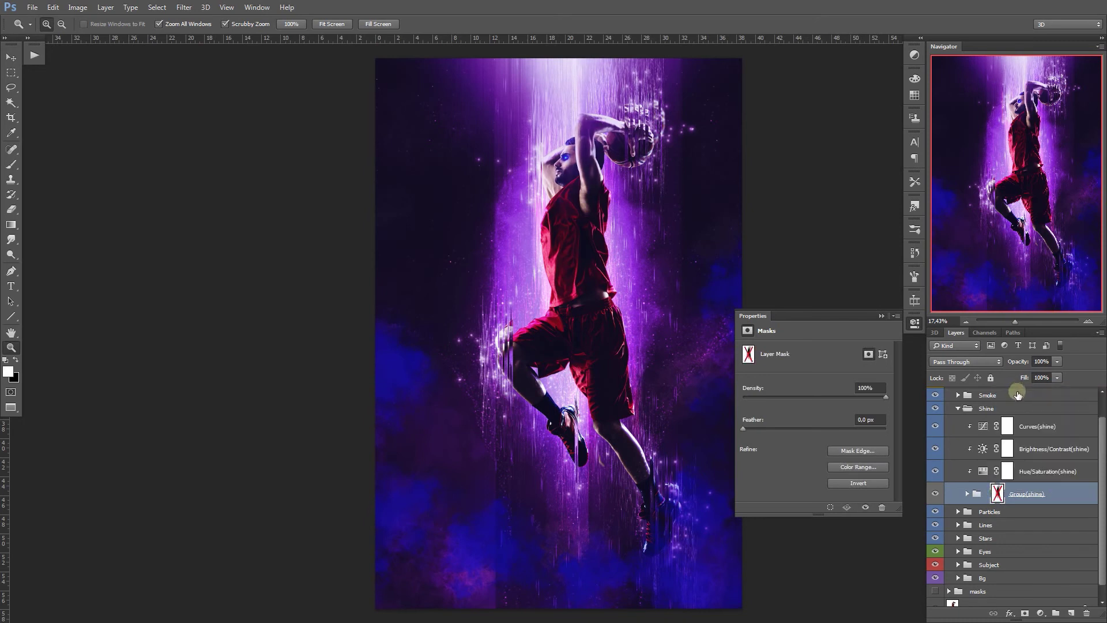
left_click(994, 494)
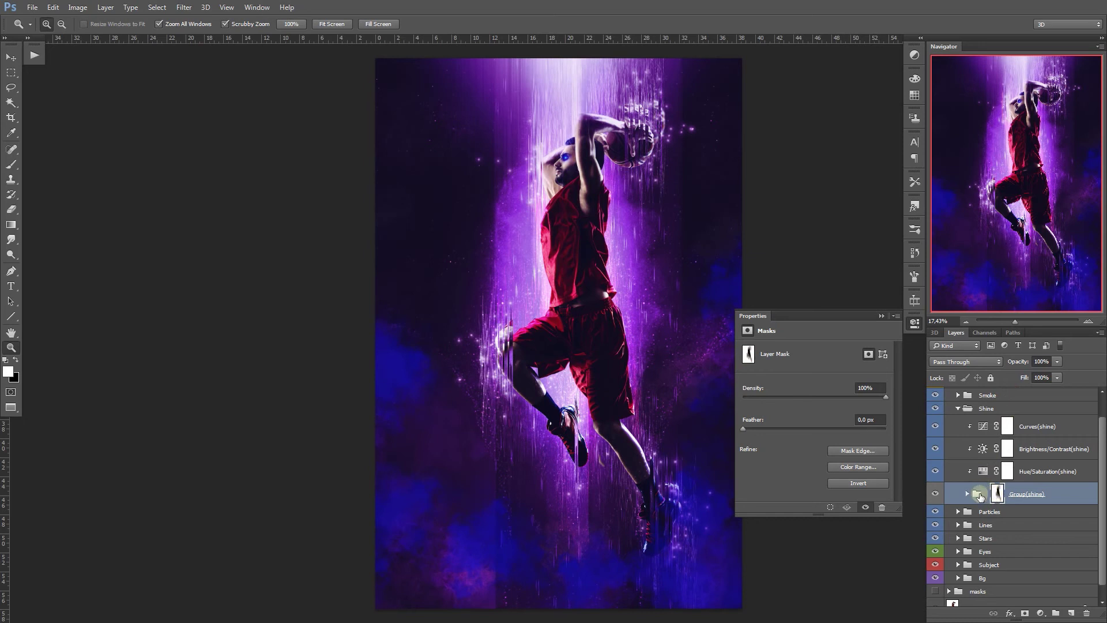
right_click(997, 494)
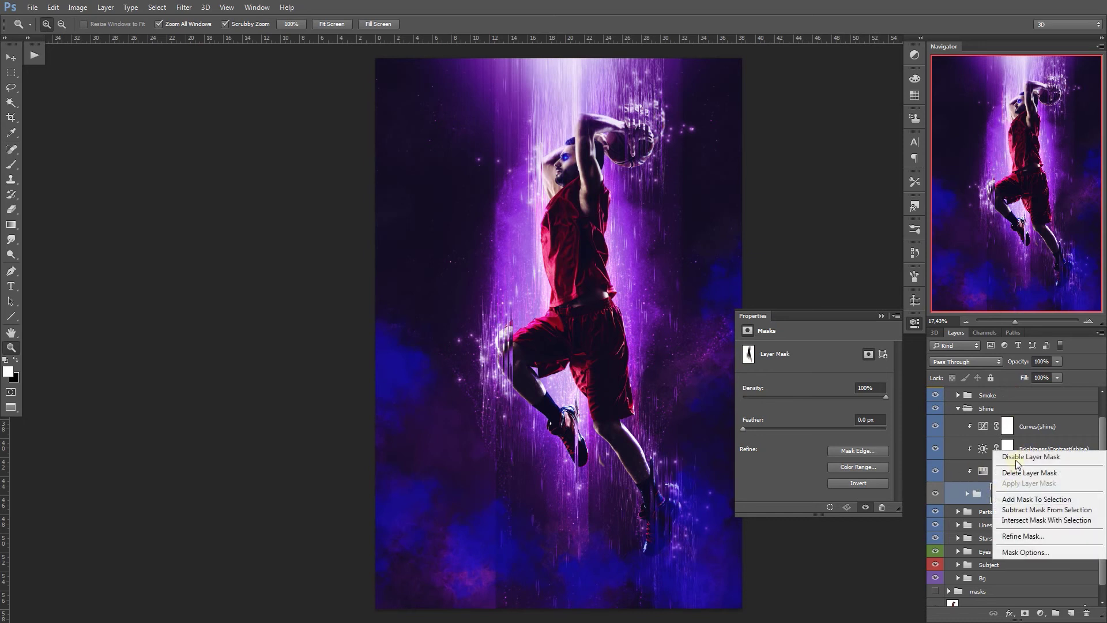
left_click(1019, 457)
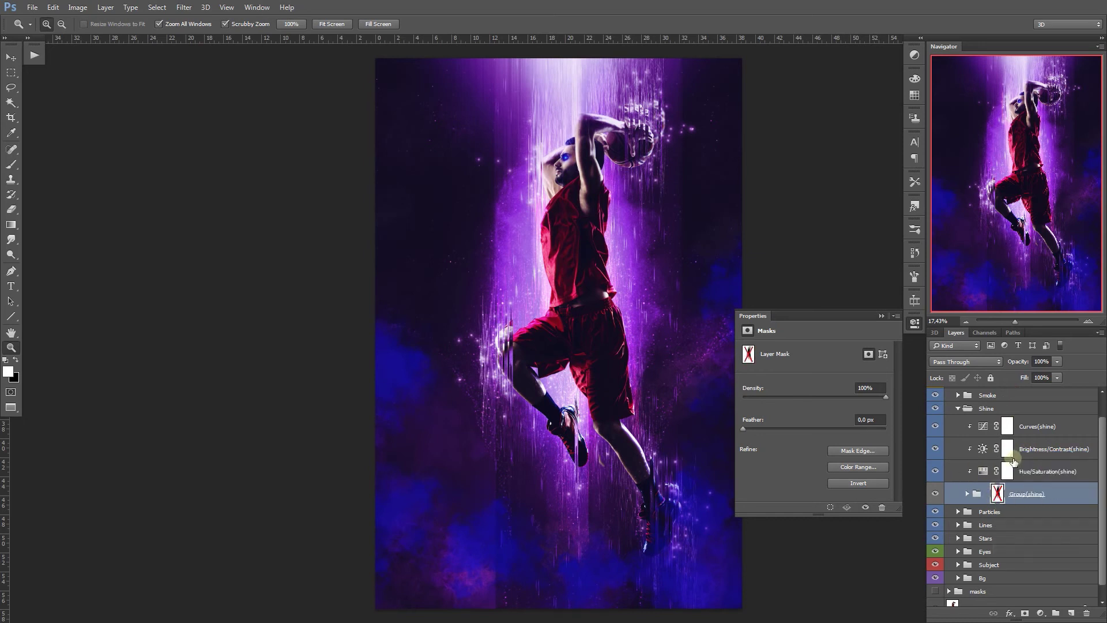
left_click(882, 315)
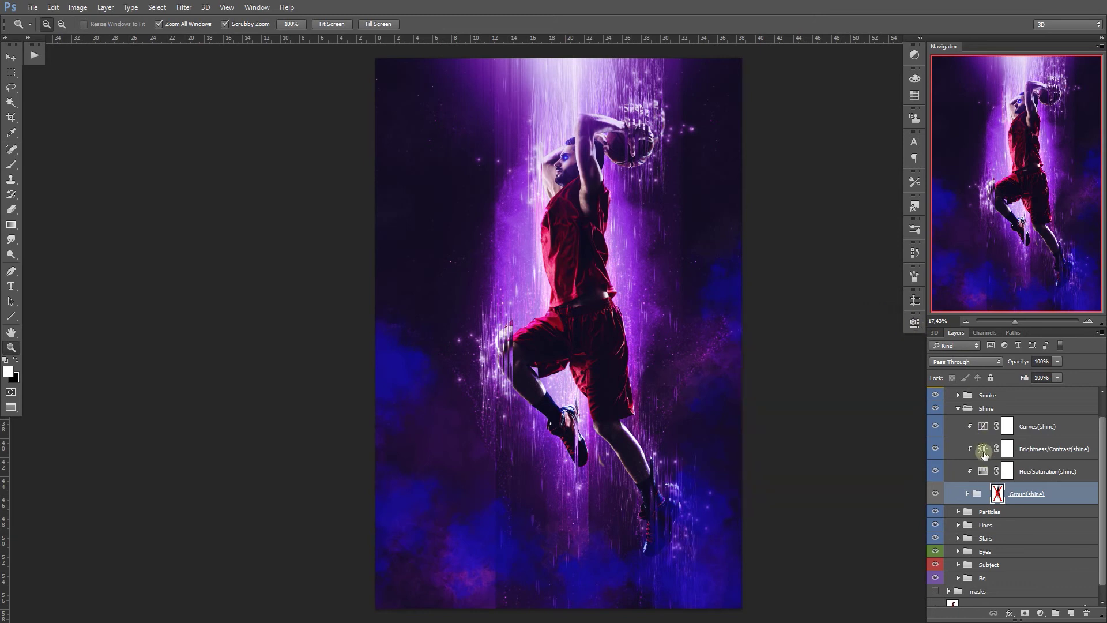
Step: Give Curves(shine) a contrasty RGB S-curve and raise the Green channel curve
left_click(983, 426)
double_click(983, 426)
left_click_drag(836, 424, 838, 403)
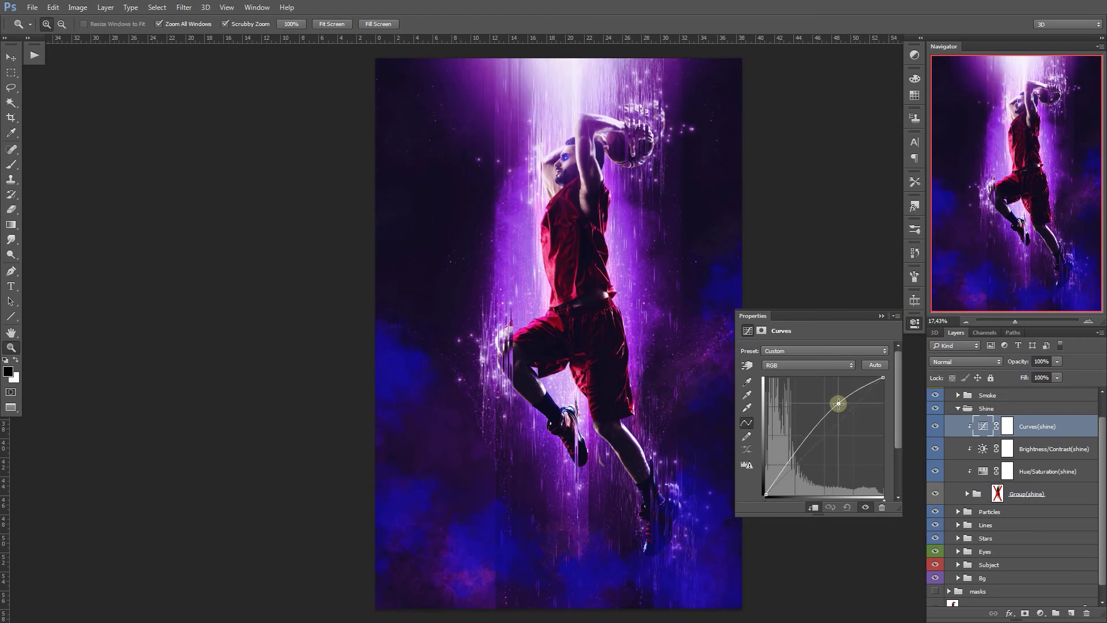
left_click_drag(811, 437, 806, 445)
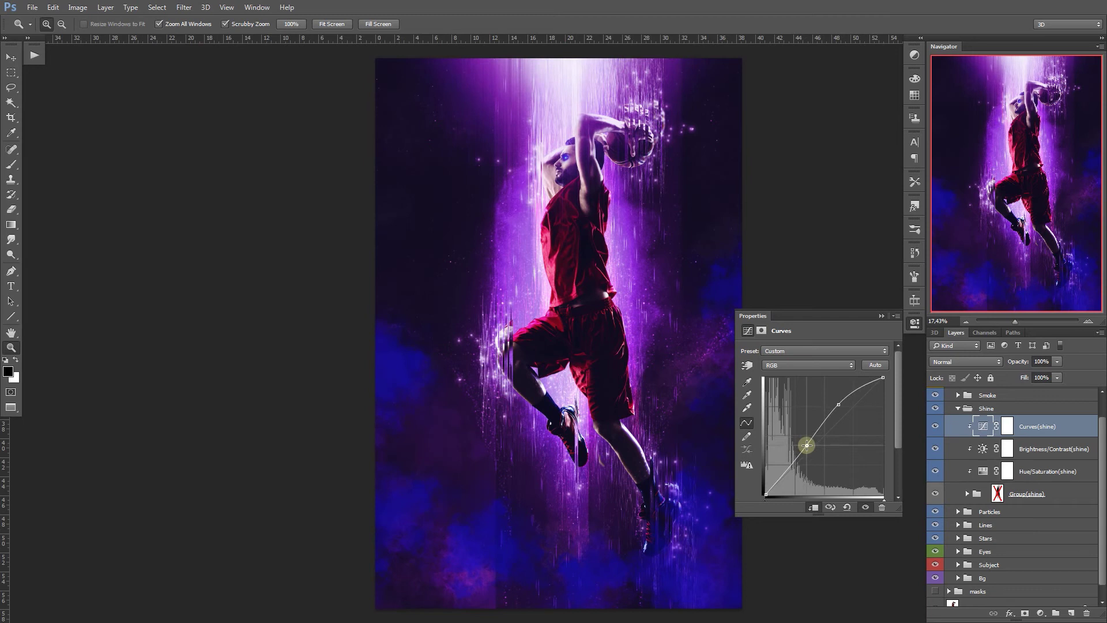
left_click(805, 369)
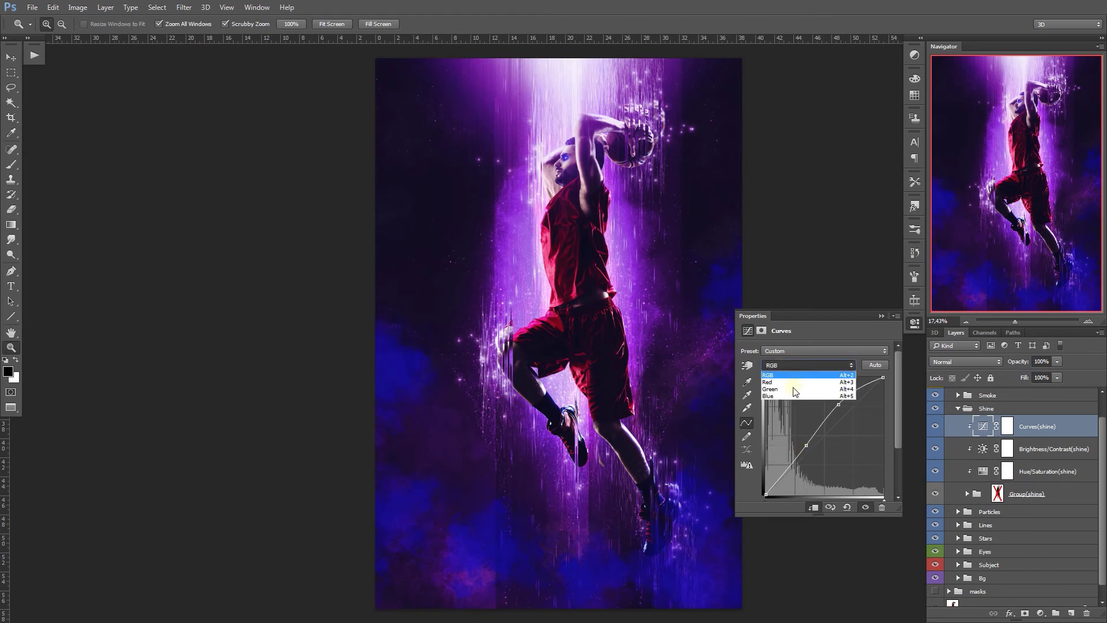
left_click(791, 390)
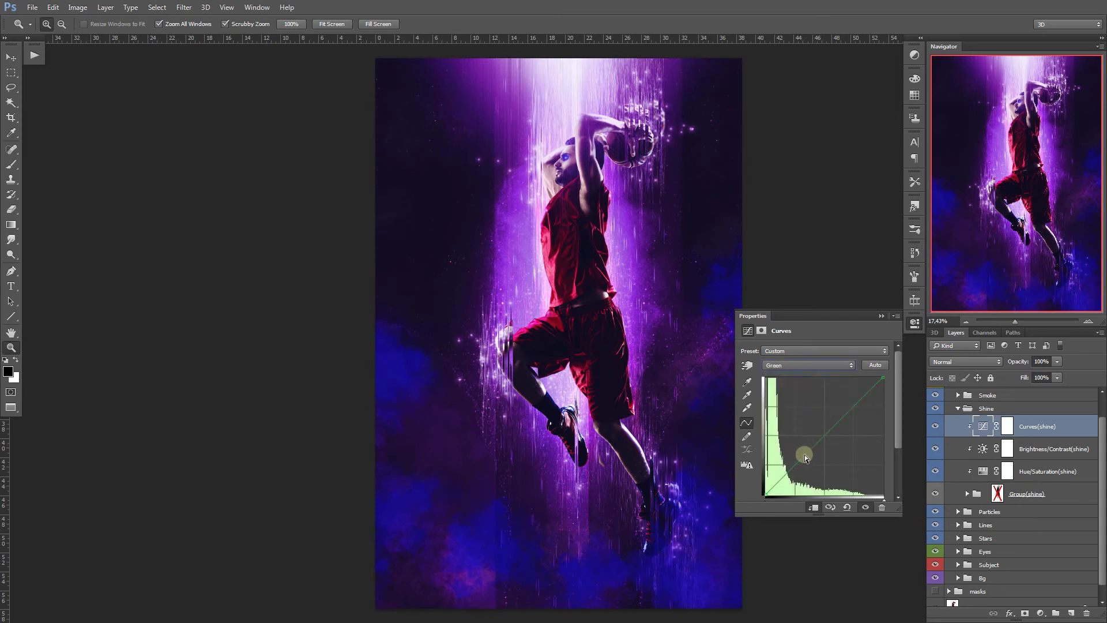
left_click(805, 460)
left_click_drag(845, 415, 843, 401)
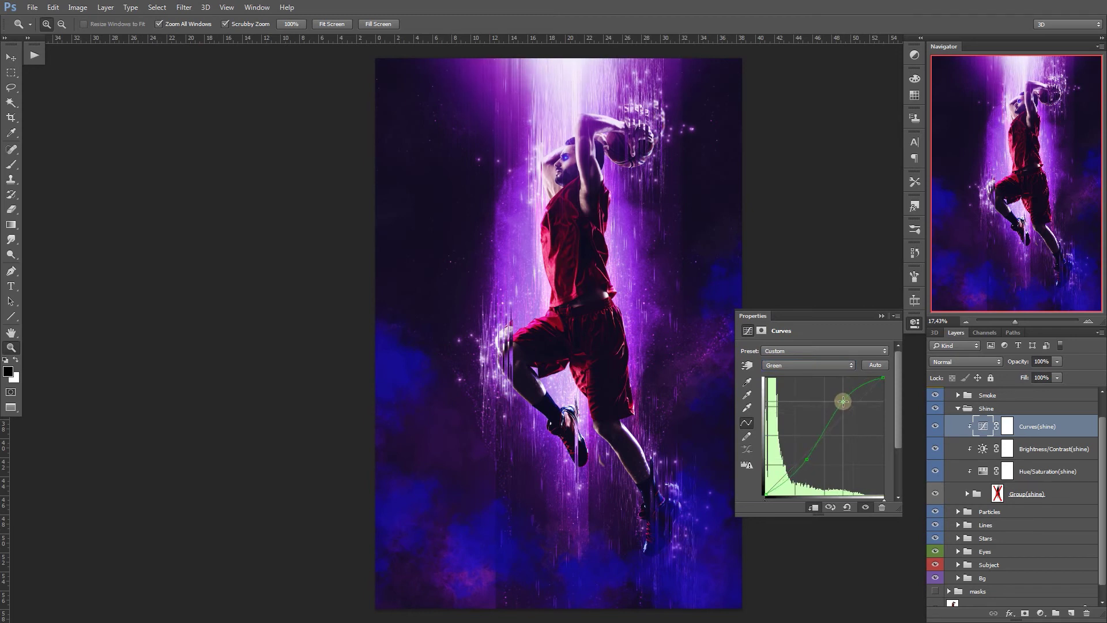
Step: Re-enable the Group(shine) layer mask and select the Shine group
left_click(999, 497)
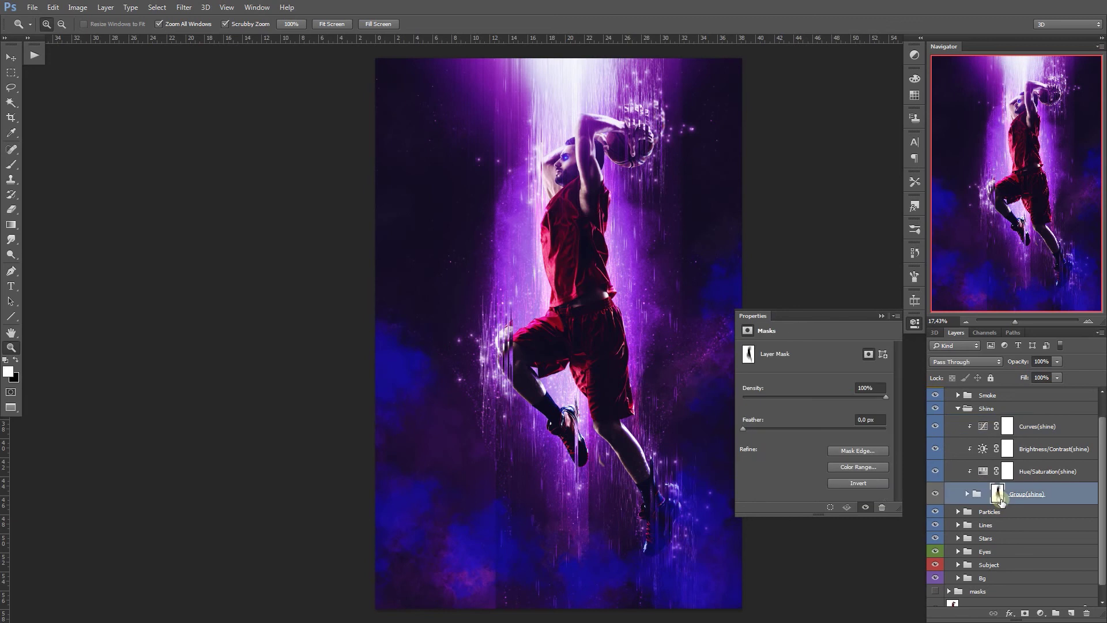
left_click_drag(1101, 474, 1100, 449)
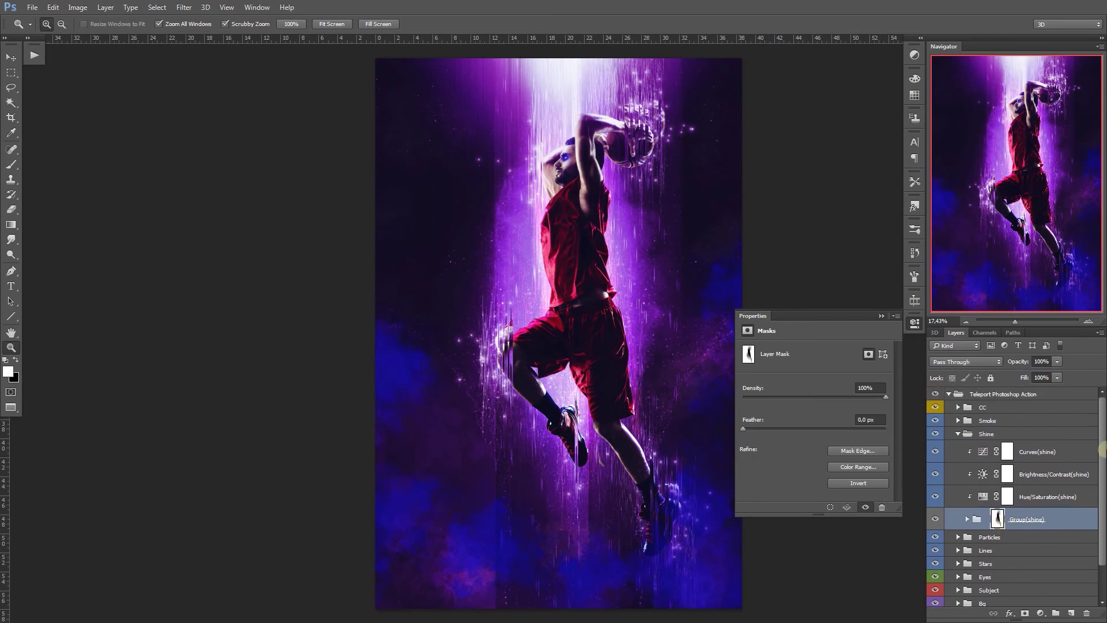
left_click(1026, 434)
Step: Show the Smoke group and shift Hue/Saturation(smoke) hue to +65, from blue to magenta
left_click(958, 433)
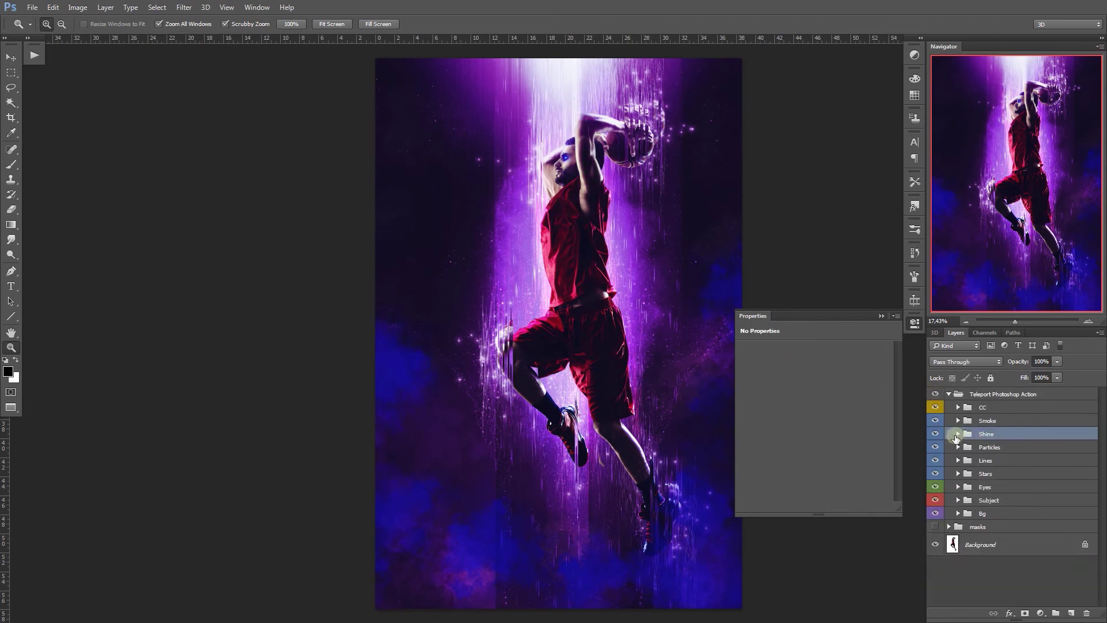
left_click(936, 425)
left_click(881, 317)
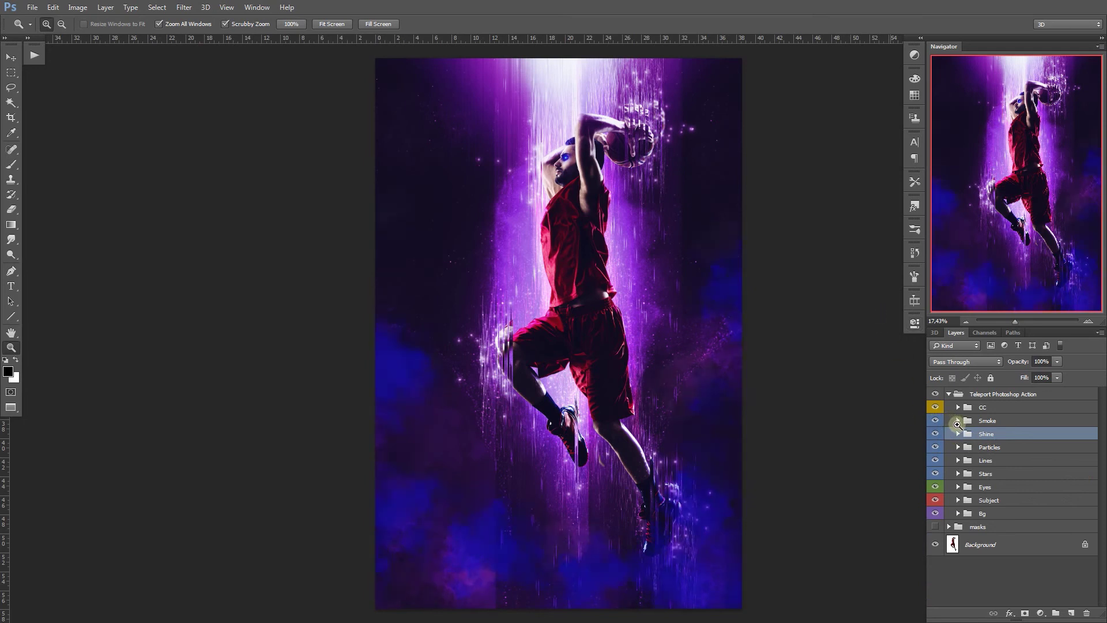
left_click(958, 421)
double_click(984, 483)
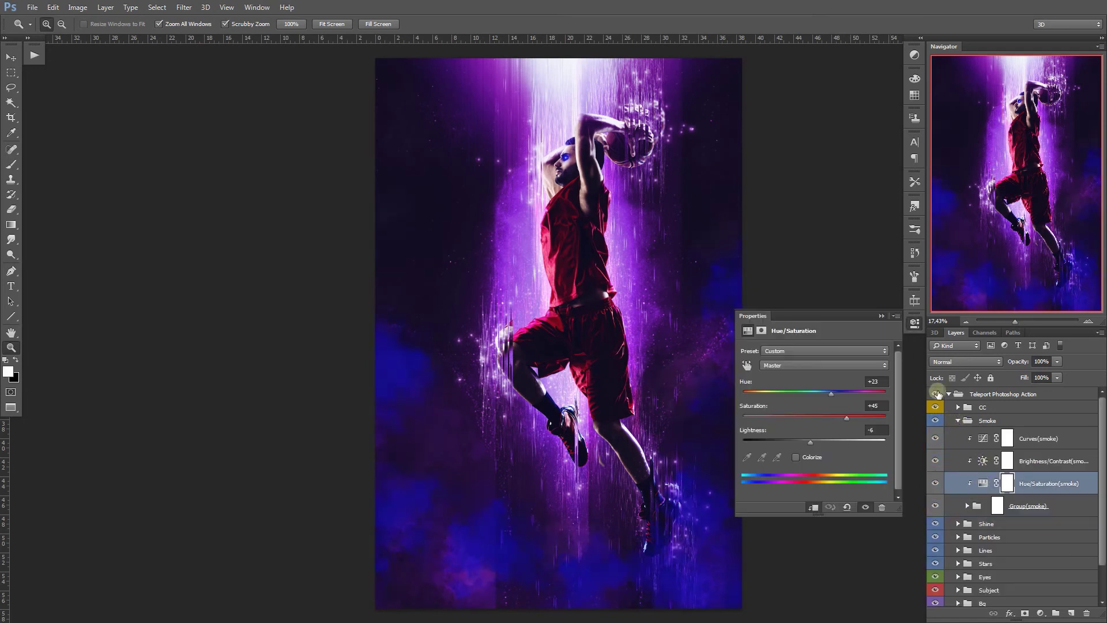
mouse_move(864, 393)
left_mouse_down()
mouse_move(887, 395)
mouse_move(853, 402)
left_mouse_up()
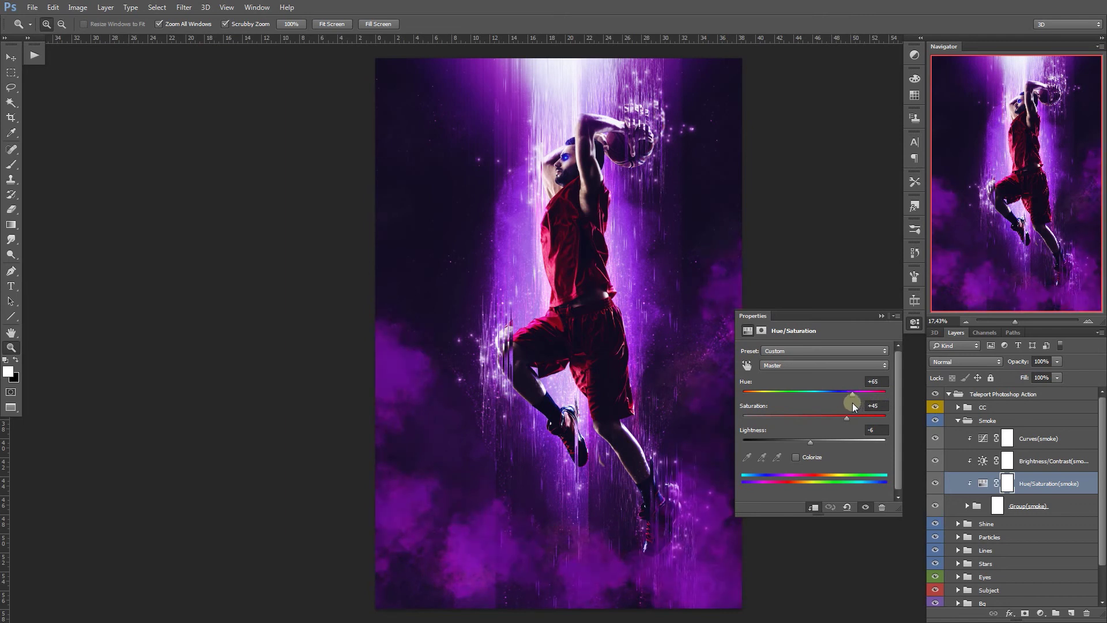
Step: Reshape the Curves(smoke) S-curve darker and expand the smoke image layers group
left_click(983, 438)
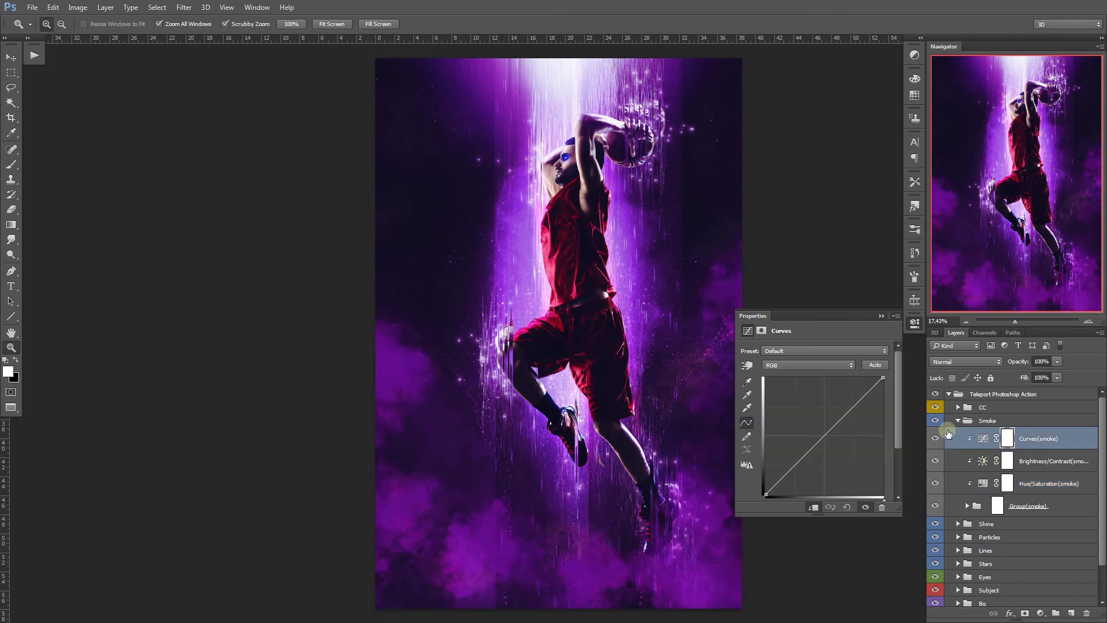
left_click_drag(849, 406, 818, 445)
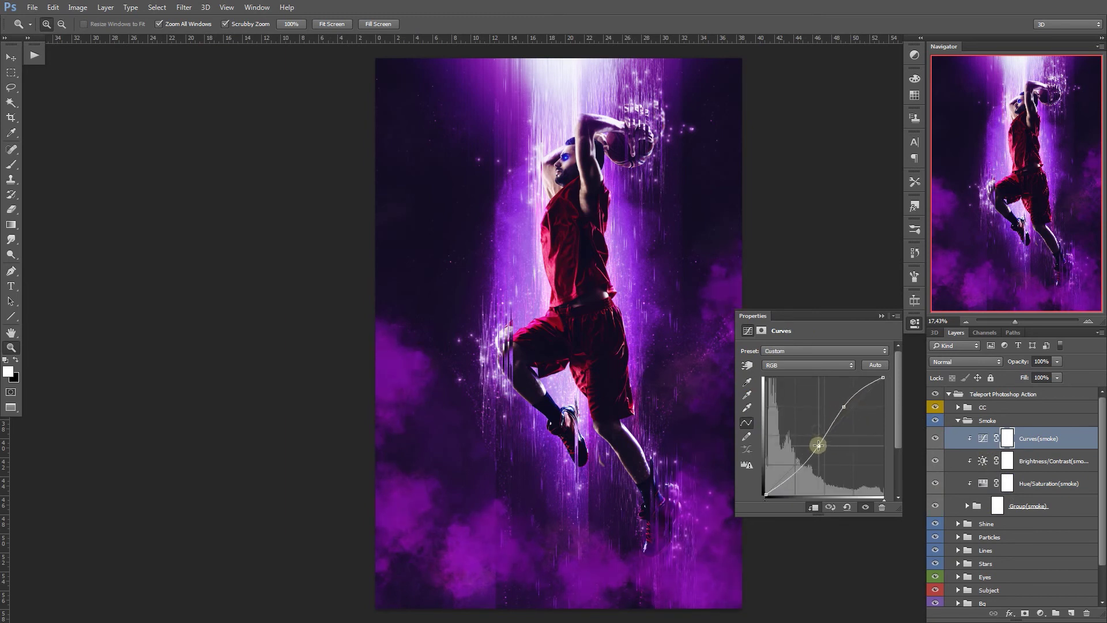
left_click_drag(843, 407, 853, 411)
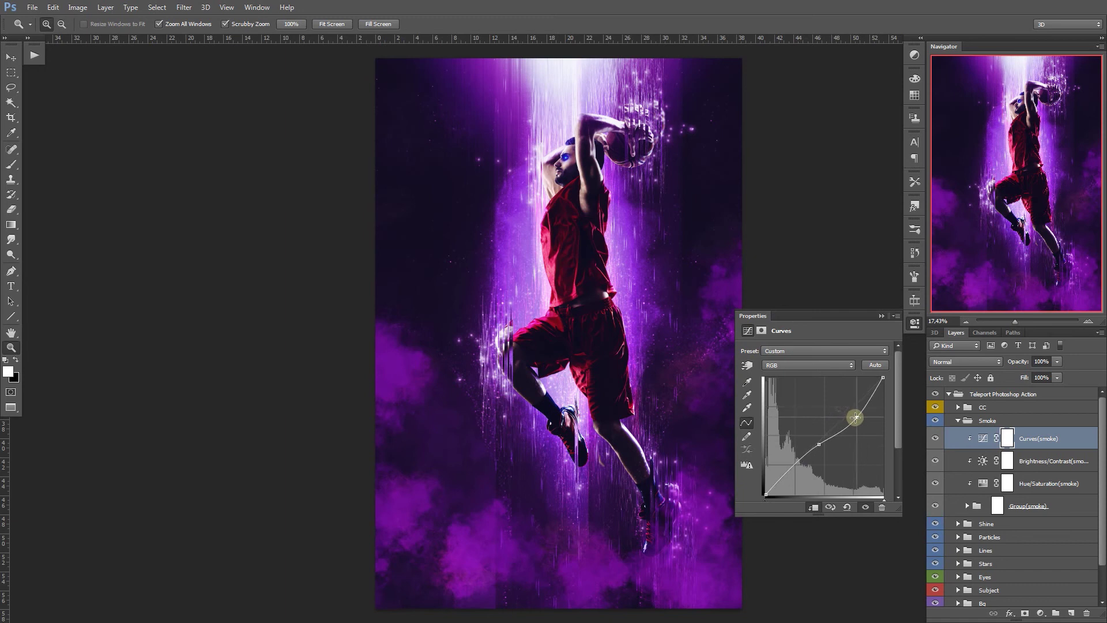
left_click_drag(819, 444, 818, 450)
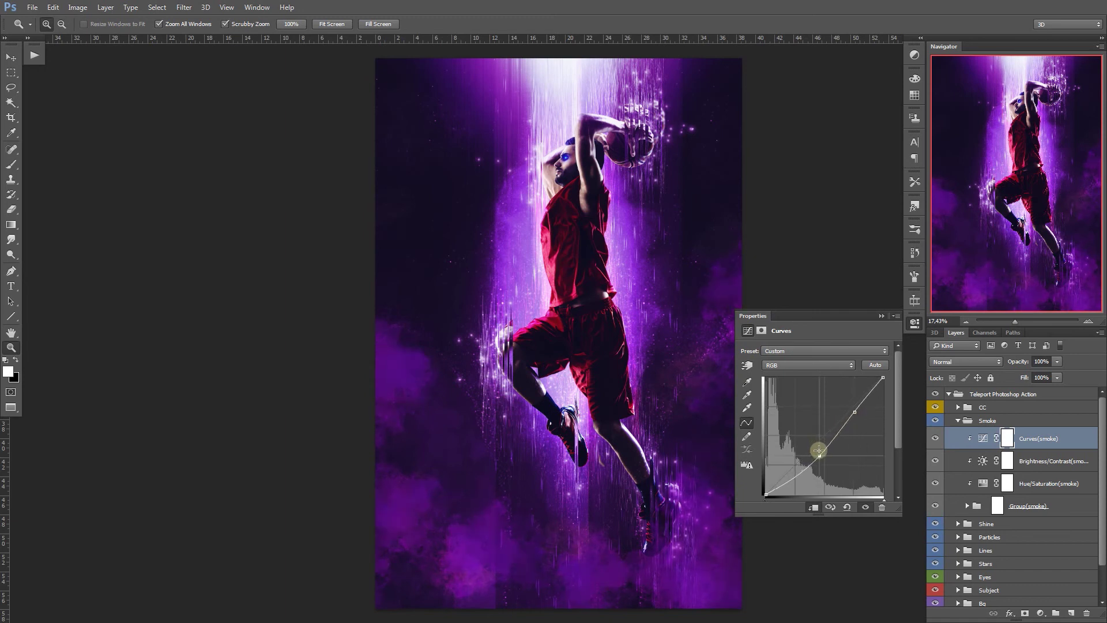
left_click(968, 506)
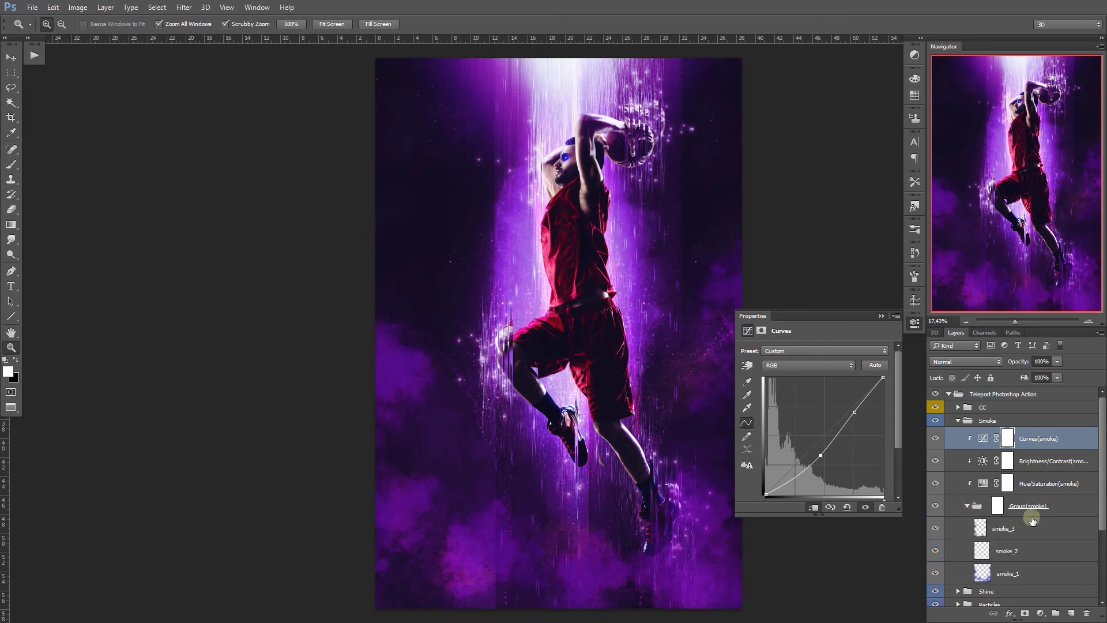
Step: Scale the smoke_1 clouds to about 110% over the lower canvas
scroll(1095, 507, "down", 3)
left_click(1013, 533)
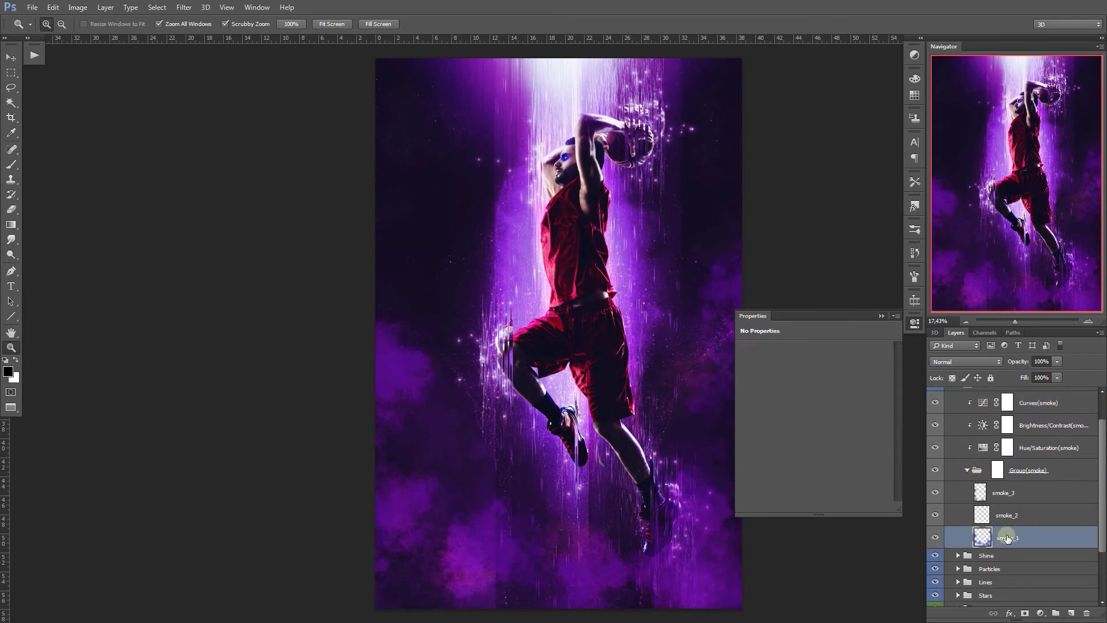
left_click(936, 537)
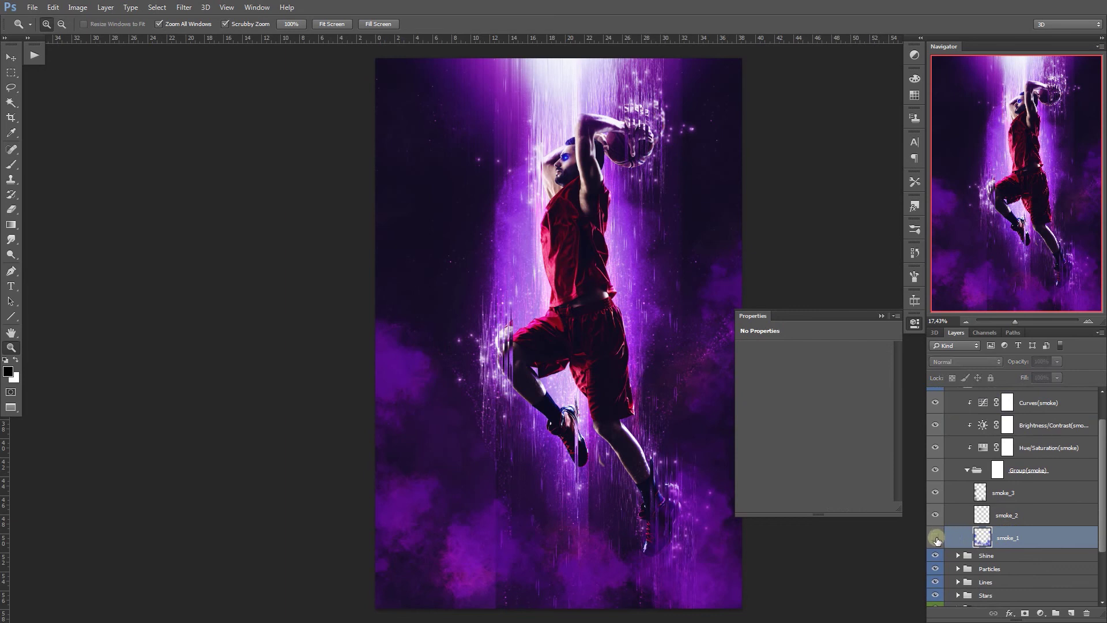
left_click(936, 539)
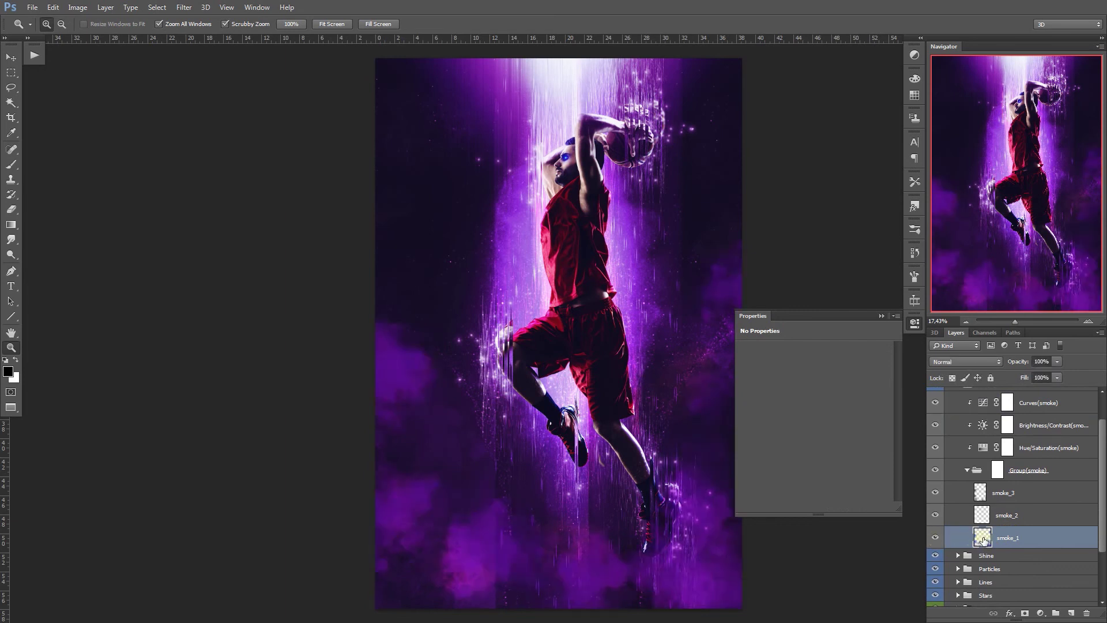
key("ctrl+t")
left_click_drag(742, 205, 782, 168)
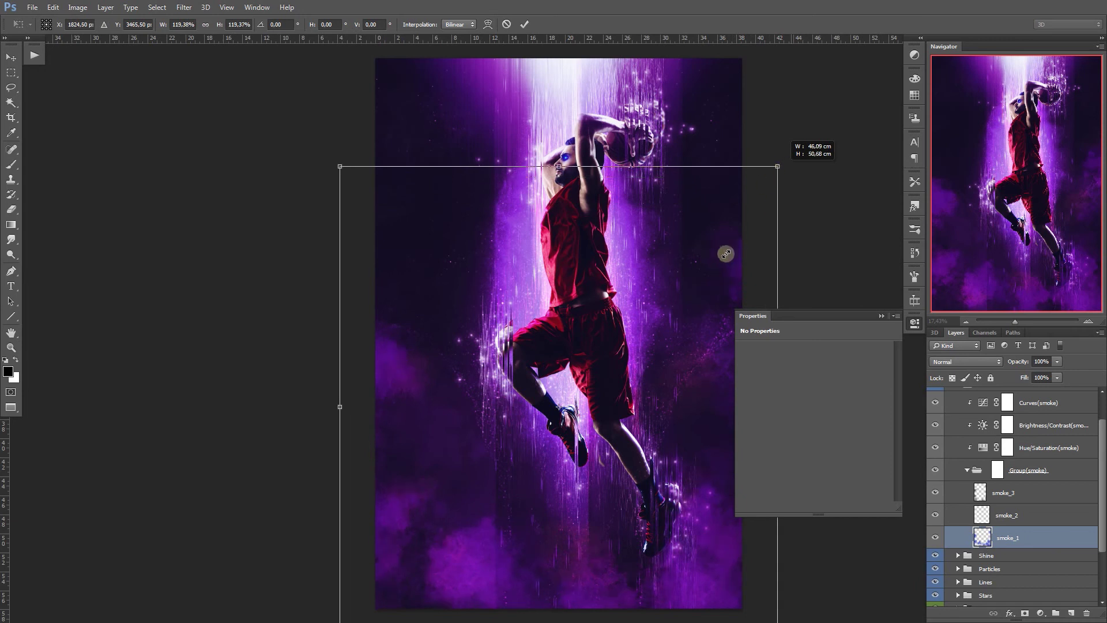
mouse_move(719, 262)
left_mouse_down()
mouse_move(724, 241)
mouse_move(719, 285)
left_mouse_up()
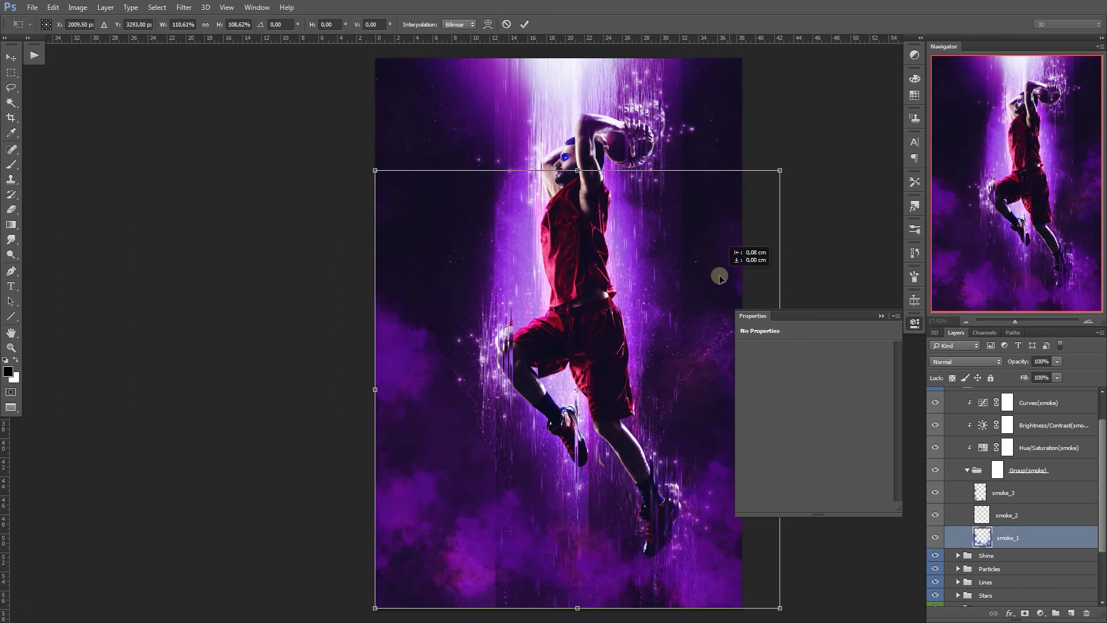
key("Return")
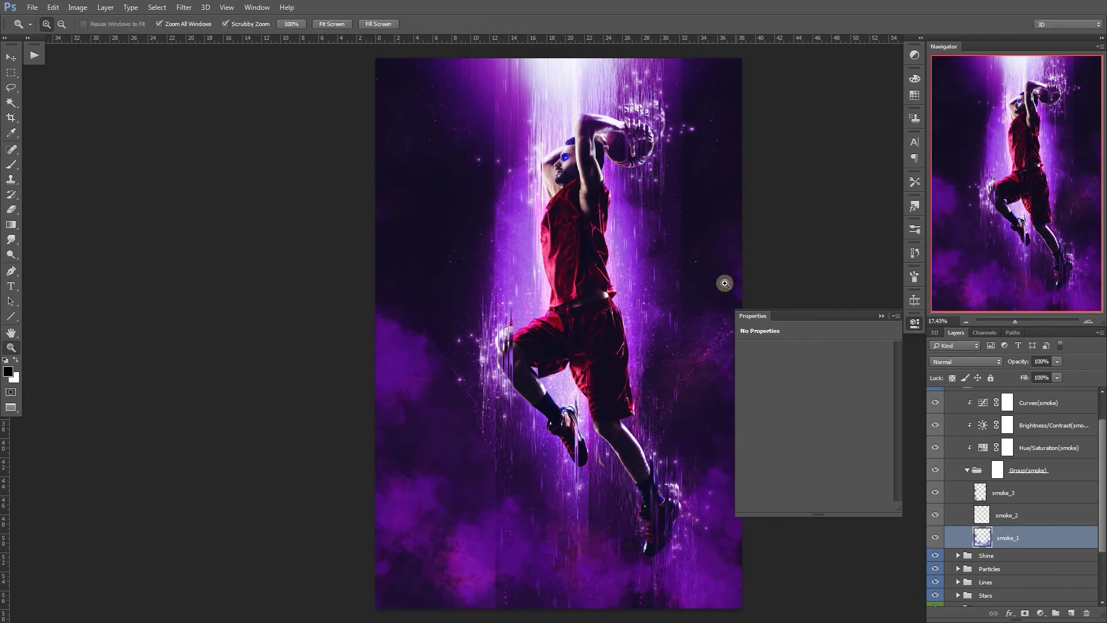
Step: Nudge the smoke_2 clouds upward near the bottom with the Move tool
left_click(1022, 523)
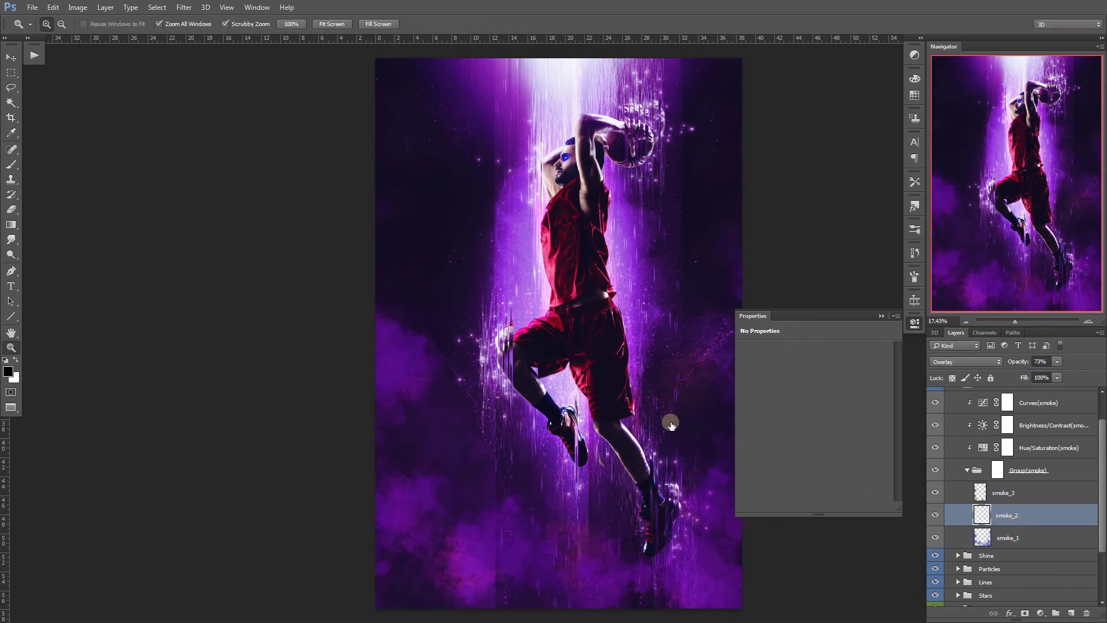
key("v")
left_click_drag(664, 449, 666, 426)
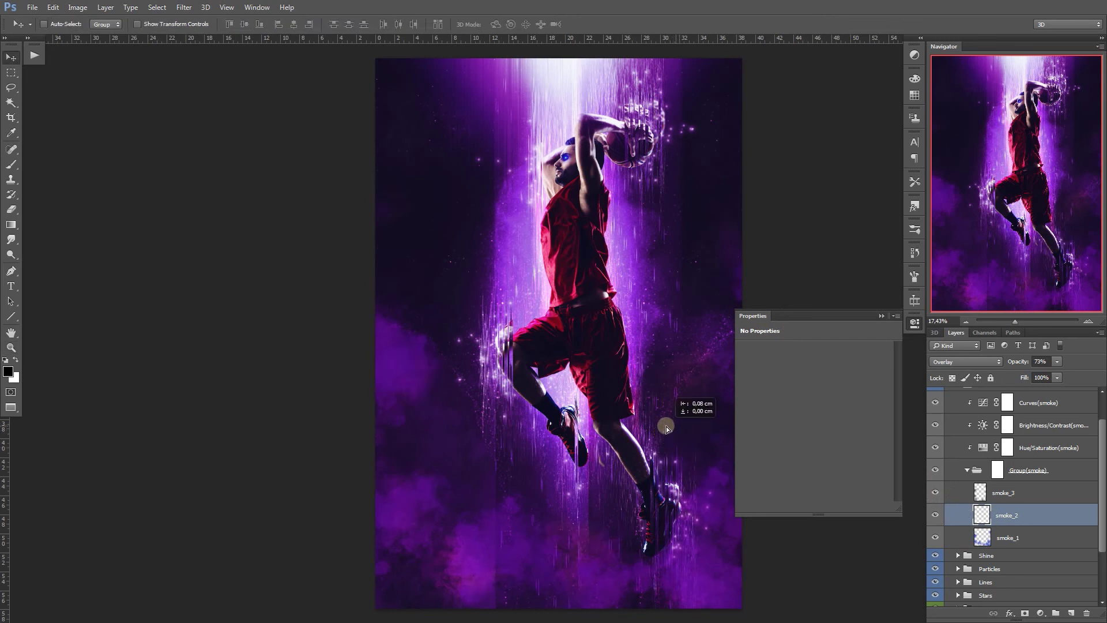
Step: Compare smoke_3 on and off, then lower its opacity to 24%
left_click(935, 493)
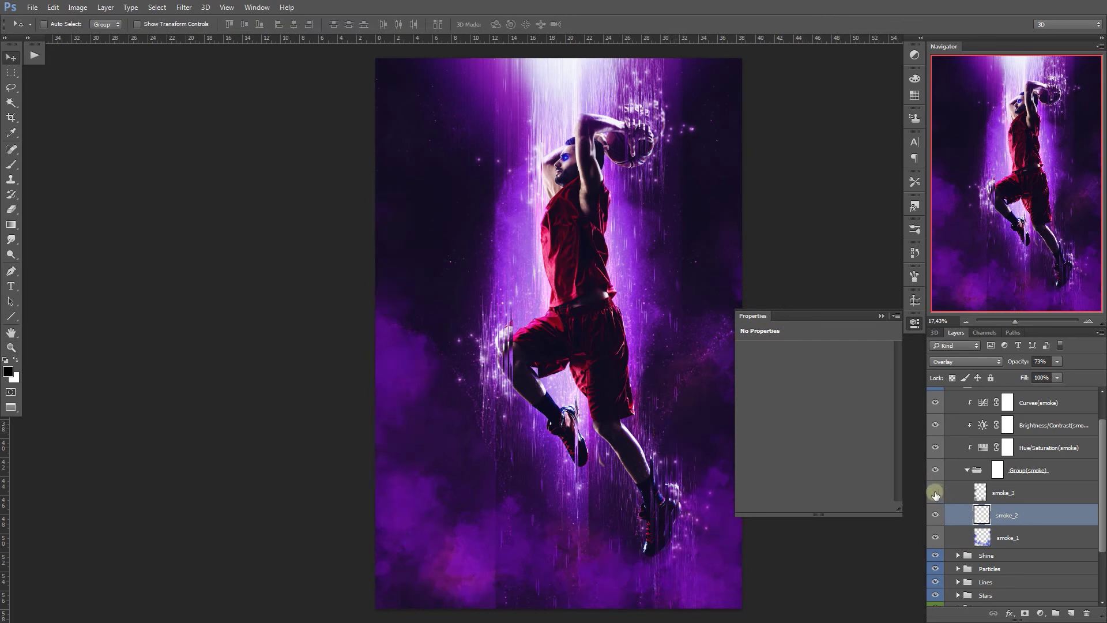
left_click(934, 494)
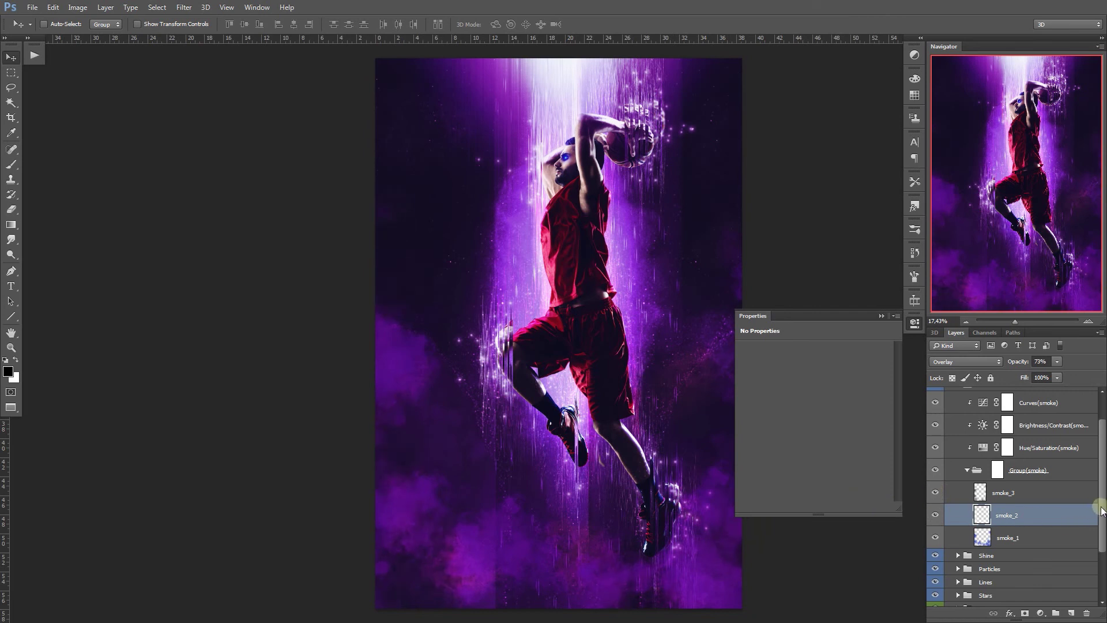
scroll(1069, 505, "up", 1)
left_click(1069, 505)
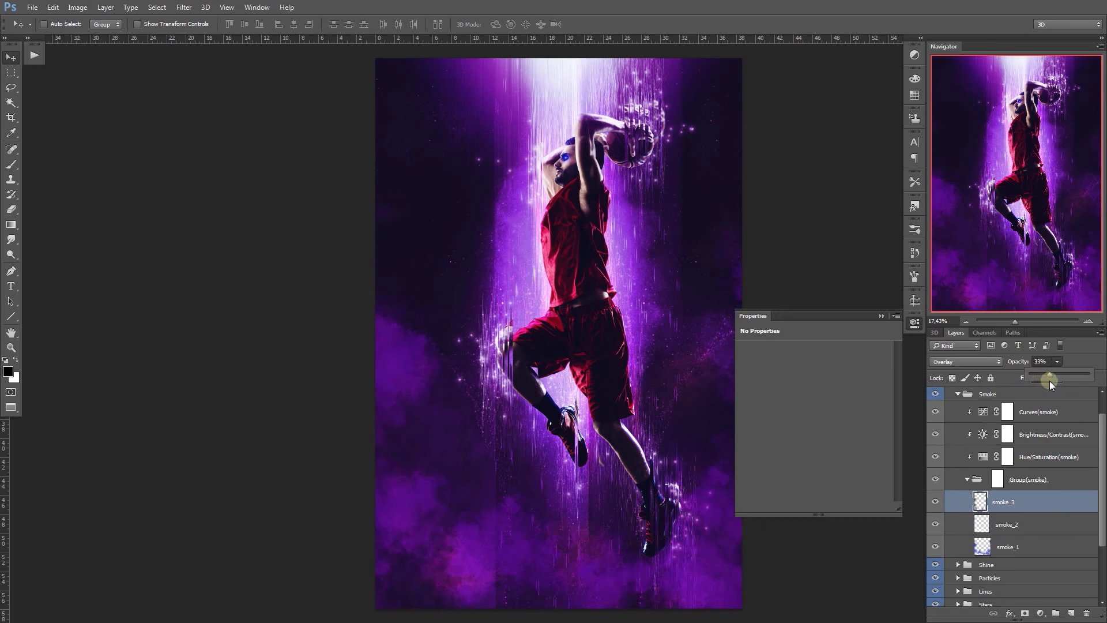
left_click(883, 316)
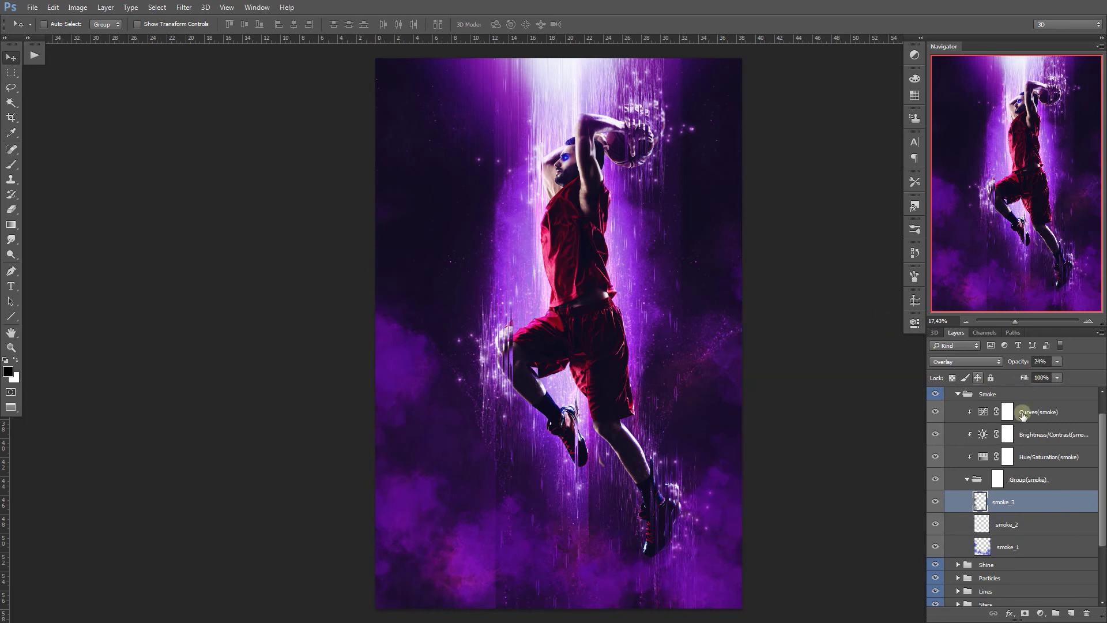
scroll(1102, 444, "up", 2)
Step: Collapse Smoke, expand the CC group, and lower Hue/Saturation(cc) Master saturation
left_click(957, 420)
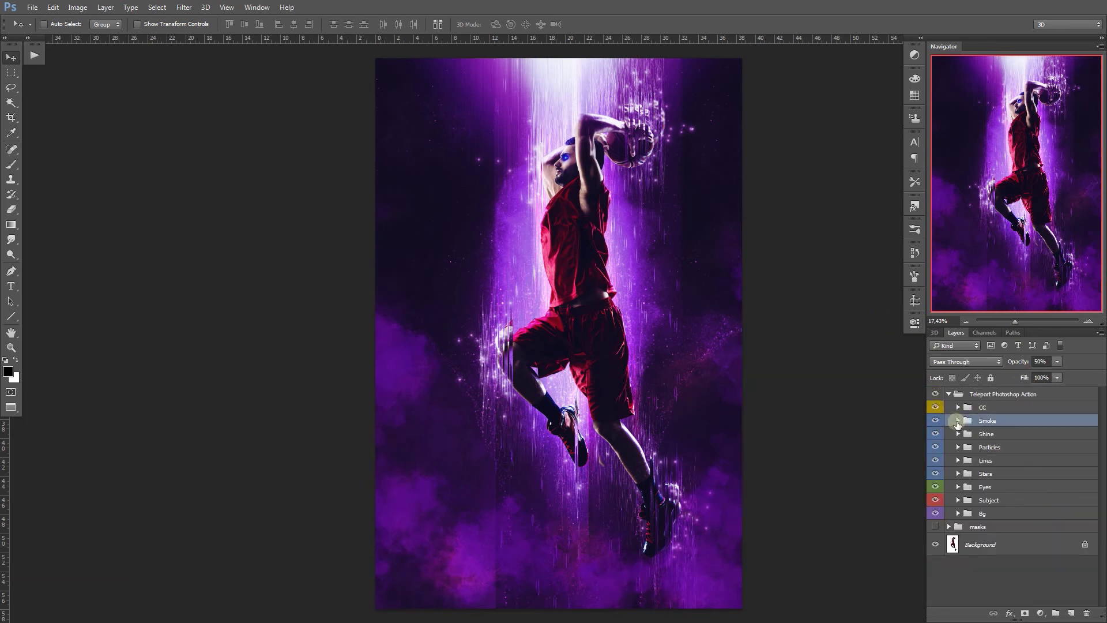
left_click(978, 408)
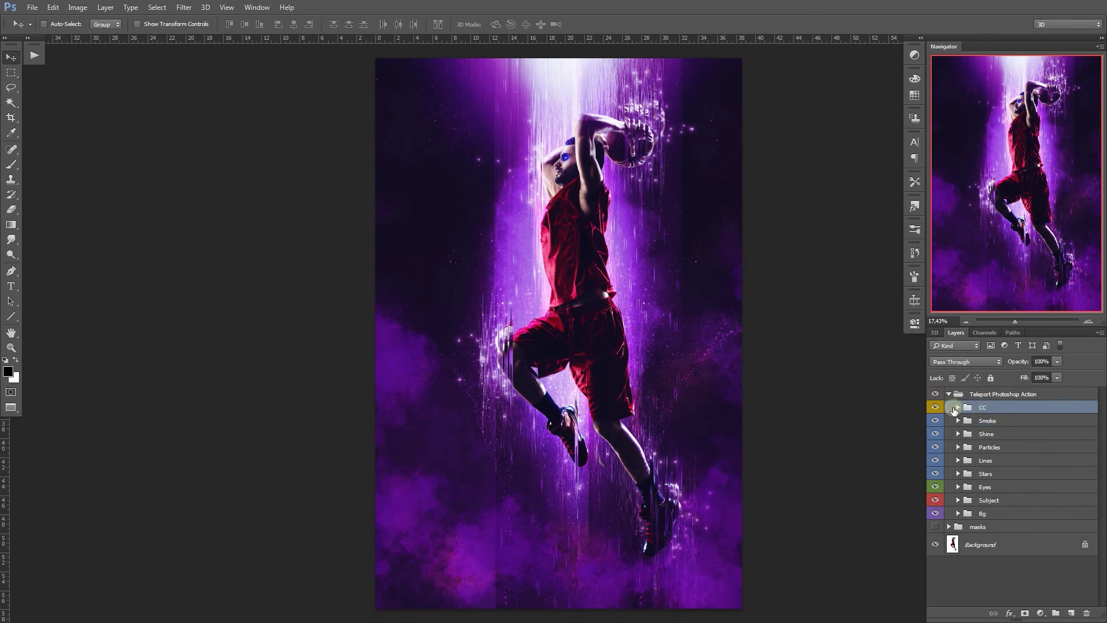
left_click(956, 407)
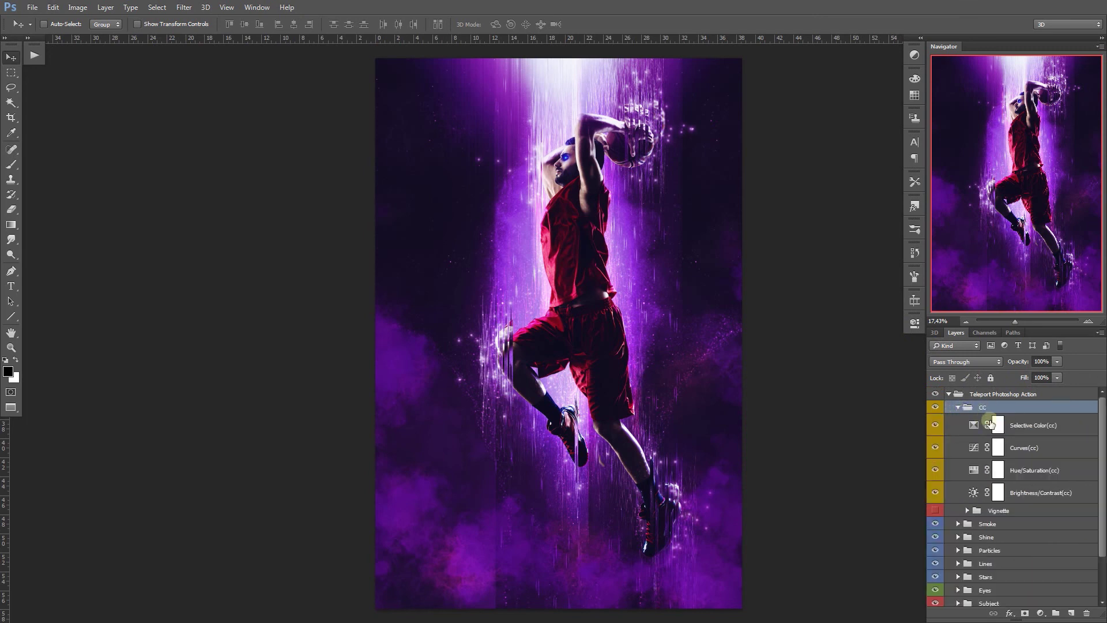
double_click(974, 470)
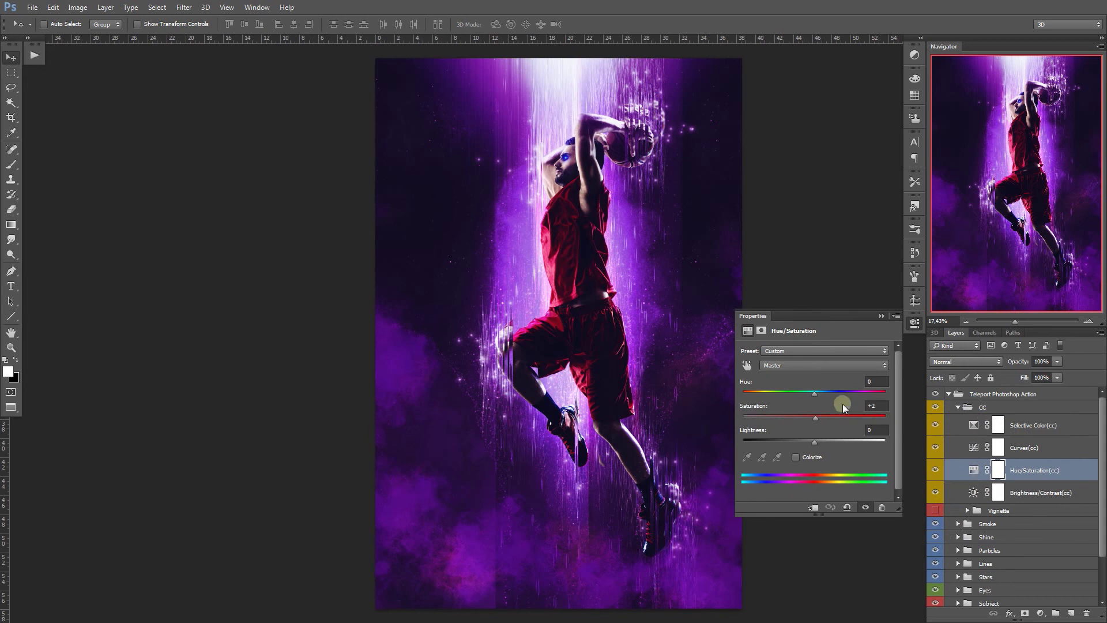
mouse_move(846, 417)
left_mouse_down()
mouse_move(826, 422)
mouse_move(795, 400)
mouse_move(829, 400)
mouse_move(814, 397)
left_mouse_up()
Step: Set Hue/Saturation(cc) Magentas hue to -10 and Reds hue to -7
left_click(808, 365)
left_click(799, 382)
left_click(822, 365)
left_click(802, 415)
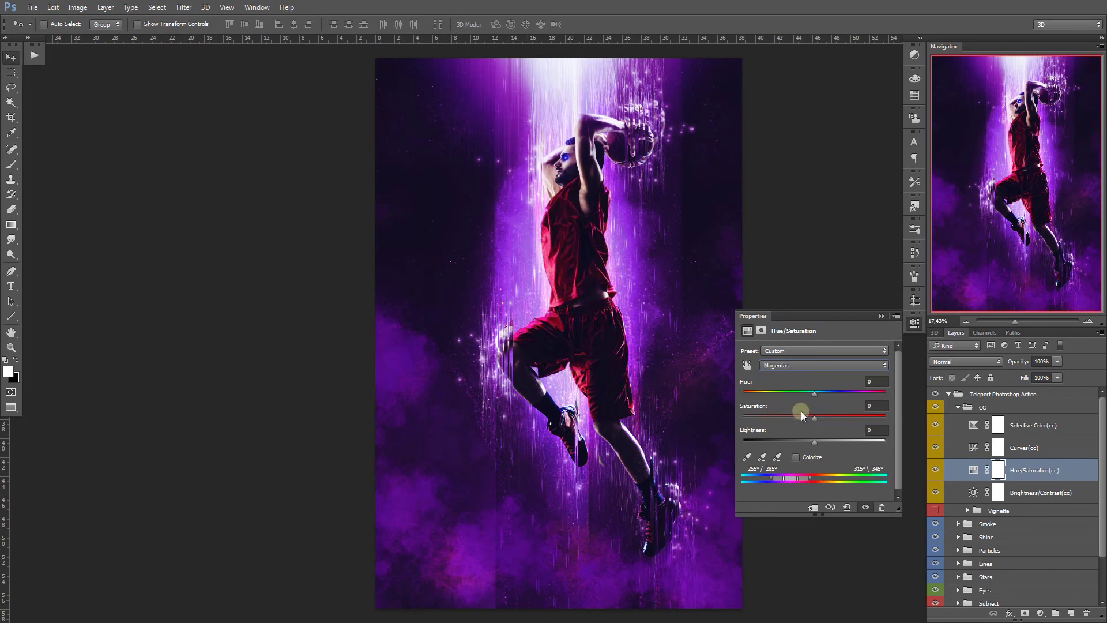
mouse_move(857, 395)
left_mouse_down()
mouse_move(739, 426)
mouse_move(806, 423)
left_mouse_up()
left_click(831, 365)
left_click_drag(817, 392, 808, 394)
left_click(882, 316)
Step: Bend the Curves(cc) Blue channel below the diagonal with two points, comparing it on and off
double_click(972, 449)
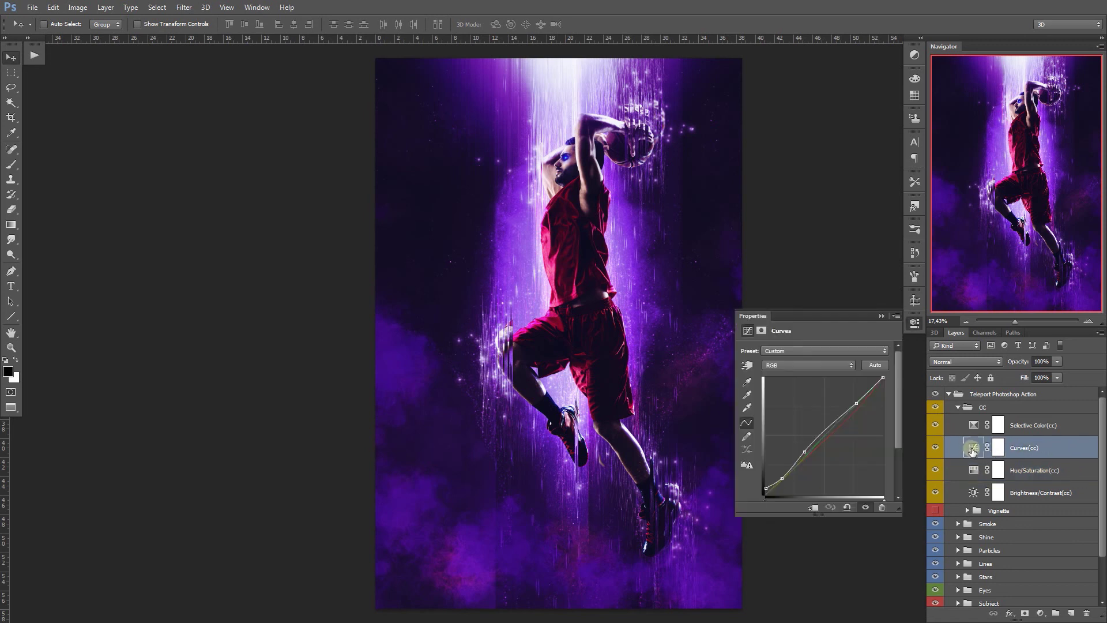
left_click(790, 365)
left_click(792, 396)
left_click_drag(837, 417, 839, 420)
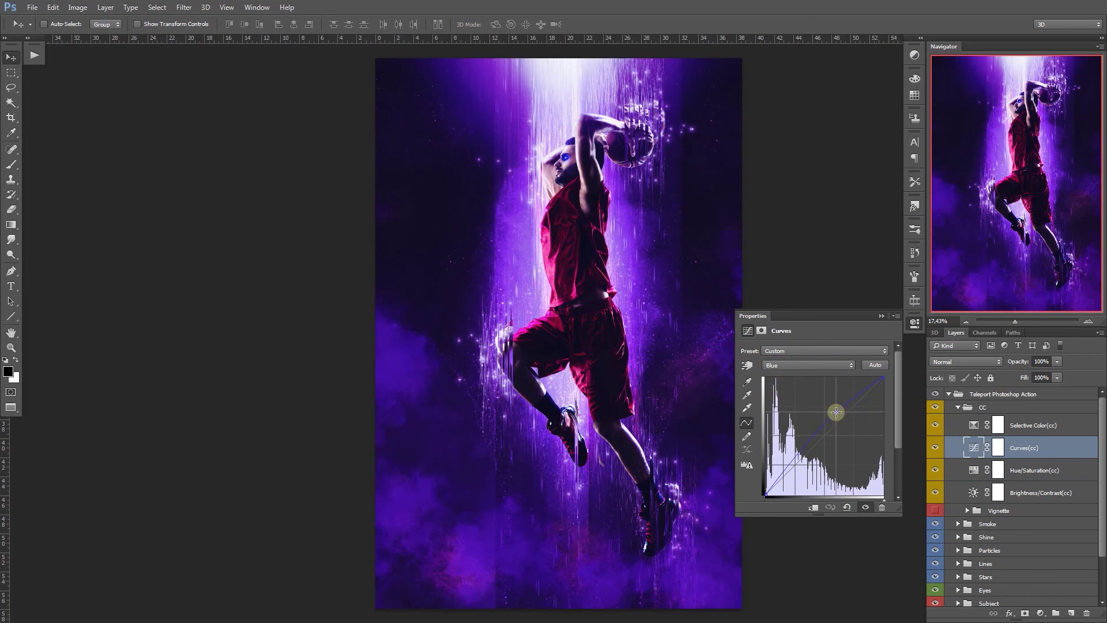
left_click_drag(806, 455, 801, 458)
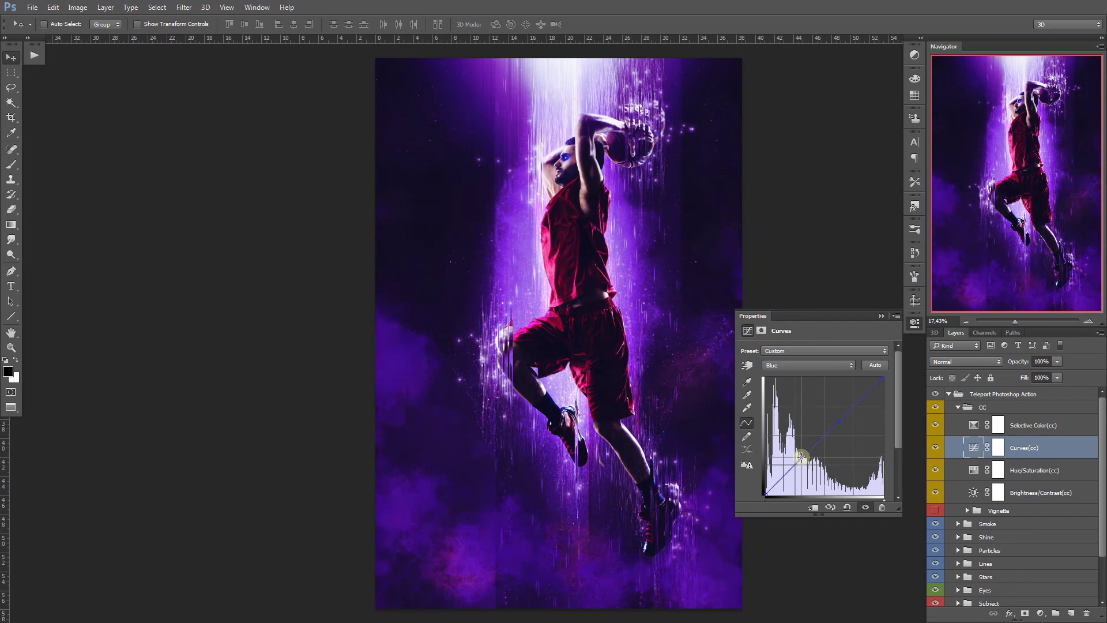
left_click(935, 447)
left_click(935, 448)
left_click(995, 512)
Step: Show the Vignette group and test the Gradient Fill (vignette) scale and position, ending at 27%
left_click(935, 511)
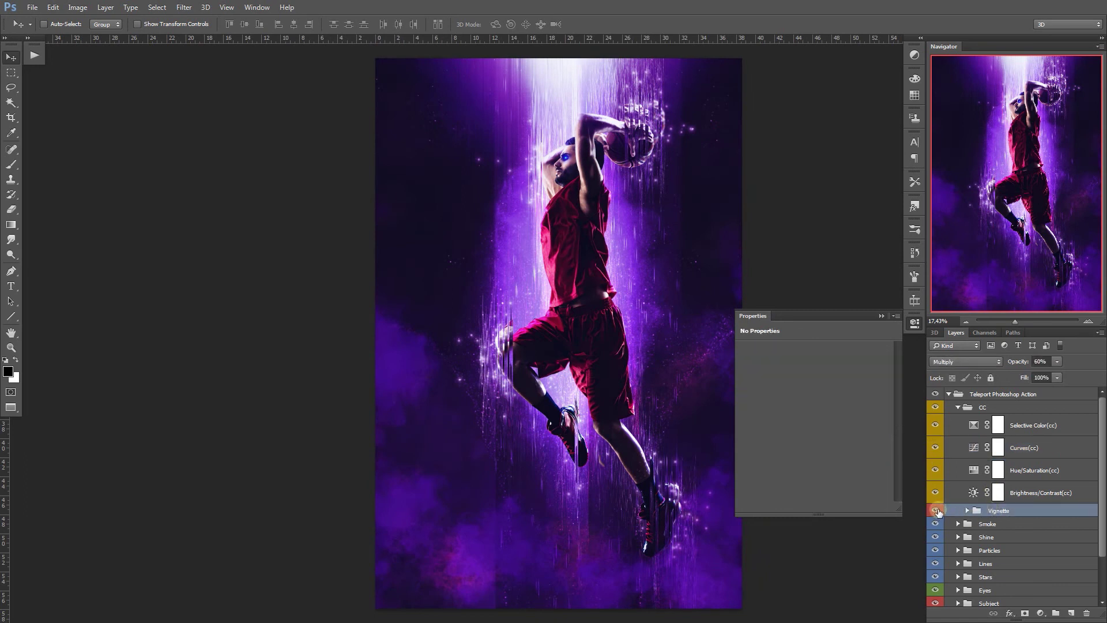
left_click(967, 511)
scroll(1102, 479, "down", 3)
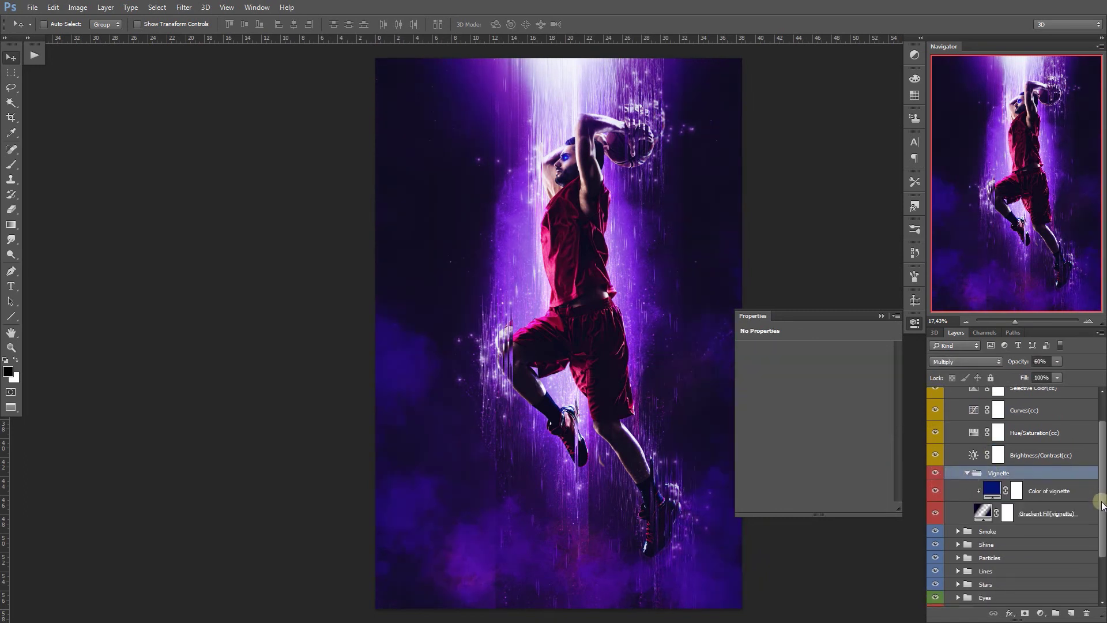
double_click(982, 512)
mouse_move(781, 224)
left_mouse_down()
mouse_move(791, 228)
mouse_move(781, 225)
left_mouse_up()
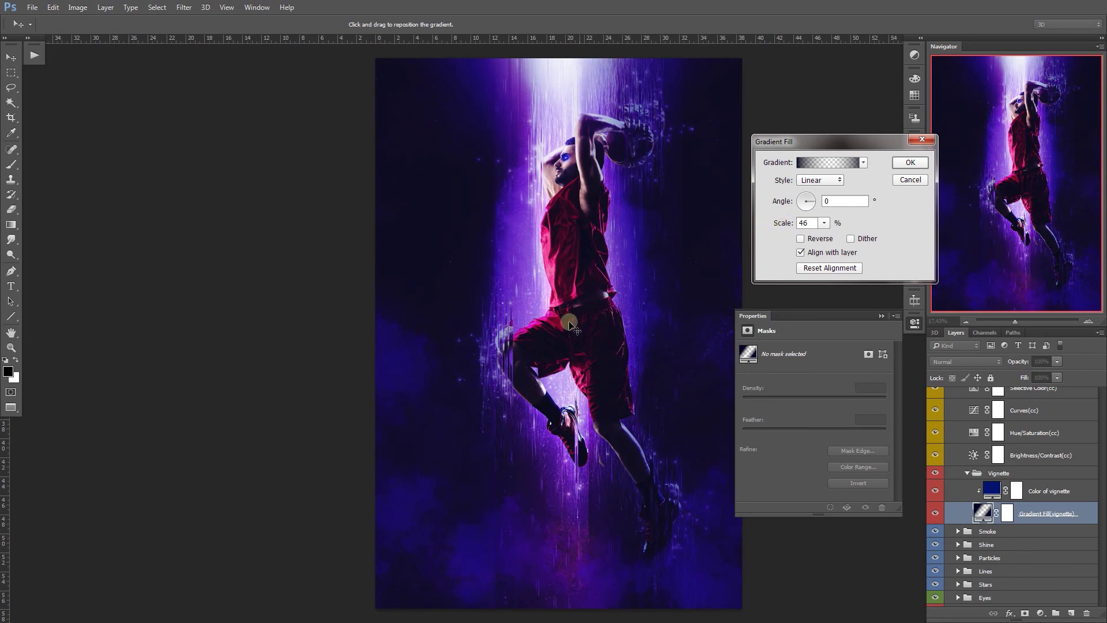
left_click_drag(569, 325, 661, 321)
mouse_move(787, 224)
left_mouse_down()
mouse_move(770, 226)
mouse_move(873, 237)
left_mouse_up()
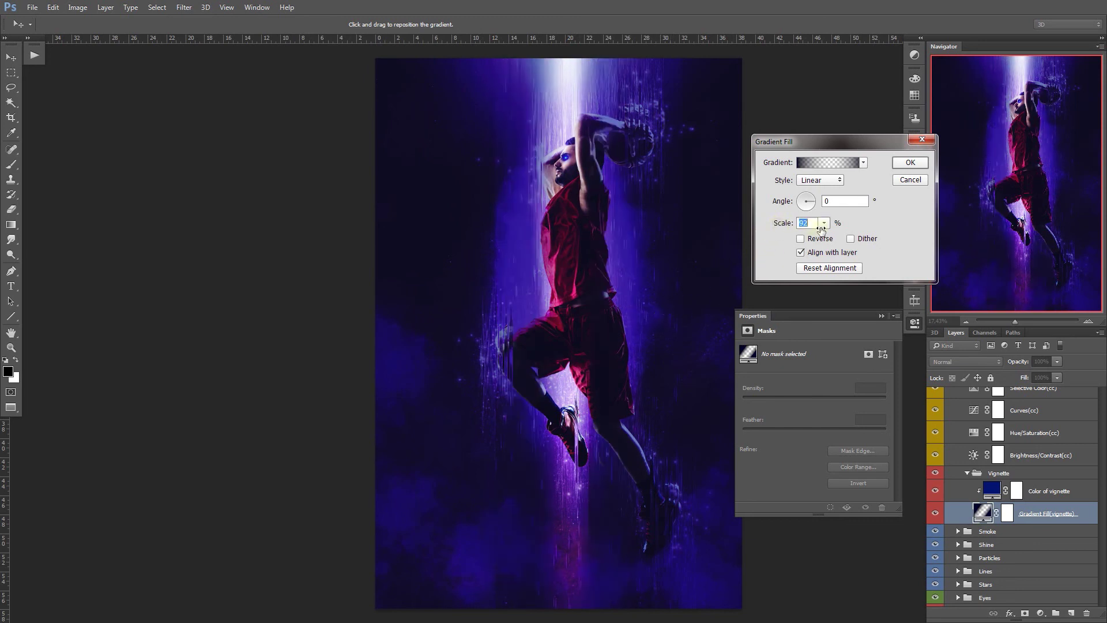
left_click(908, 180)
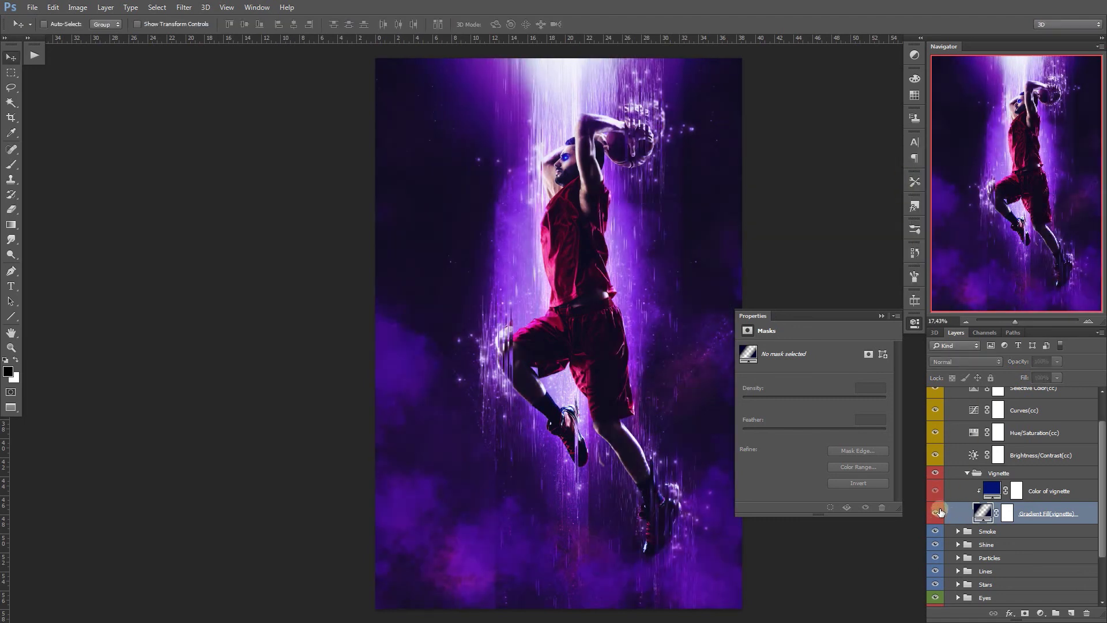
Step: Change the Color of vignette fill from navy blue to dark magenta, then collapse Vignette
left_click(935, 513)
double_click(992, 490)
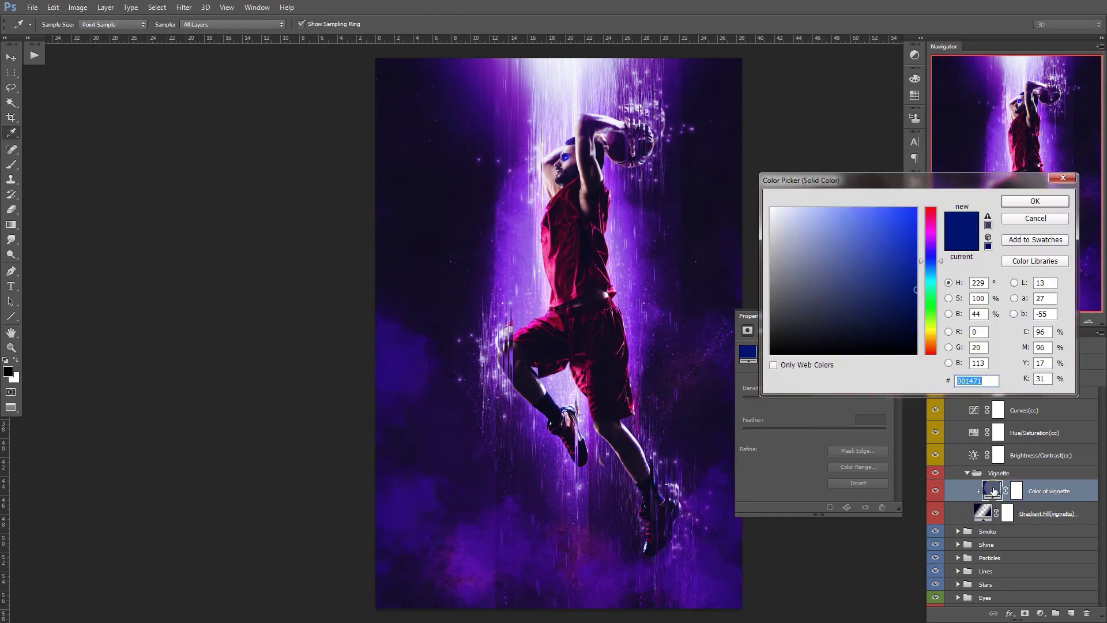
mouse_move(932, 262)
left_mouse_down()
mouse_move(935, 207)
mouse_move(928, 331)
mouse_move(932, 233)
left_mouse_up()
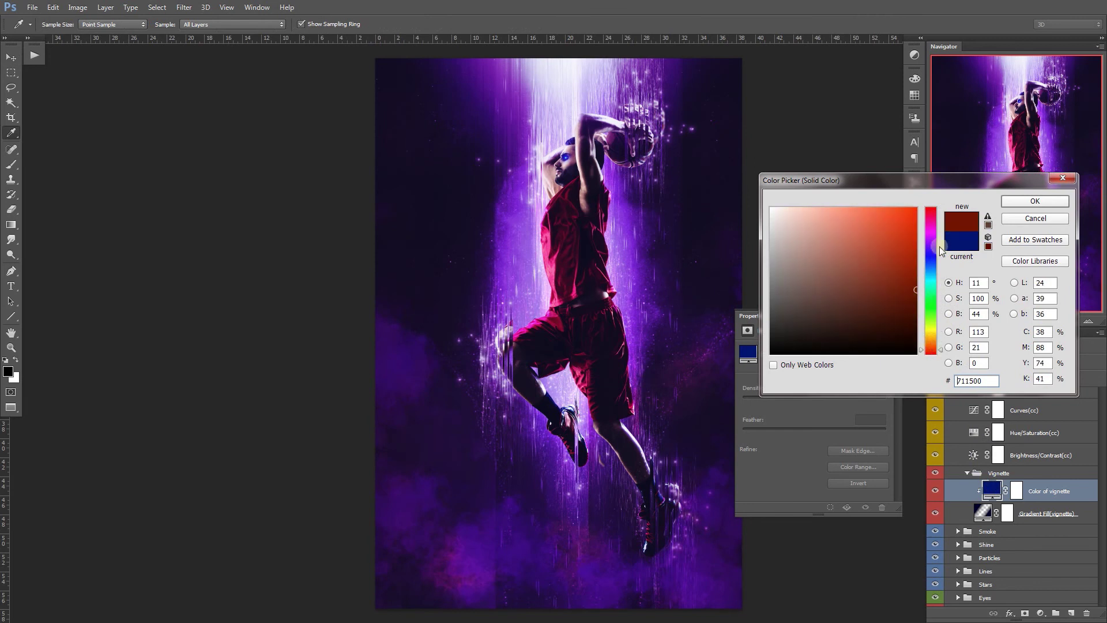
left_click(1029, 202)
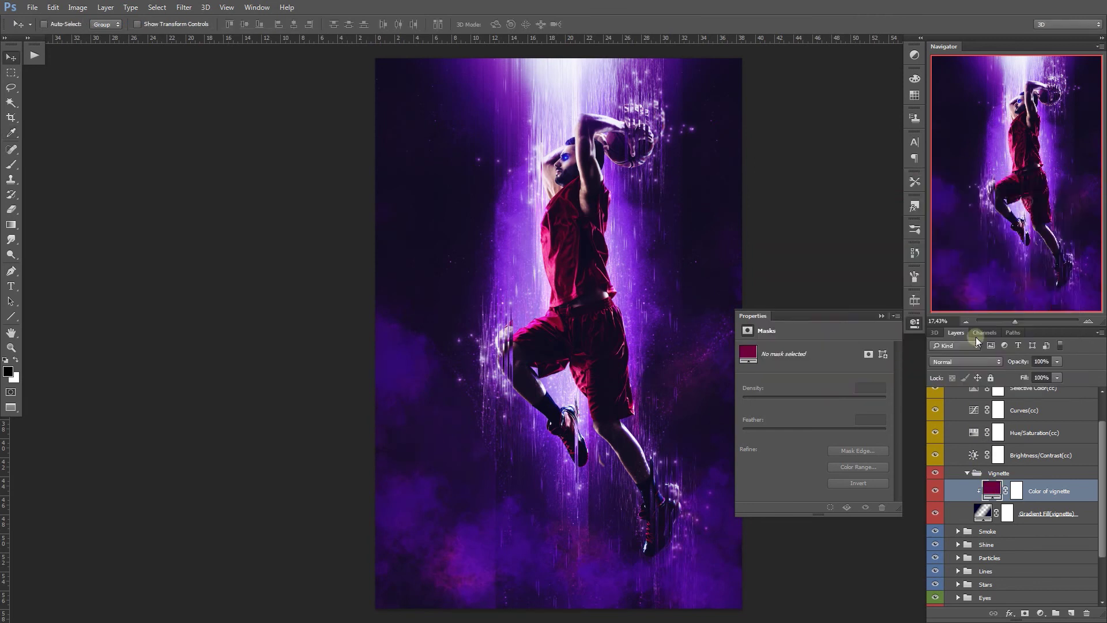
left_click(936, 492)
left_click(936, 493)
left_click(967, 473)
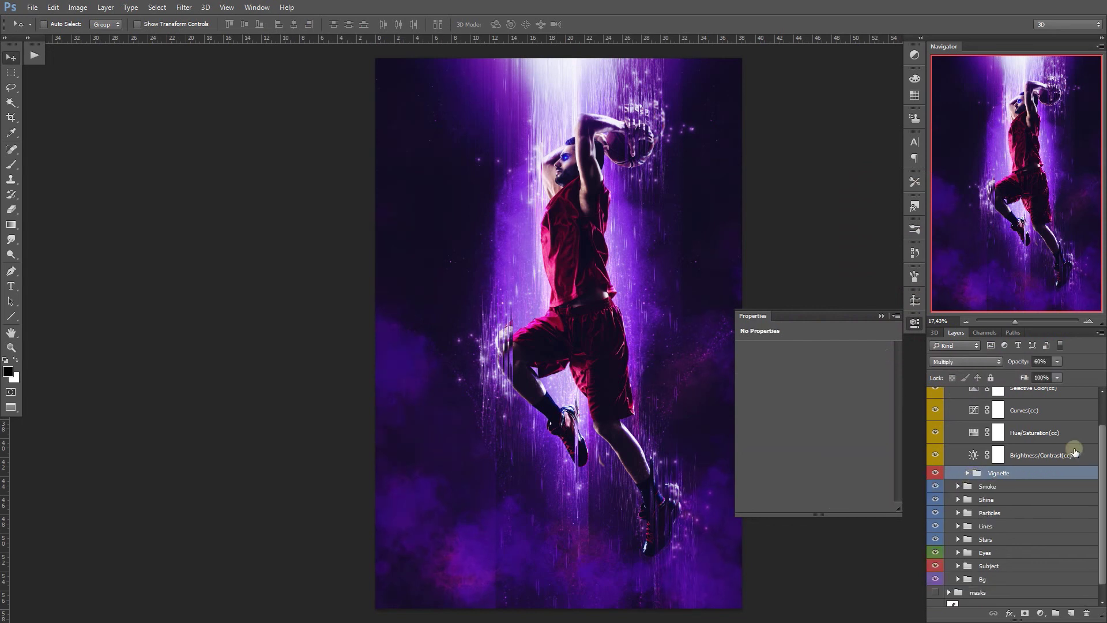
Step: Collapse the CC and Teleport Photoshop Action groups and compare the effect with the original
scroll(1103, 442, "up", 3)
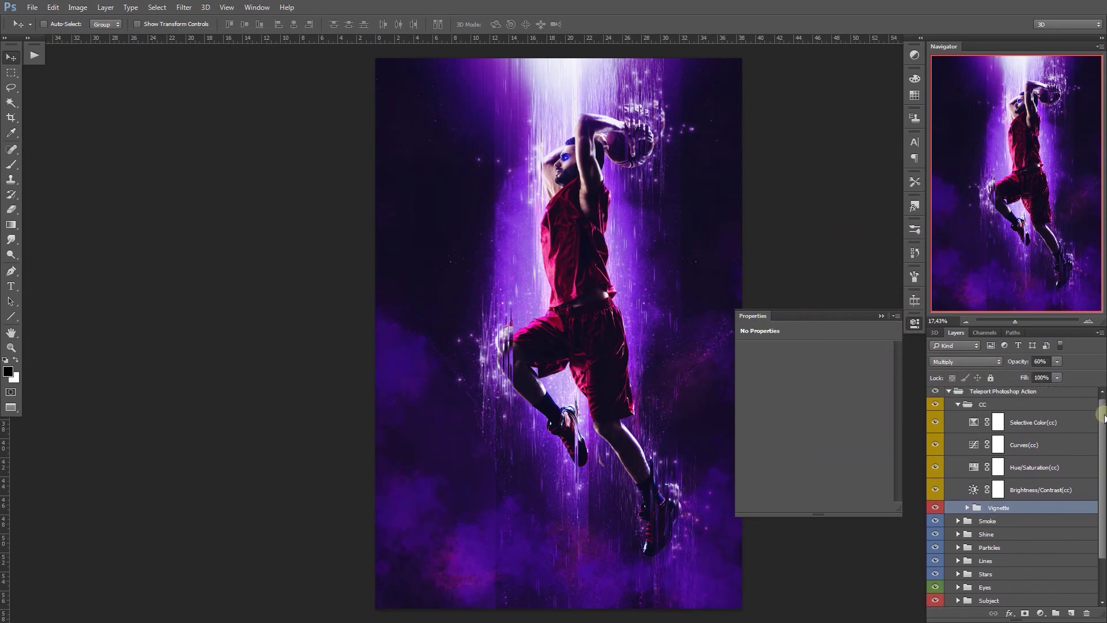
left_click(950, 407)
left_click(949, 394)
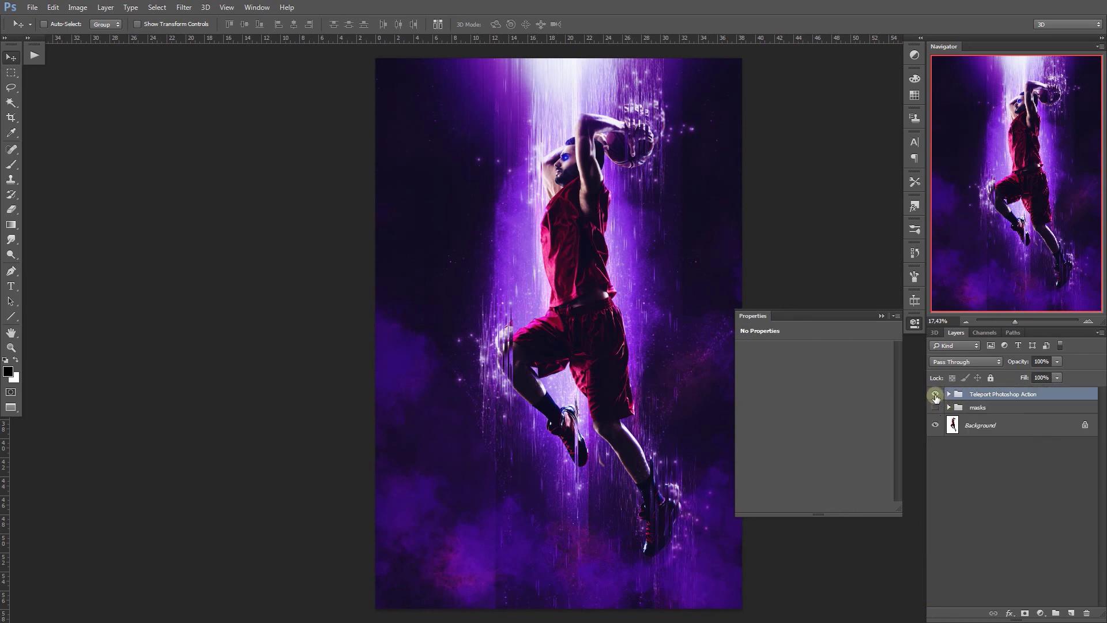
left_click(935, 395)
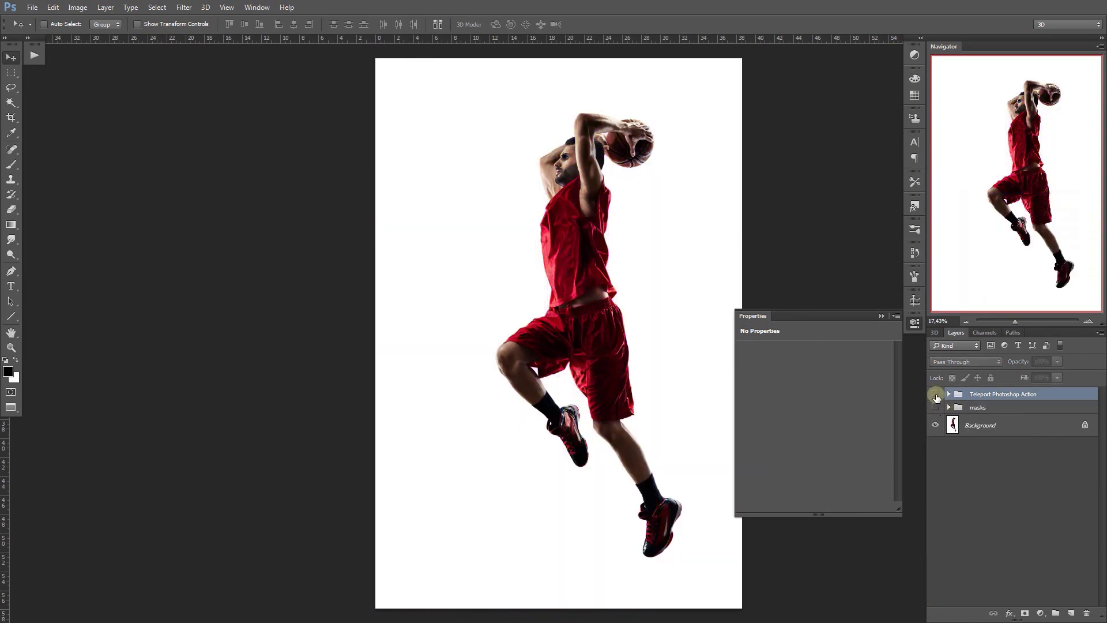
left_click(935, 394)
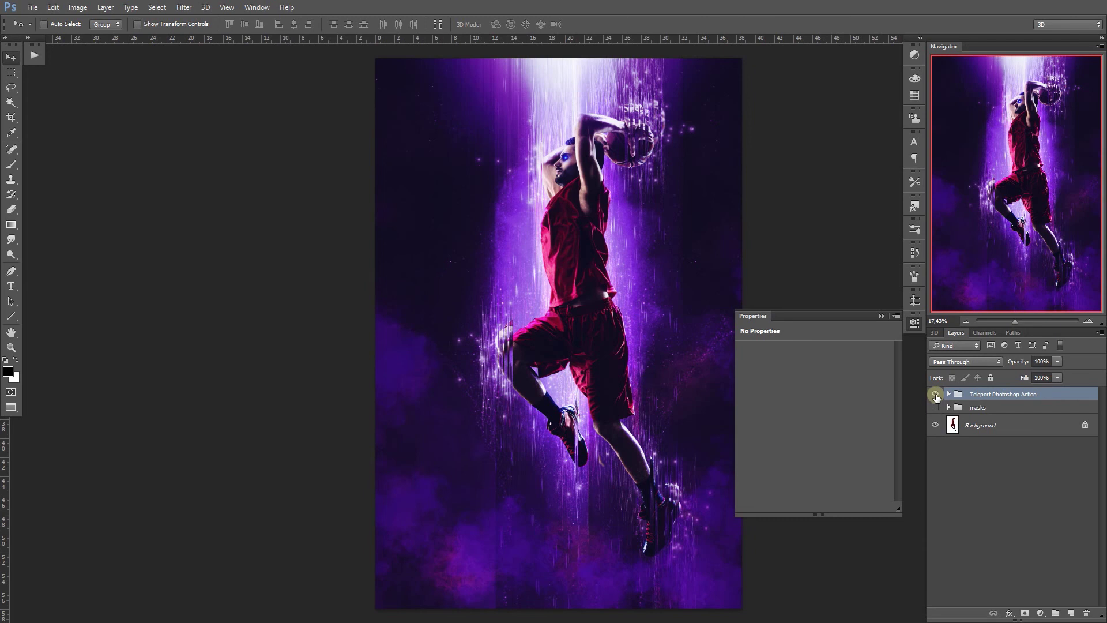
left_click(935, 394)
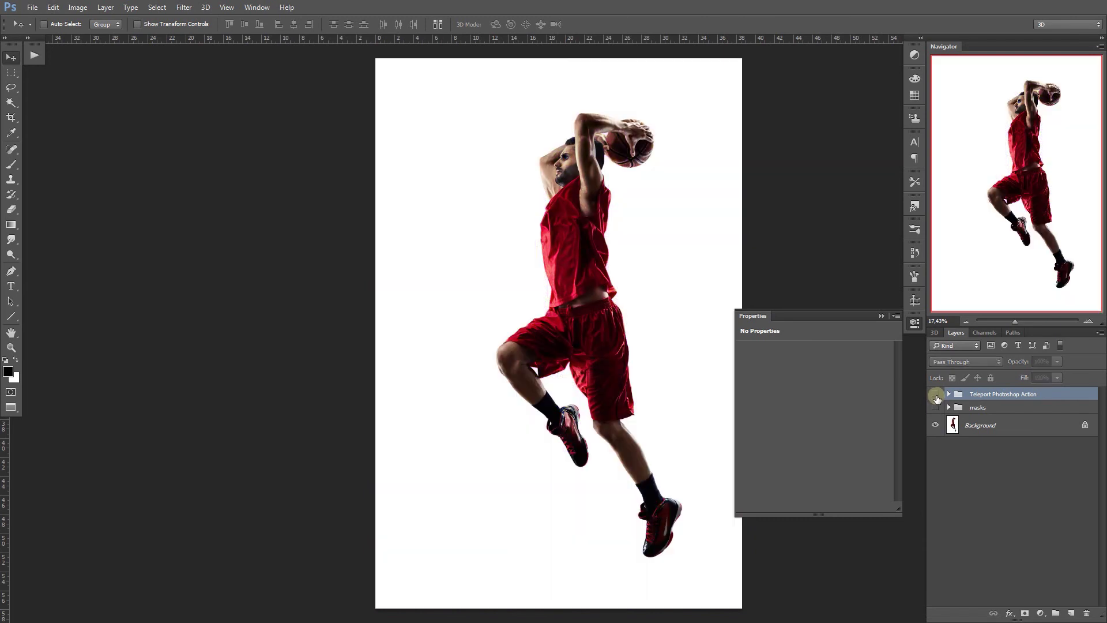
left_click(935, 394)
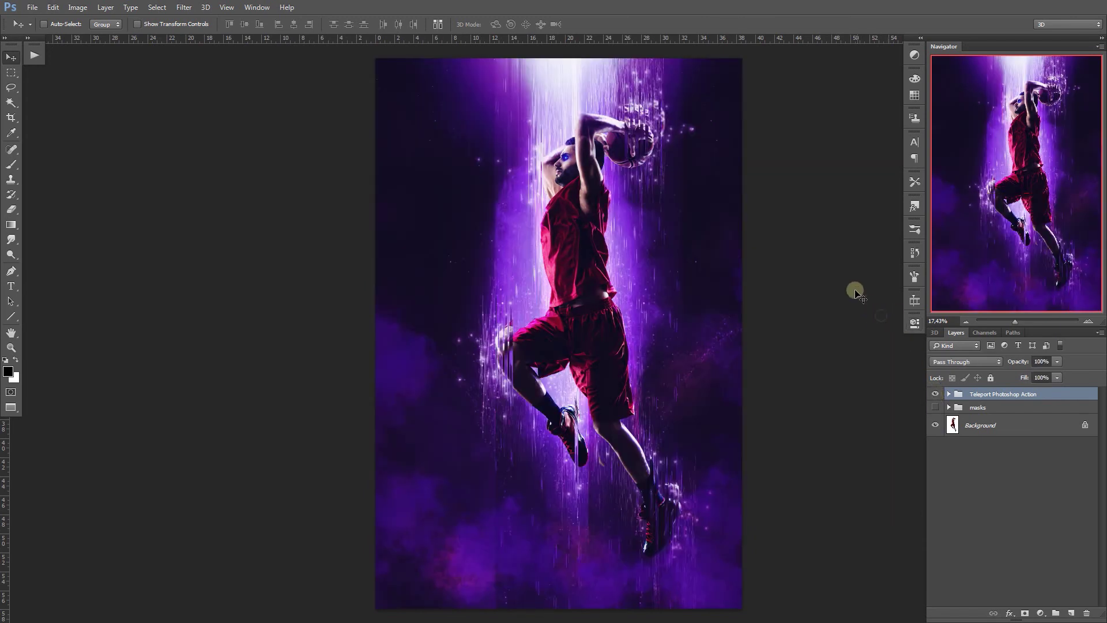
Step: Zoom in on the ball and head, comparing the teleport effect on and off
key("z")
left_click(618, 125)
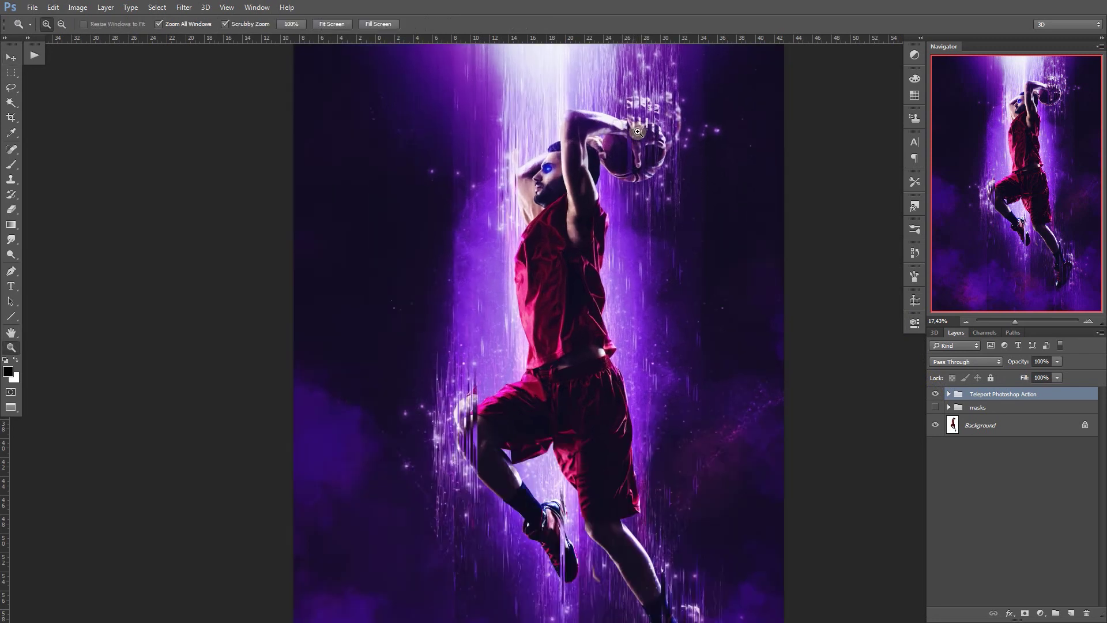
left_click(673, 140)
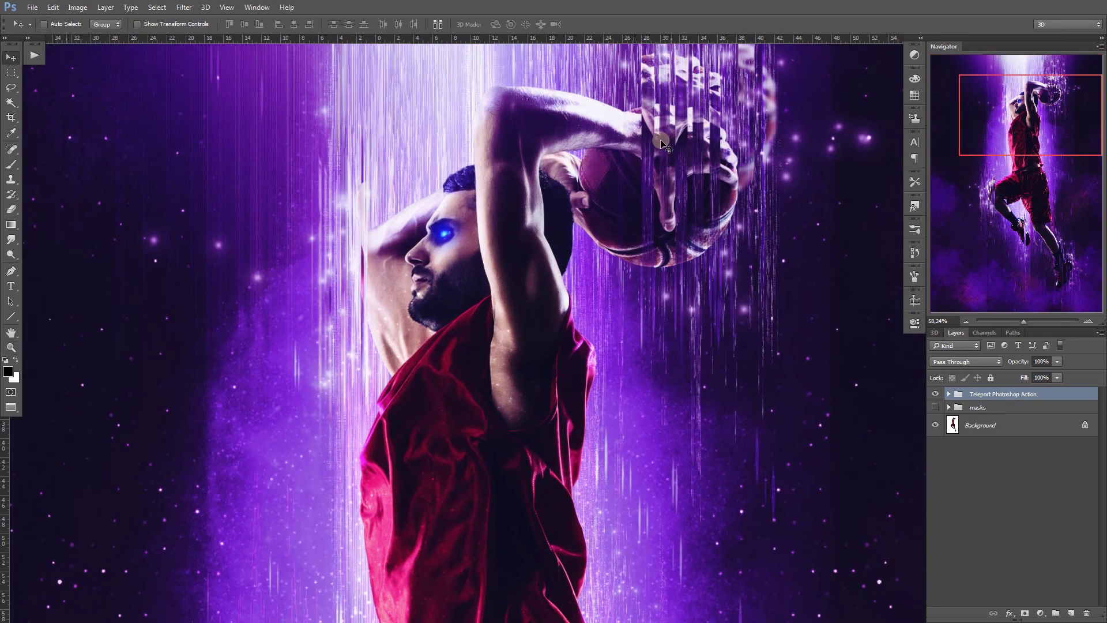
key("v")
left_click_drag(674, 139, 659, 197)
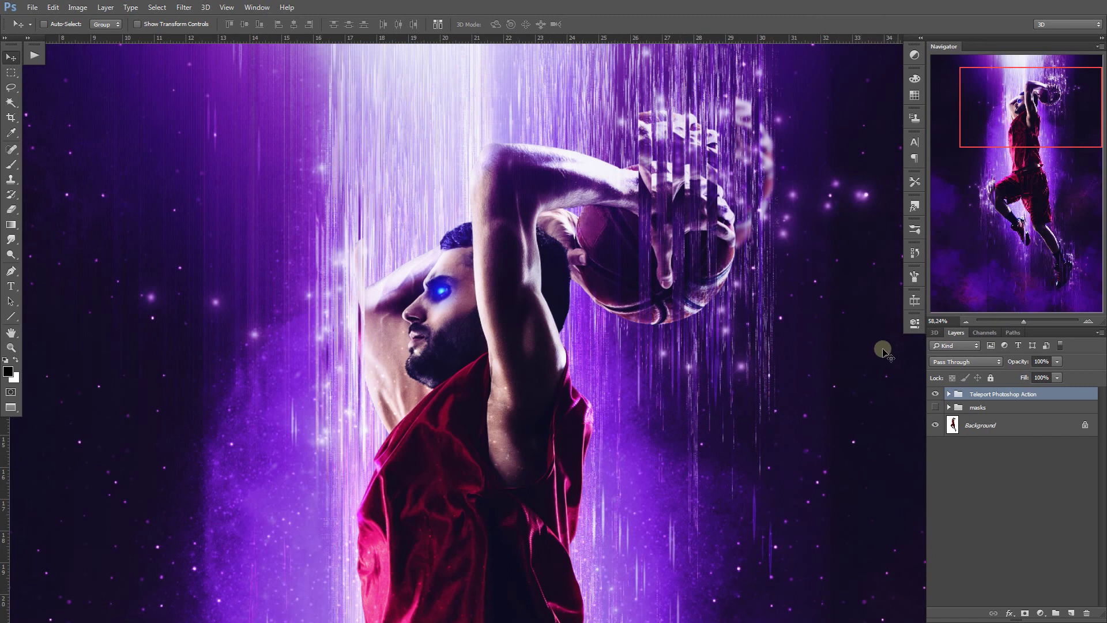
left_click(936, 394)
left_click(935, 395)
Step: Inspect the shorts, legs and shoes with the effect toggled, then fit the image on screen
left_click(934, 395)
left_click_drag(731, 508, 742, 464)
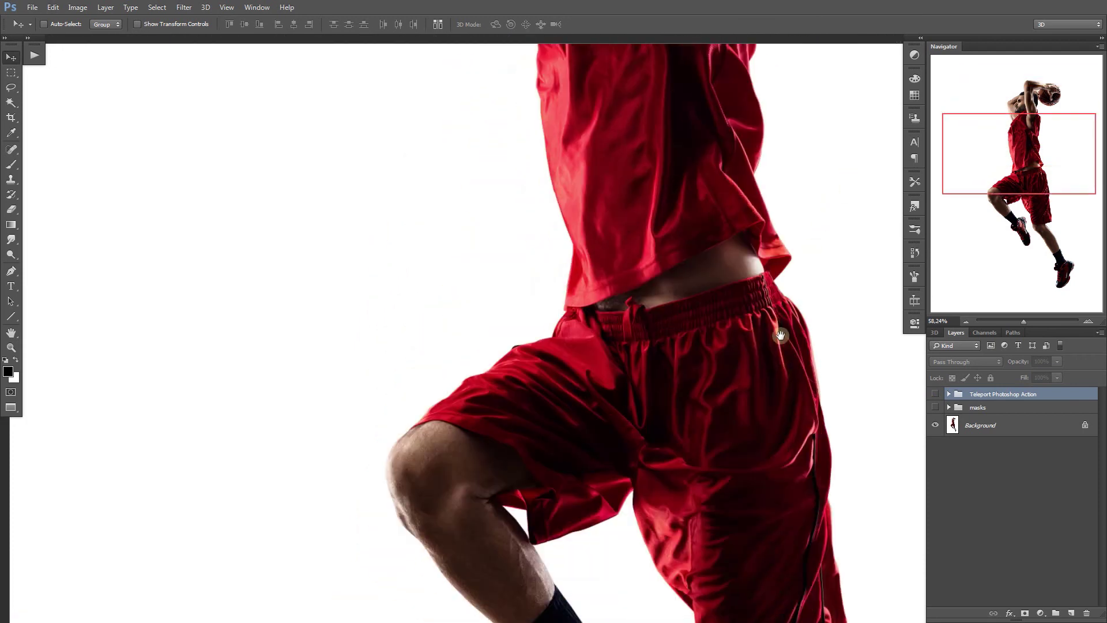
left_click(935, 395)
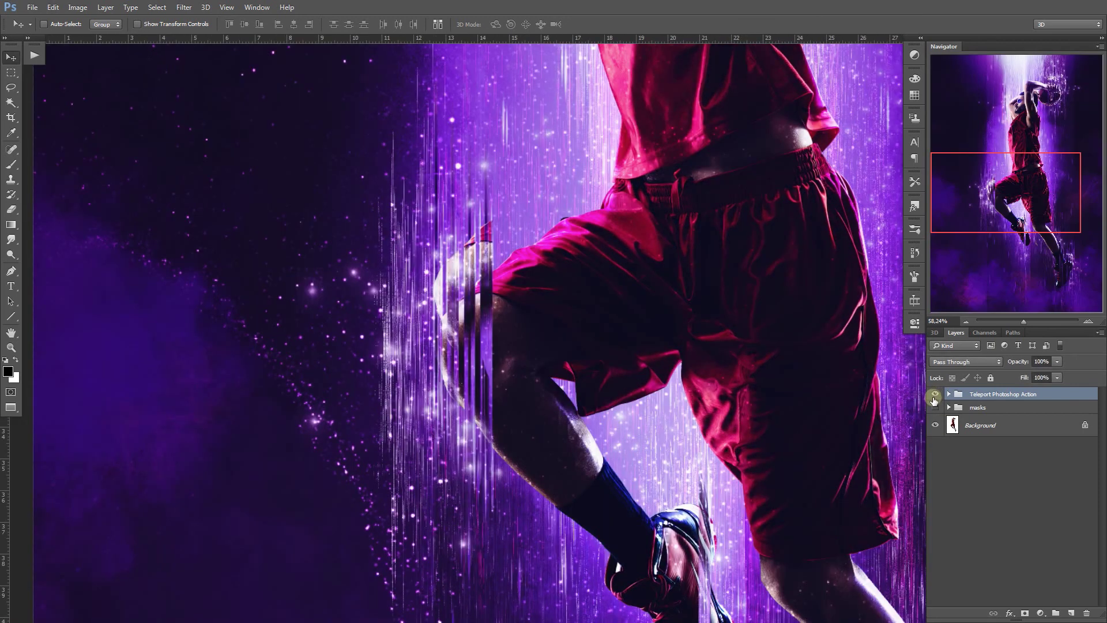
left_click_drag(574, 202, 609, 218)
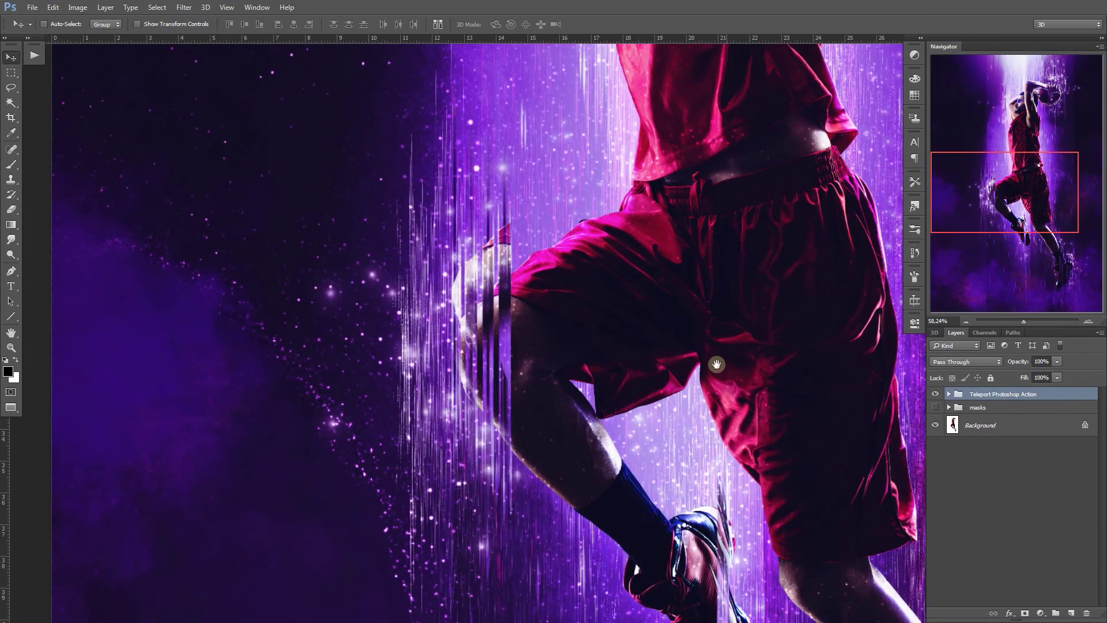
left_click_drag(801, 487, 548, 225)
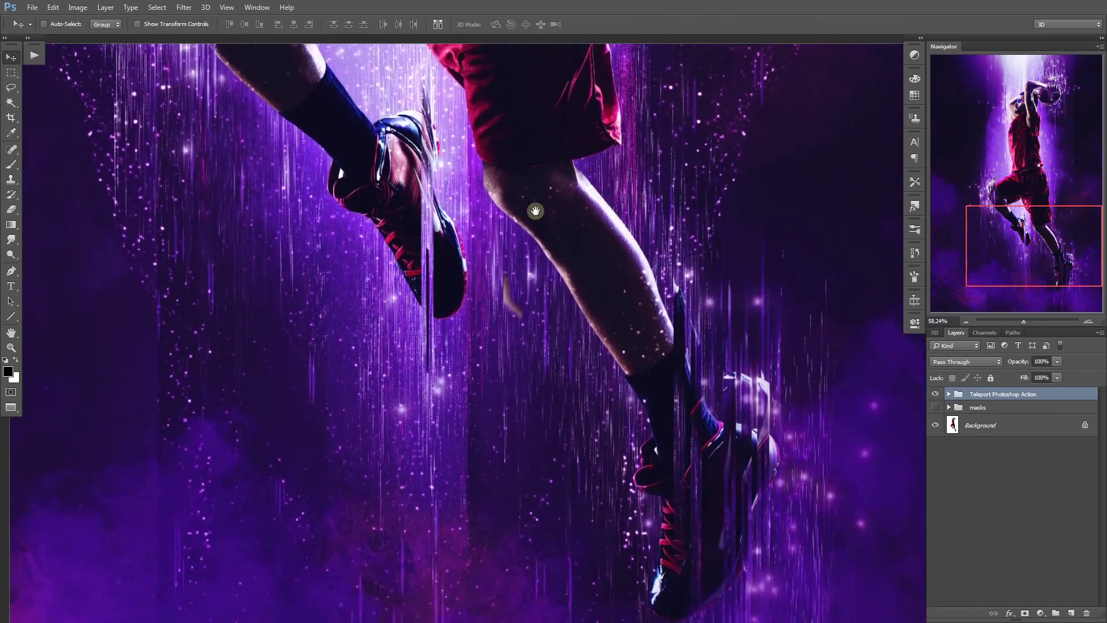
left_click_drag(681, 339, 621, 221)
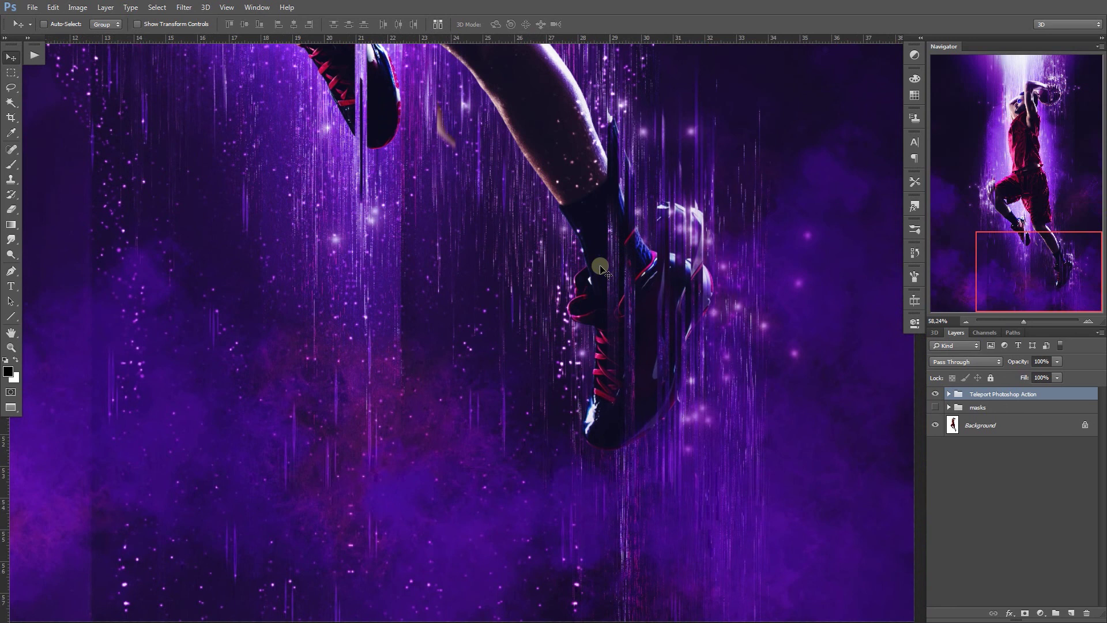
key("ctrl+0")
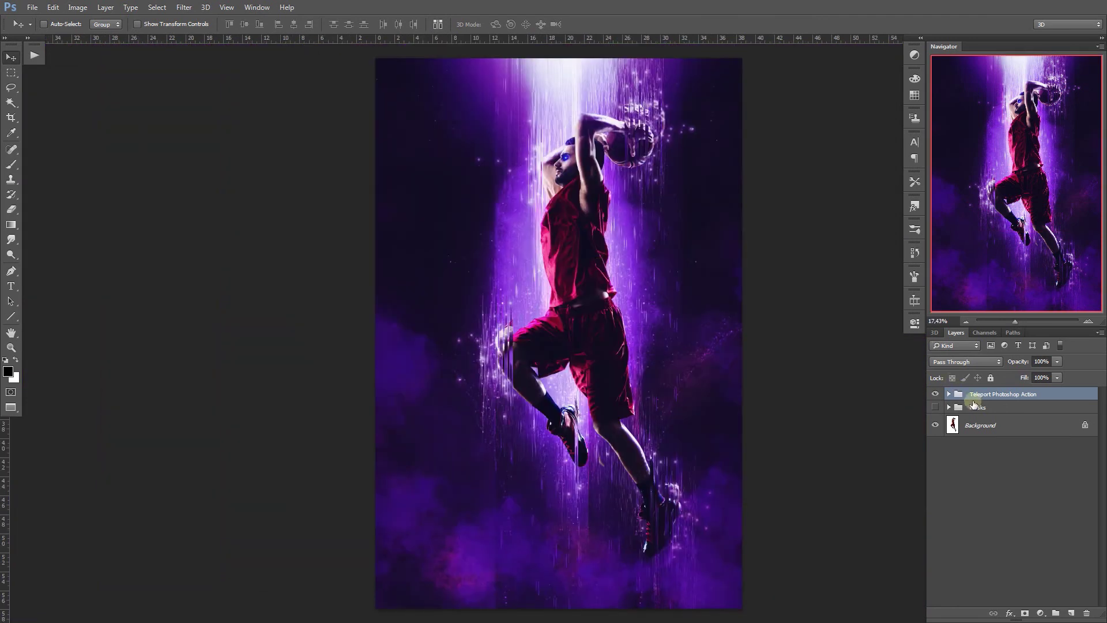
Step: Play the Teleport Photoshop Action's RESET SETTINGS OF ACTION step from the Actions panel
left_click(34, 55)
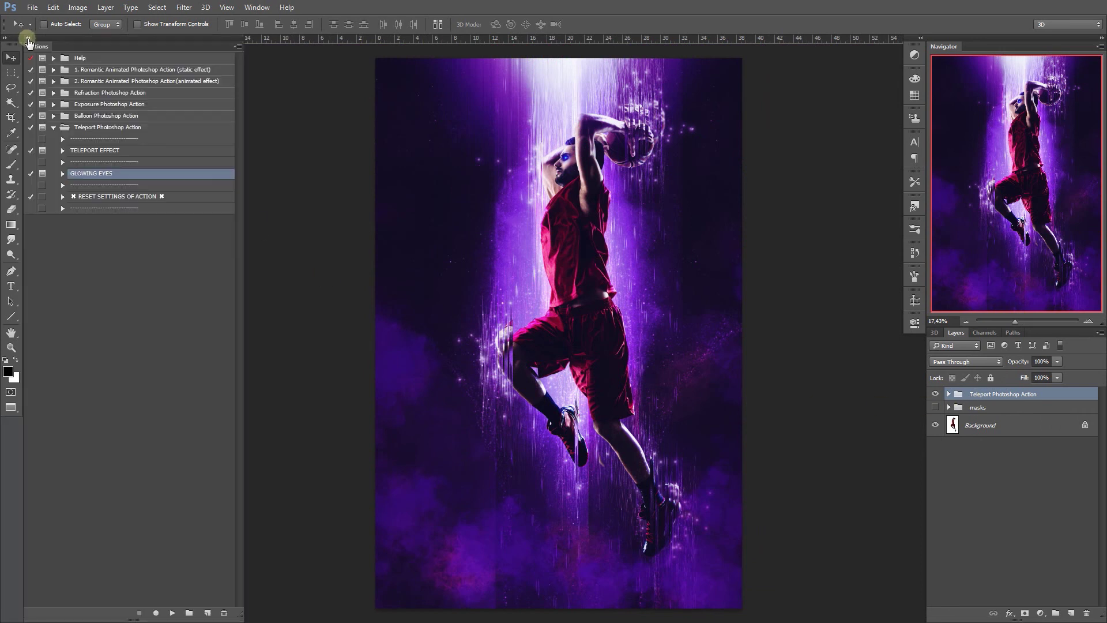
left_click(125, 197)
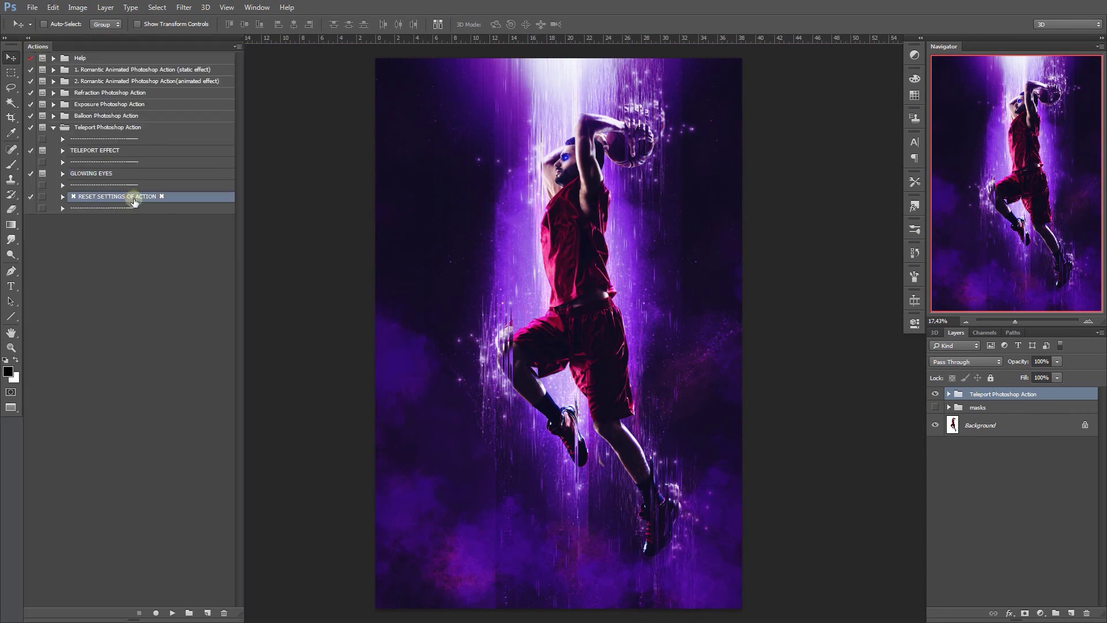
left_click(172, 613)
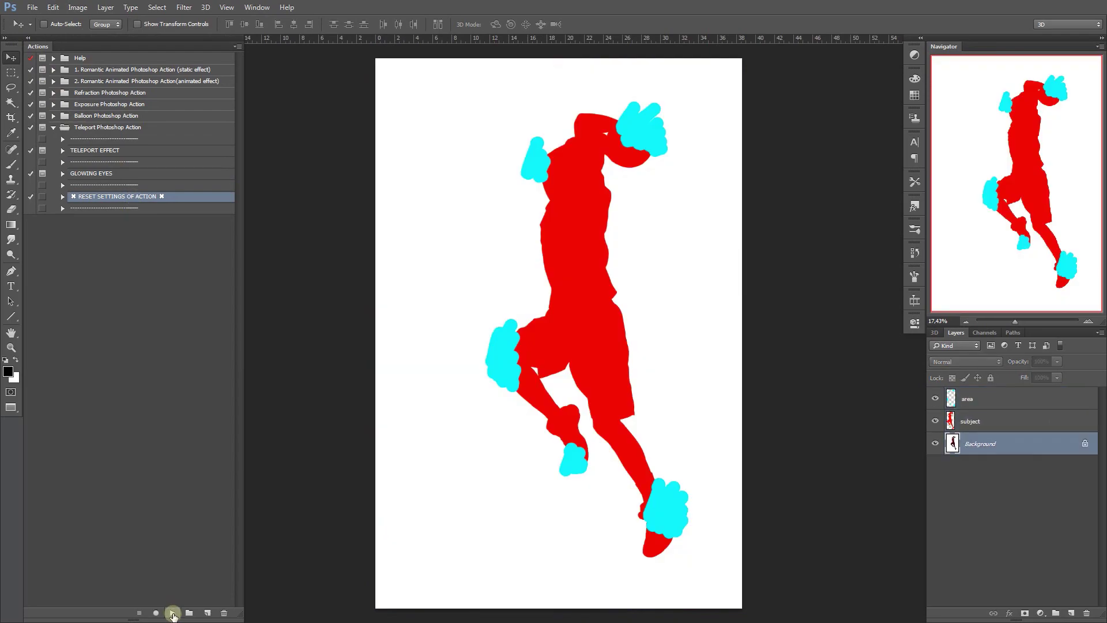